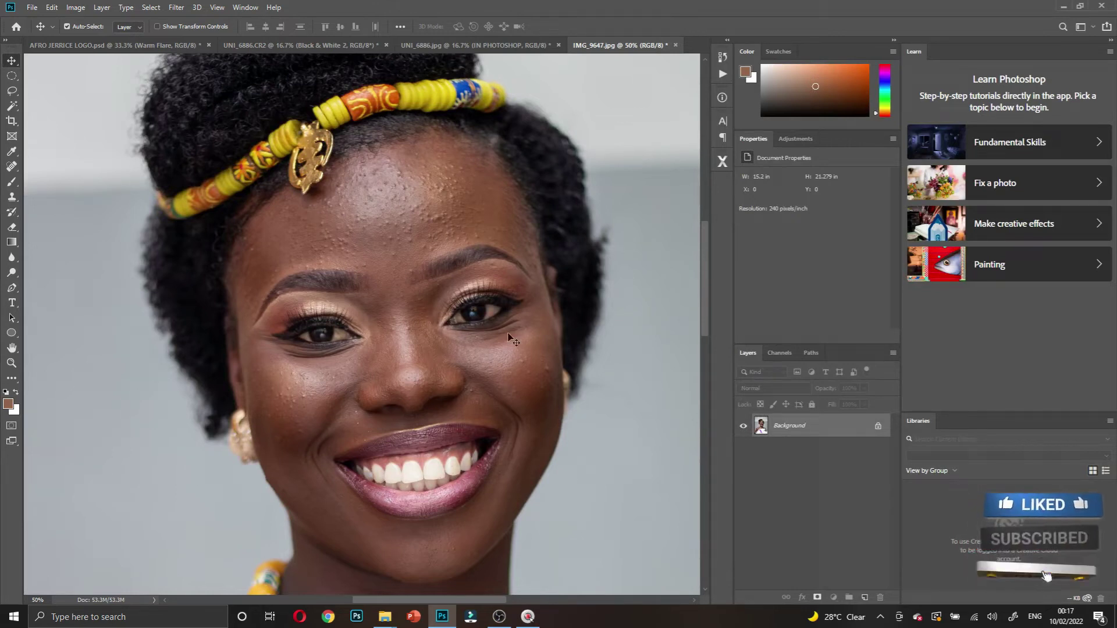
- Duplicate the Background layer of the portrait onto a new layer
key(ctrl+space)
click(368, 244)
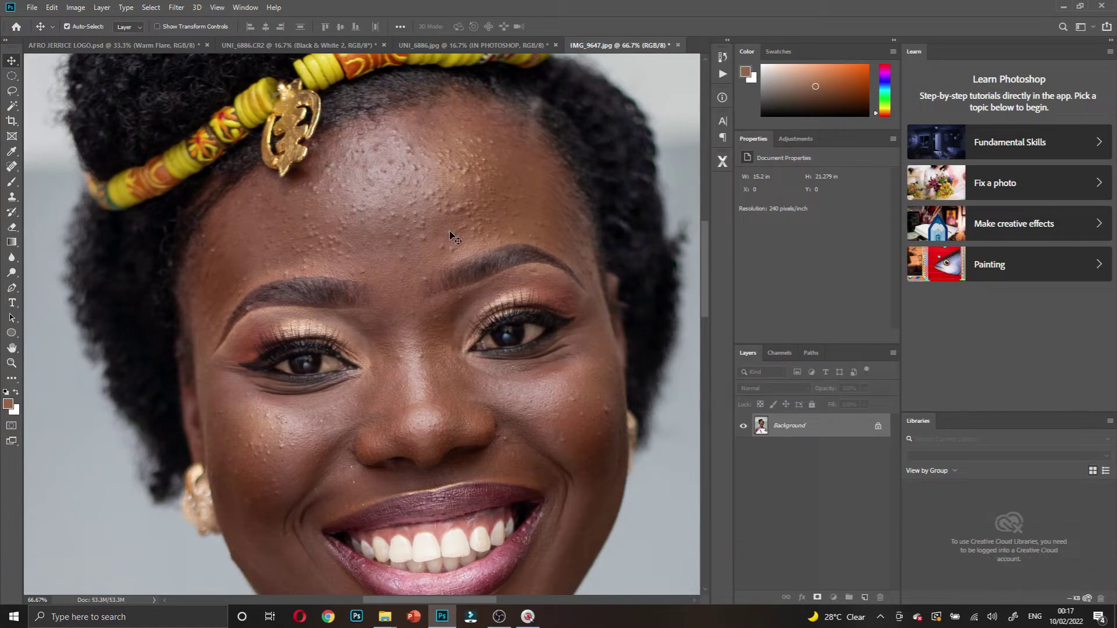
key(ctrl+j)
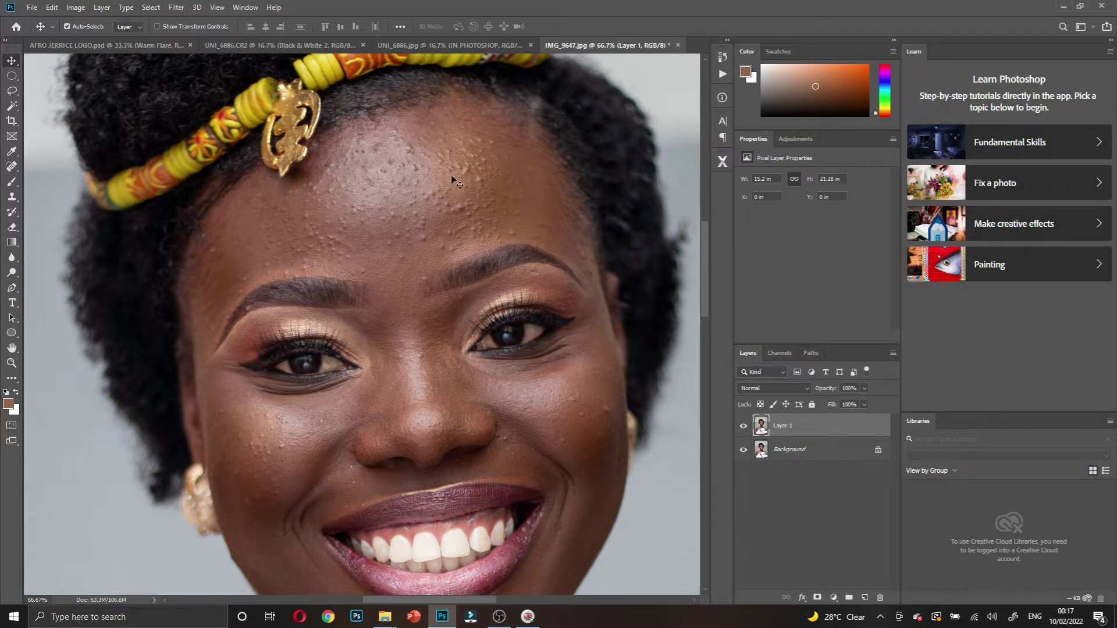
- Activate the Spot Healing Brush tool for retouching the forehead
key(ctrl+space)
click(408, 191)
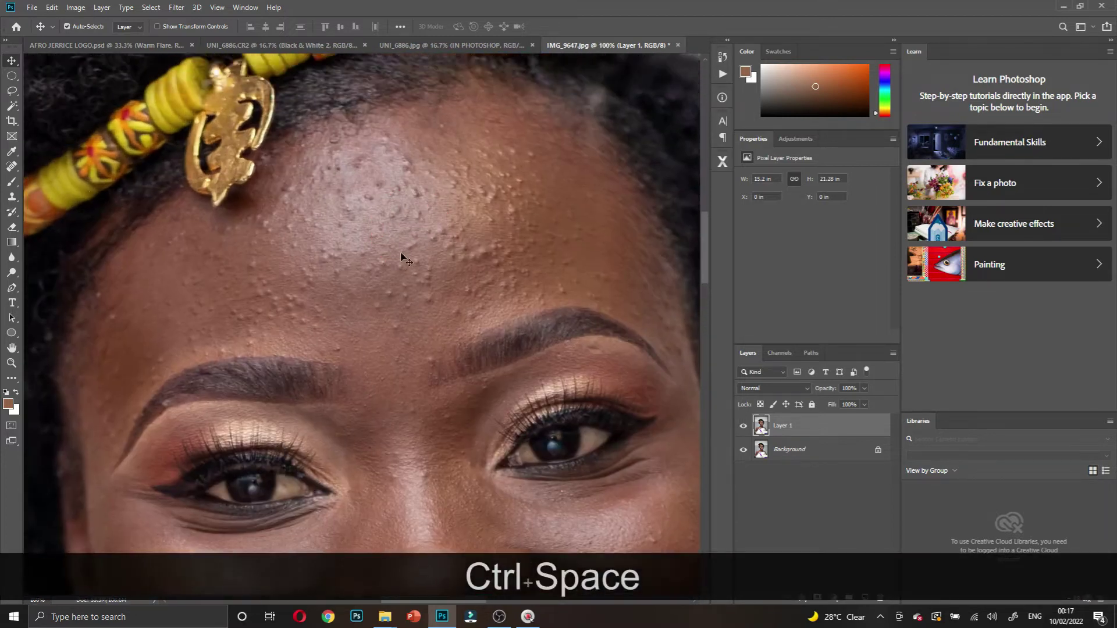
scroll(402, 256, up, 3)
scroll(406, 258, left, 2)
key(ctrl+space)
click(406, 256)
click(406, 258)
key(ctrl+alt+space)
click(408, 254)
click(409, 254)
scroll(485, 236, down, 3)
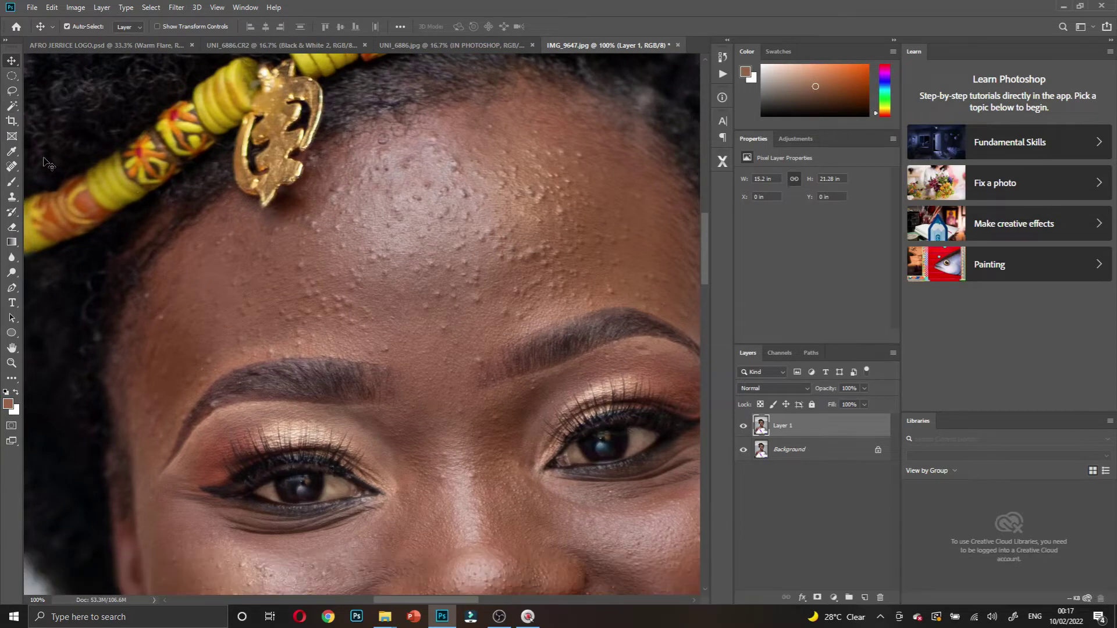
key(q)
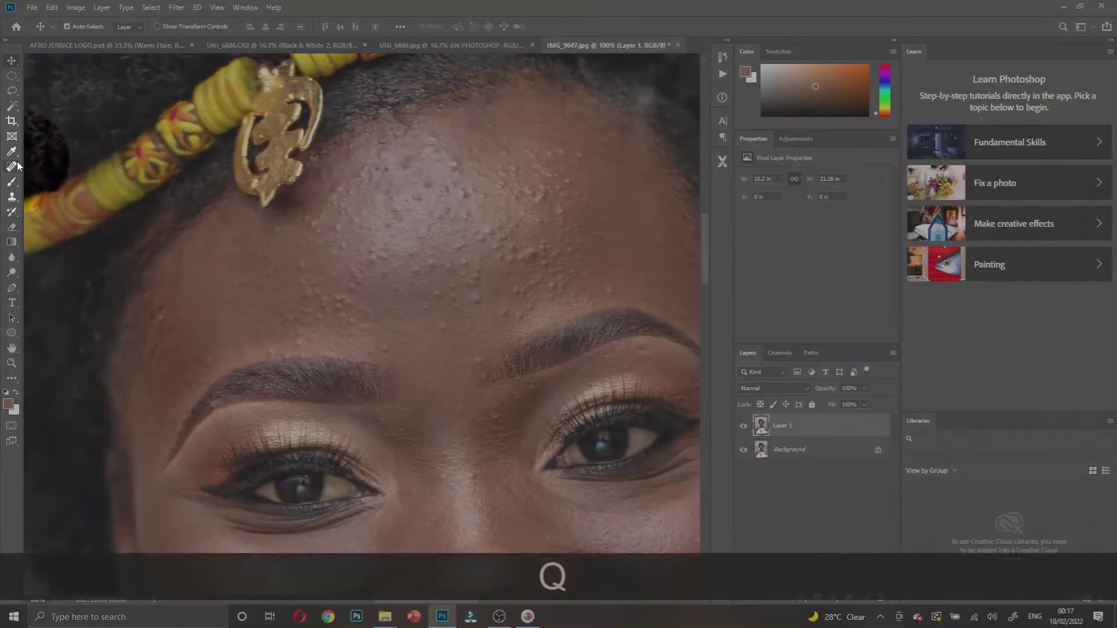
click(12, 167)
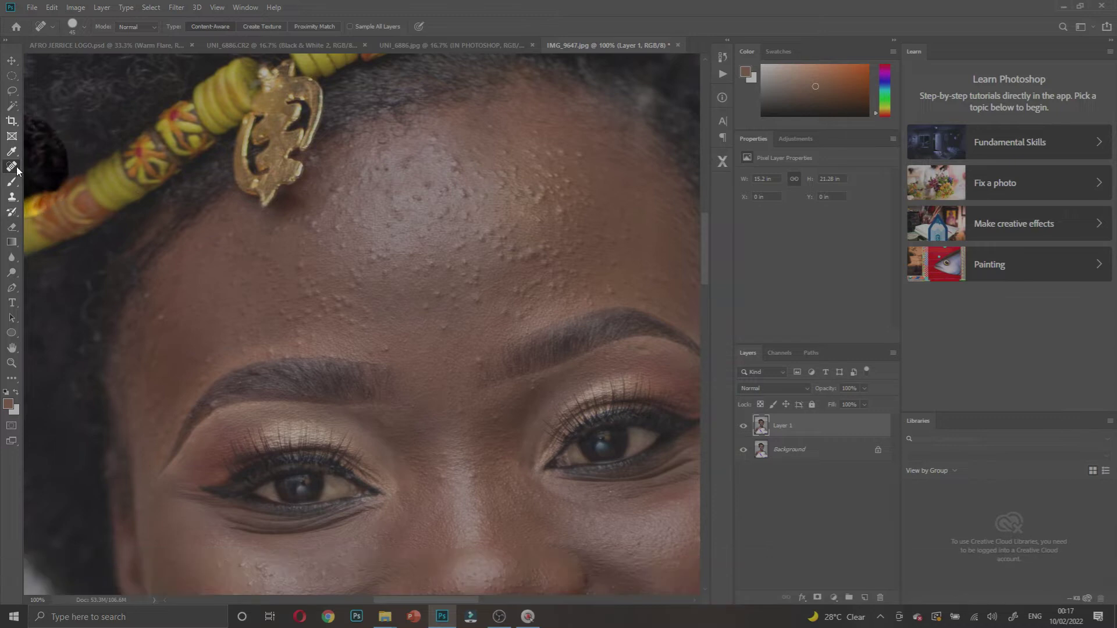
right_click(12, 168)
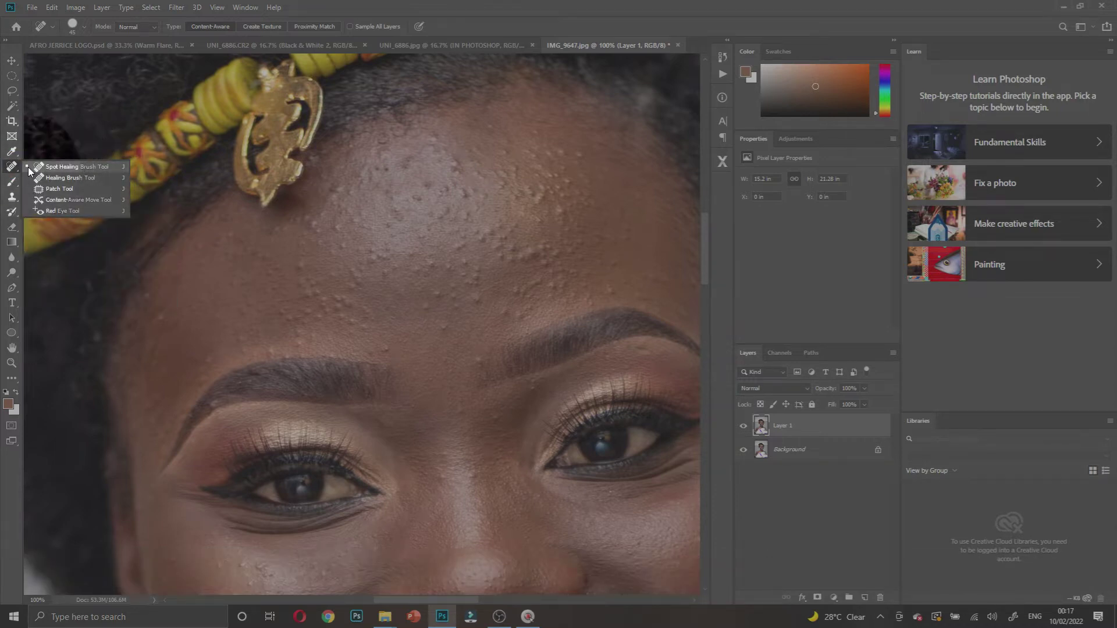
click(73, 166)
key(q)
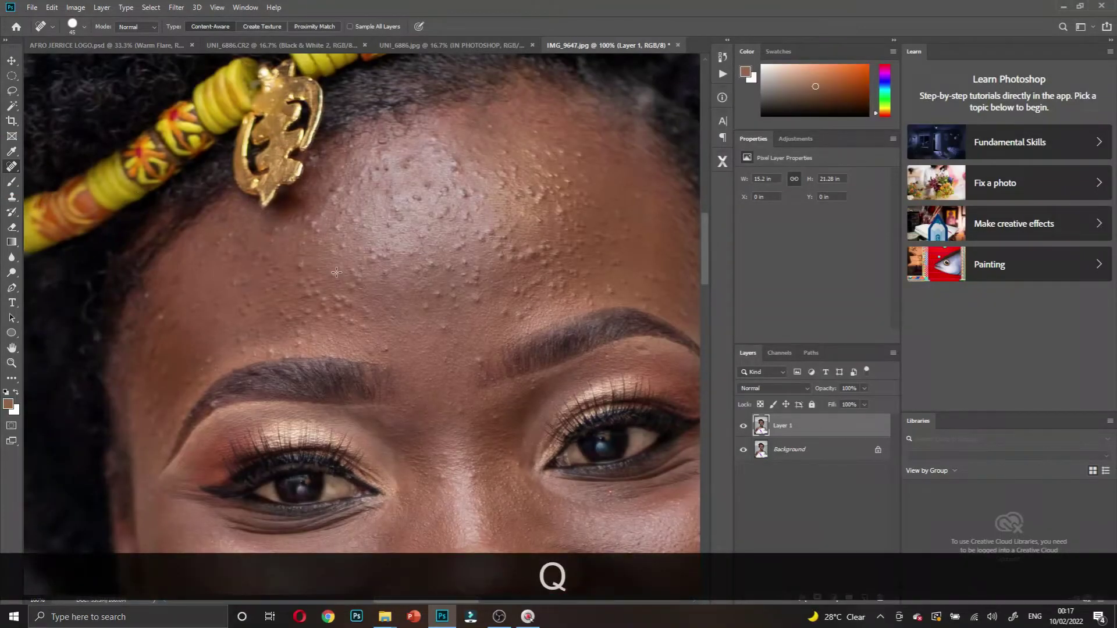
- Show the brush-size outline, reduce the brush to 25, and heal the bumps on the left side of the forehead
key(Caps_Lock)
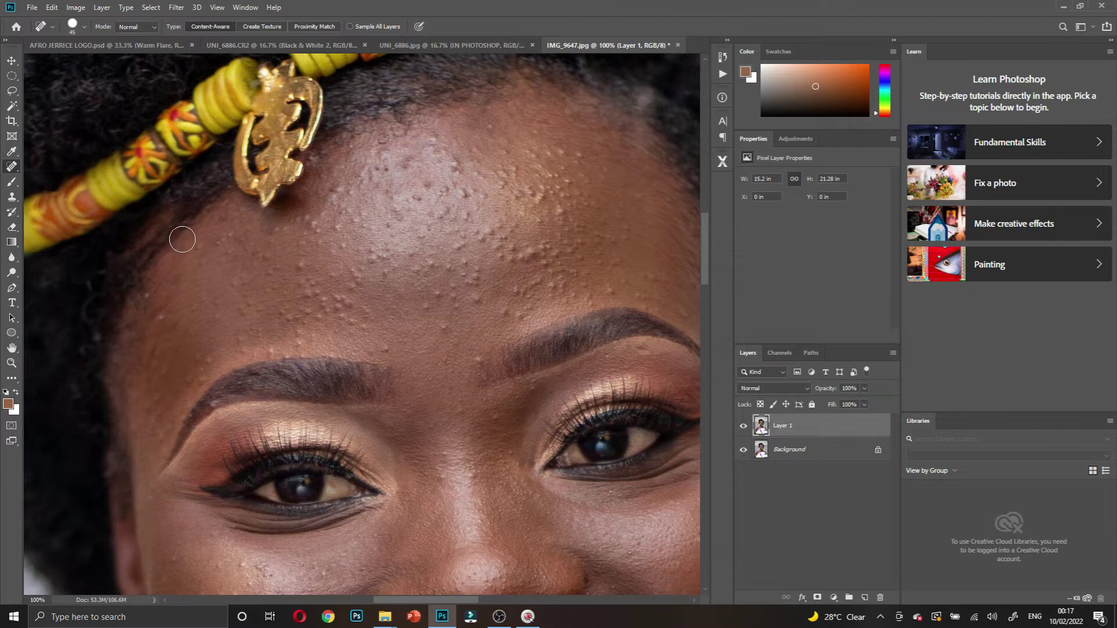
key(bracketleft)
key(bracketleft)
key(bracketleft)
key(bracketleft)
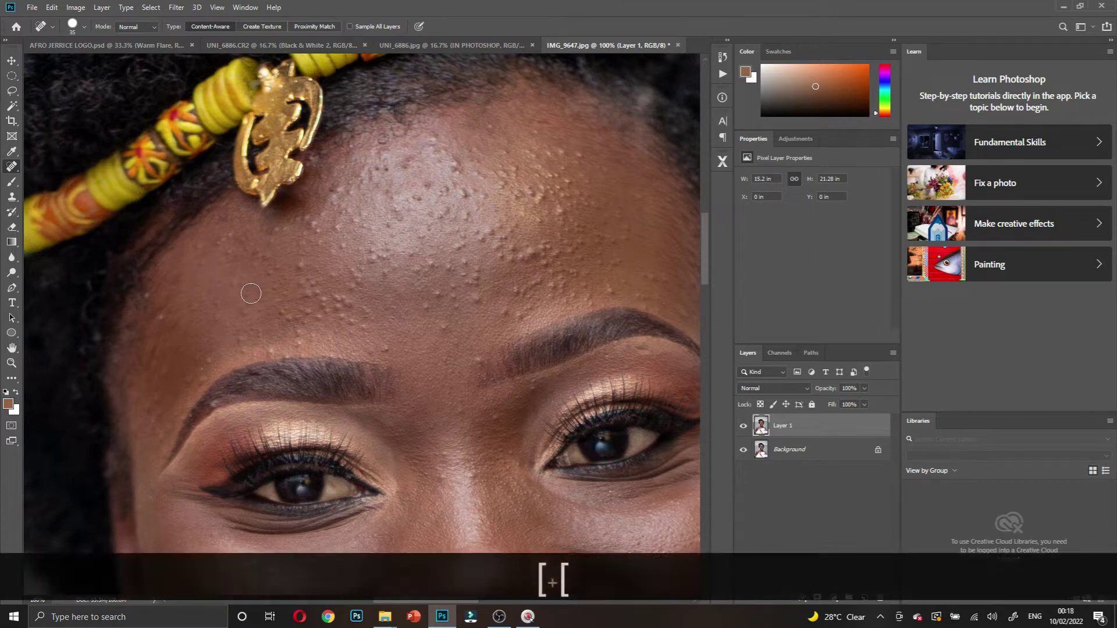
click(228, 236)
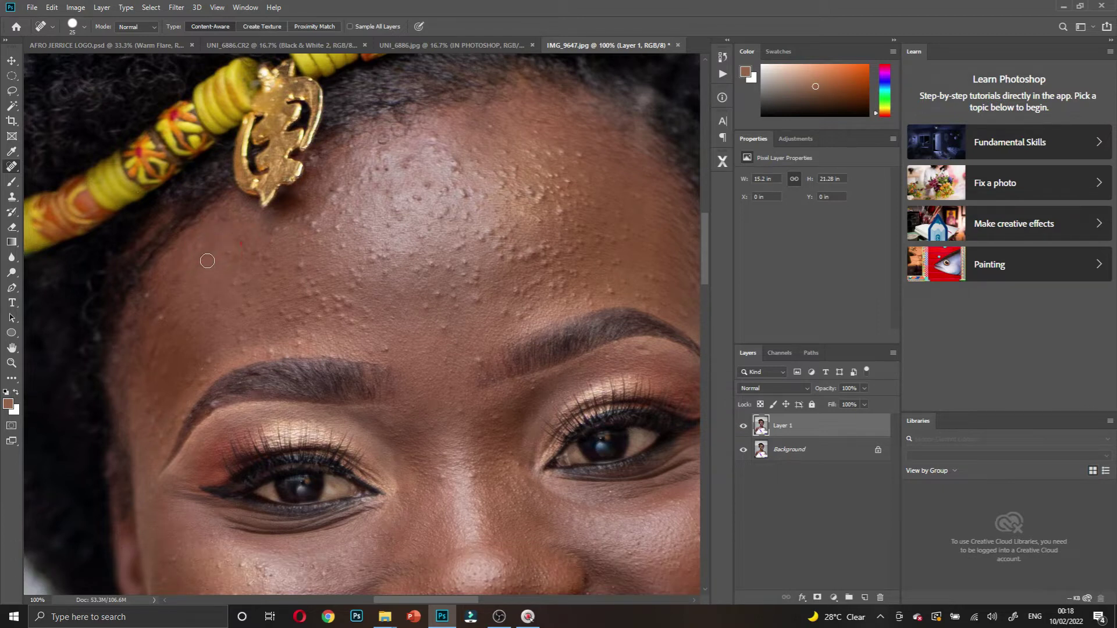
click(243, 259)
click(273, 269)
click(296, 291)
click(311, 293)
click(281, 302)
click(299, 315)
- Reduce the healing brush to 20 and remove the small bumps above the left eyebrow and near the left temple
key(bracketleft)
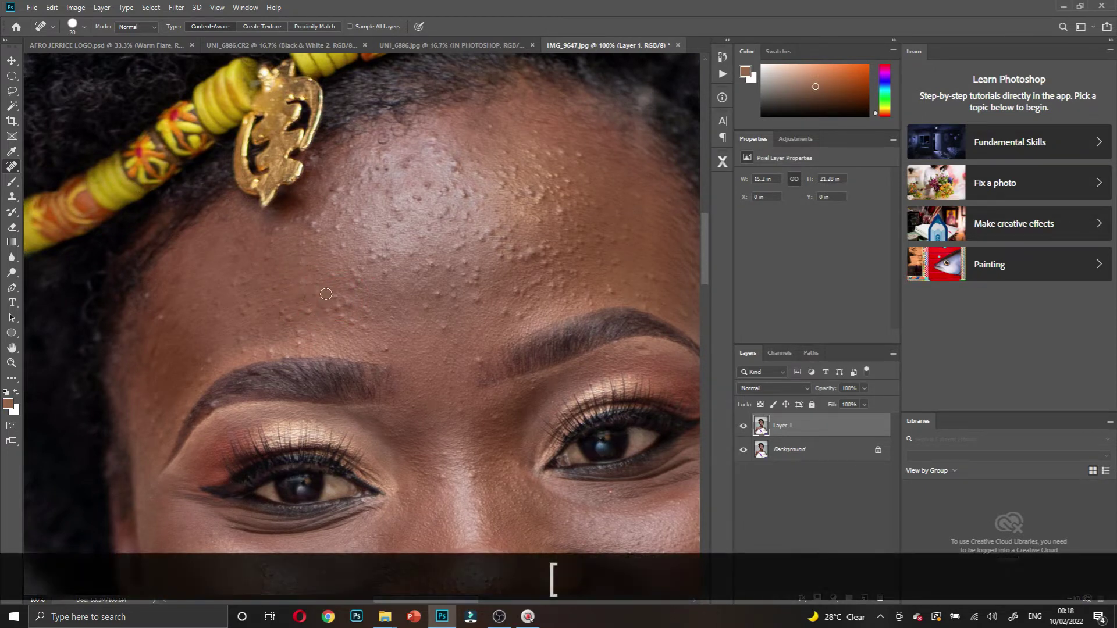
click(320, 290)
click(286, 318)
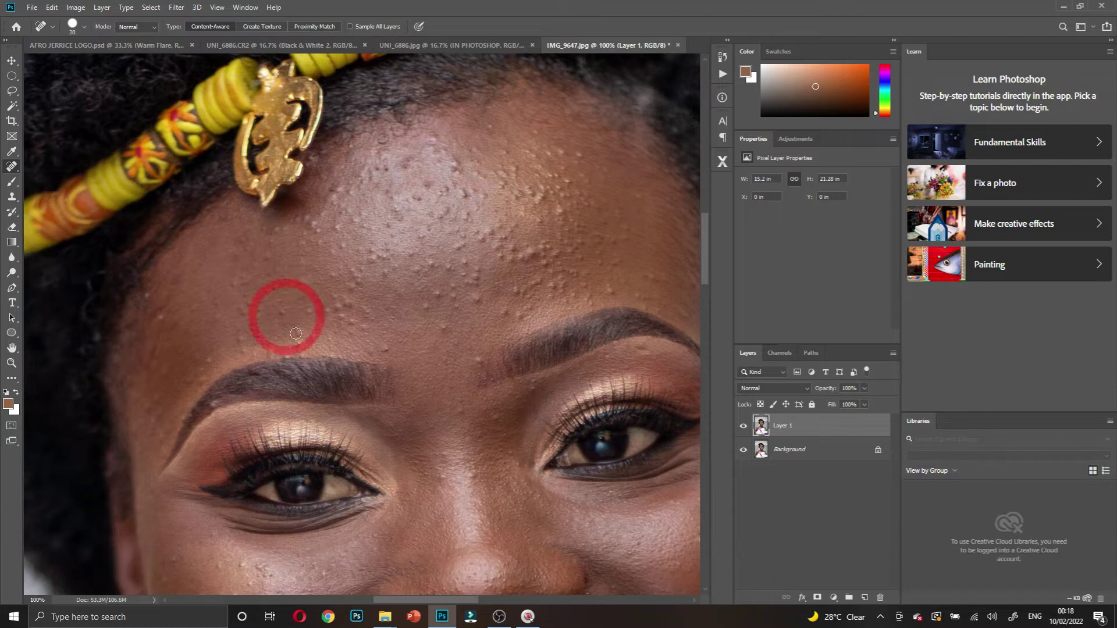
click(271, 352)
click(242, 341)
click(240, 312)
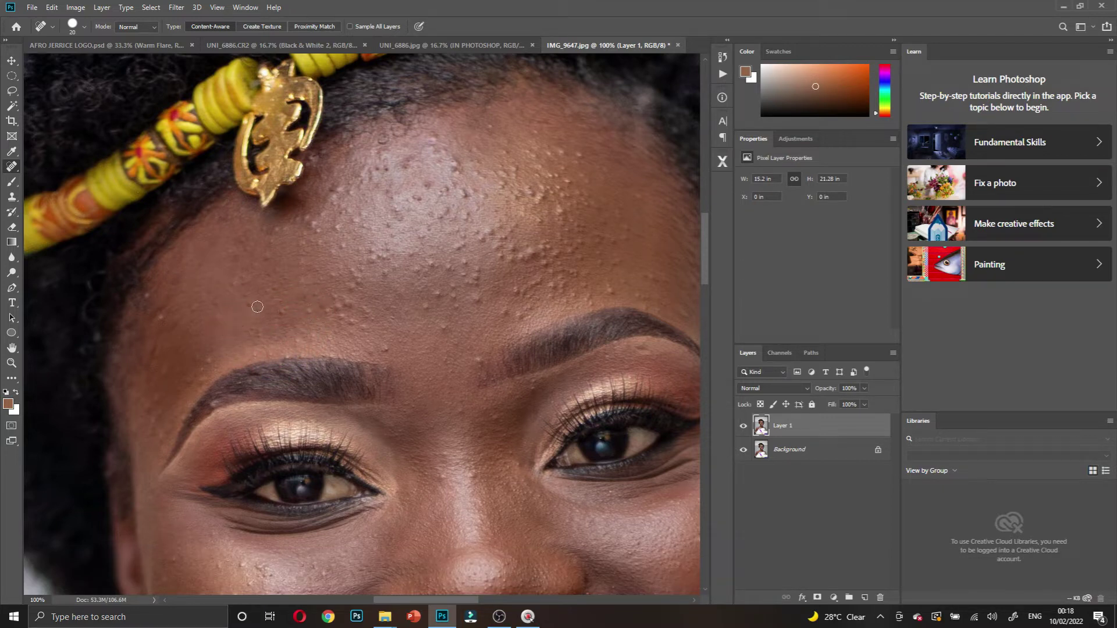
click(217, 305)
click(203, 378)
- Heal the bumps above the inner end of the left eyebrow, up to the lower edge of the forehead highlight
click(348, 323)
click(344, 305)
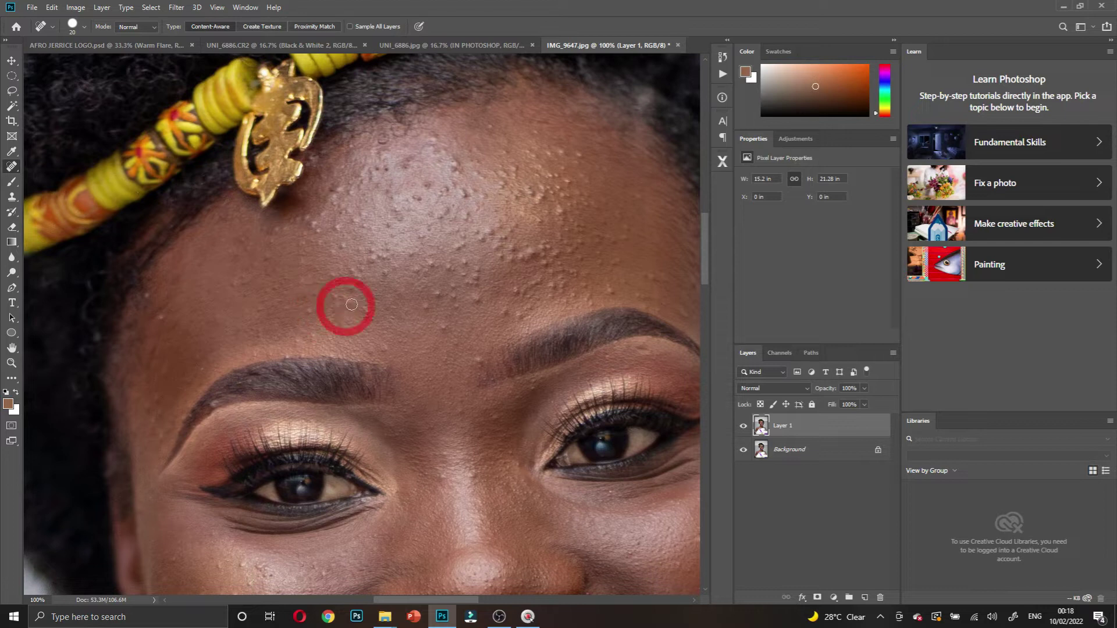
click(318, 306)
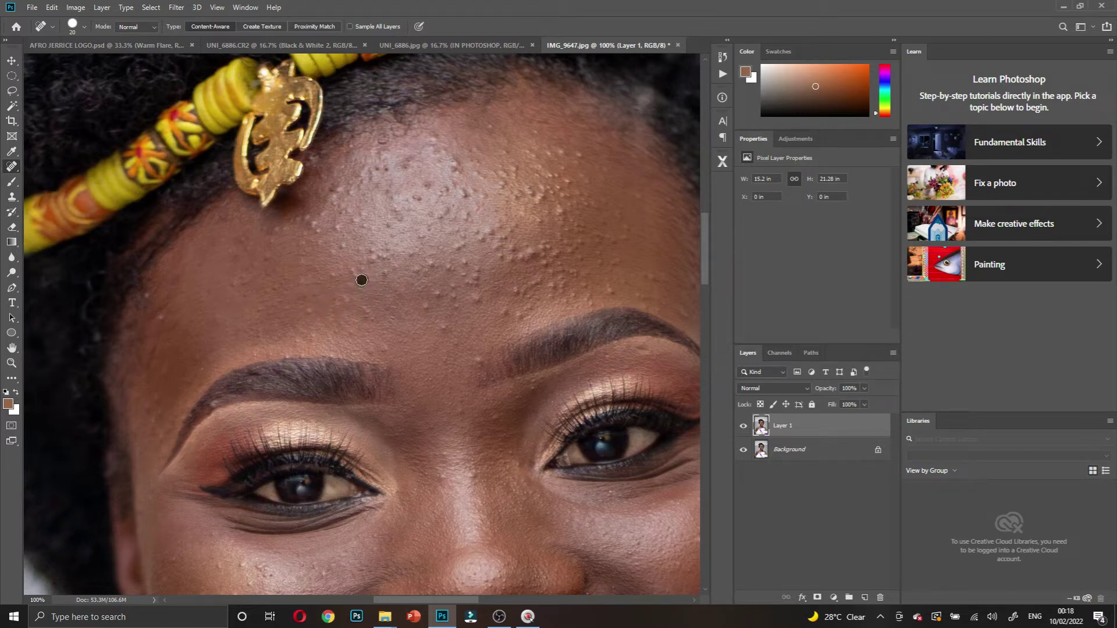
click(383, 276)
click(389, 255)
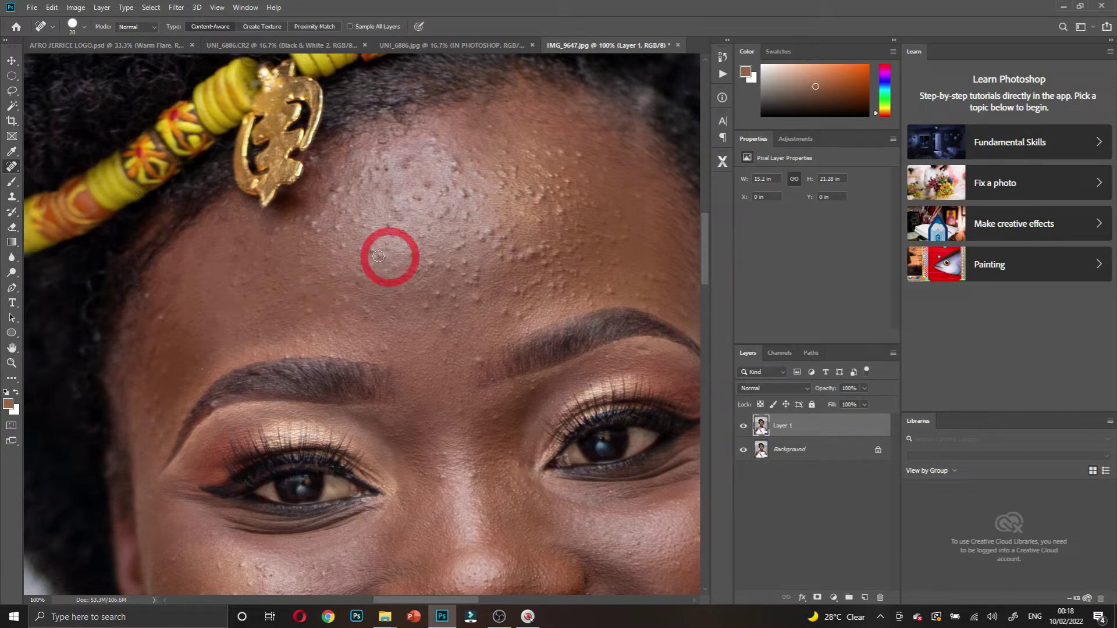
- Heal the blemishes on the upper left forehead beside the gold pendant
click(359, 249)
click(344, 243)
click(335, 226)
click(313, 224)
click(316, 228)
click(285, 225)
click(305, 219)
click(320, 197)
click(330, 198)
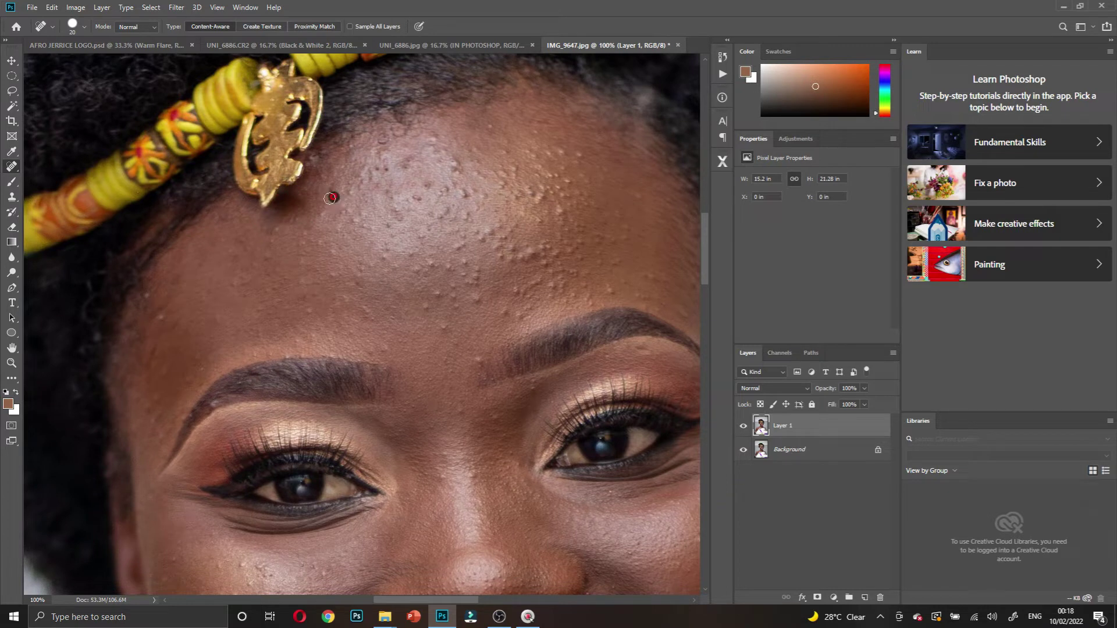
click(330, 189)
- Heal the raised bumps in the upper part of the bright forehead highlight
click(378, 167)
click(411, 157)
click(424, 182)
click(414, 194)
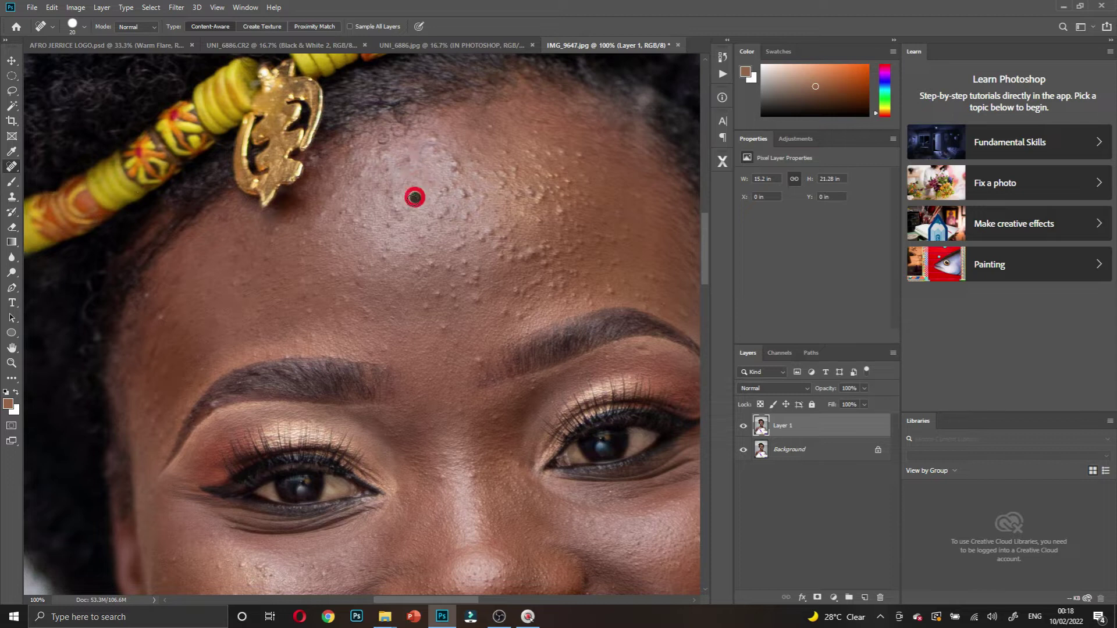
click(386, 192)
click(376, 177)
click(385, 163)
click(360, 185)
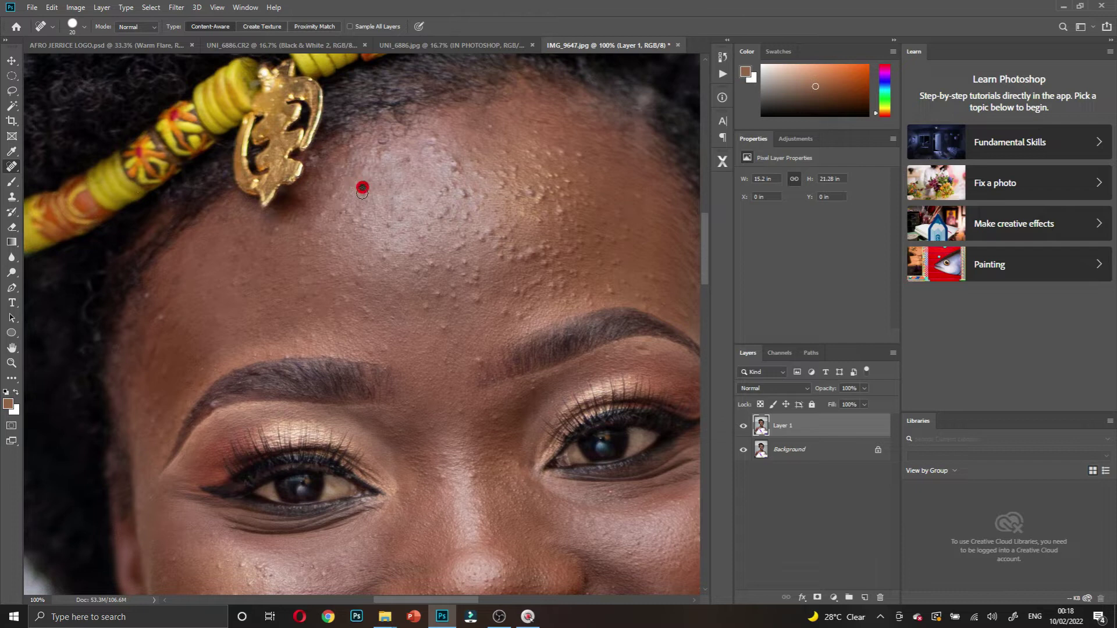
- Heal the bumps along the left and lower edges of the bright forehead highlight
click(334, 196)
click(326, 214)
click(333, 195)
click(361, 208)
click(365, 227)
click(390, 224)
mouse_move(388, 244)
mouse_down()
mouse_move(357, 271)
mouse_move(387, 249)
mouse_move(414, 257)
mouse_up()
click(432, 264)
- Heal the bumps between the eyebrows and across the lower middle of the forehead
click(474, 356)
click(386, 351)
click(367, 344)
click(369, 316)
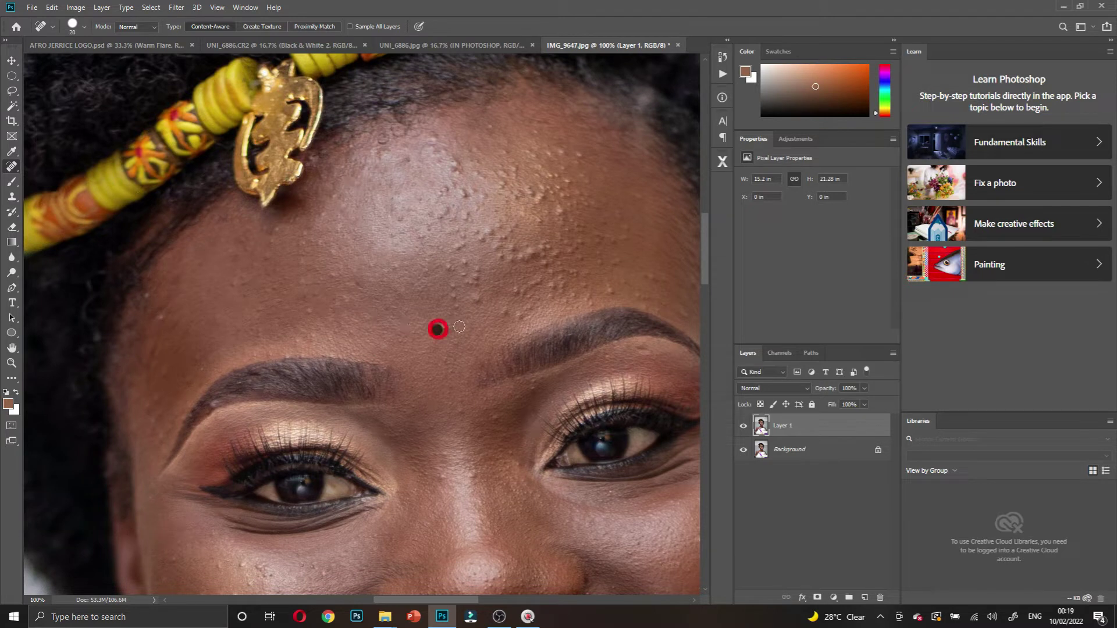
click(527, 318)
click(468, 296)
click(466, 275)
click(469, 284)
click(466, 266)
click(476, 302)
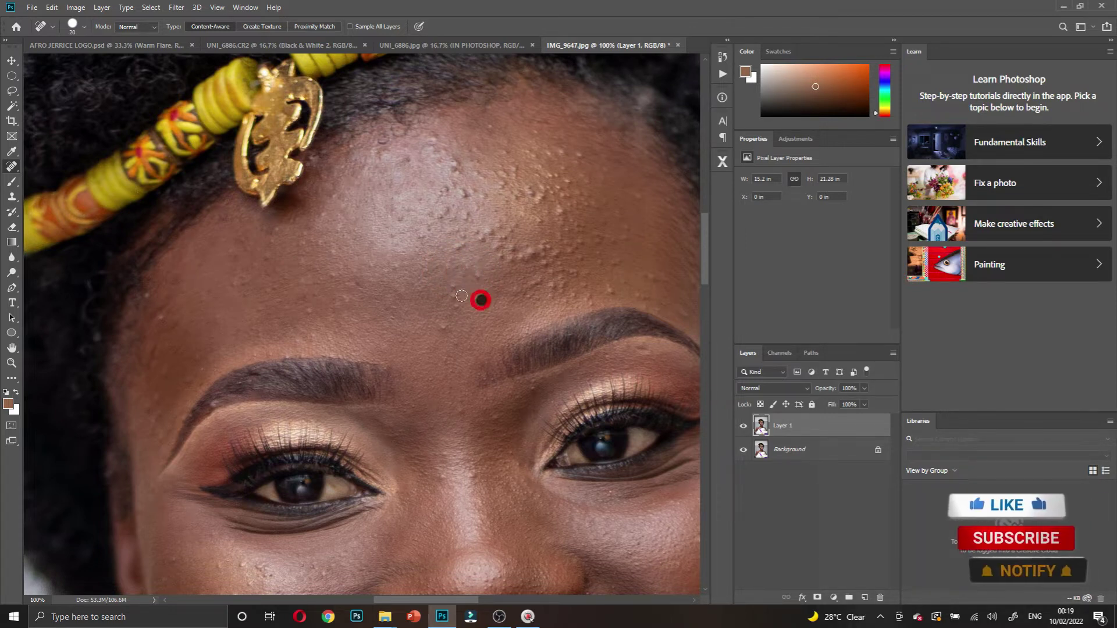
click(451, 314)
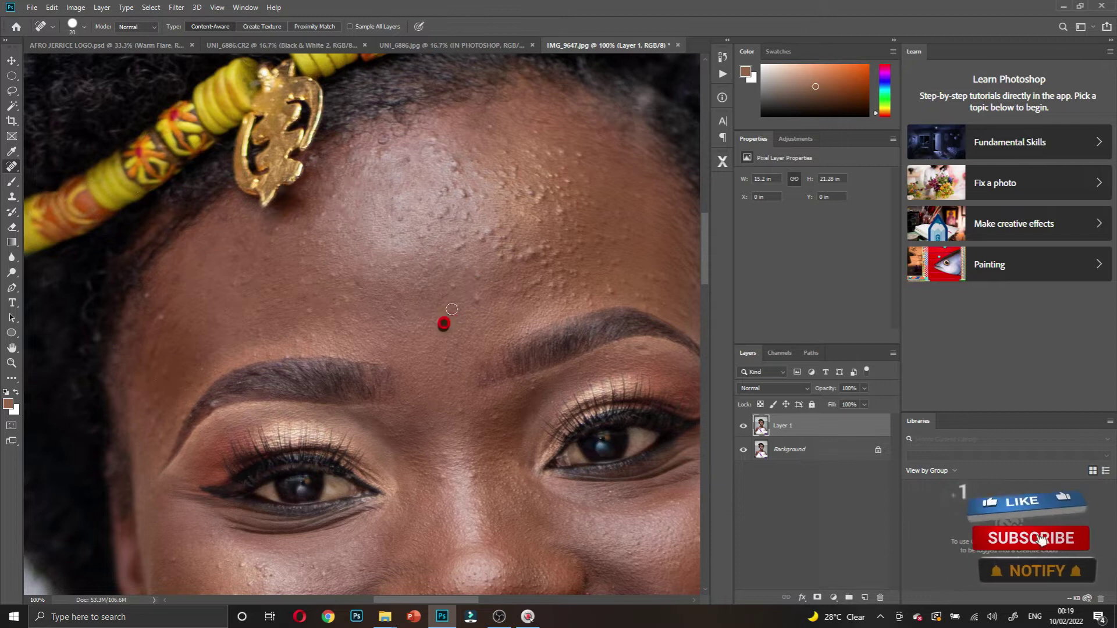
click(474, 298)
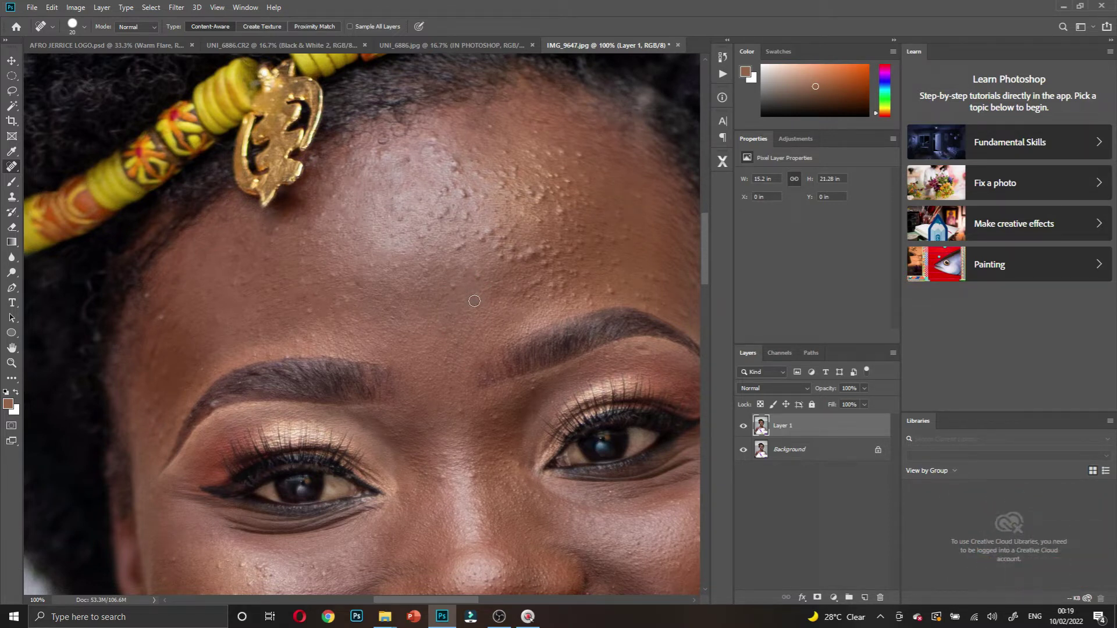
- Heal the remaining bumps in the centre of the forehead and up toward the hairline
click(449, 287)
click(467, 241)
click(446, 209)
click(427, 234)
click(392, 233)
click(445, 191)
click(462, 191)
click(435, 138)
click(387, 150)
click(449, 155)
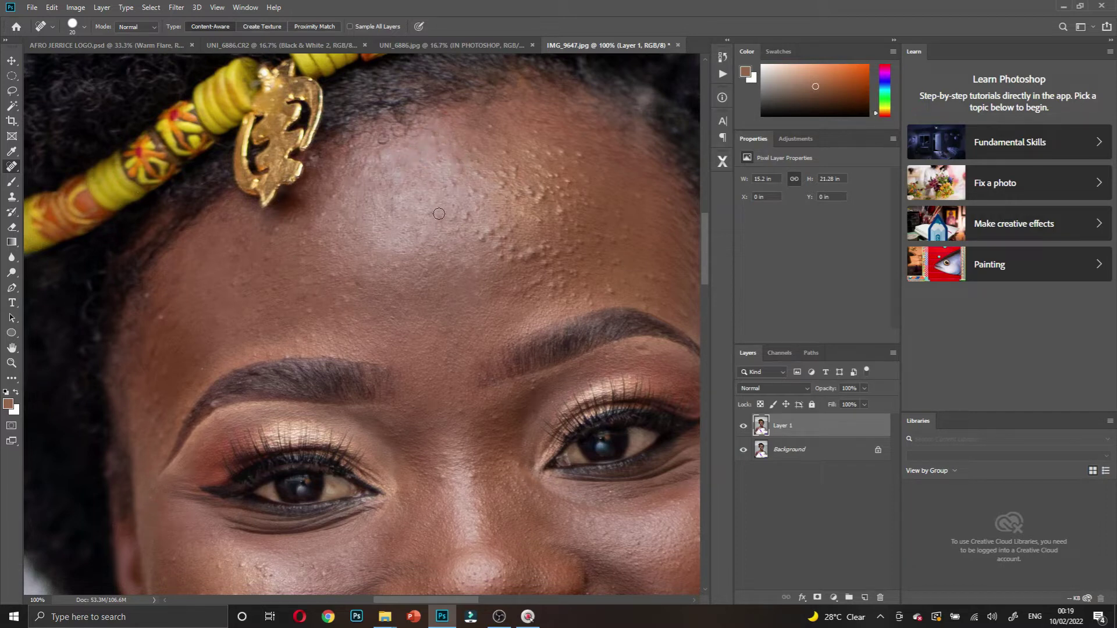
- Heal the bumps on the upper right part of the forehead highlight
click(460, 213)
click(483, 192)
click(457, 156)
click(506, 151)
click(504, 177)
click(477, 173)
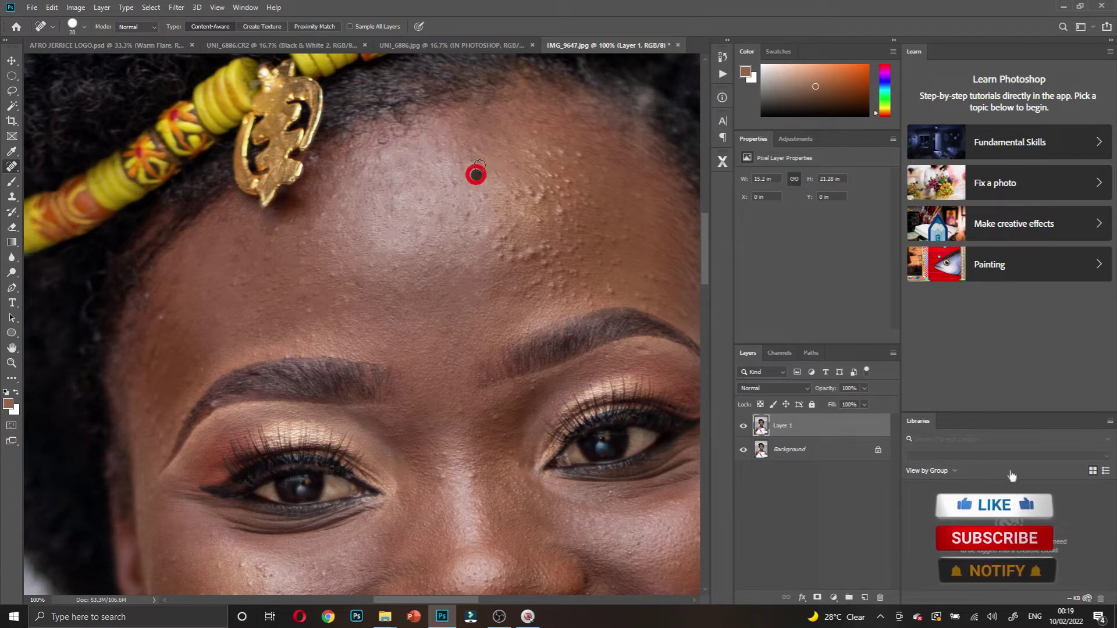
click(472, 148)
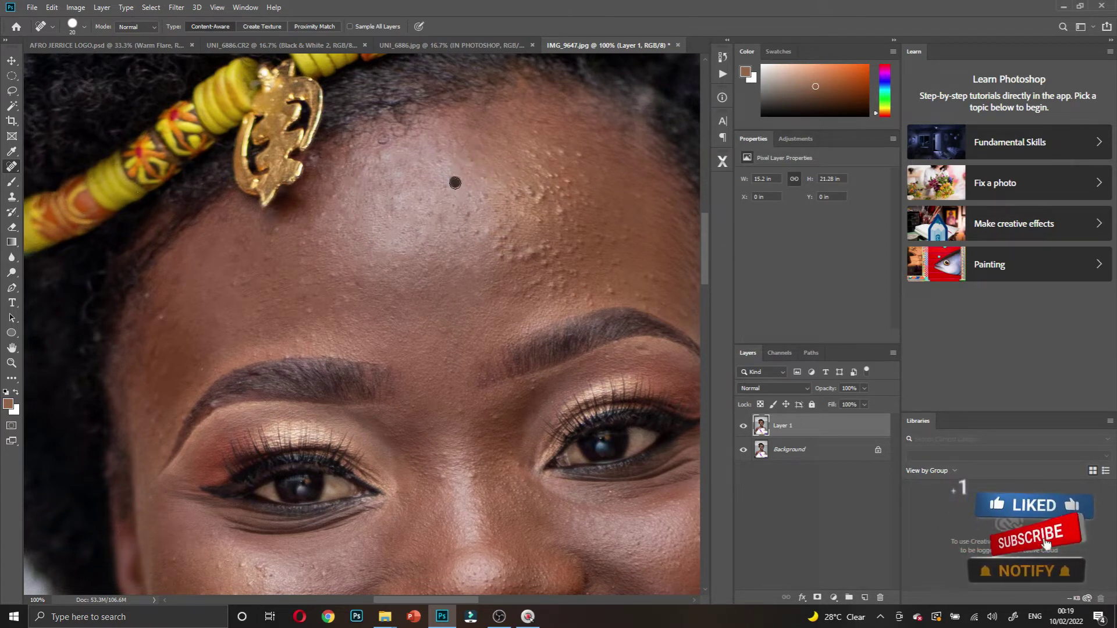
- Heal the spots below the highlight's right edge and toggle Layer 1's visibility to compare with the original
click(468, 211)
click(474, 233)
click(502, 243)
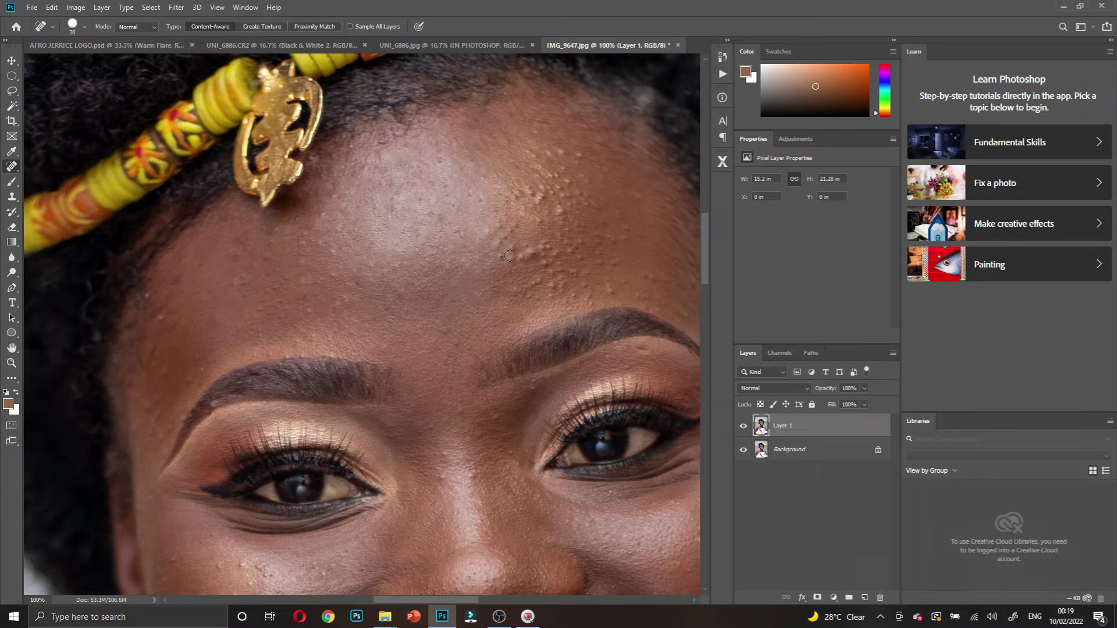
click(511, 256)
click(743, 427)
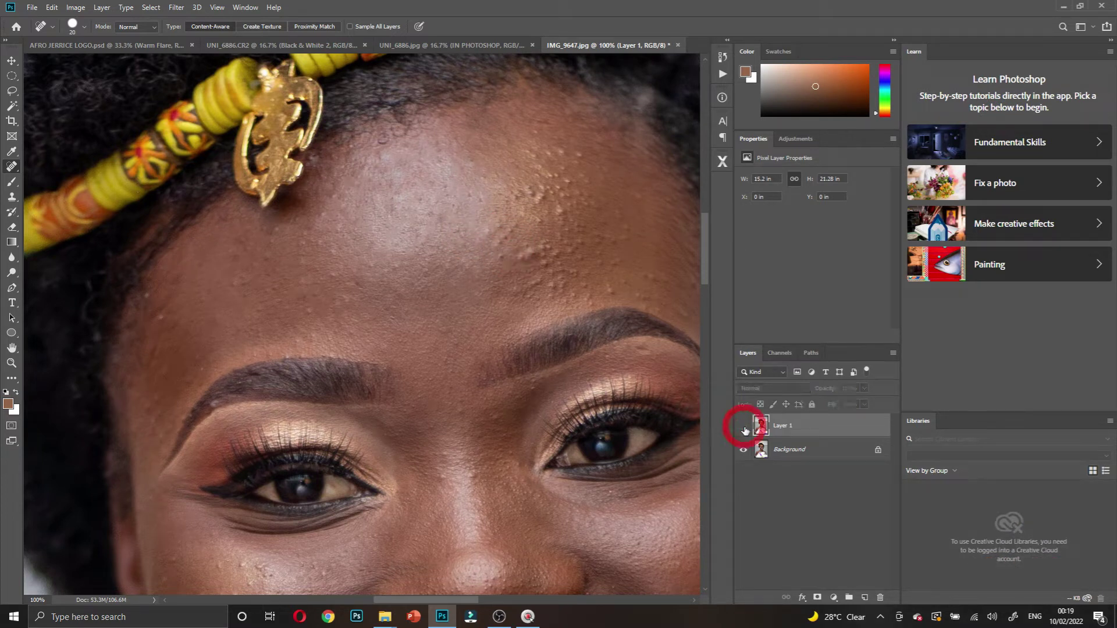
click(743, 428)
- Heal the cluster of bumps on the right side of the forehead and the last stray forehead spots
click(553, 285)
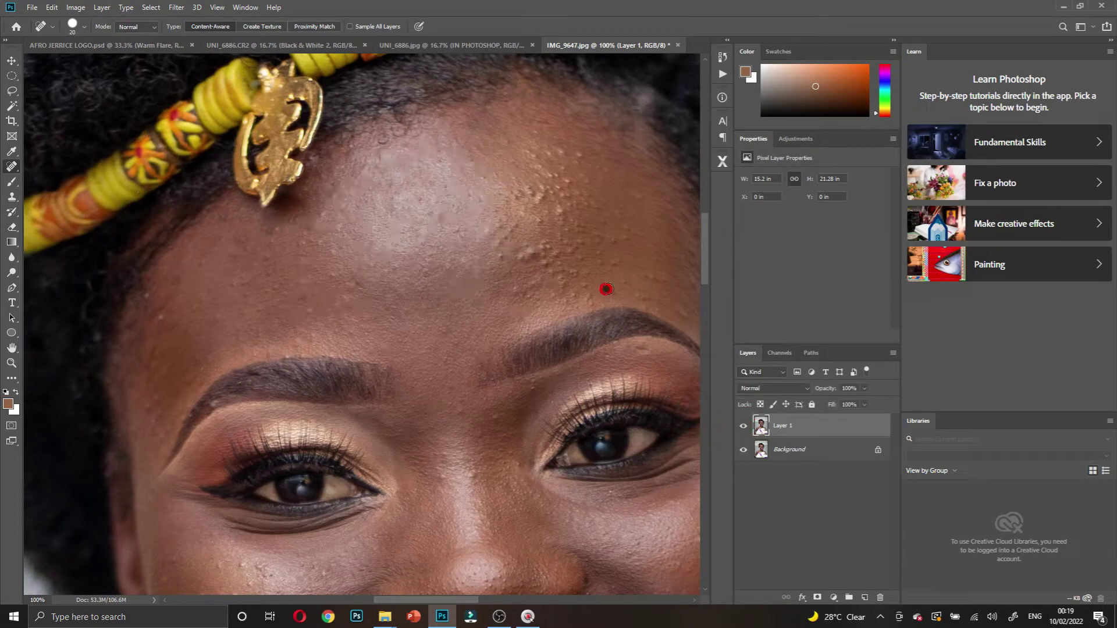
click(529, 251)
click(501, 229)
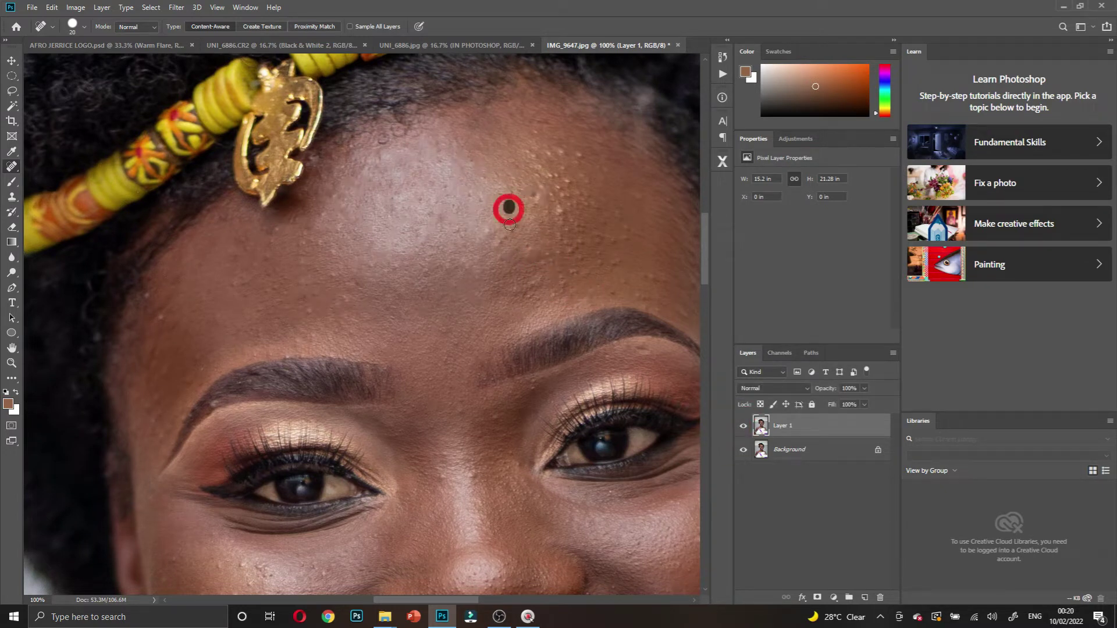
click(579, 180)
click(618, 249)
click(621, 264)
click(562, 200)
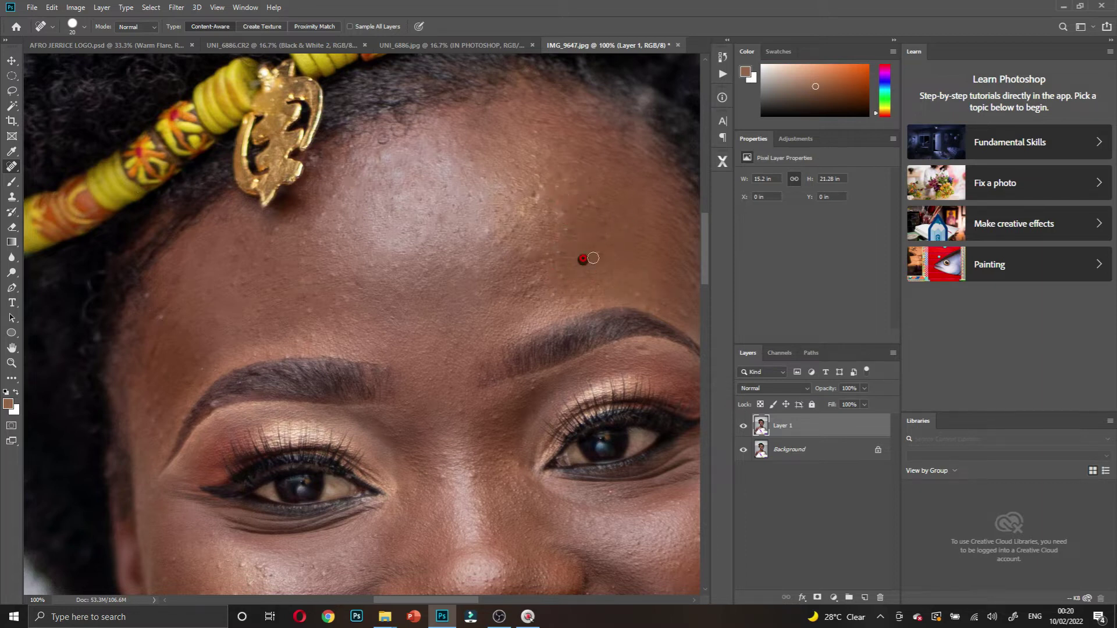
click(536, 389)
click(337, 275)
click(277, 229)
- Heal the bumps on the left cheek below the eye
scroll(402, 282, down, 3)
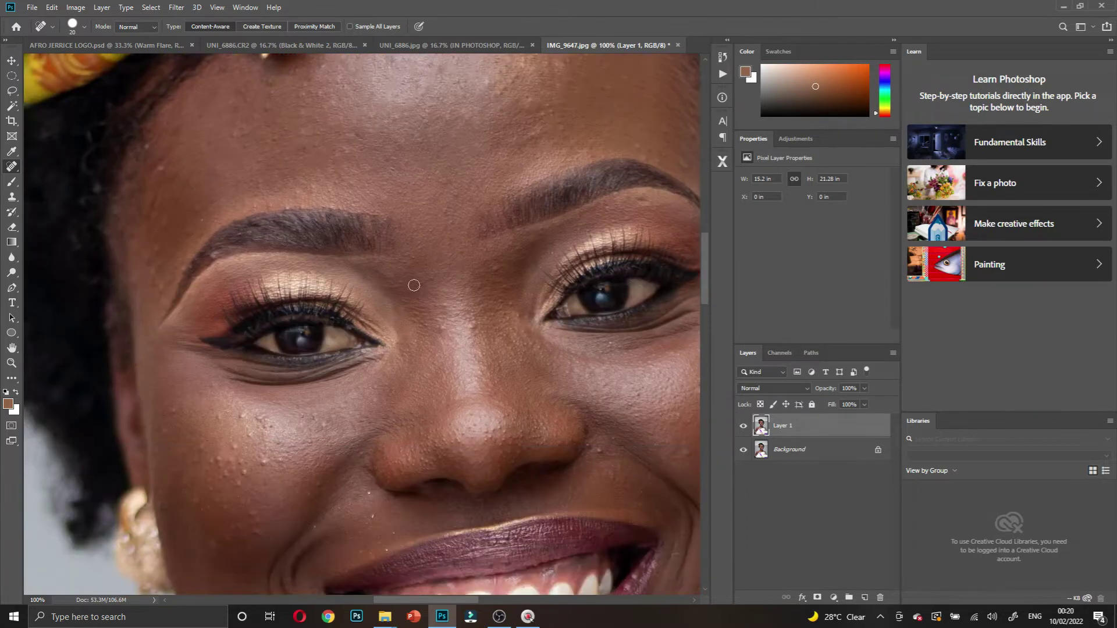
scroll(590, 449, down, 2)
click(223, 387)
click(312, 365)
click(206, 407)
scroll(233, 391, down, 2)
click(256, 374)
click(279, 320)
scroll(284, 469, down, 1)
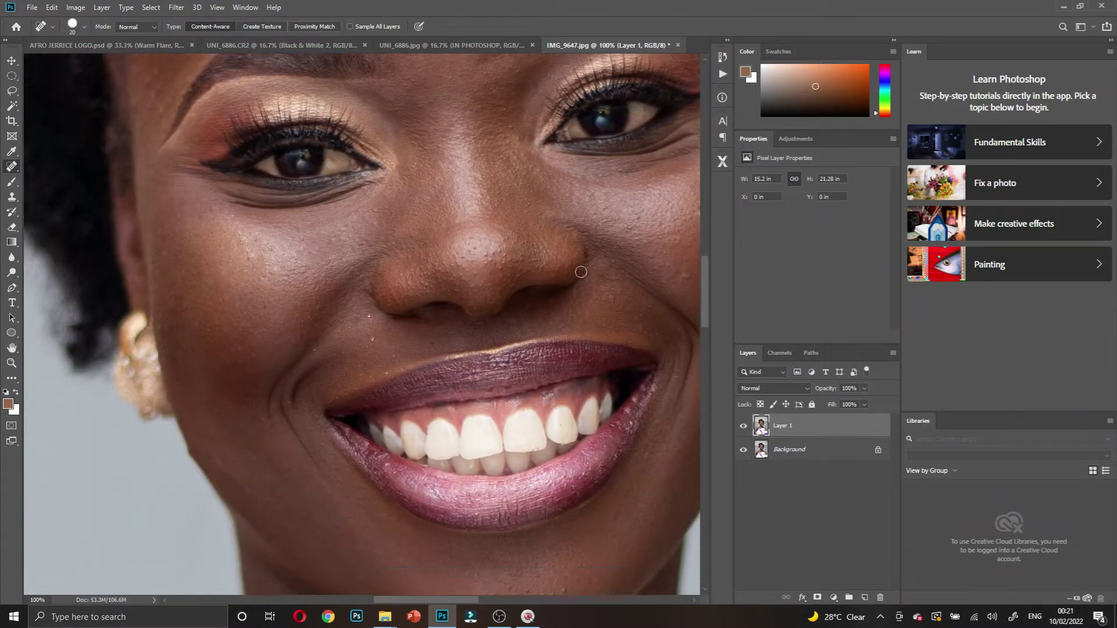
- Heal the spots on the right cheek and the small bumps across the chin with the Spot Healing Brush
scroll(464, 440, right, 3)
click(576, 317)
scroll(380, 517, down, 1)
click(379, 517)
click(309, 540)
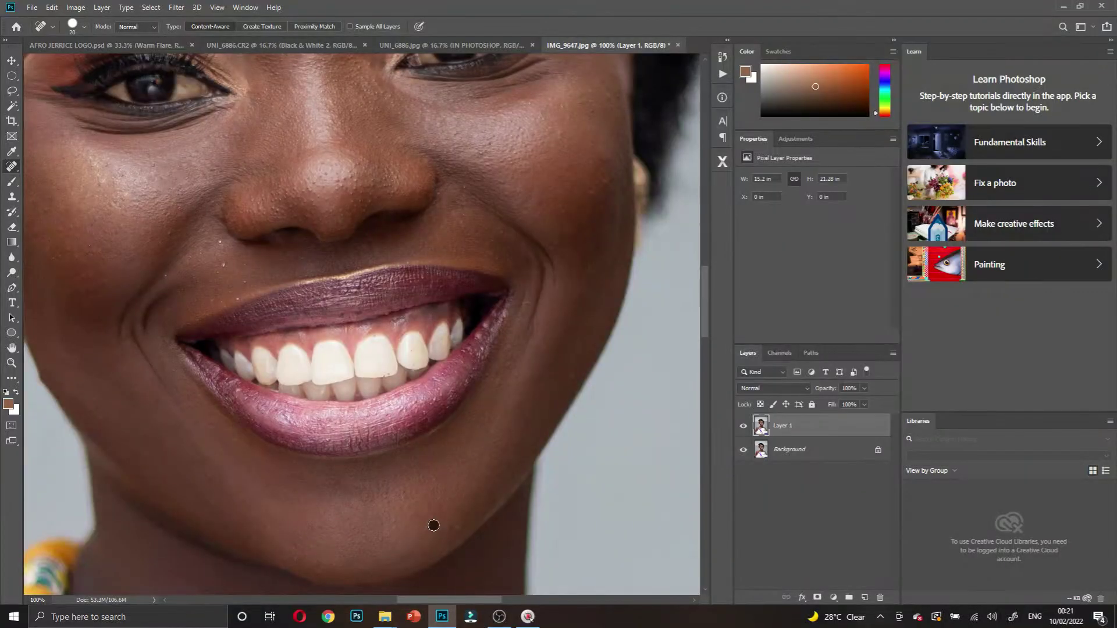
click(433, 524)
click(407, 517)
click(410, 499)
click(397, 505)
- View the whole face and toggle Layer 1's visibility to compare the healed skin with the original
key(ctrl+alt+space)
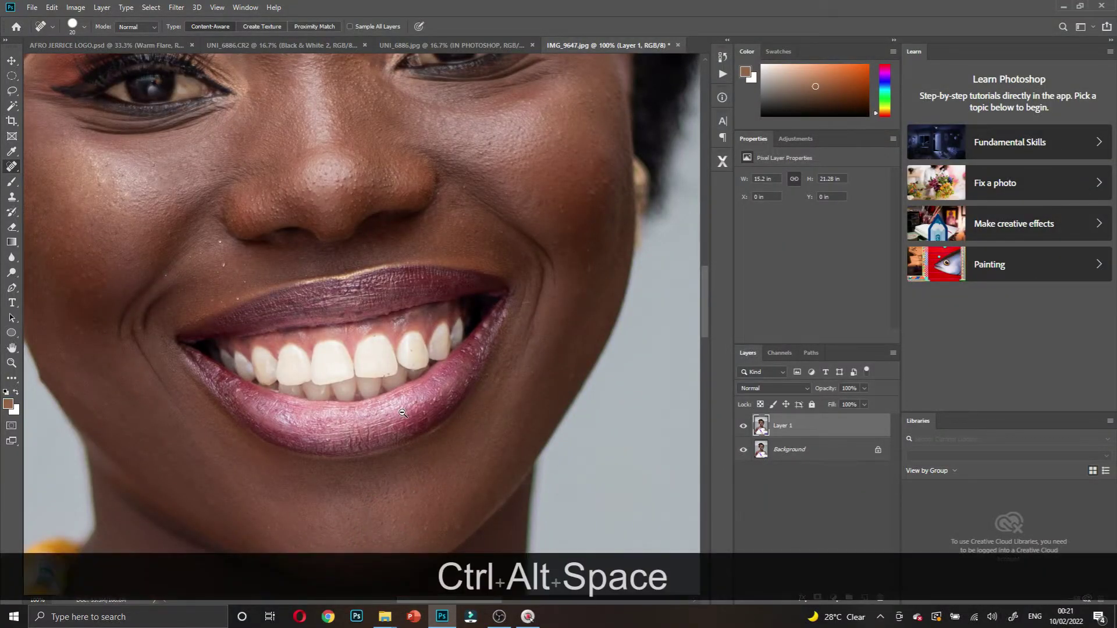
click(404, 417)
click(373, 410)
scroll(361, 395, left, 2)
key(ctrl+space)
scroll(384, 390, right, 1)
scroll(393, 393, down, 3)
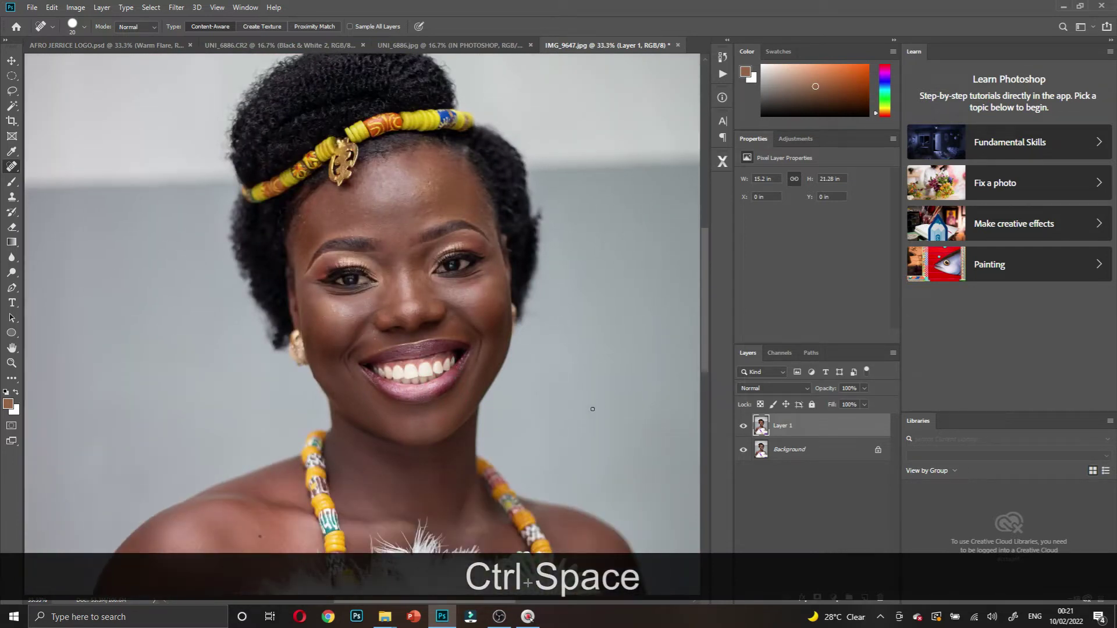
click(744, 427)
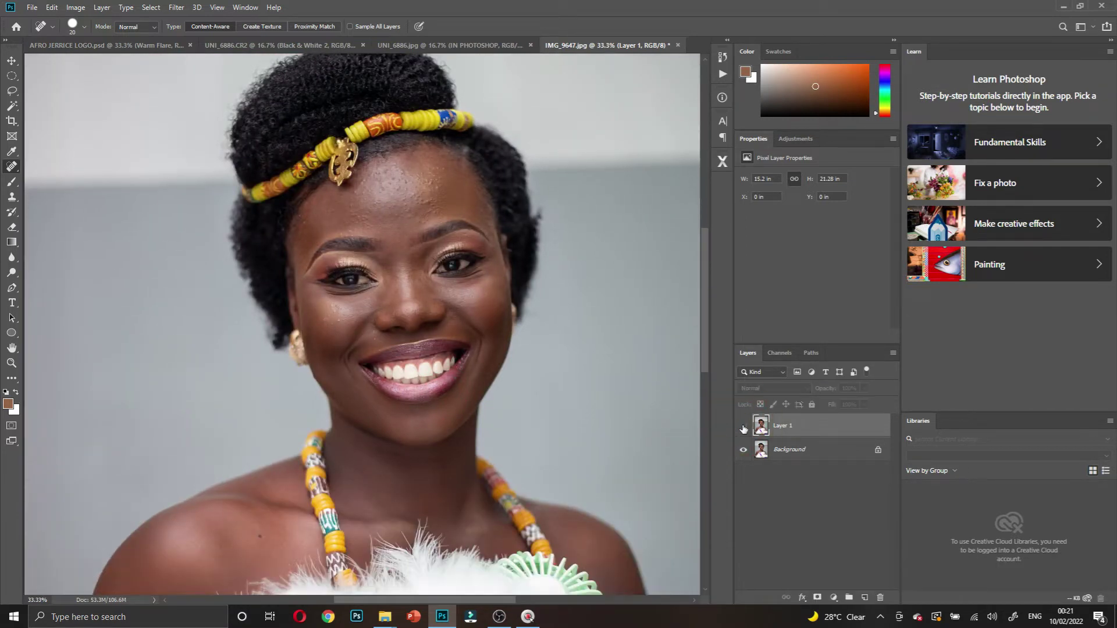
click(744, 428)
click(744, 428)
click(744, 428)
- Heal the remaining bumps on the right side of the forehead, above the right eyebrow and along the right temple
ctrl+click(442, 213)
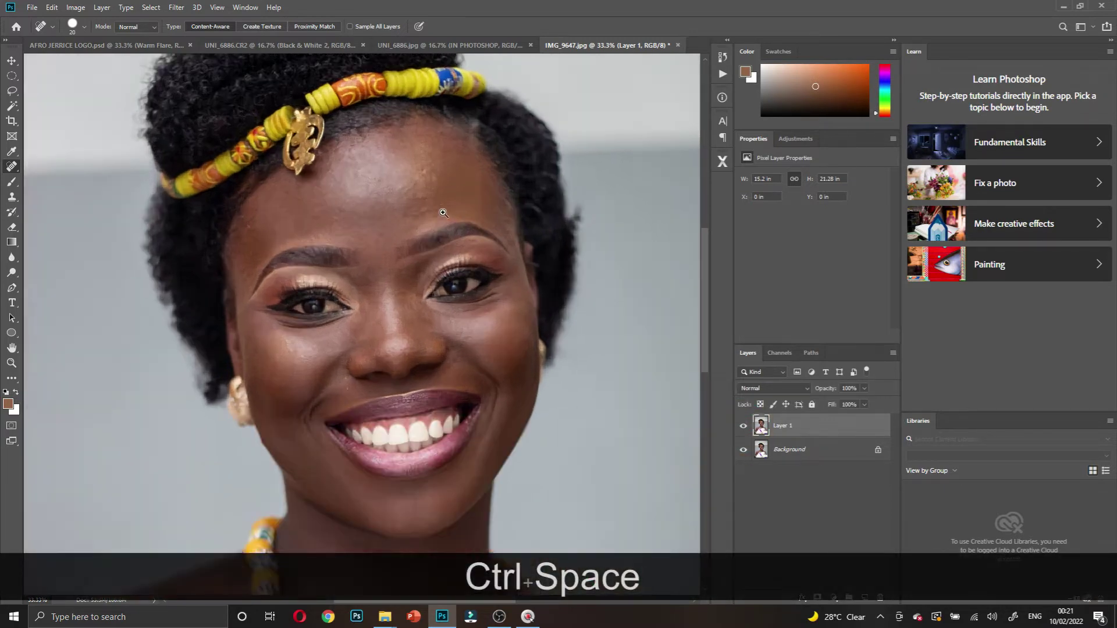
ctrl+click(419, 153)
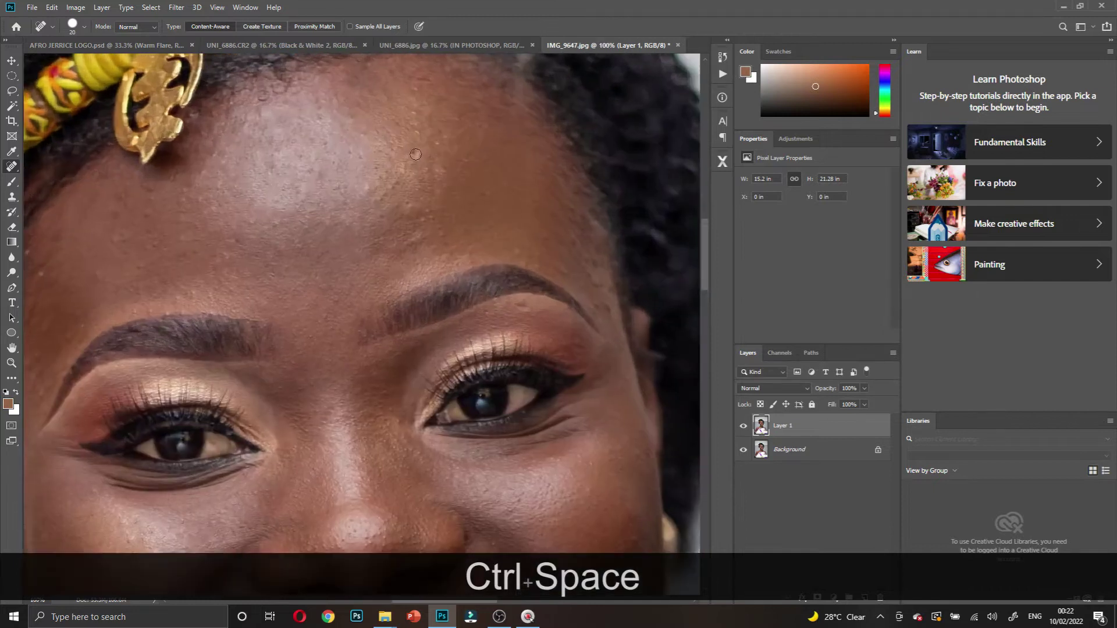
click(415, 152)
click(395, 181)
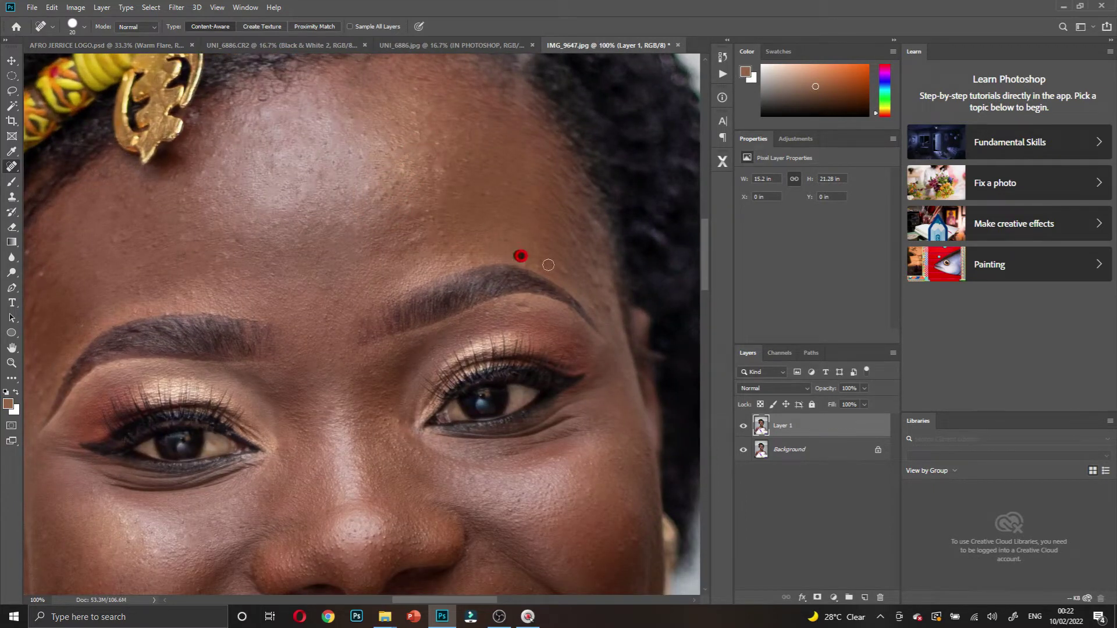
click(561, 252)
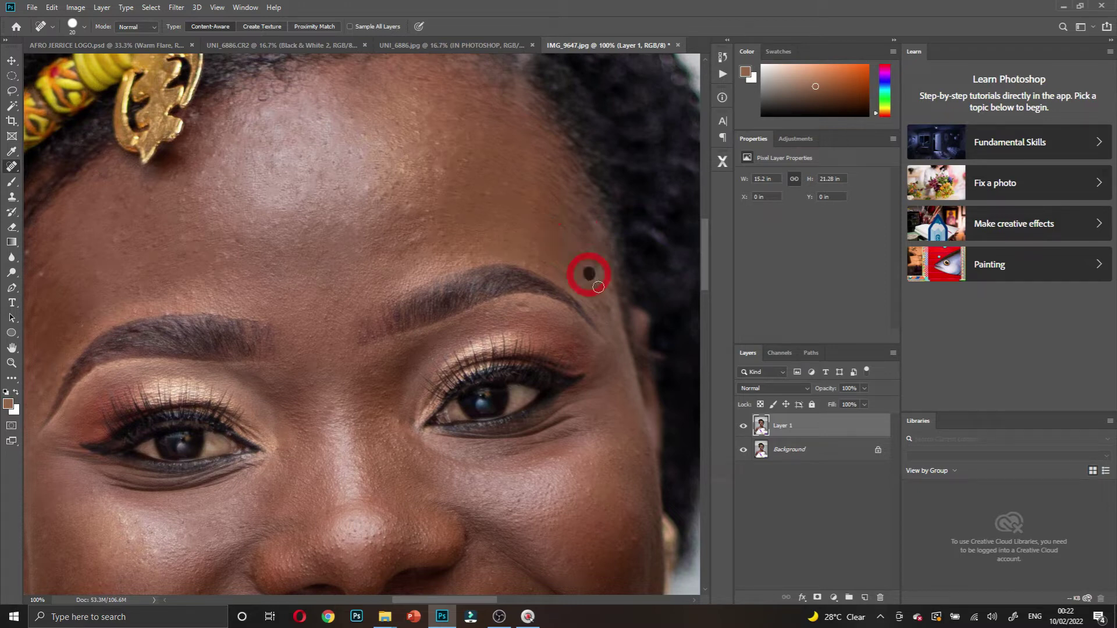
click(598, 308)
click(594, 284)
click(594, 255)
click(592, 252)
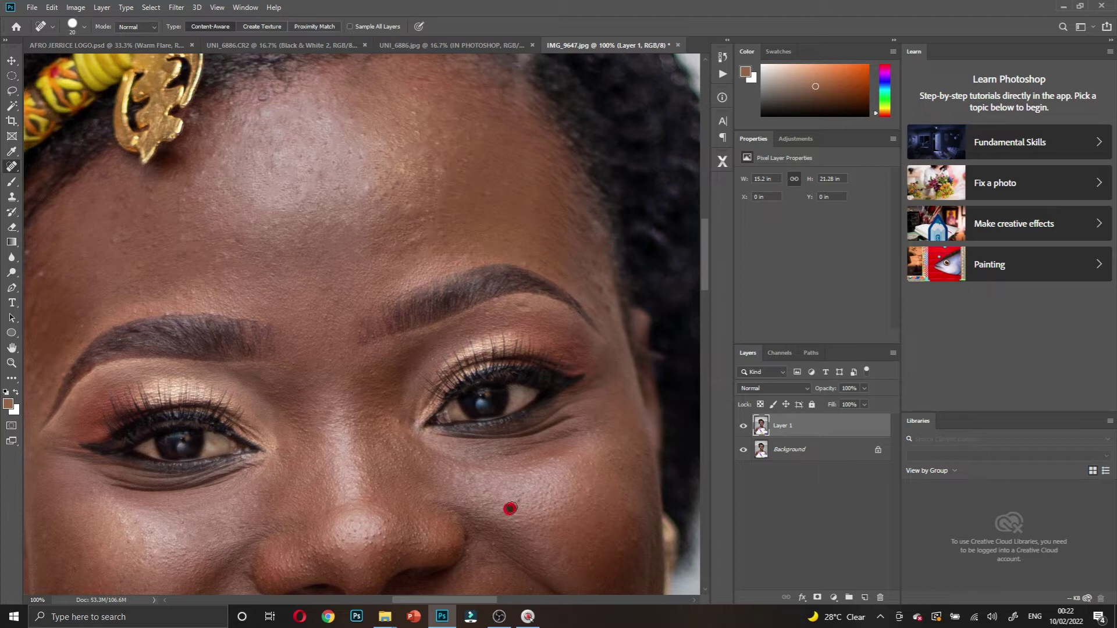
- Check the full portrait again by toggling Layer 1 off and on against the Background
key(ctrl+alt+space)
ctrl+alt+click(436, 401)
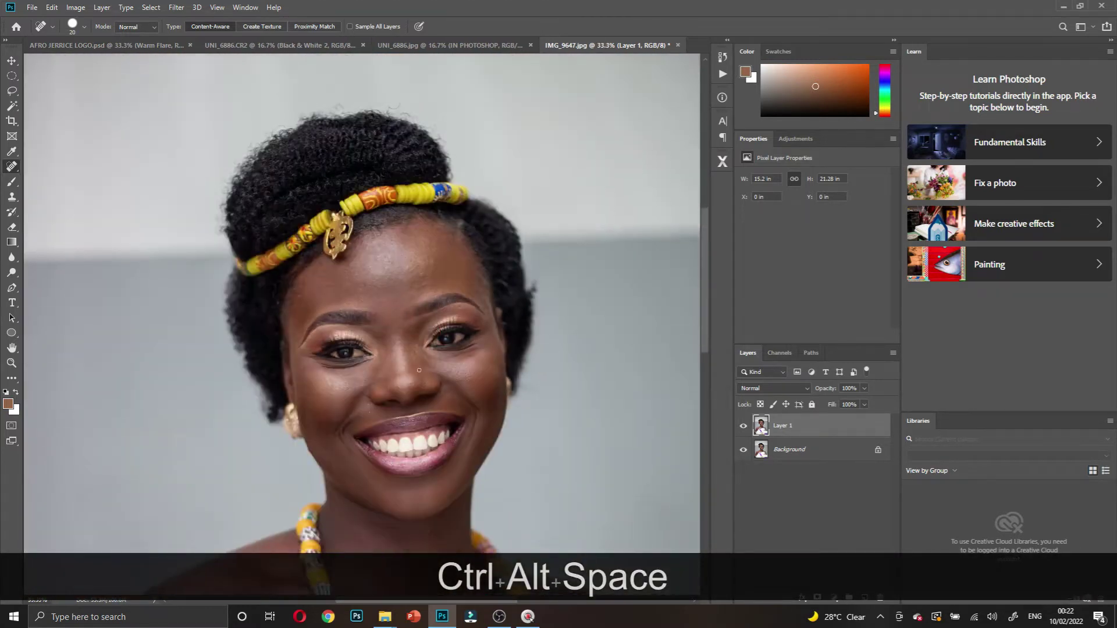
scroll(418, 350, down, 3)
ctrl+click(398, 278)
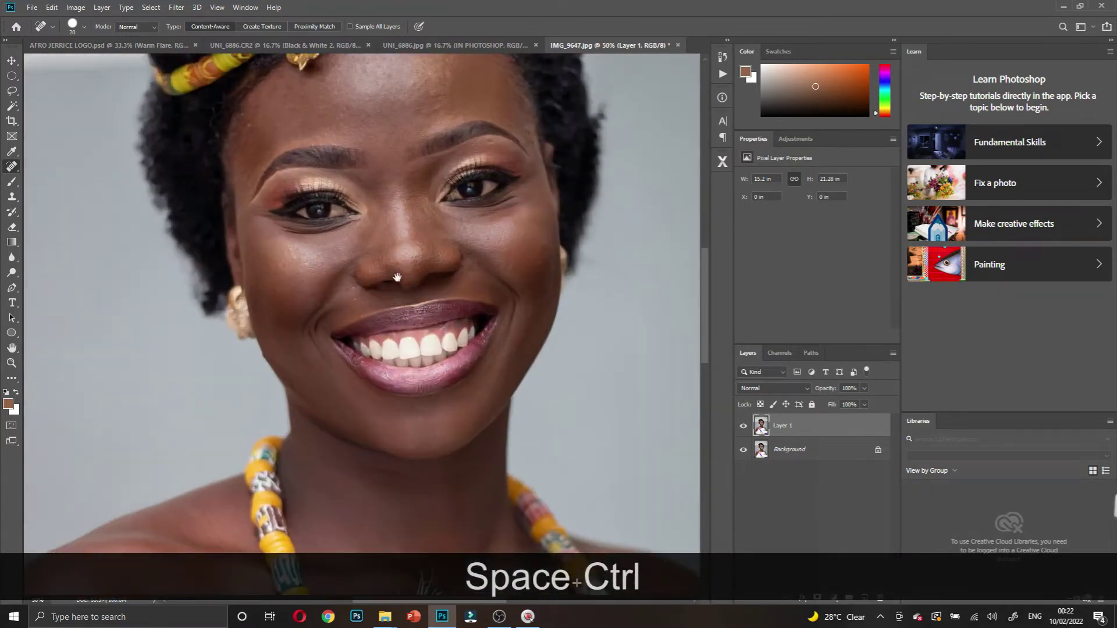
scroll(407, 281, down, 1)
scroll(417, 285, up, 3)
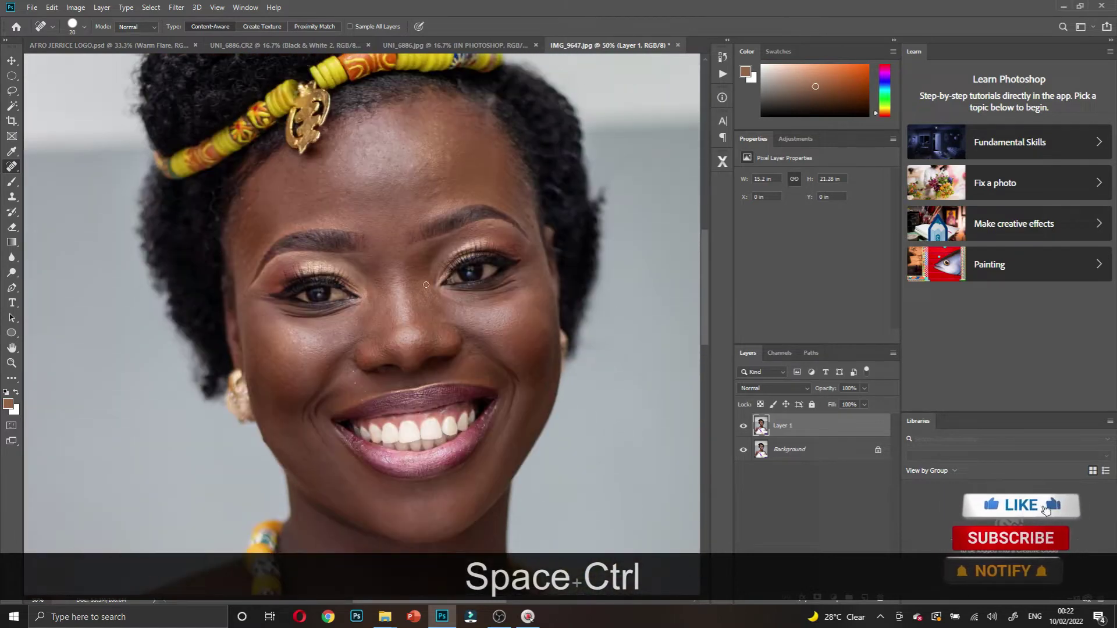
click(743, 426)
click(742, 425)
click(744, 425)
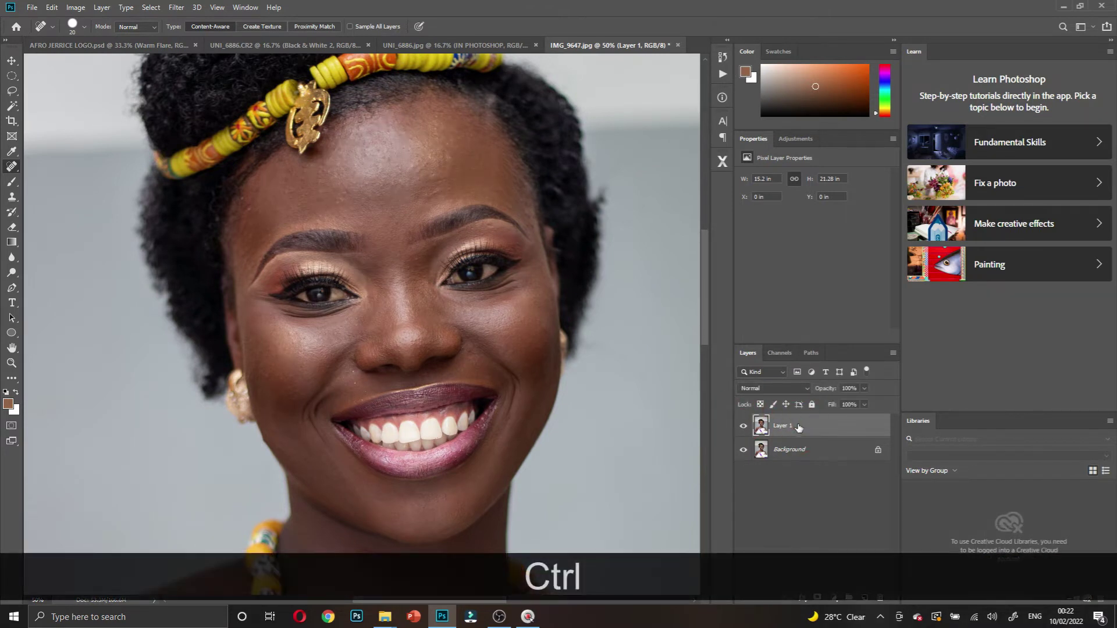
- Duplicate Layer 1 and run the Pro Workflow X Frequency Separation with a Gaussian Blur radius of 10 pixels
key(ctrl+j)
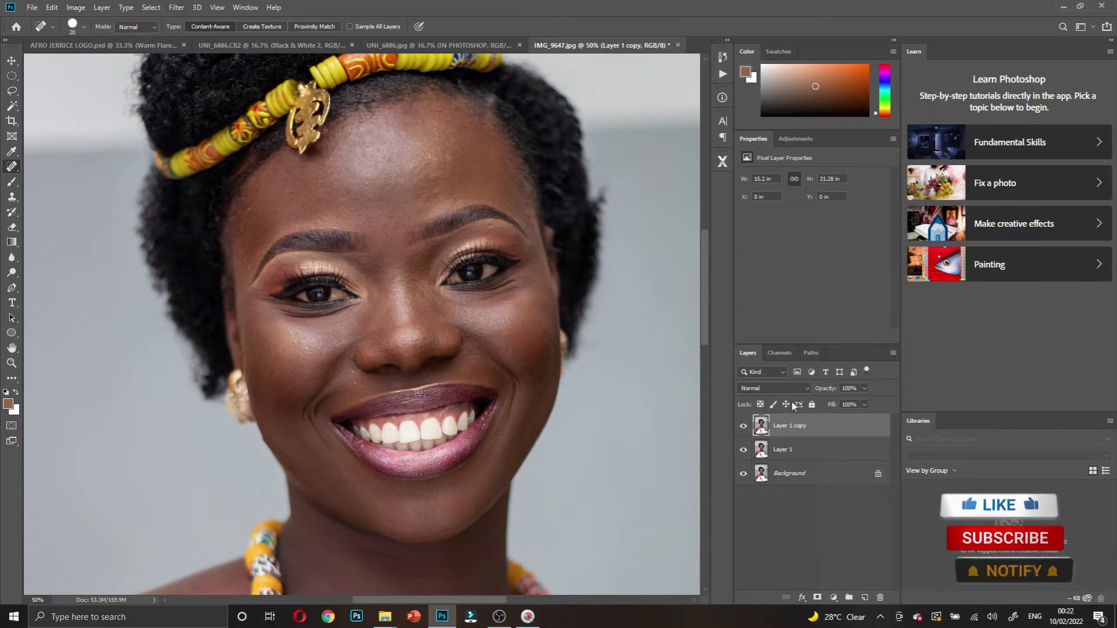
click(728, 159)
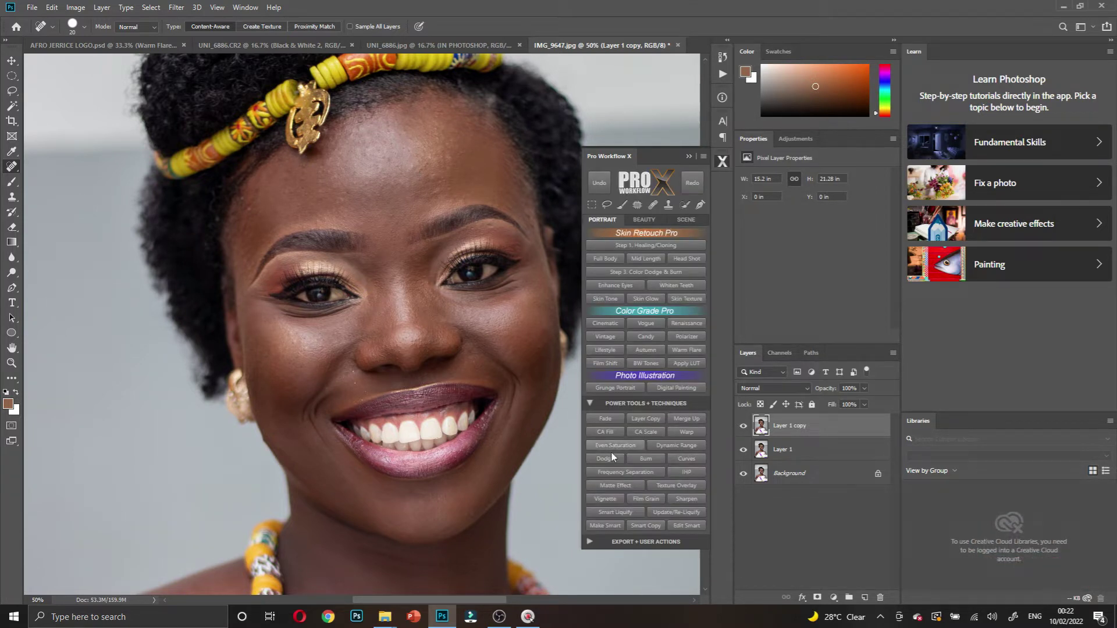
click(618, 472)
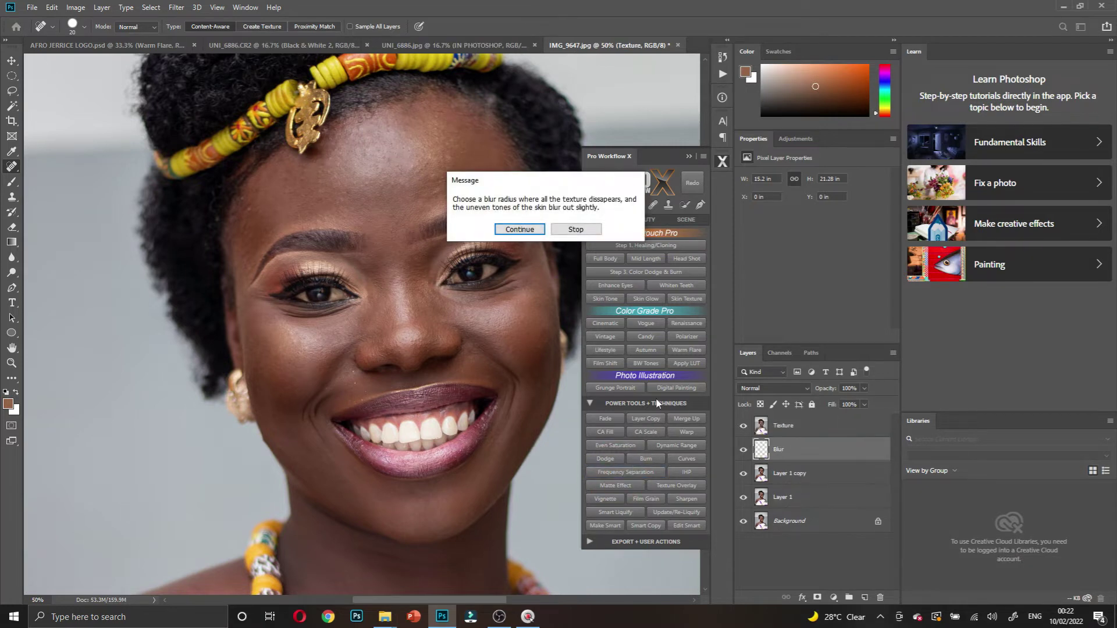
click(509, 232)
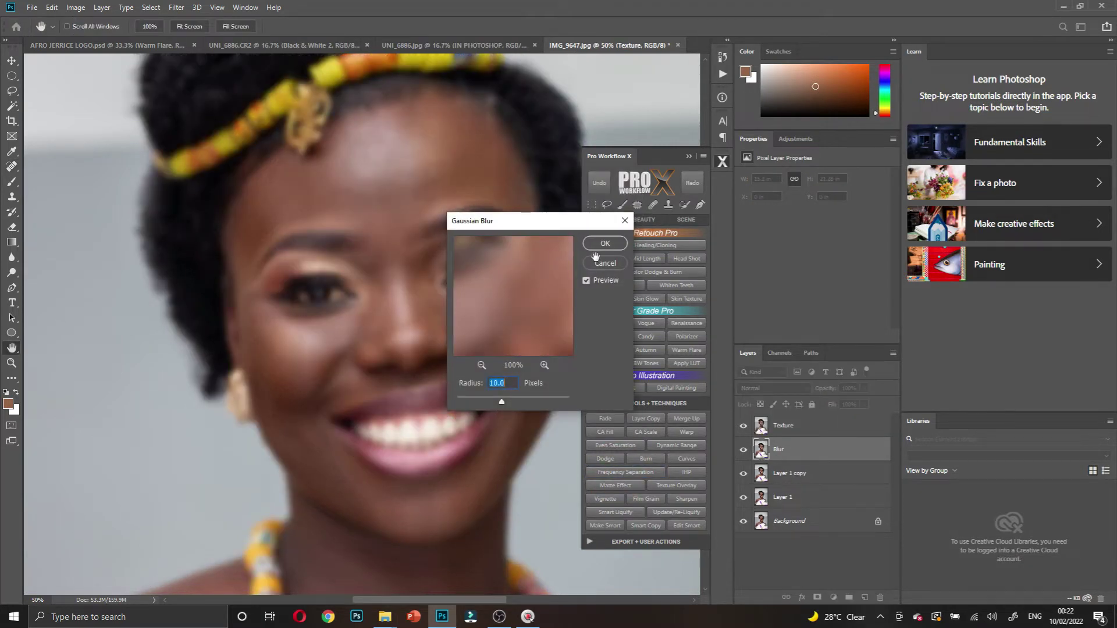
click(605, 245)
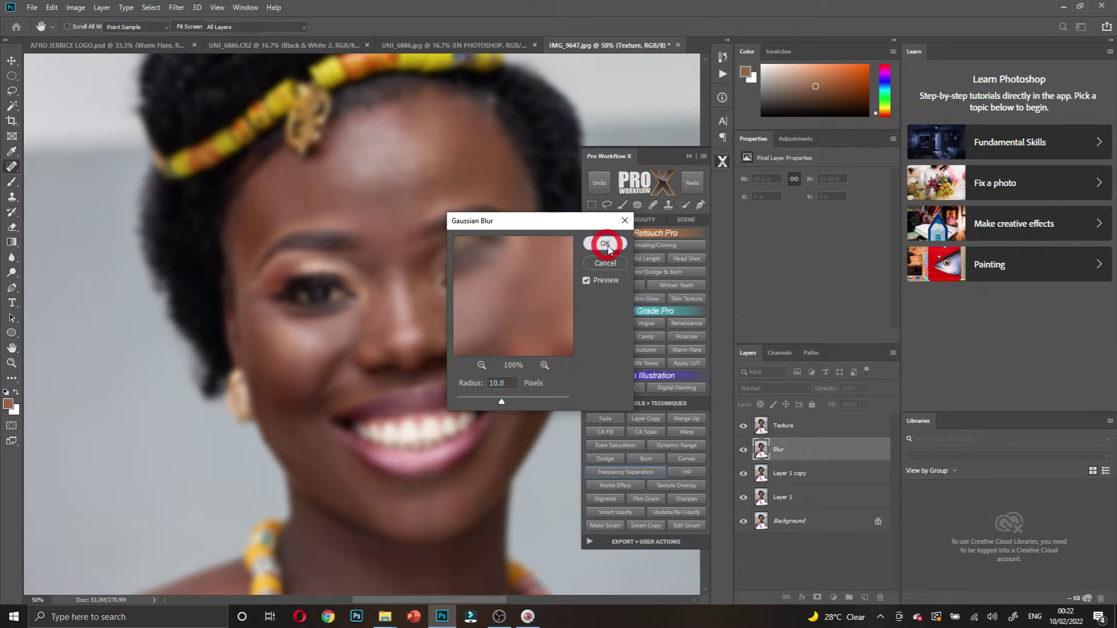
click(629, 283)
click(689, 156)
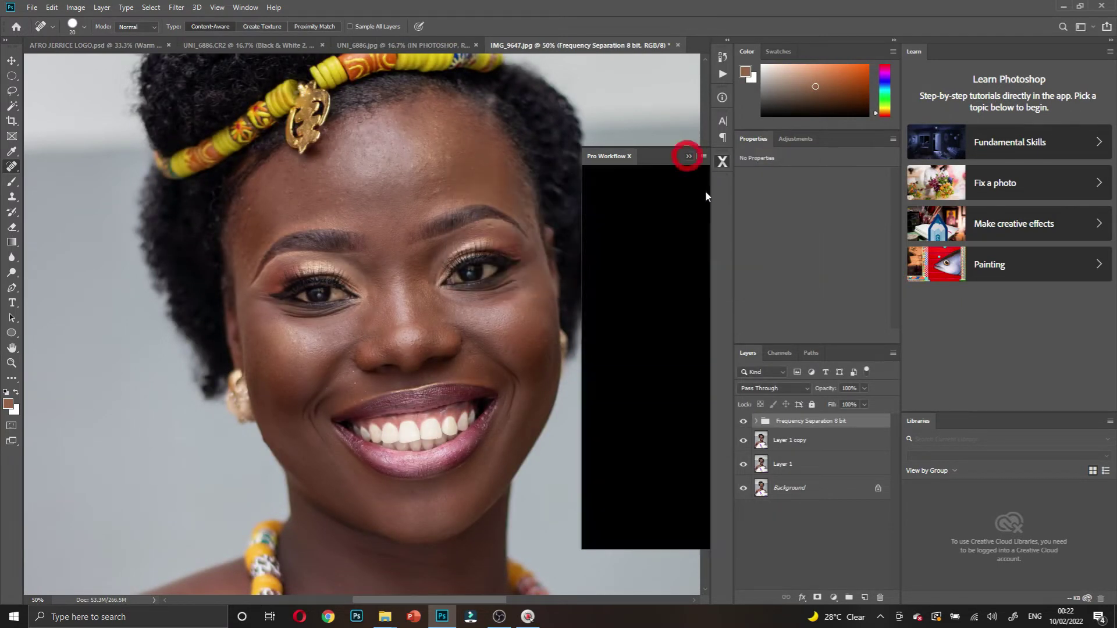
- Hide the Texture layer inside the Frequency Separation 8 bit group and select the Blur layer
click(756, 421)
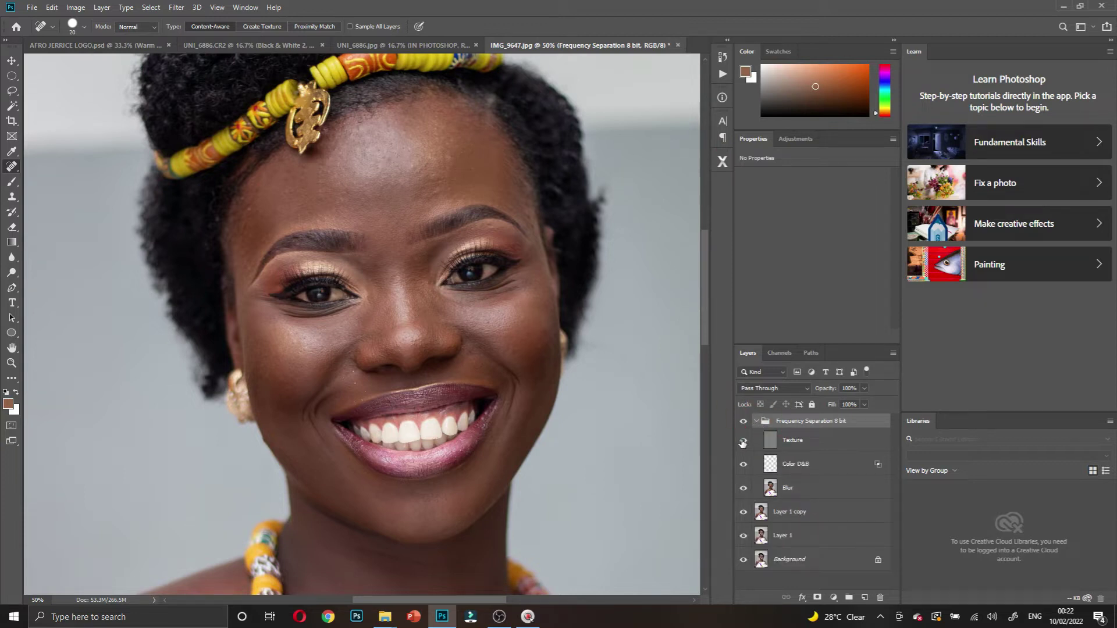
click(743, 440)
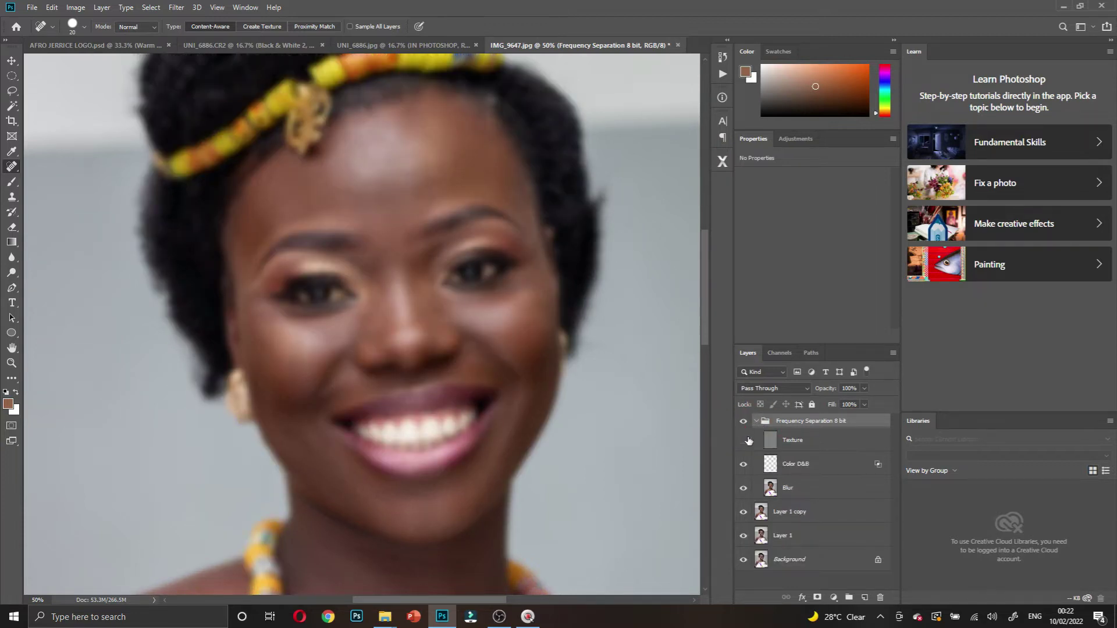
click(770, 491)
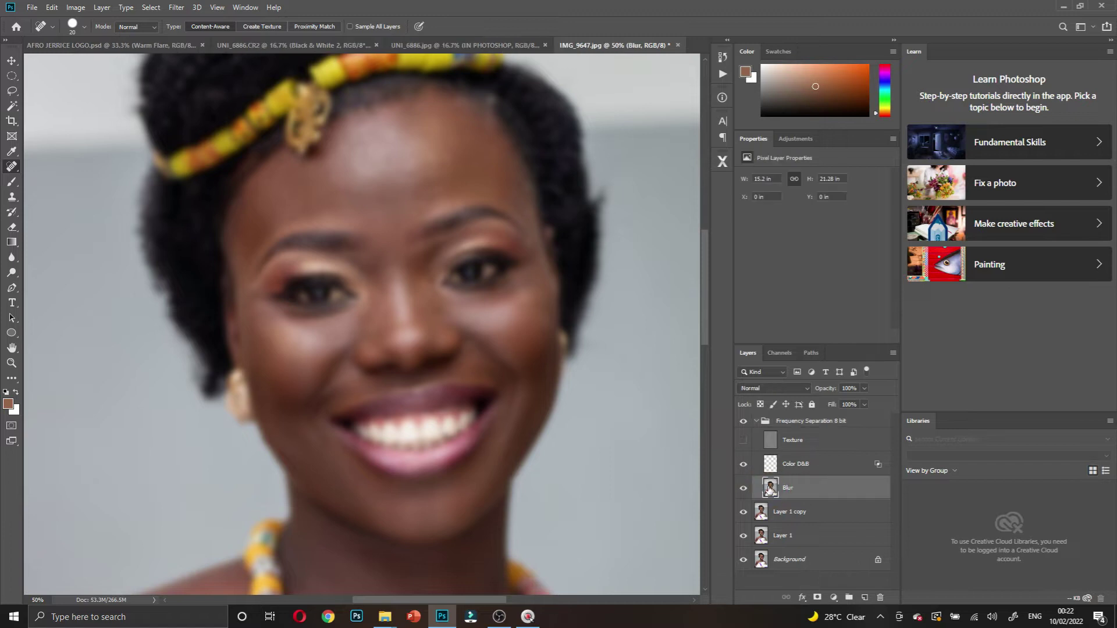
- Switch to the Mixer Brush Tool for working on the Blur layer
scroll(406, 229, up, 2)
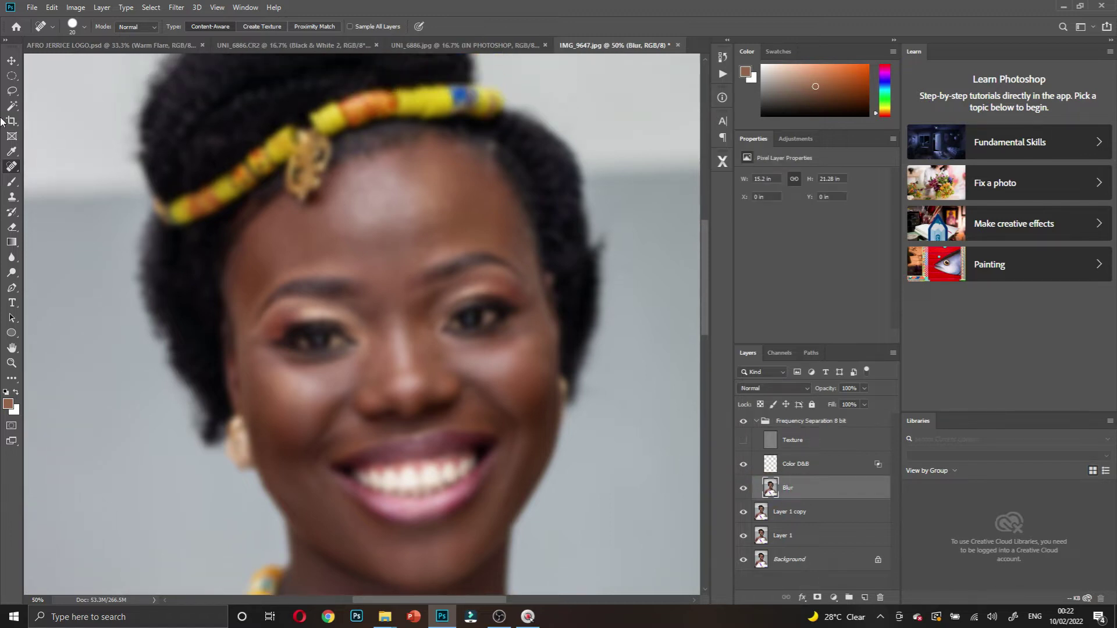
click(11, 182)
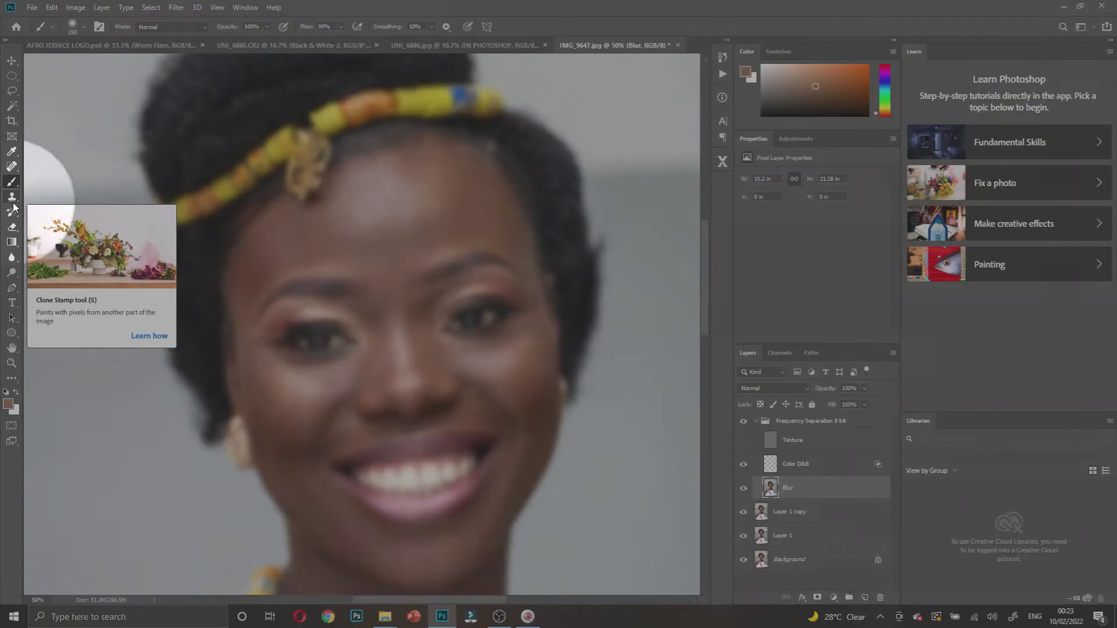
right_click(11, 183)
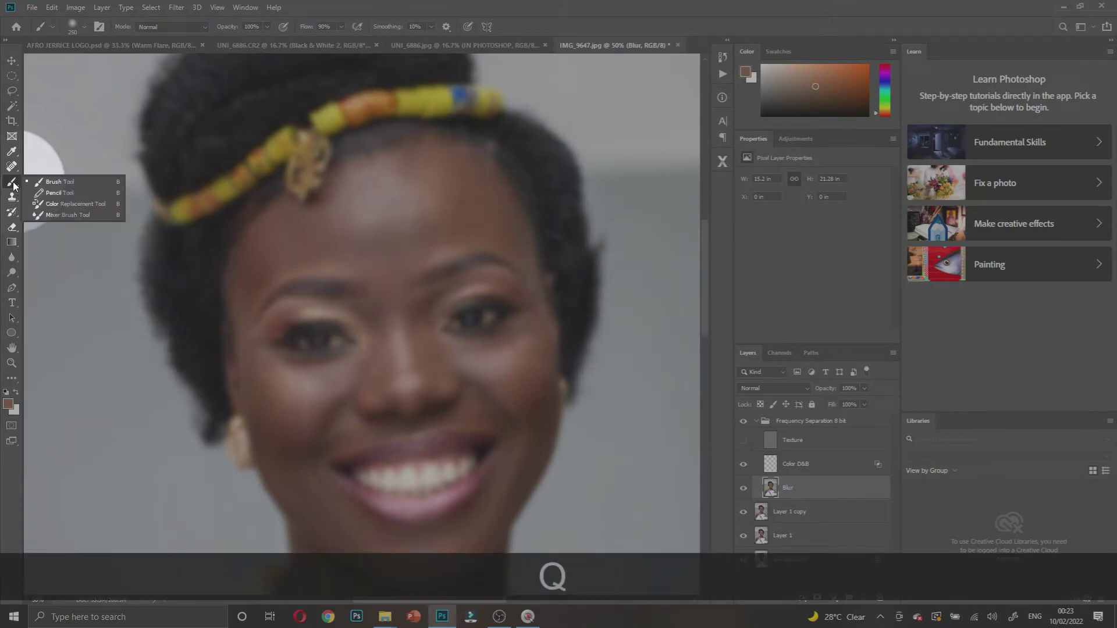
click(59, 214)
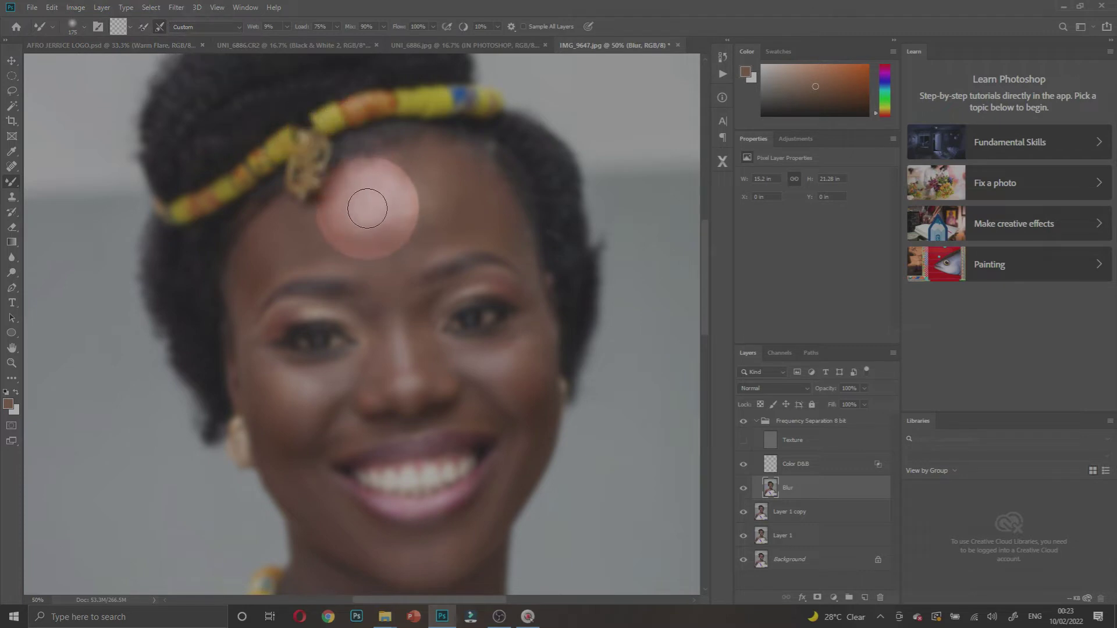
key(q)
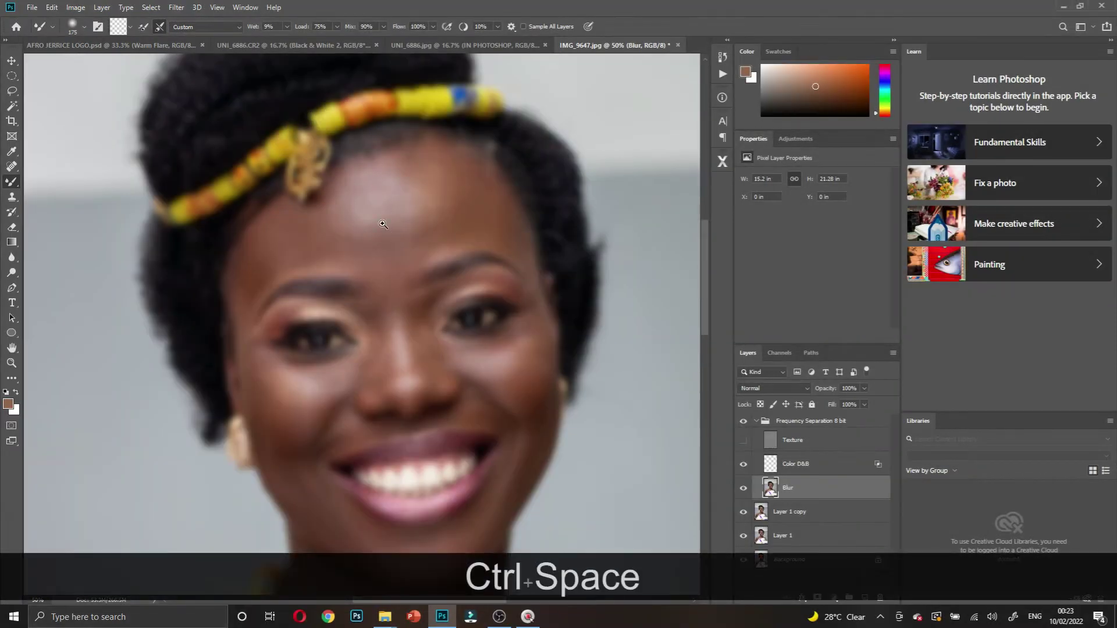
- Reduce the mixer brush to size 125 and blend the uneven tones across the forehead on the Blur layer
ctrl+click(396, 218)
scroll(396, 217, down, 2)
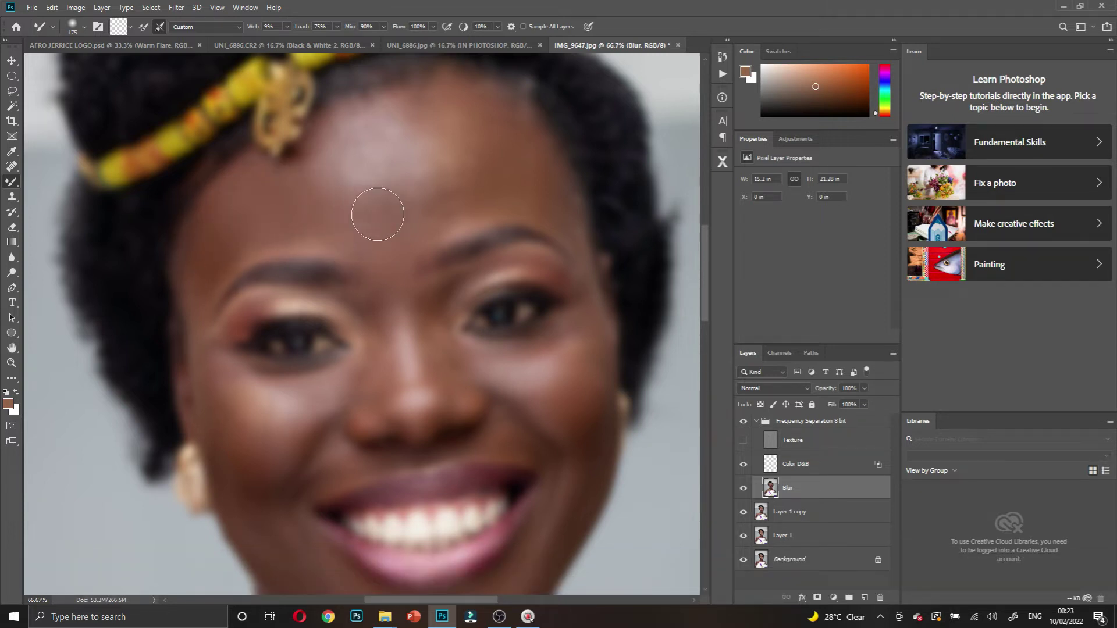
drag(309, 224, 321, 217)
key(bracketleft)
key(bracketleft)
key(bracketleft)
key(bracketright)
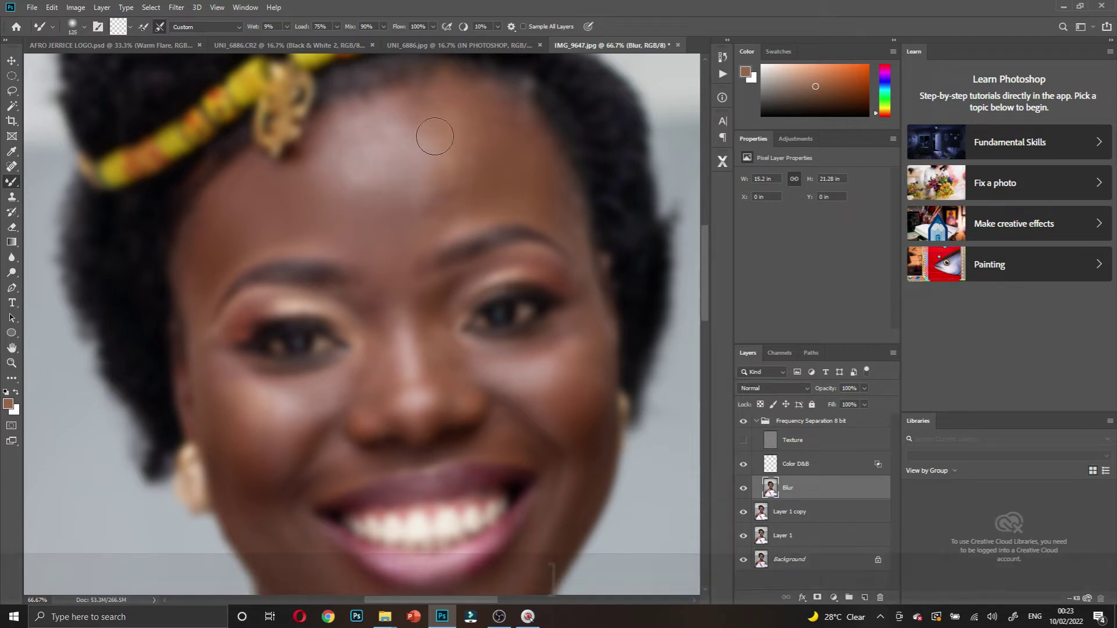
drag(475, 195, 484, 130)
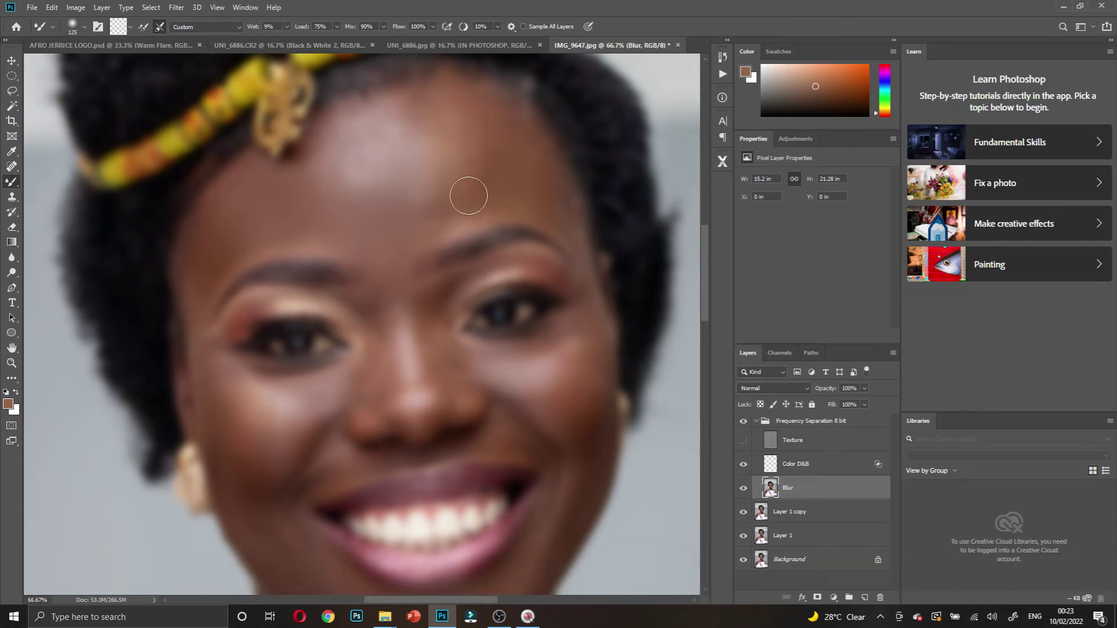
mouse_move(434, 213)
mouse_down()
mouse_move(422, 169)
mouse_move(367, 131)
mouse_up()
mouse_move(323, 204)
mouse_down()
mouse_move(326, 193)
mouse_move(409, 177)
mouse_up()
drag(569, 204, 444, 154)
- Reduce the mixer brush to size 90 and blend the tones along the nose
key(bracketleft)
key(bracketleft)
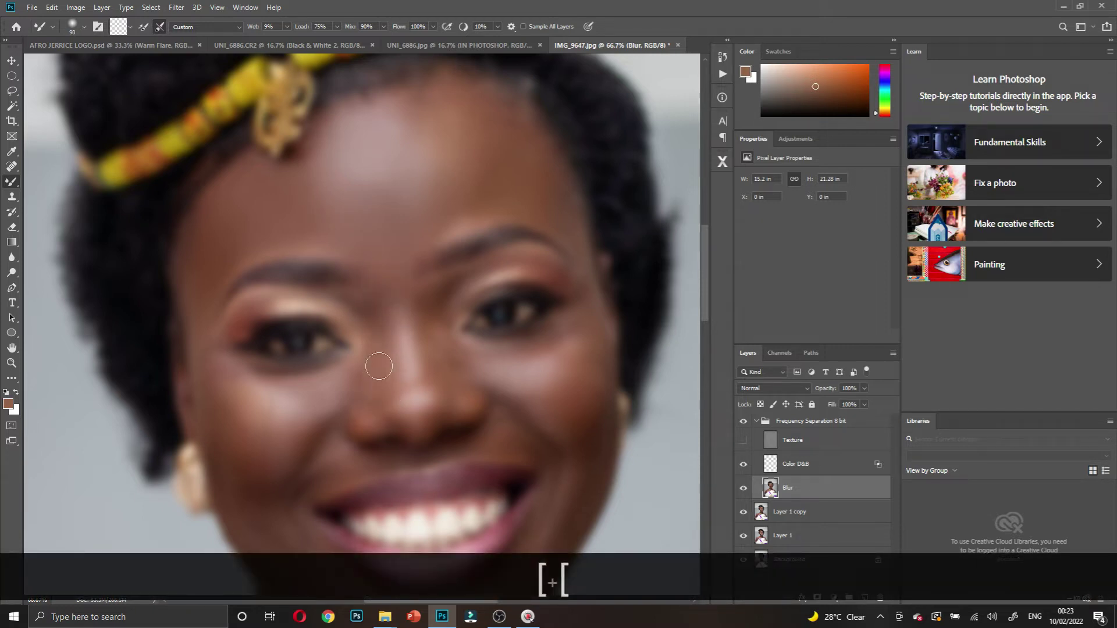
mouse_move(374, 395)
mouse_down()
mouse_move(413, 347)
mouse_move(411, 379)
mouse_move(424, 360)
mouse_up()
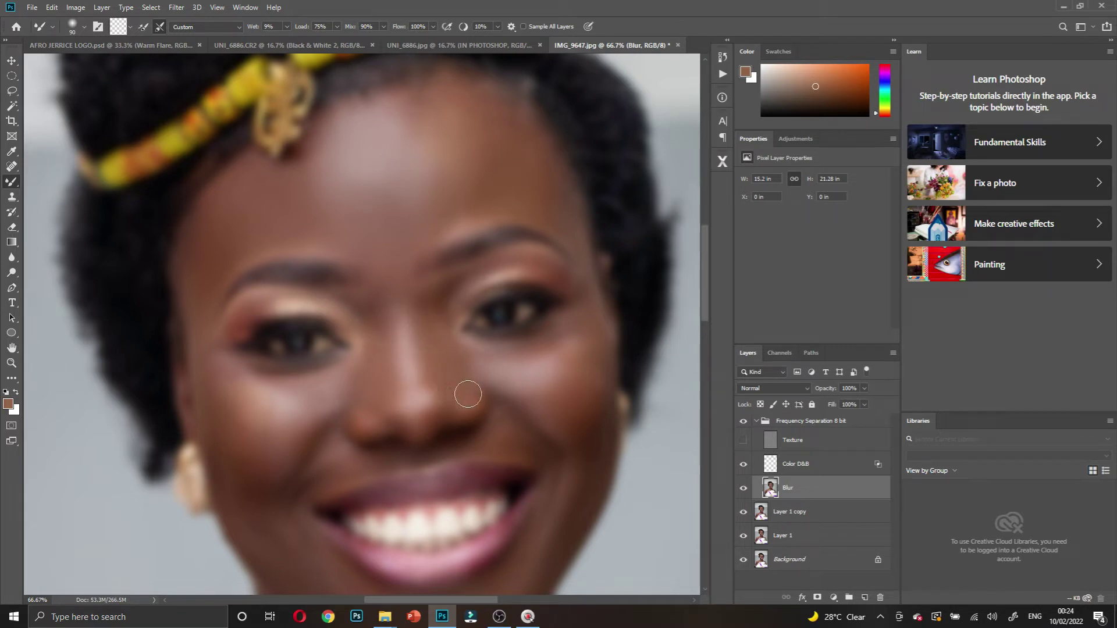
- Show the Texture layer, toggle the Frequency Separation group's visibility to compare before and after, and hide Texture again
click(743, 441)
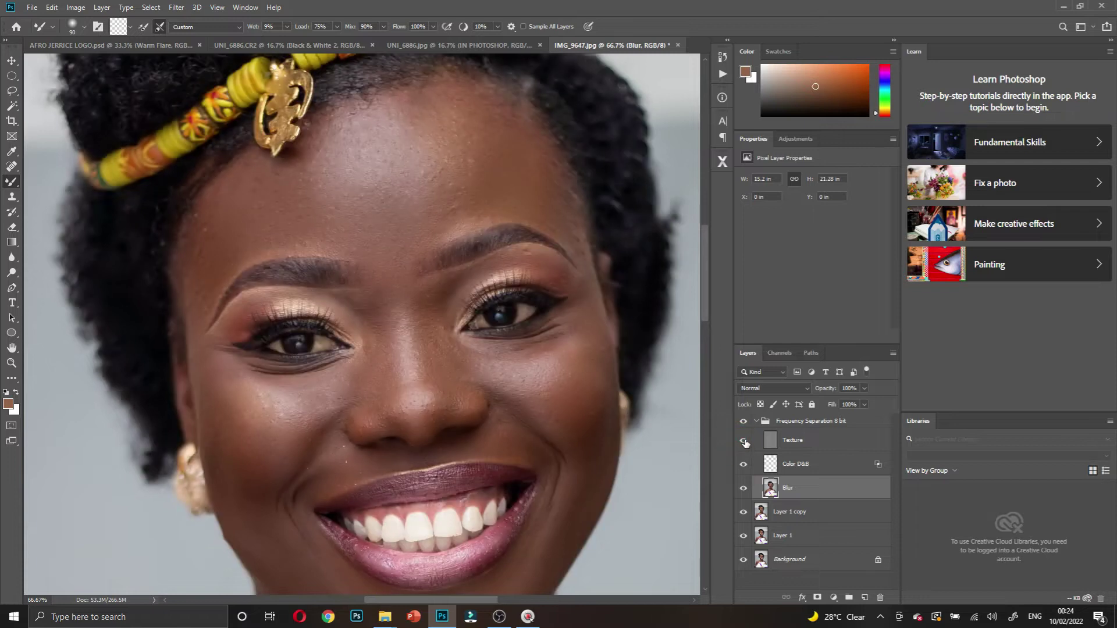
click(745, 421)
click(746, 421)
click(745, 422)
click(743, 440)
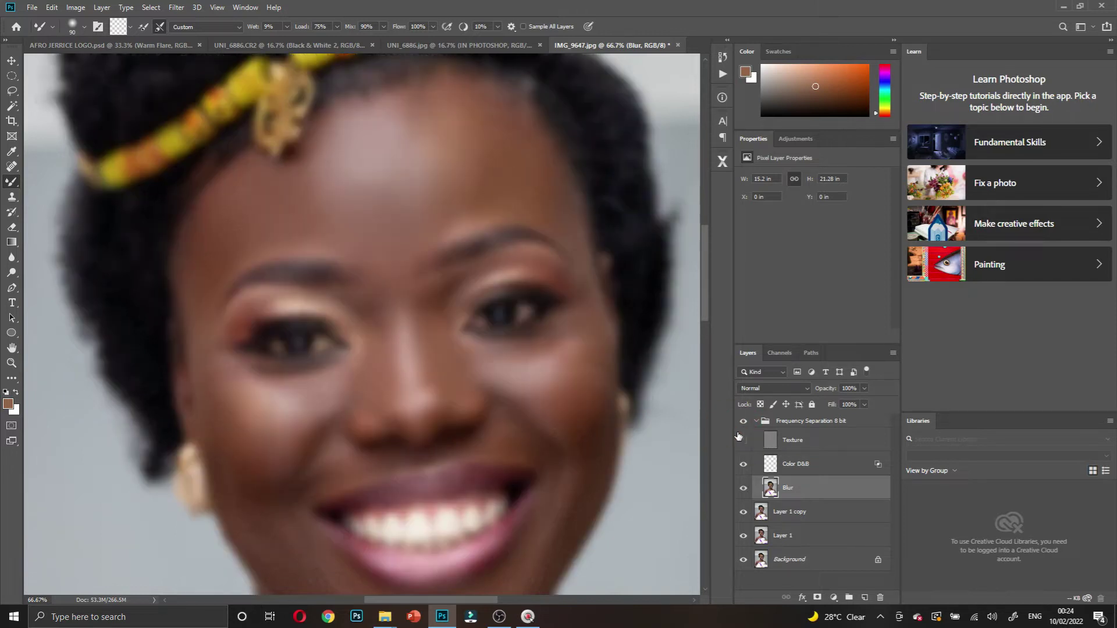
- Enlarge the mixer brush to size 150 and blend the forehead and left temple tones further on the Blur layer
key(bracketright)
key(bracketright)
key(bracketright)
click(460, 188)
click(250, 209)
click(204, 279)
scroll(205, 291, down, 3)
scroll(204, 304, down, 1)
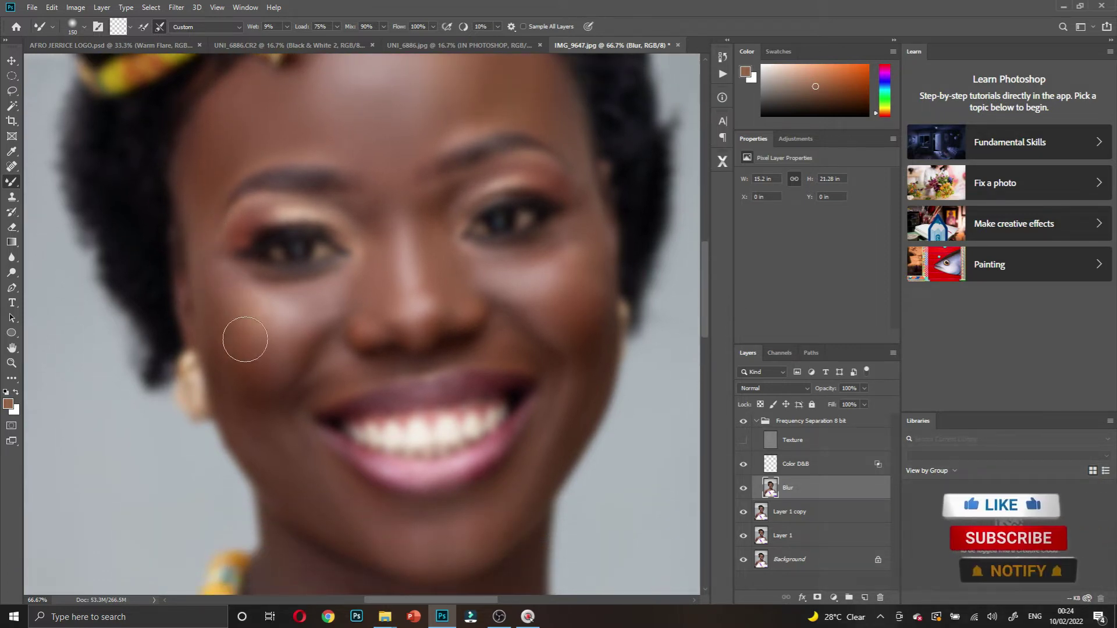
- Reduce the mixer brush to size 100 and blend the skin tones under the left eye on the Blur layer
key(bracketleft)
key(bracketleft)
key(bracketleft)
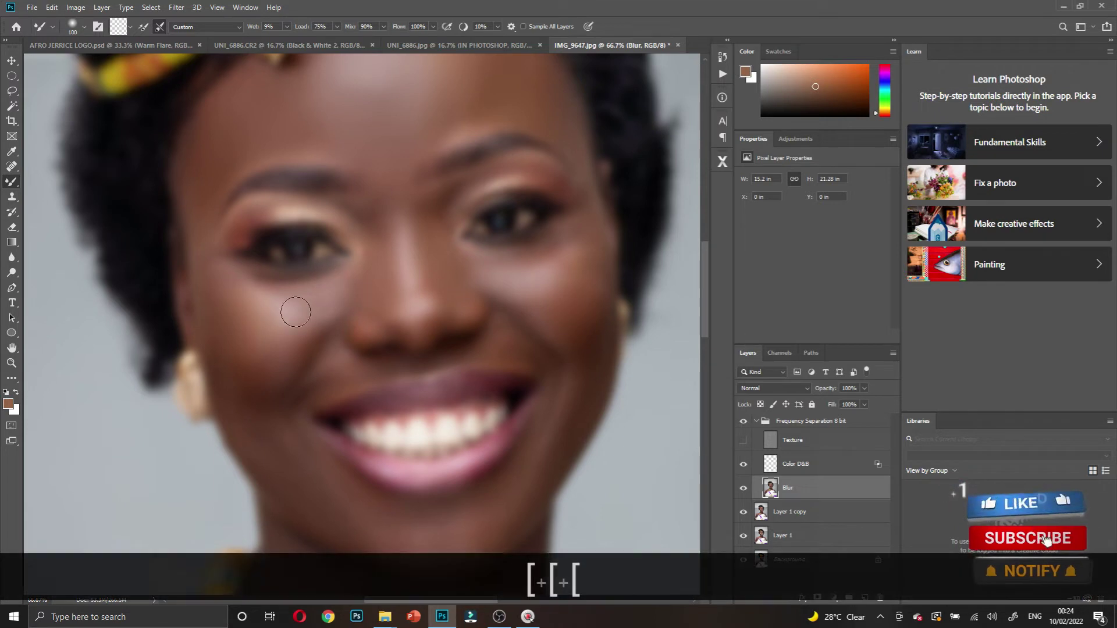
click(312, 299)
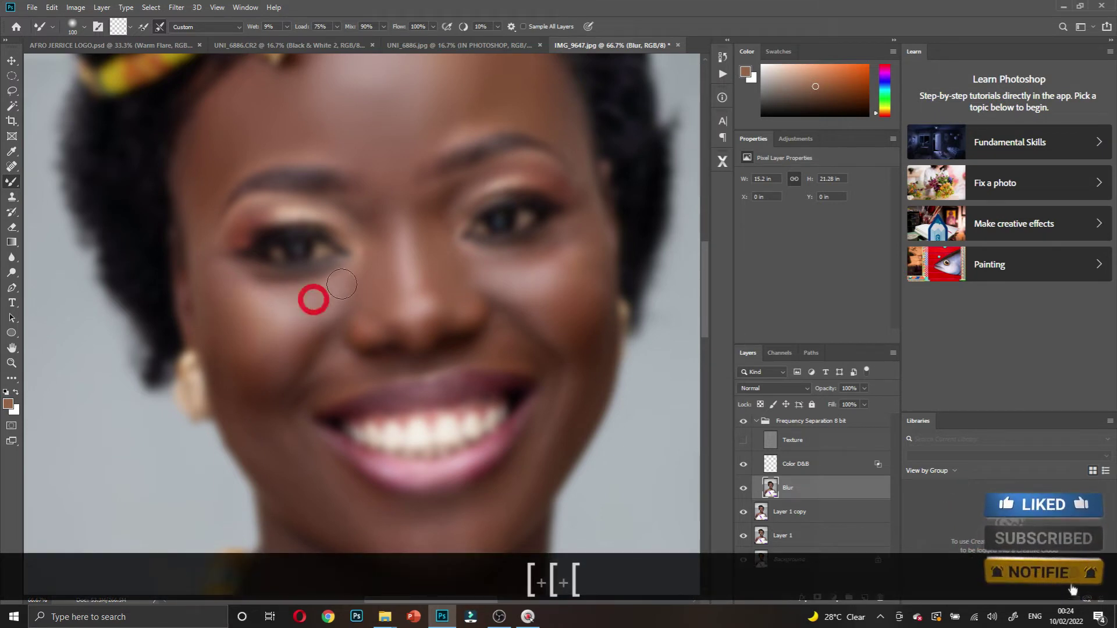
- Enlarge the mixer brush to size 150 and blend the tones across the left cheek, chin and right side of the face
key(bracketright)
key(bracketright)
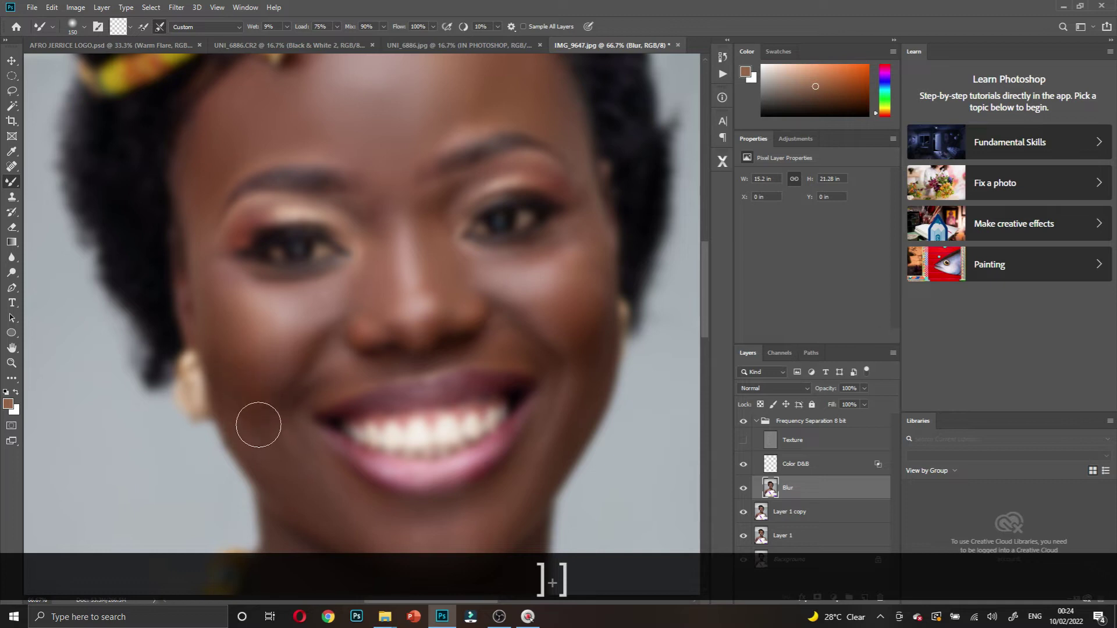
scroll(272, 434, down, 1)
scroll(272, 434, down, 1)
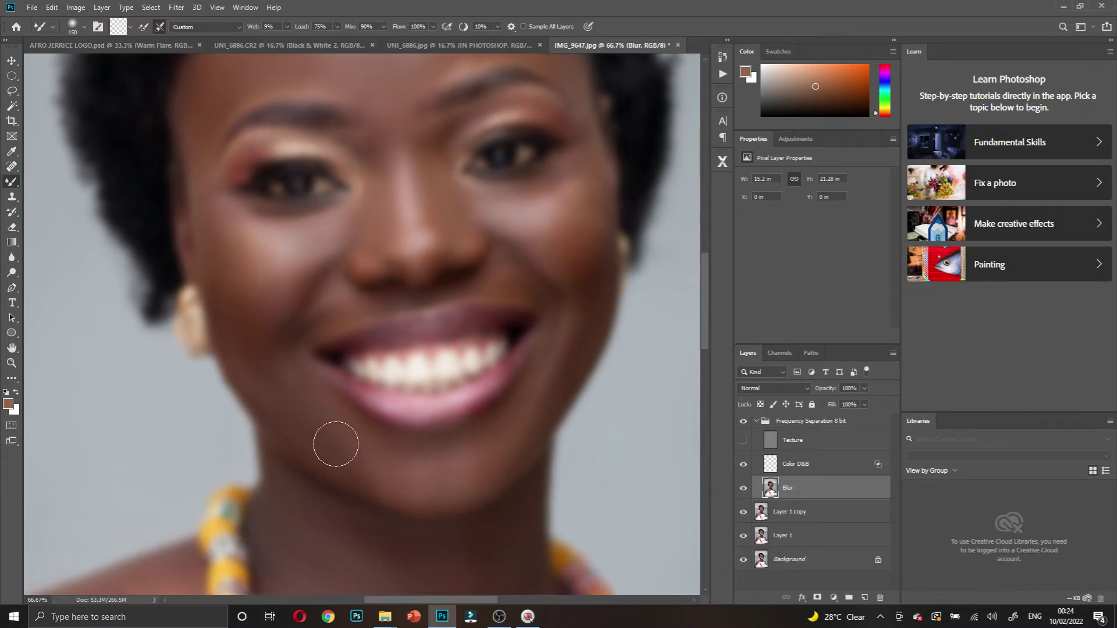
drag(376, 457, 394, 483)
drag(581, 283, 569, 368)
- Reduce the mixer brush to size 80 and smooth the tones on the chin below the lips
key(bracketleft)
key(bracketleft)
key(bracketleft)
key(bracketleft)
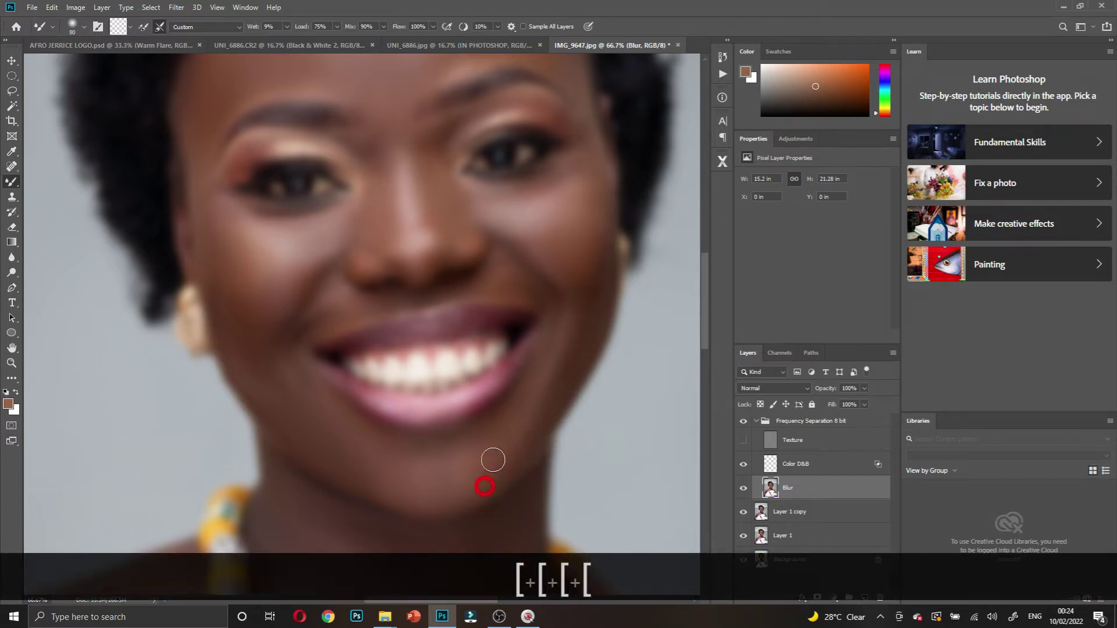
click(439, 473)
- Enlarge the mixer brush to size 175 and blend the tones on the lower left cheek
key(bracketright)
key(bracketright)
key(bracketright)
key(bracketright)
key(bracketright)
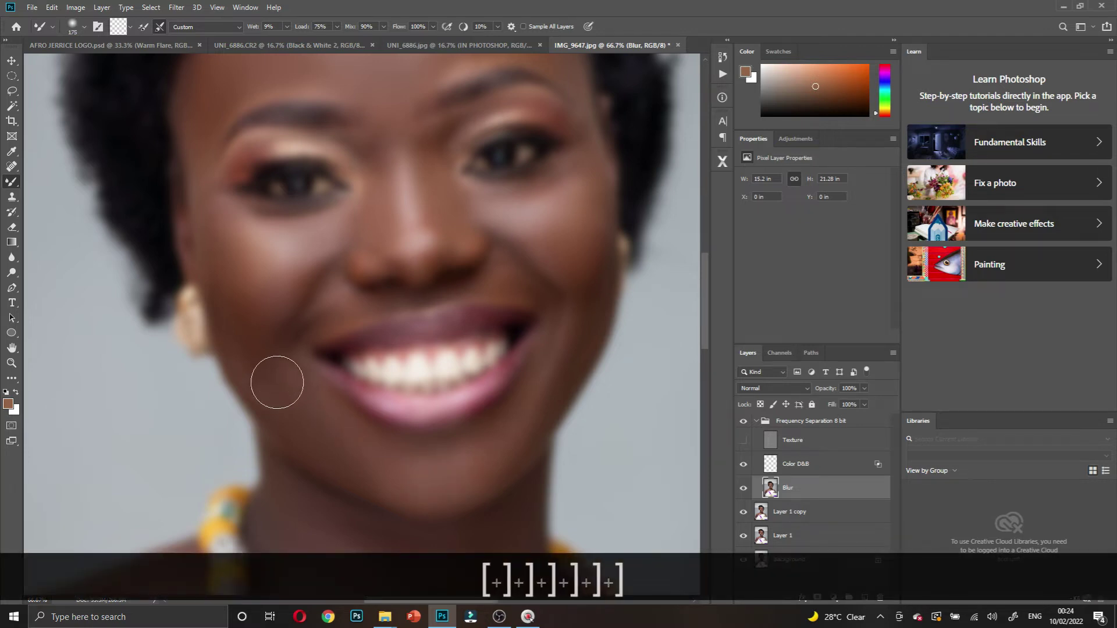
- Show the Texture layer and blend the forehead tones further on the Blur layer
click(743, 441)
scroll(428, 336, up, 5)
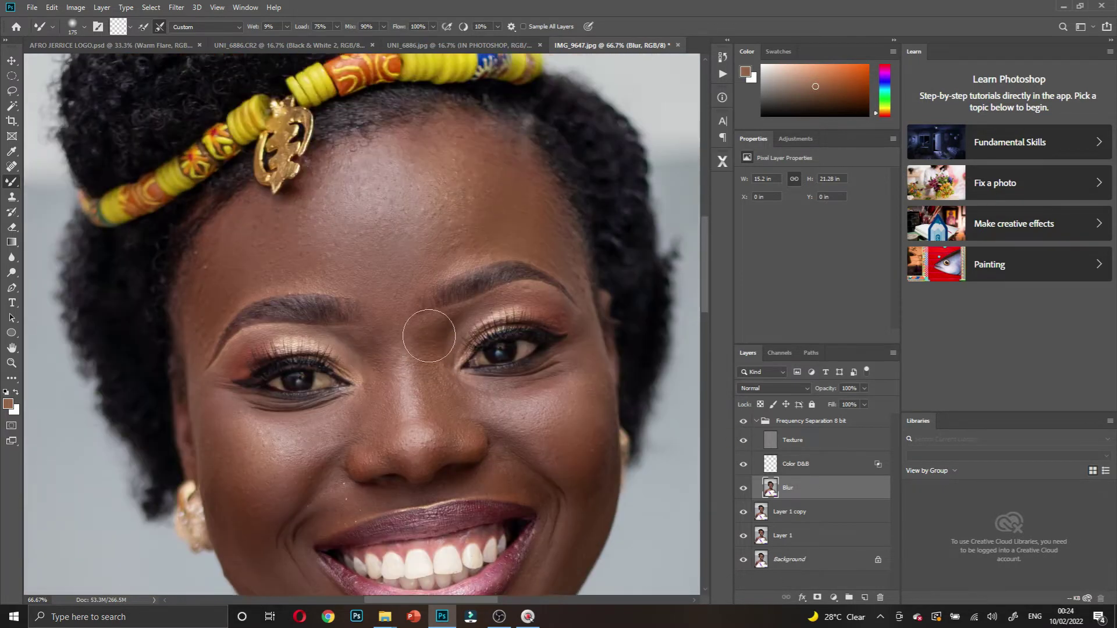
scroll(429, 335, up, 1)
drag(439, 243, 404, 250)
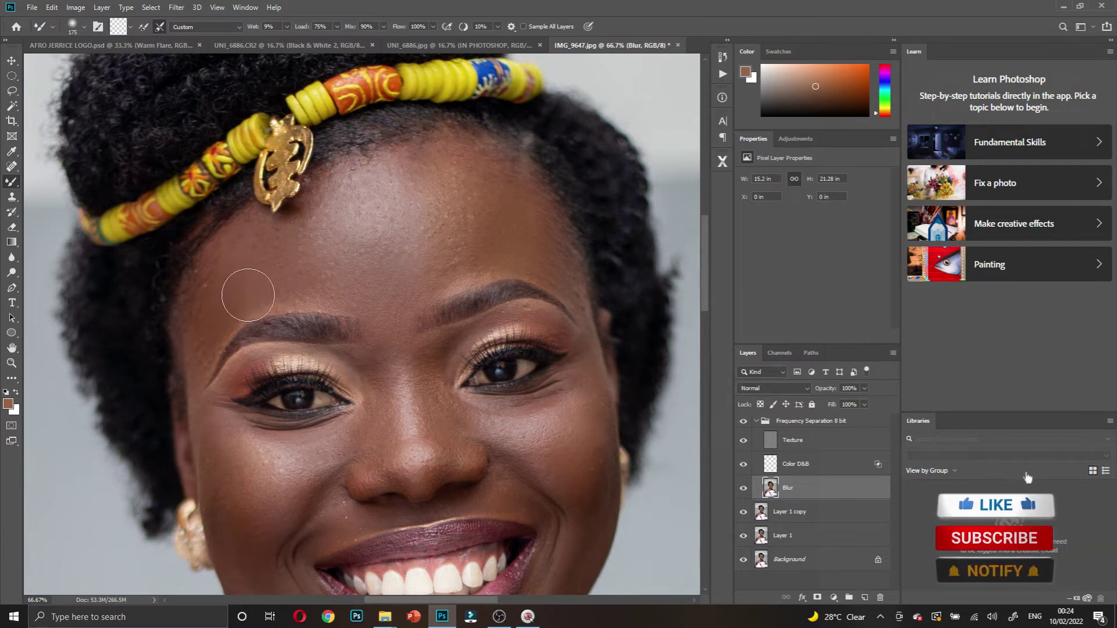
click(376, 257)
- Reduce the mixer brush to size 90 and blend the tones on the nose and beneath the right eye
scroll(407, 335, down, 4)
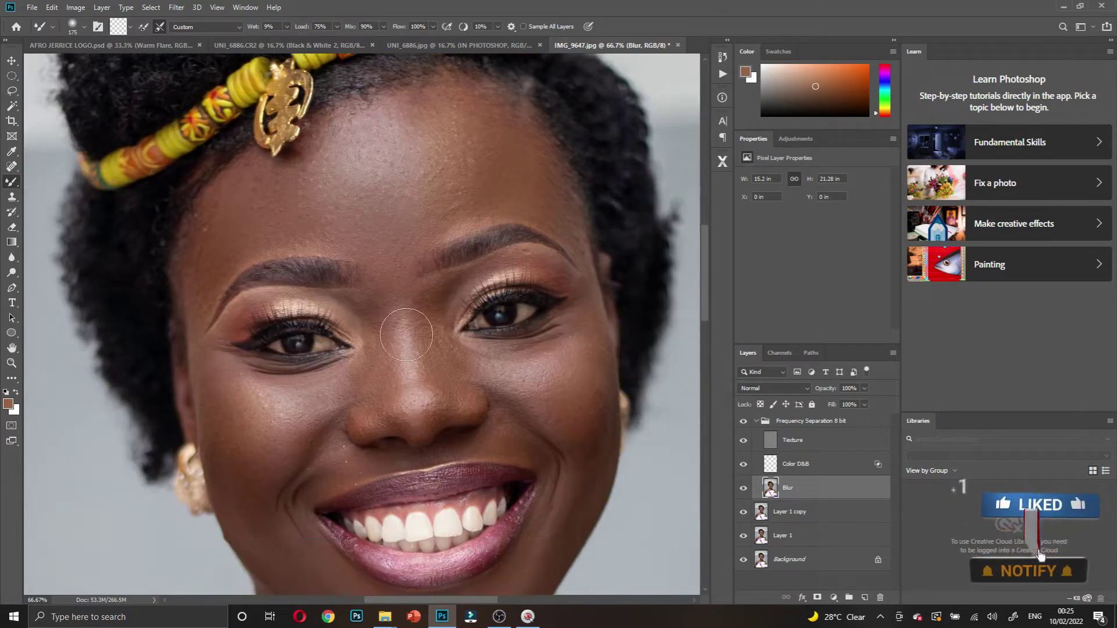
scroll(406, 335, down, 1)
key(bracketleft)
key(bracketleft)
key(bracketleft)
key(bracketleft)
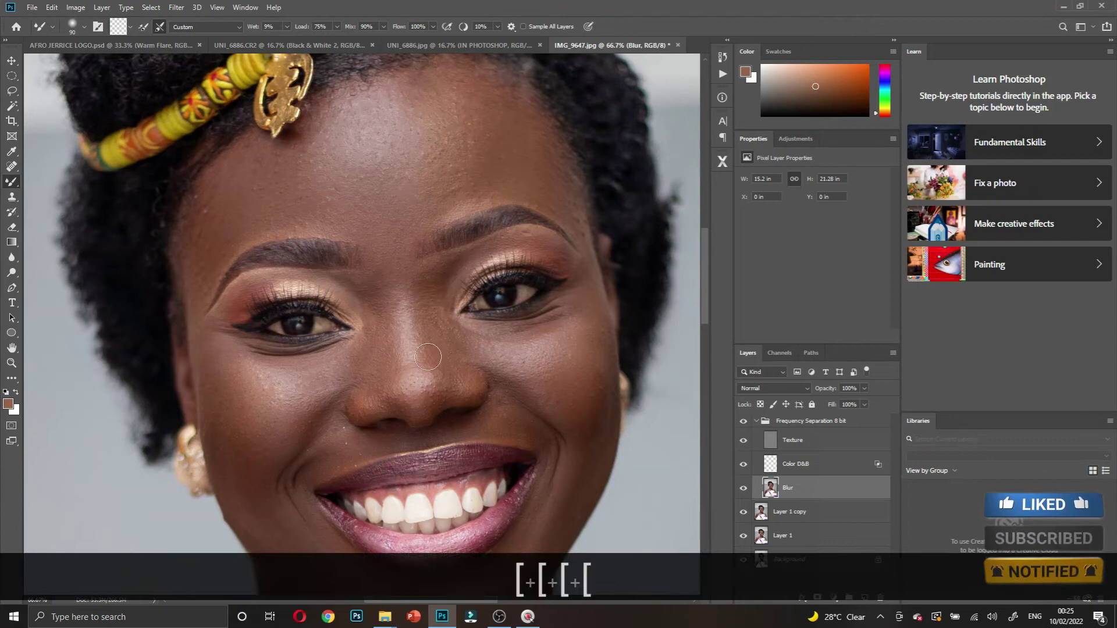
click(523, 341)
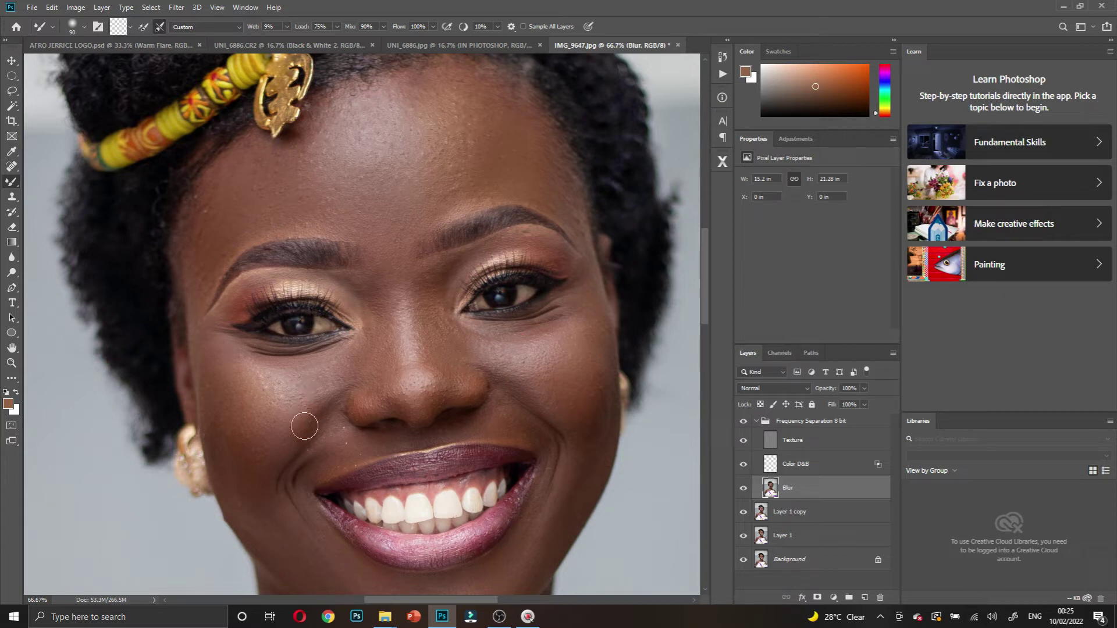
- Toggle the Frequency Separation group's visibility to compare the whole face before and after
ctrl+alt+click(388, 381)
ctrl+alt+click(395, 366)
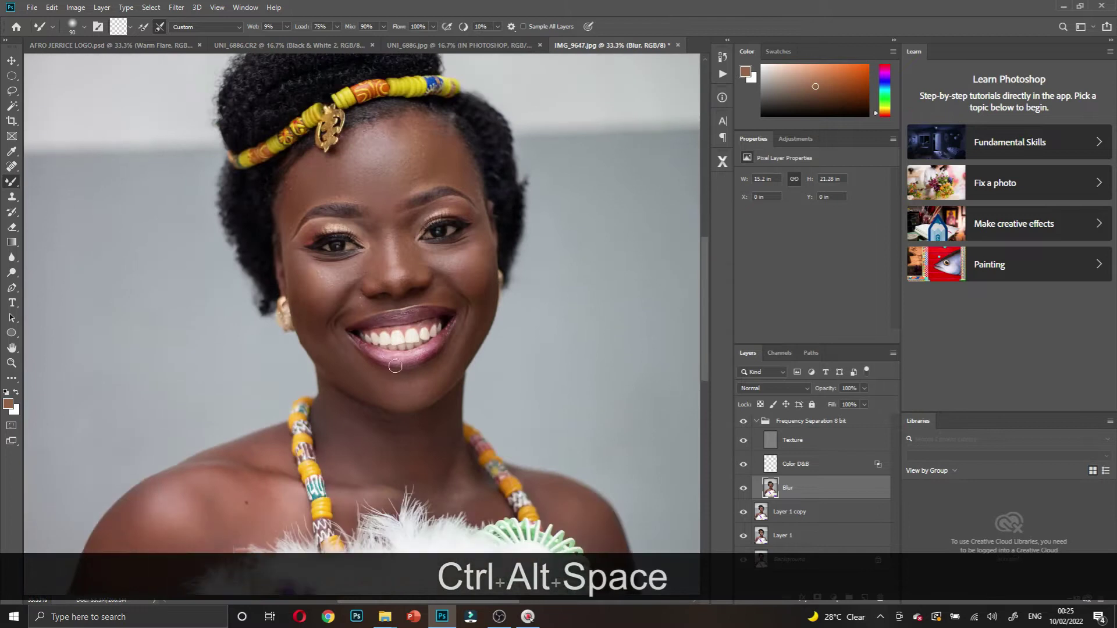
ctrl+click(390, 316)
scroll(553, 350, up, 3)
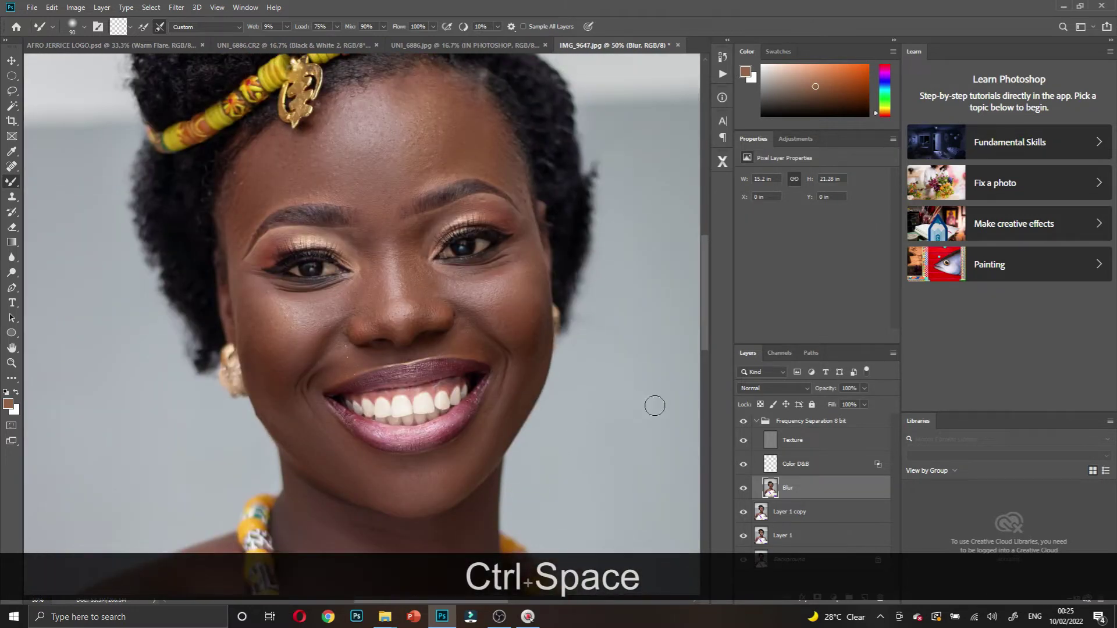
click(744, 422)
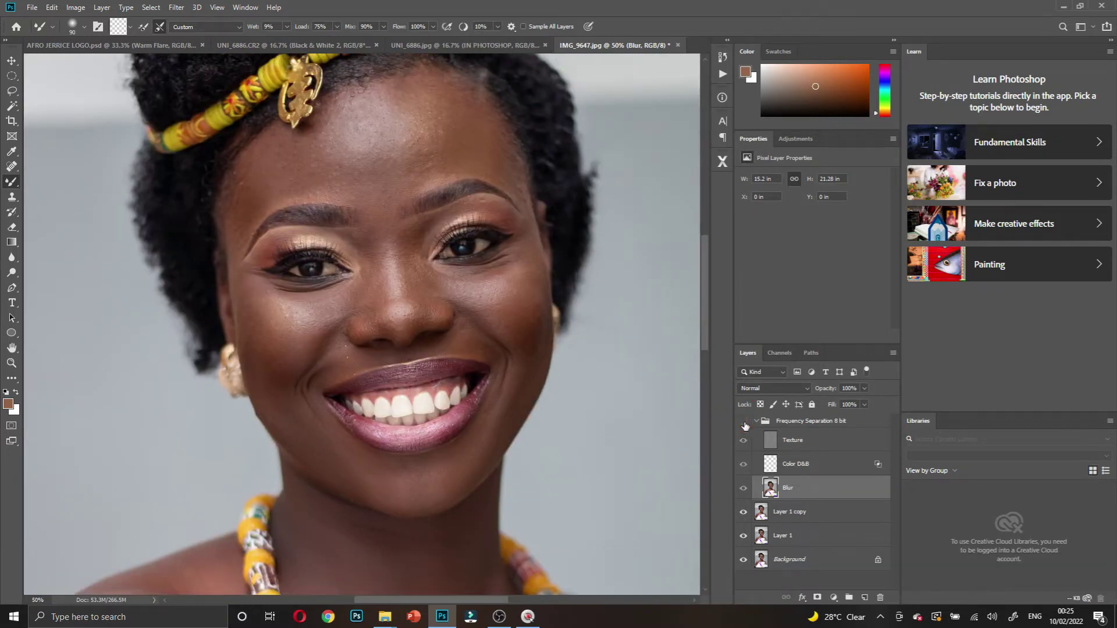
click(744, 423)
click(744, 423)
- Blend the eyeshadow tones between the eyebrow and lashes on both eyelids
key(ctrl+space)
click(318, 287)
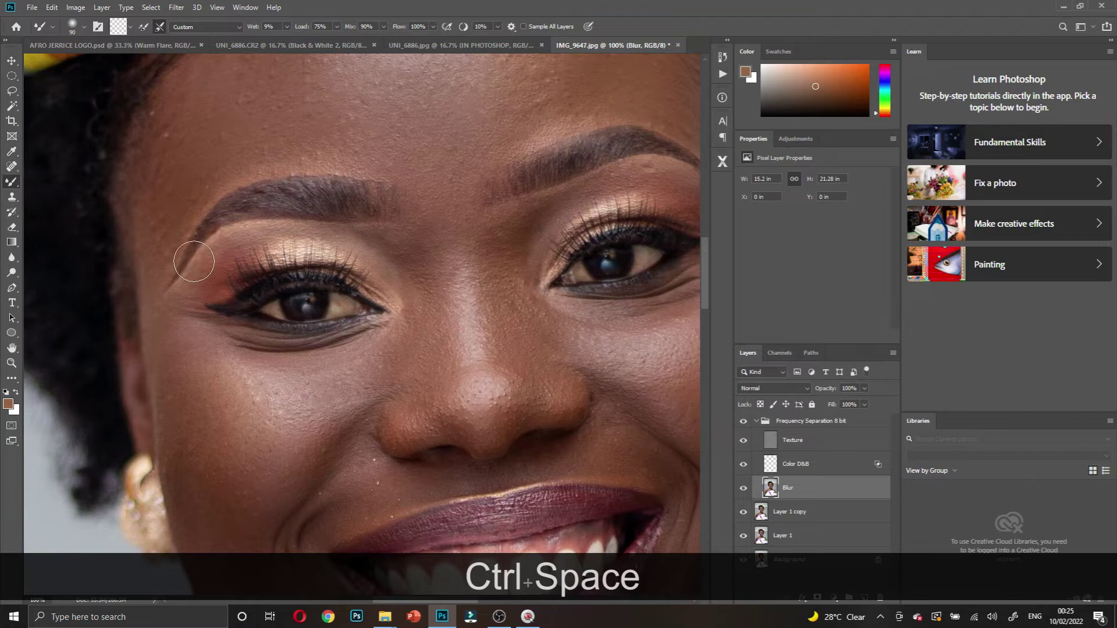
mouse_move(252, 242)
mouse_down()
mouse_move(414, 245)
mouse_move(360, 241)
mouse_up()
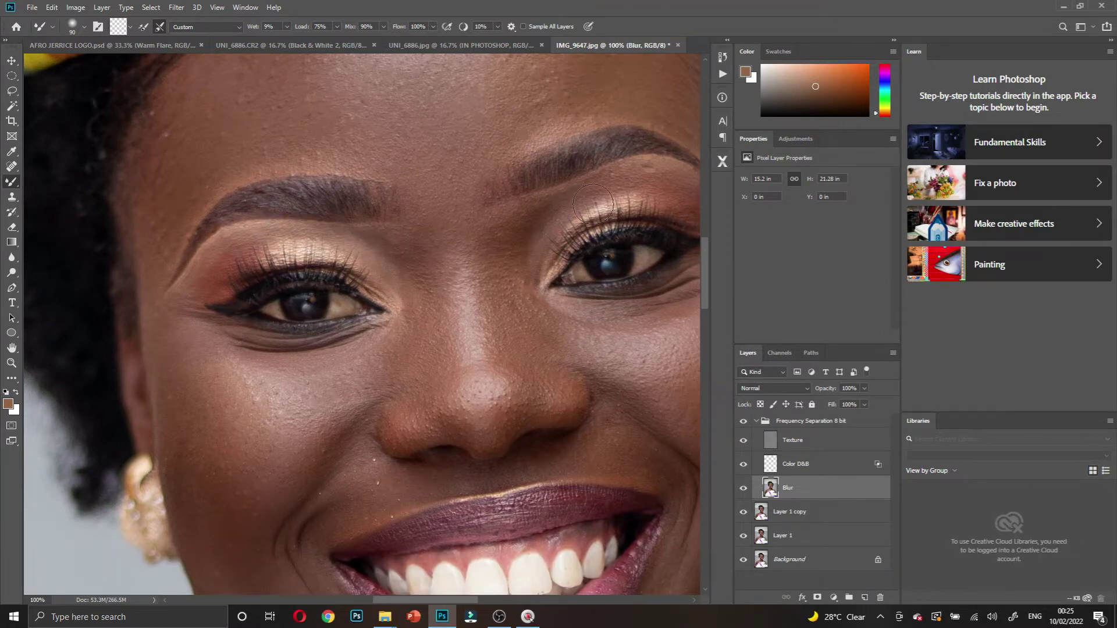
click(636, 170)
click(661, 169)
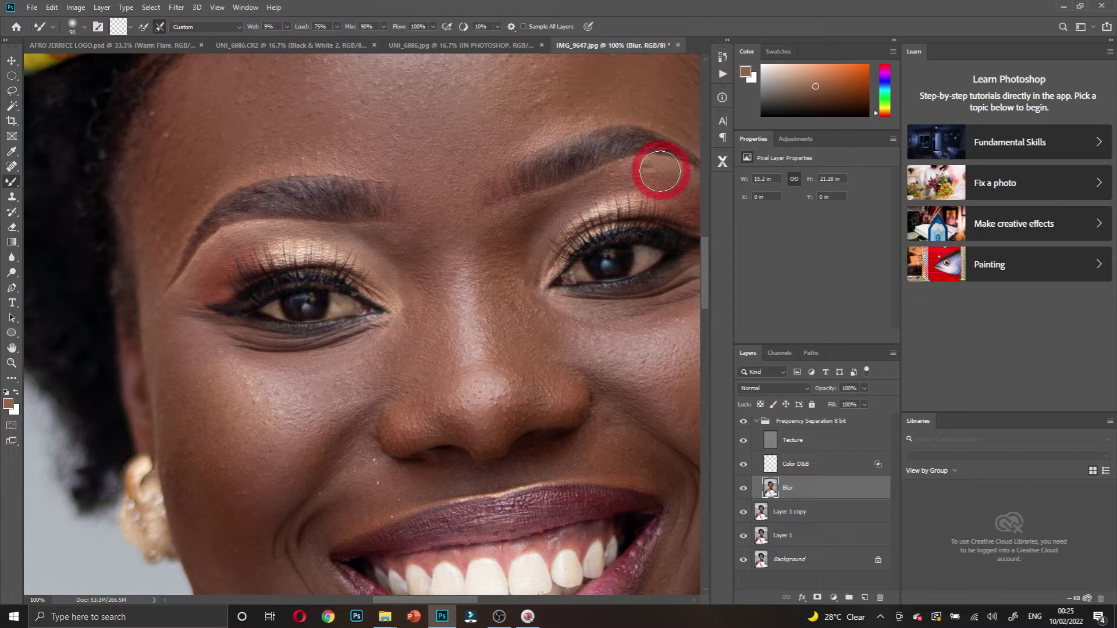
- Hide the Texture layer and blend the tones along the right cheek and jaw on the Blur layer
scroll(651, 186, right, 2)
scroll(655, 187, right, 1)
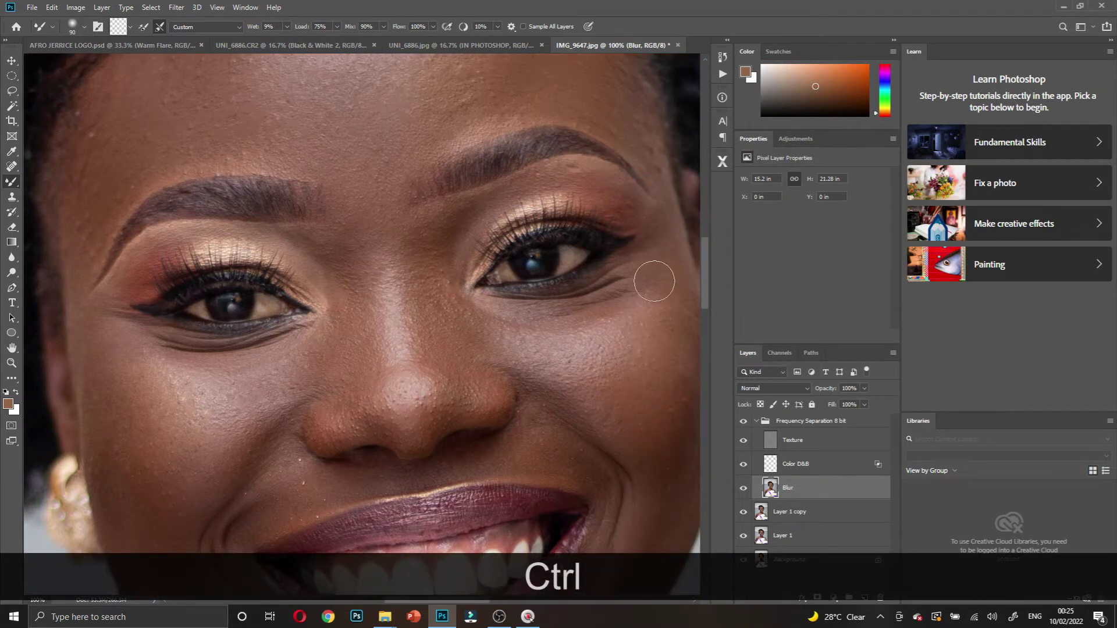
scroll(640, 293, down, 3)
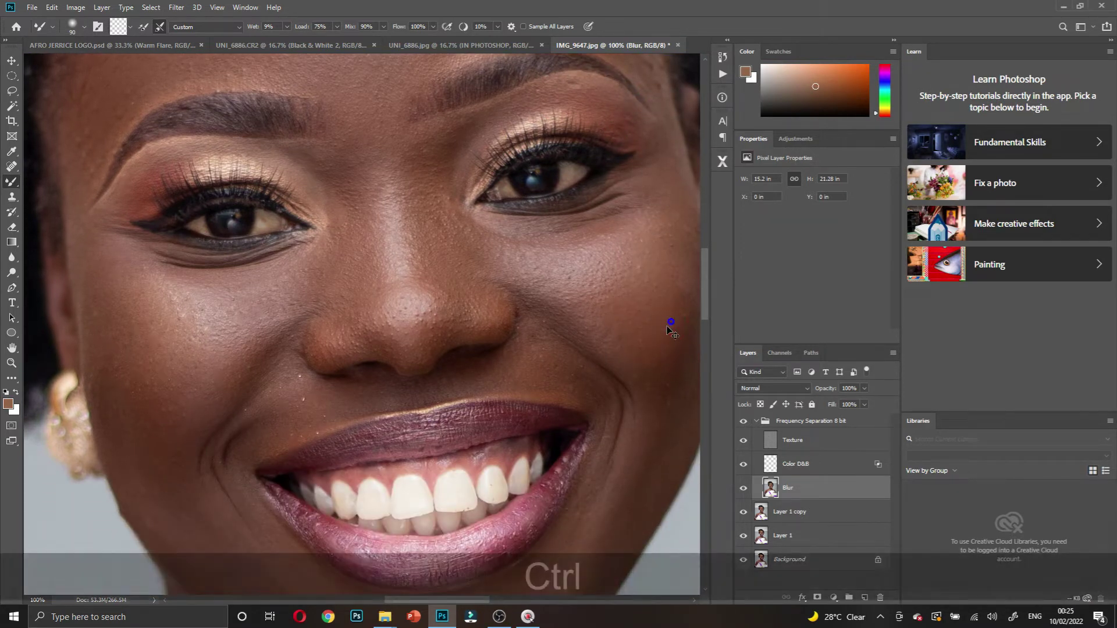
scroll(673, 323, right, 2)
click(743, 442)
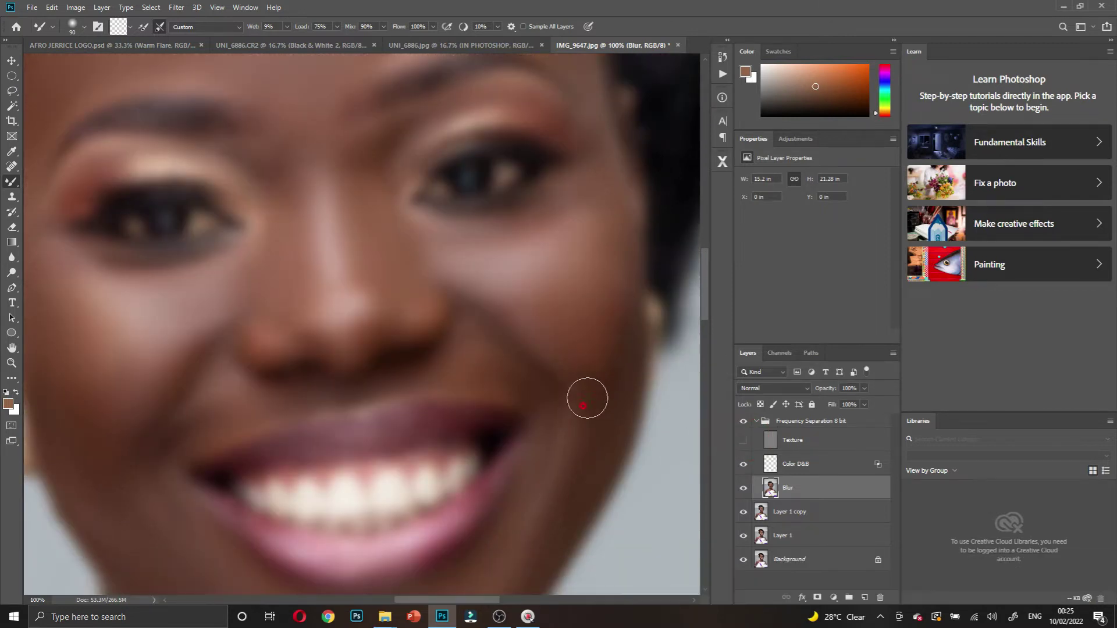
scroll(611, 303, down, 2)
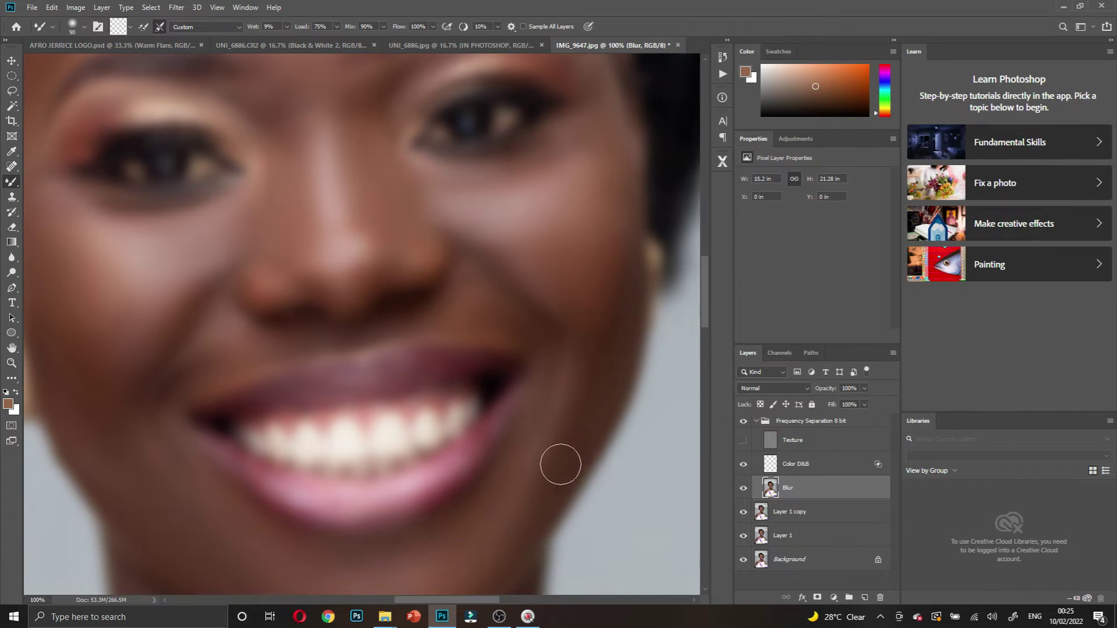
scroll(541, 463, down, 2)
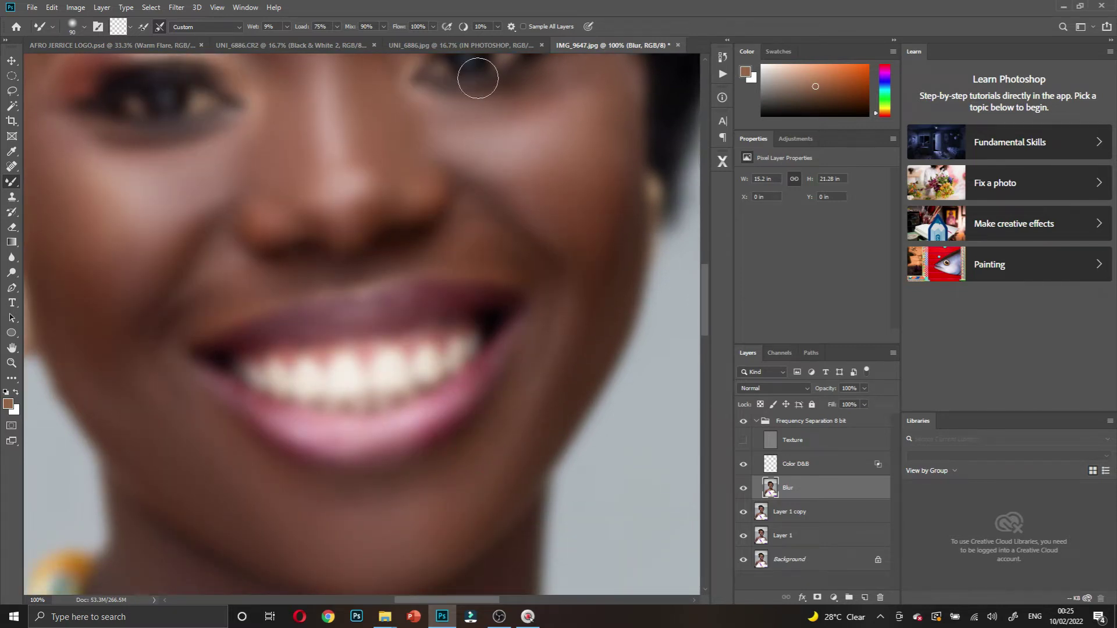
scroll(424, 491, down, 2)
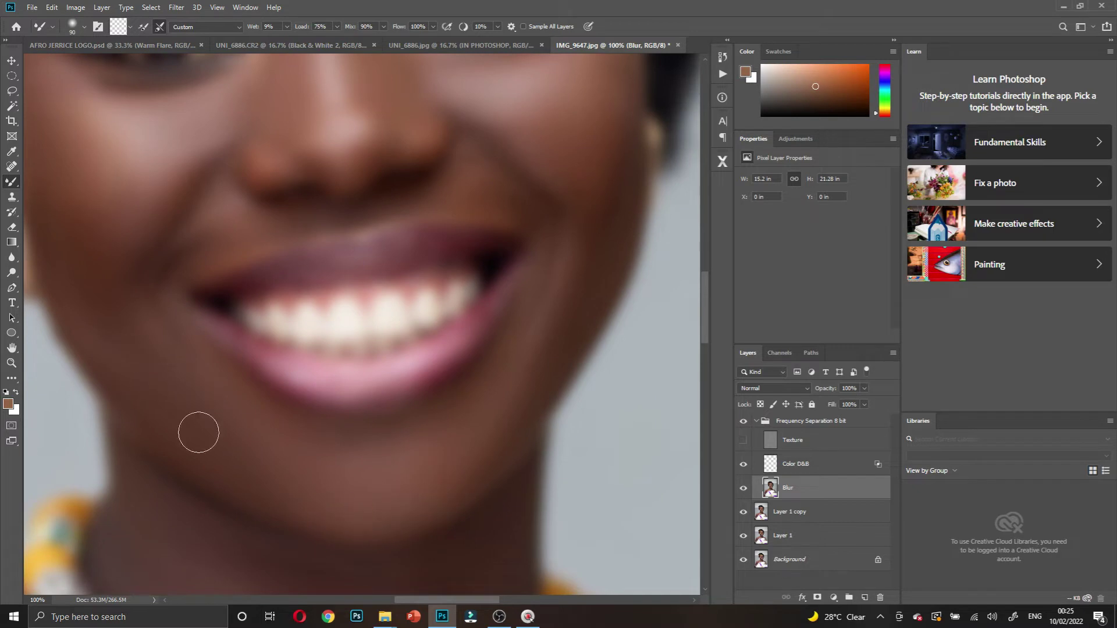
- Blend the tones across the chin and along the left jawline
click(320, 499)
click(392, 519)
click(259, 441)
click(194, 429)
- Blend the shadowed tones on the upper neck just below the left jaw
scroll(172, 471, down, 6)
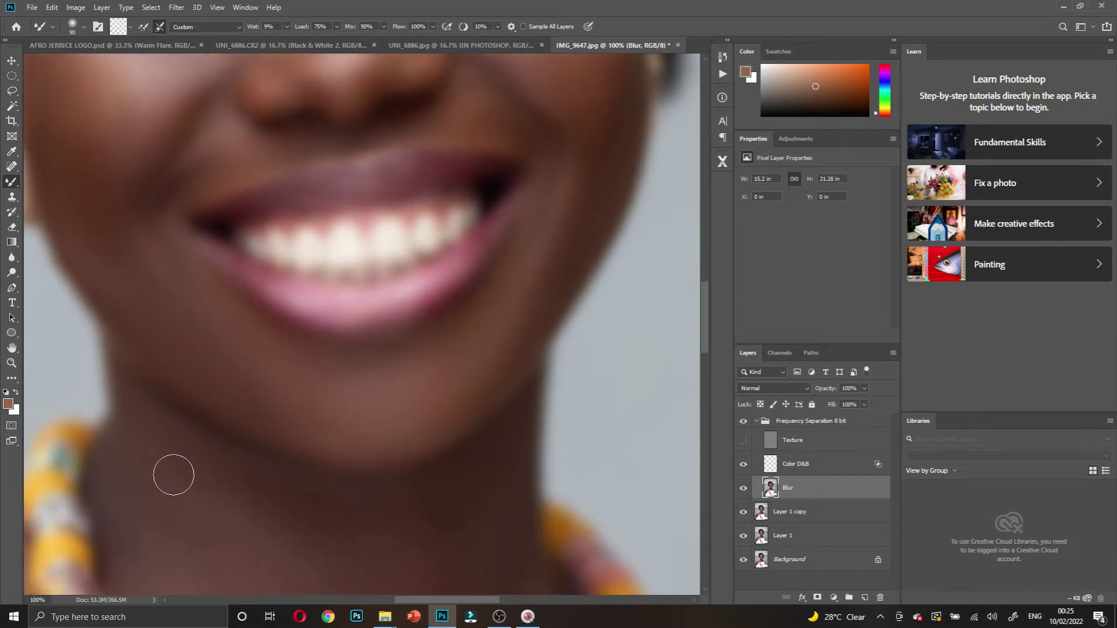
click(224, 442)
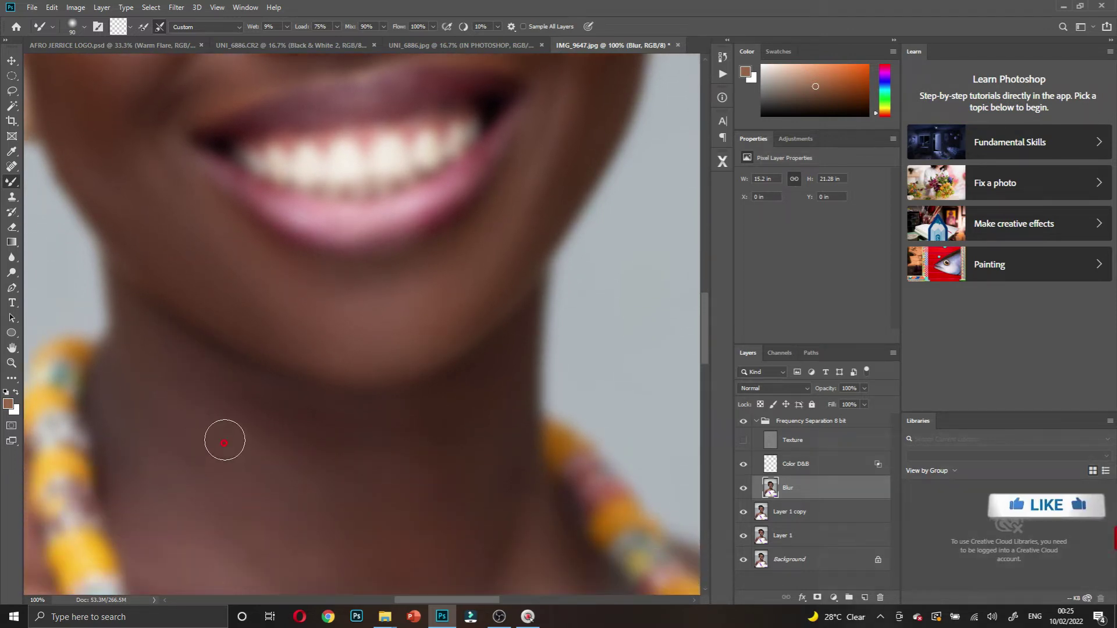
scroll(229, 442, down, 3)
scroll(239, 430, down, 2)
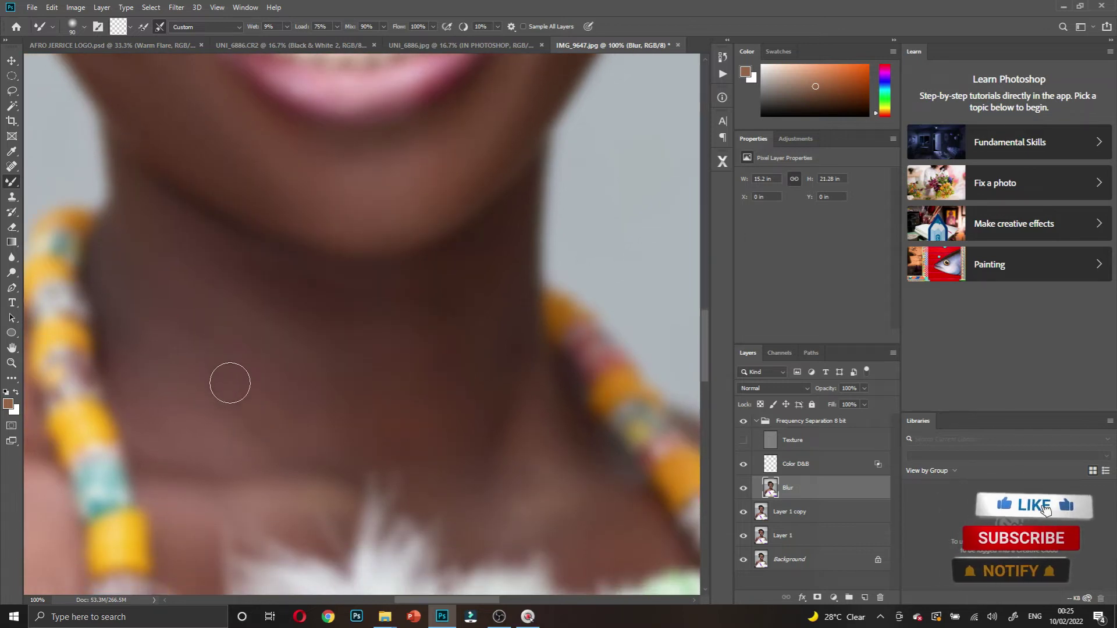
- Enlarge the mixer brush to size 150 and smooth the tones across the neck
key(bracketright)
key(bracketright)
key(bracketright)
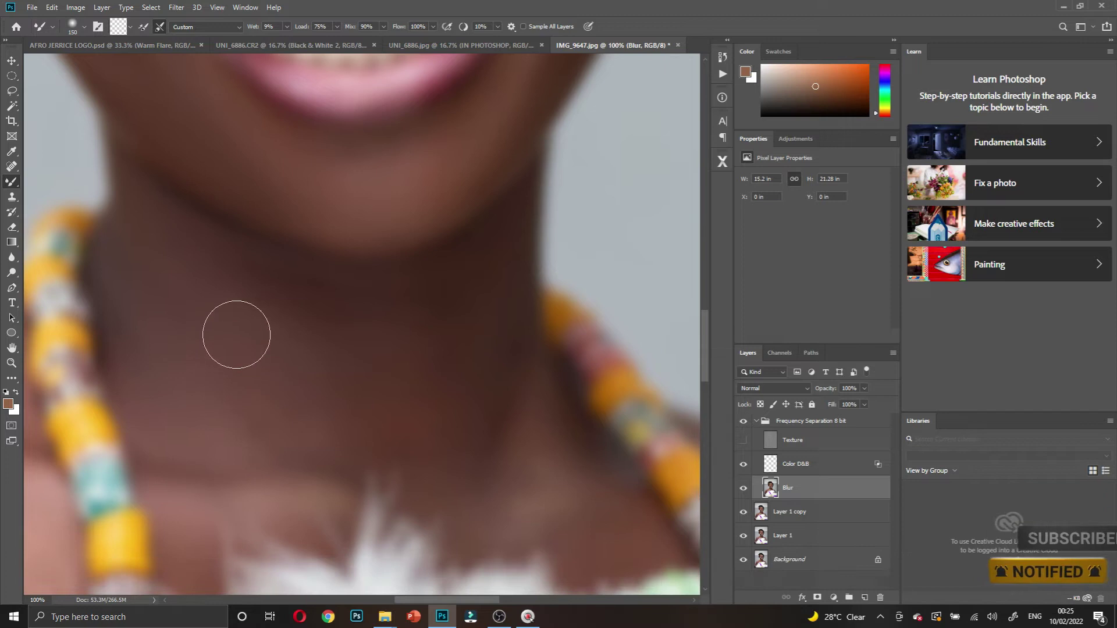
drag(295, 349, 267, 302)
drag(364, 304, 364, 430)
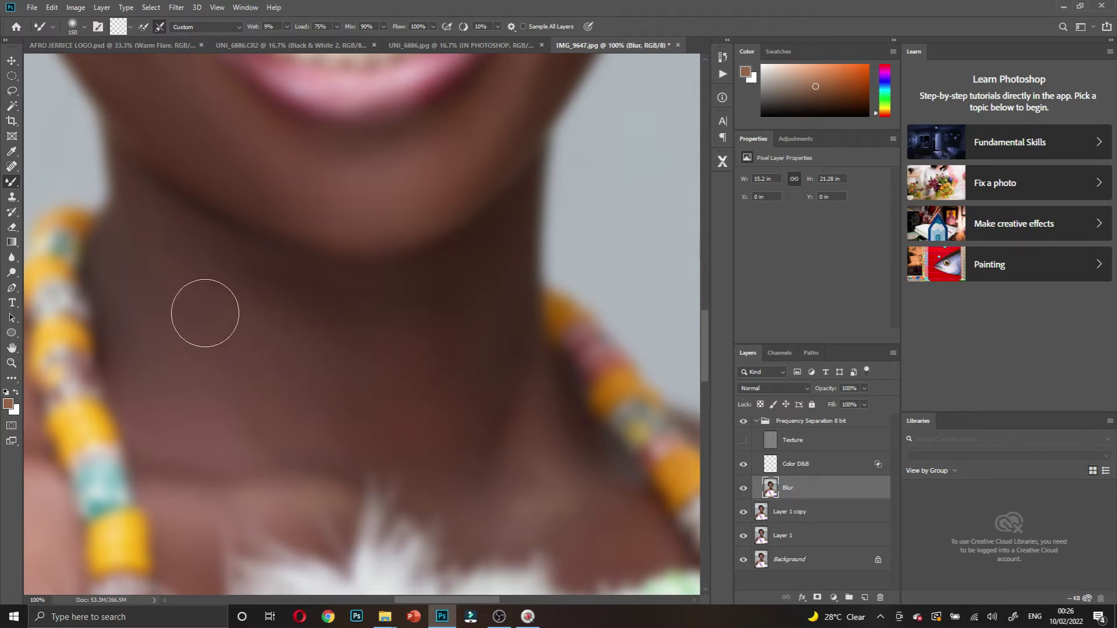
- Show the Texture layer and blend the tones along the collarbone and the base of the neck
click(743, 441)
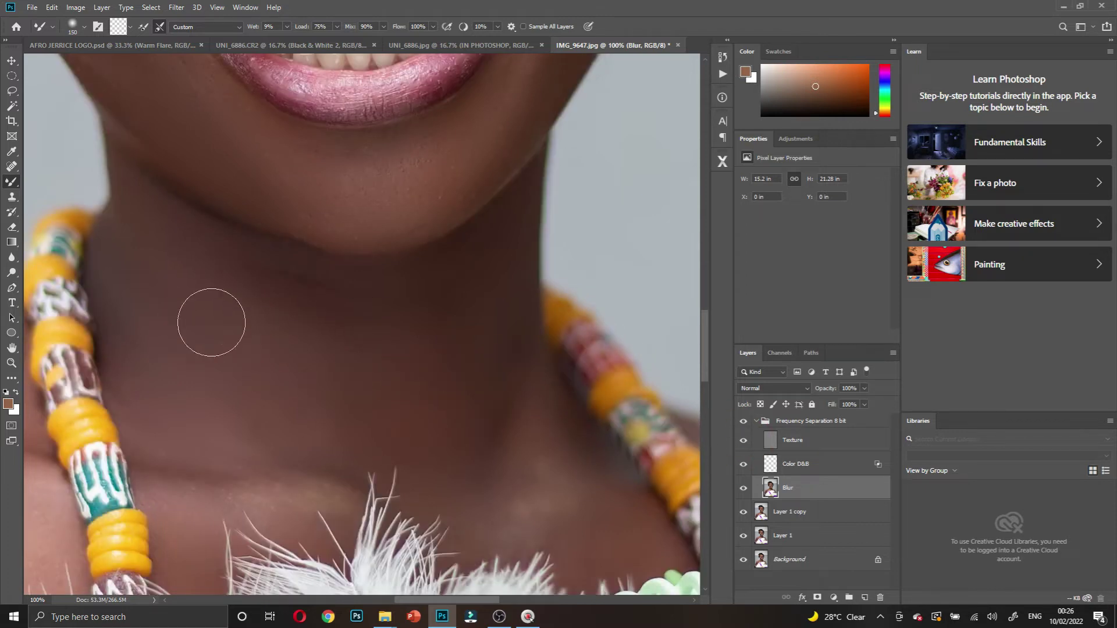
mouse_move(245, 467)
mouse_down()
mouse_move(203, 493)
mouse_move(307, 505)
mouse_move(203, 508)
mouse_up()
drag(347, 455, 361, 447)
click(526, 466)
- Reduce the mixer brush to size 90 and blend the uneven tones on the right side of the upper chest
key(bracketleft)
key(bracketleft)
key(bracketleft)
click(514, 457)
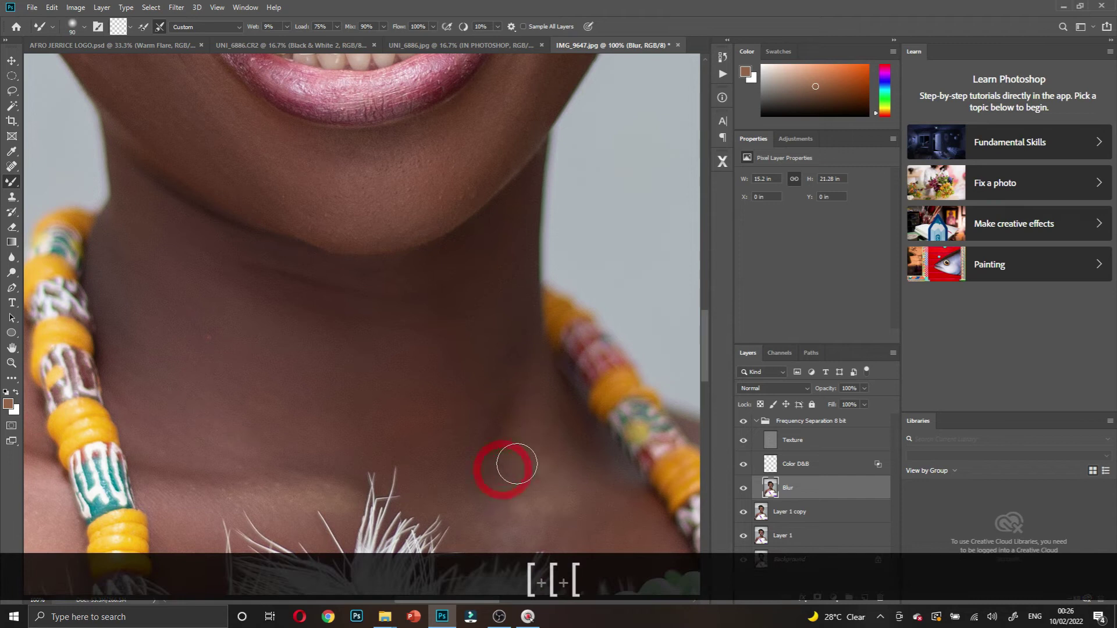
scroll(558, 454, down, 5)
click(635, 429)
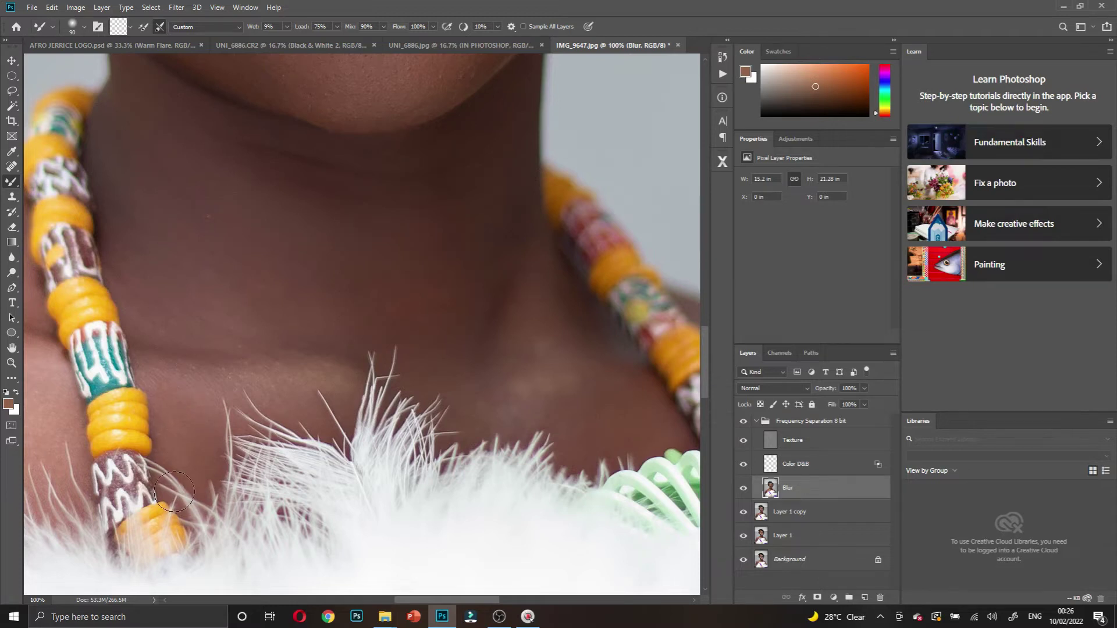
- Enlarge the mixer brush to size 175 and smooth the tones on the shoulder and upper arm beside the green fan trim
ctrl+alt+click(158, 443)
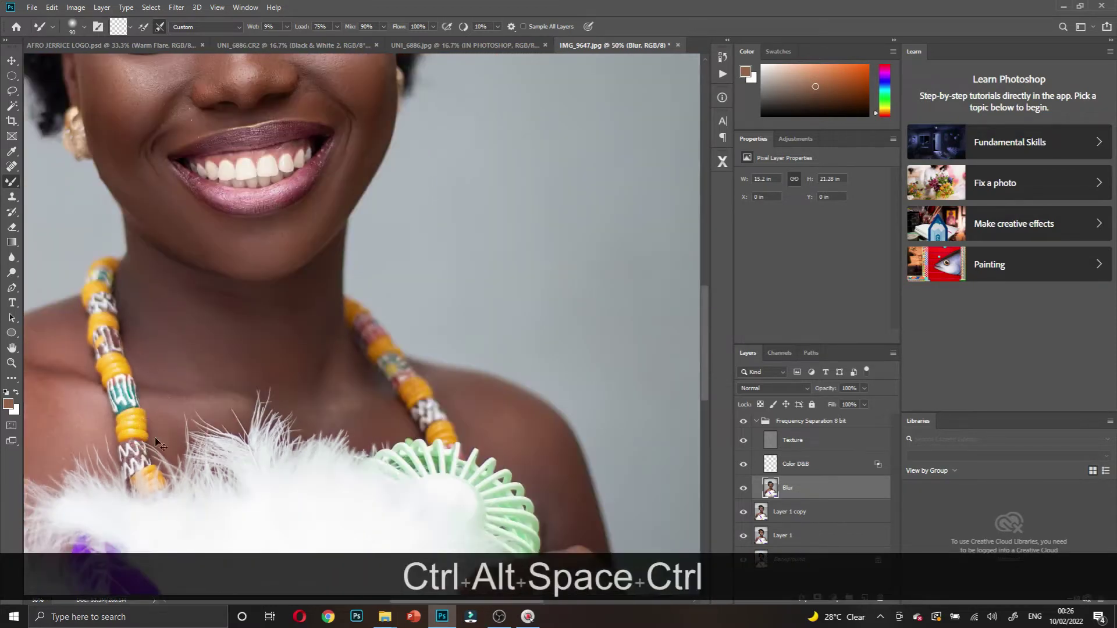
scroll(156, 442, left, 2)
scroll(431, 422, down, 4)
scroll(485, 410, right, 5)
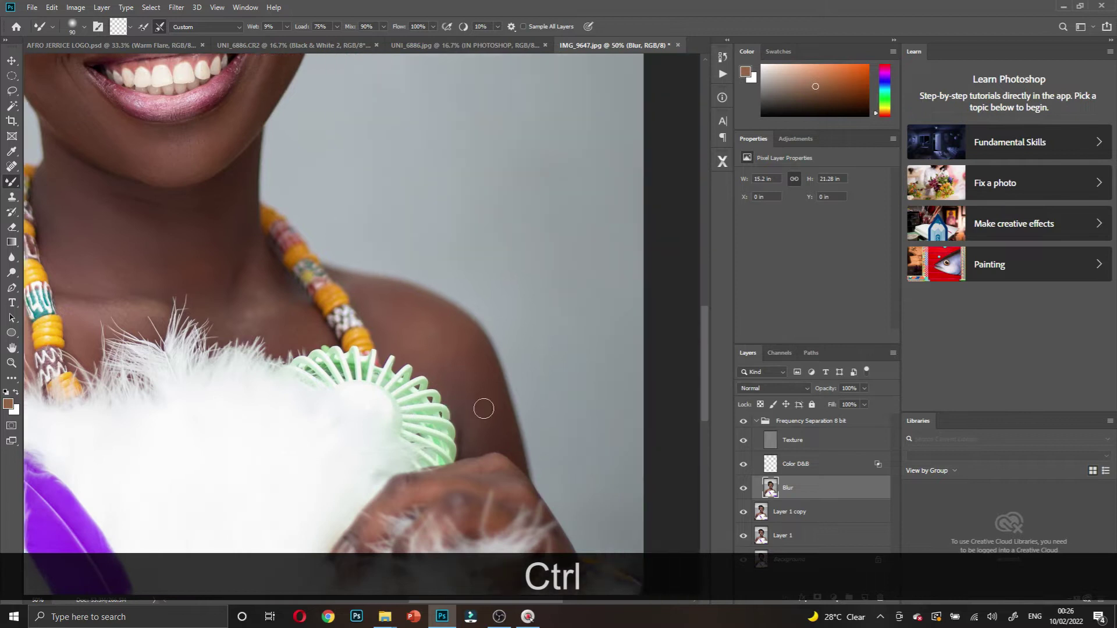
scroll(484, 409, down, 4)
key(bracketright)
key(bracketright)
key(bracketright)
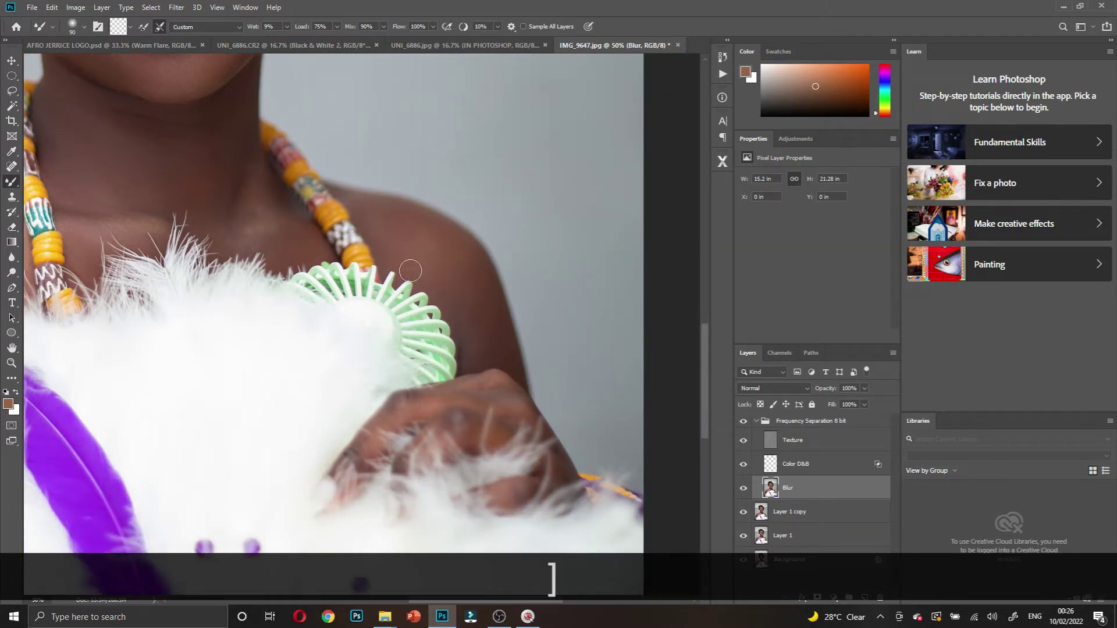
key(bracketright)
key(bracketright)
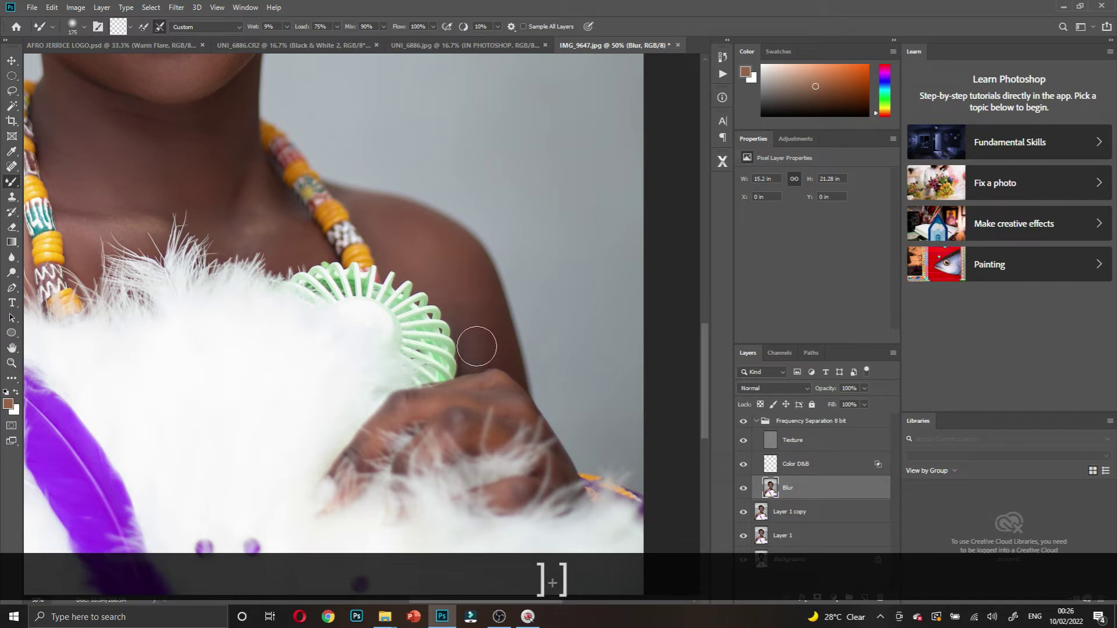
click(375, 216)
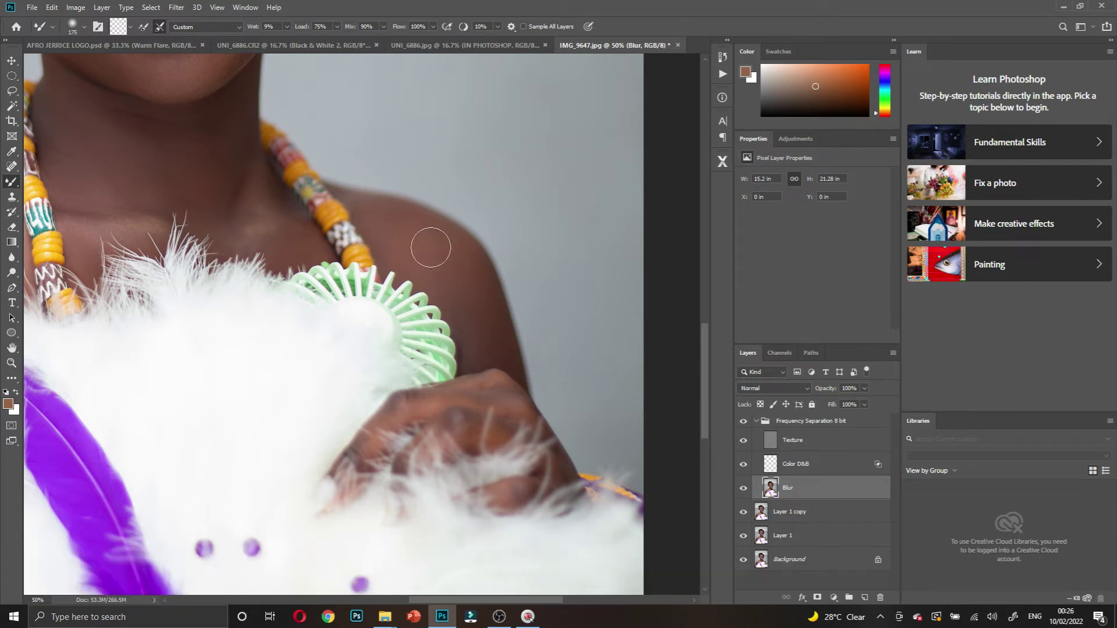
click(486, 349)
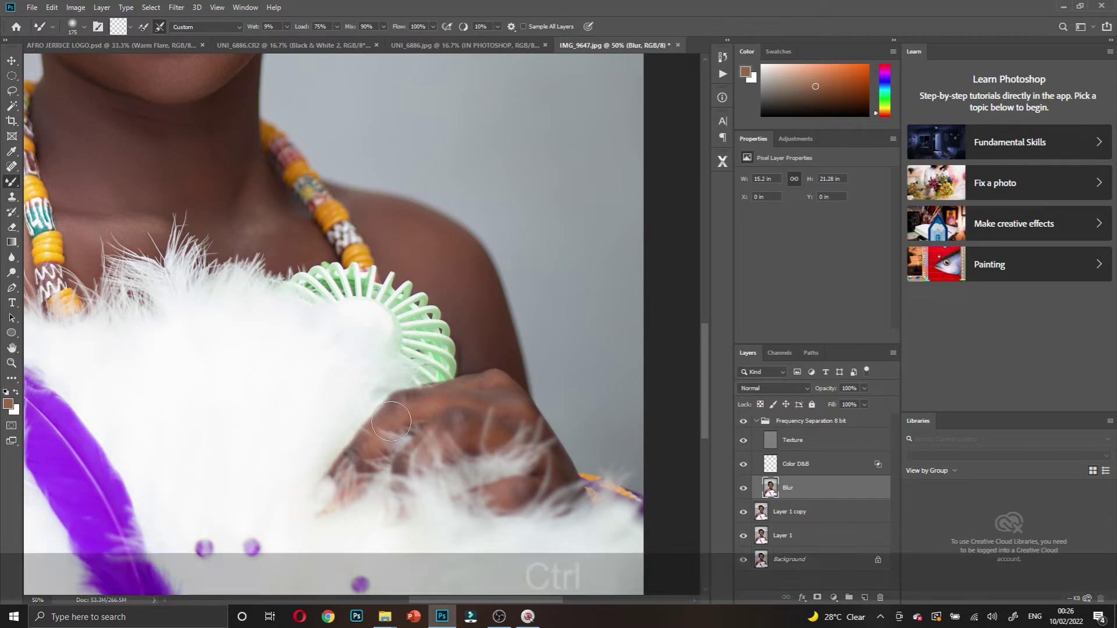
- Hide the Texture layer and blend the tones across the opposite shoulder and upper arm on the Blur layer
ctrl+alt+click(204, 369)
ctrl+alt+click(205, 368)
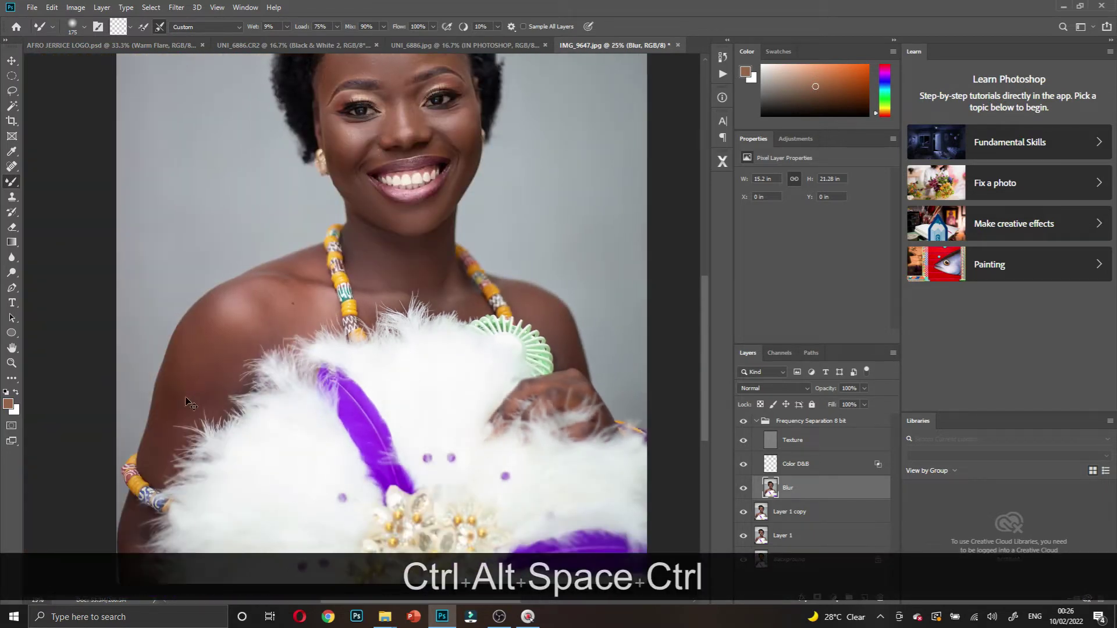
ctrl+click(282, 365)
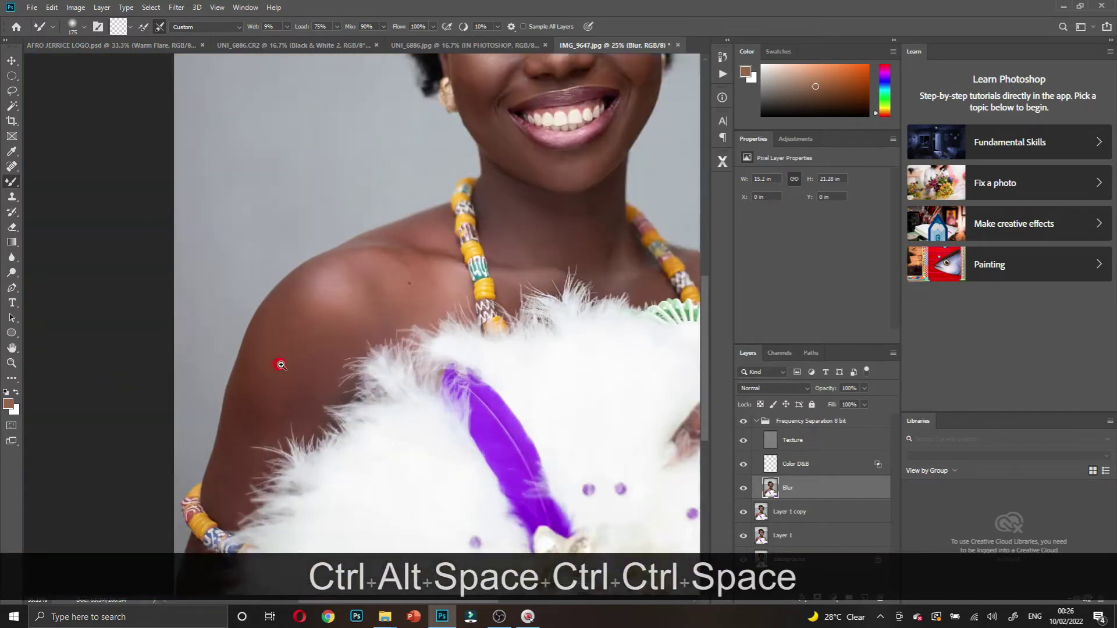
ctrl+click(282, 365)
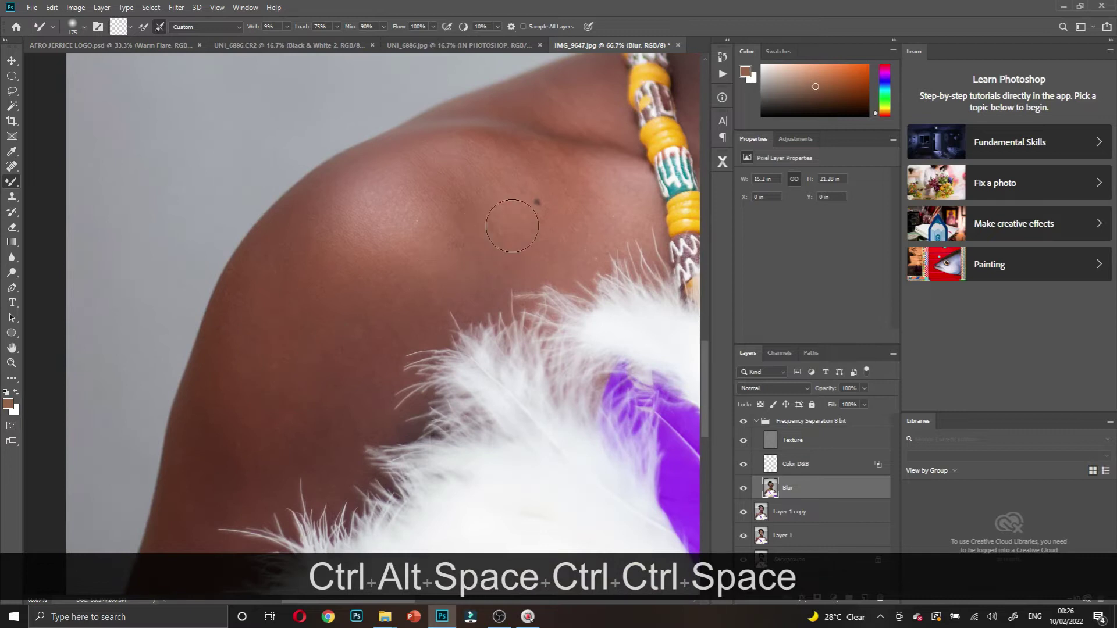
click(743, 441)
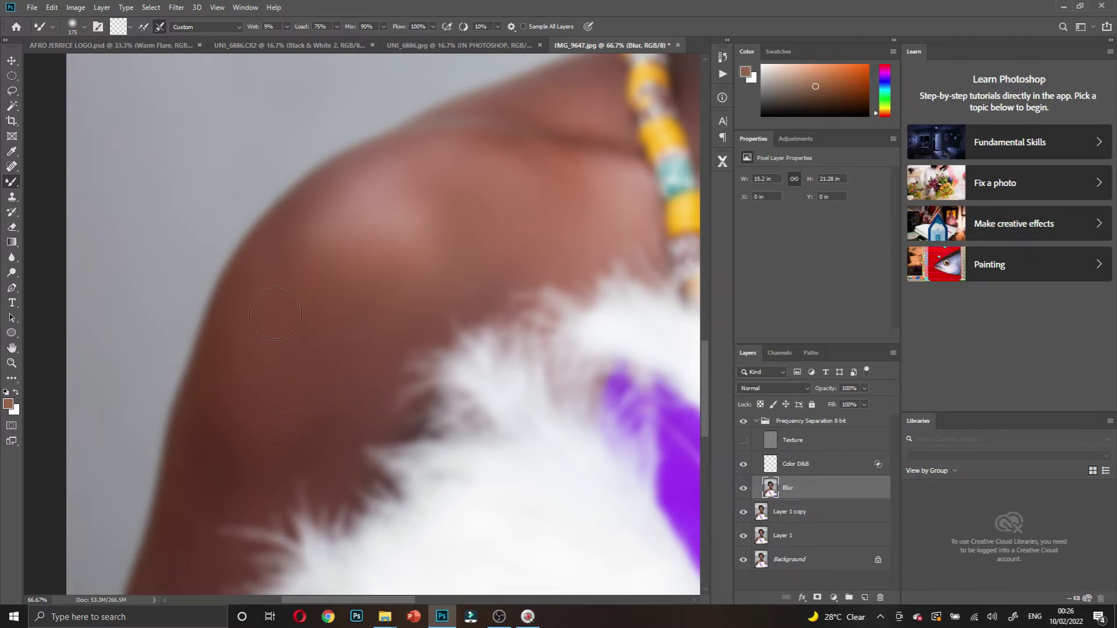
scroll(266, 384, down, 3)
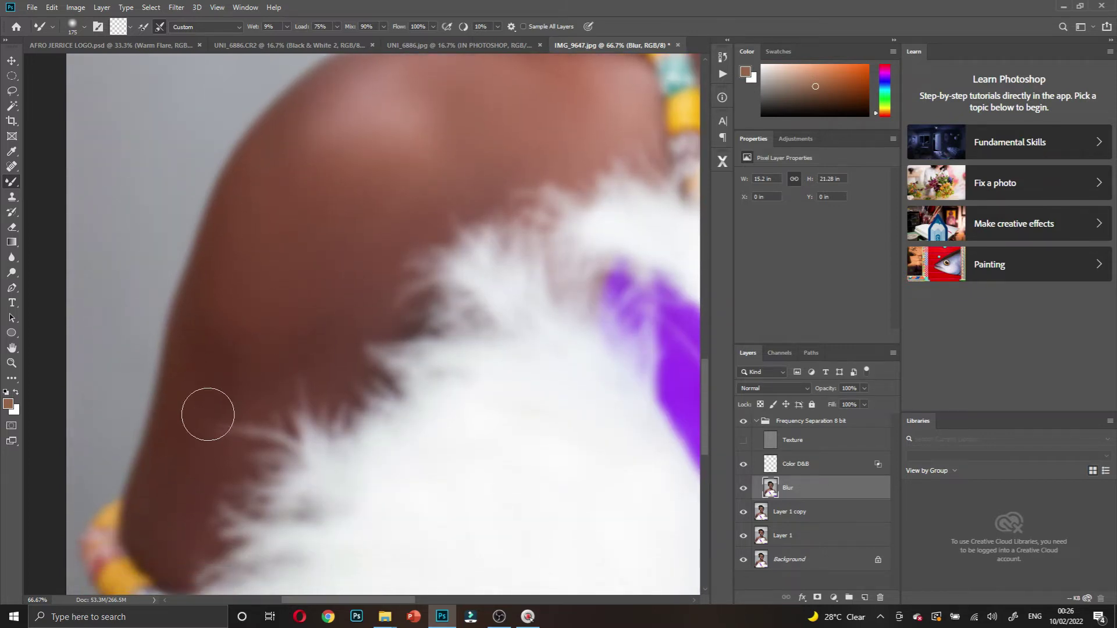
click(319, 374)
- Smooth the arm's tones above and below the beaded armband, and show the Texture layer again
scroll(202, 504, down, 3)
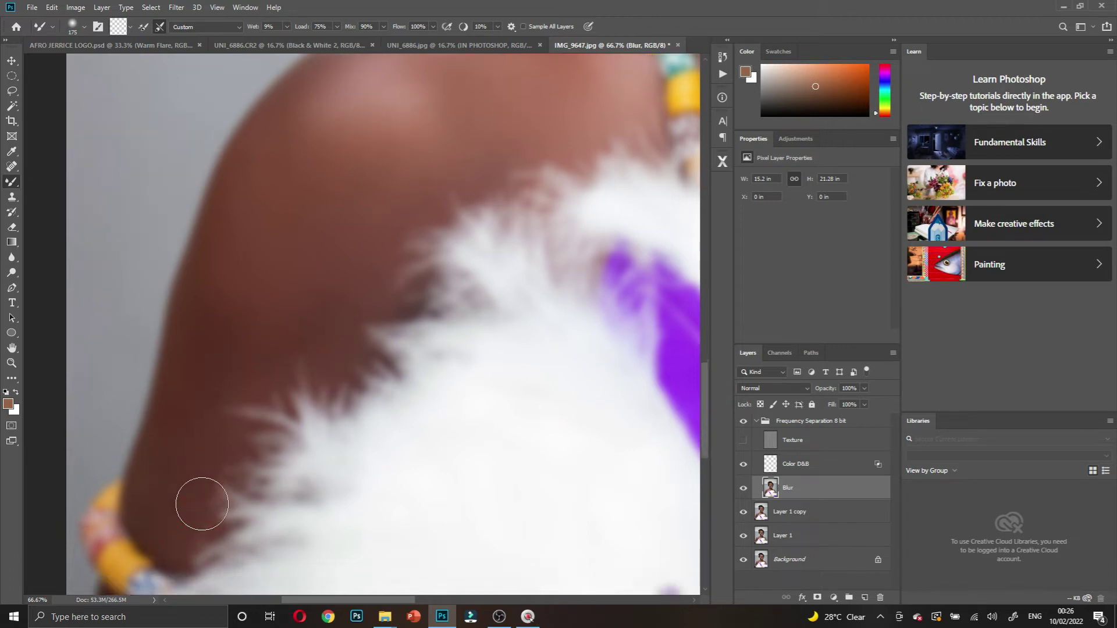
click(175, 379)
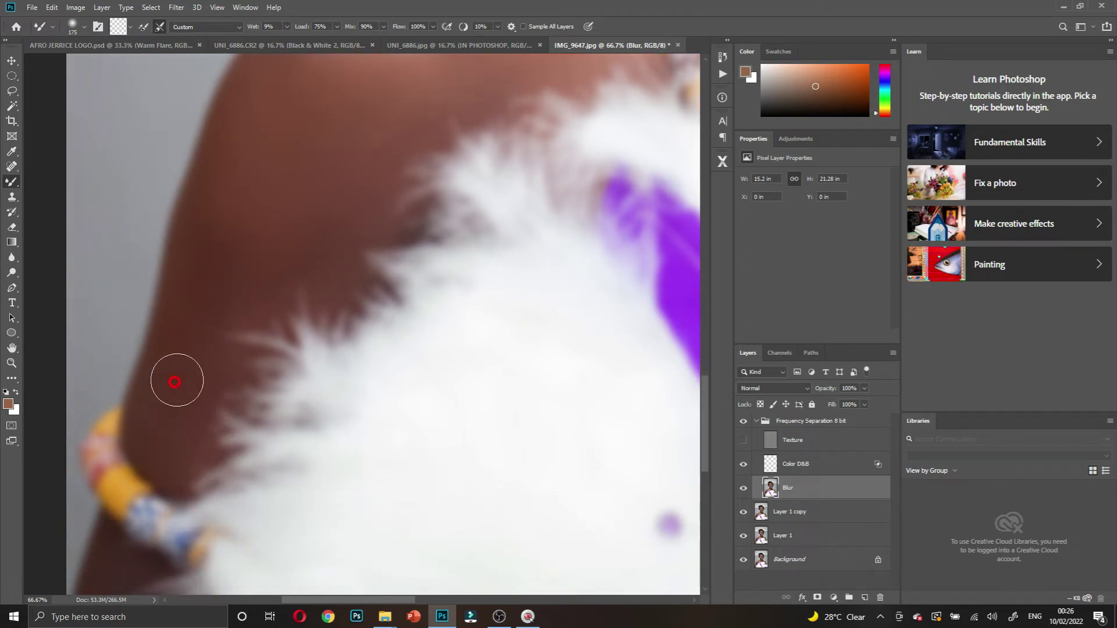
scroll(163, 408, down, 4)
scroll(126, 507, left, 3)
click(170, 517)
scroll(203, 491, down, 3)
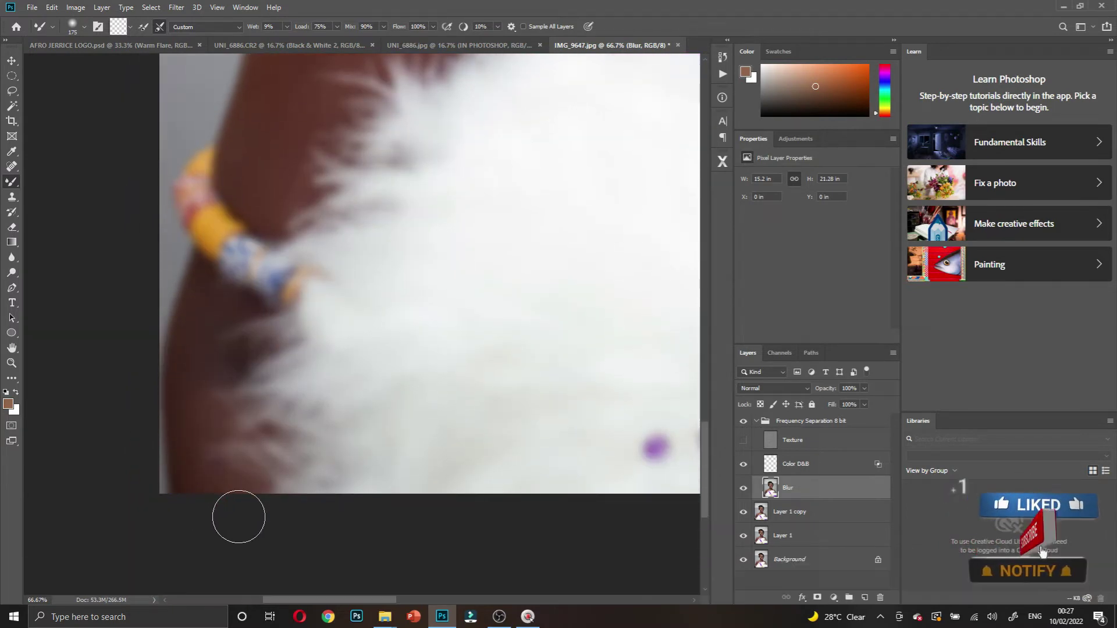
ctrl+alt+click(312, 401)
ctrl+alt+click(313, 401)
ctrl+alt+click(312, 401)
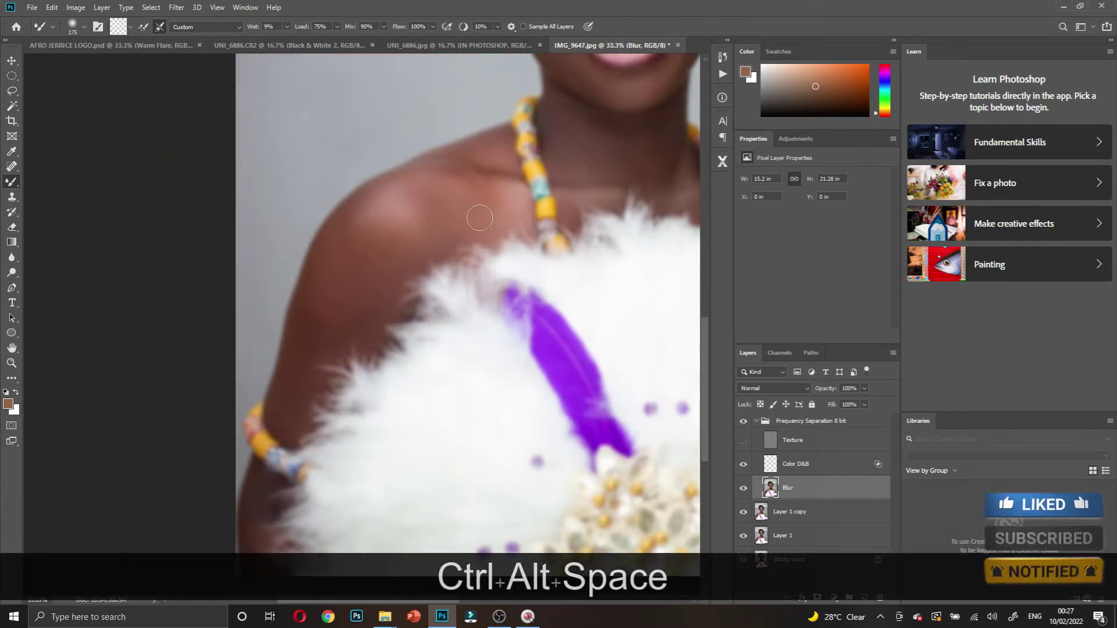
click(744, 440)
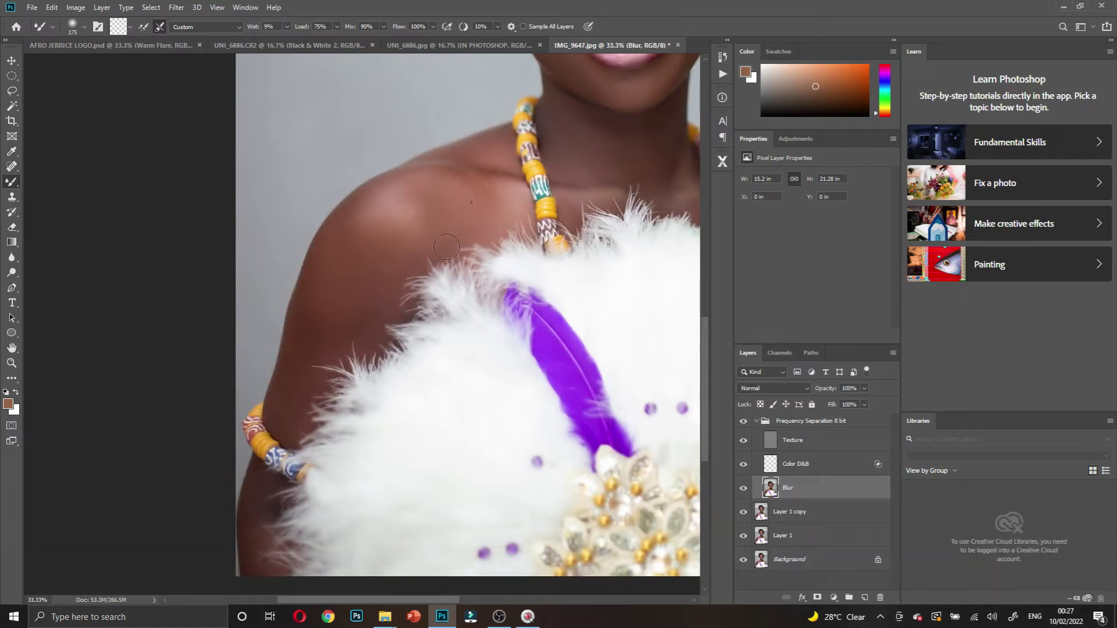
- Compare the skin with and without the Frequency Separation group, checking the face, neck and shoulders up close and in full view
click(743, 420)
ctrl+alt+click(307, 411)
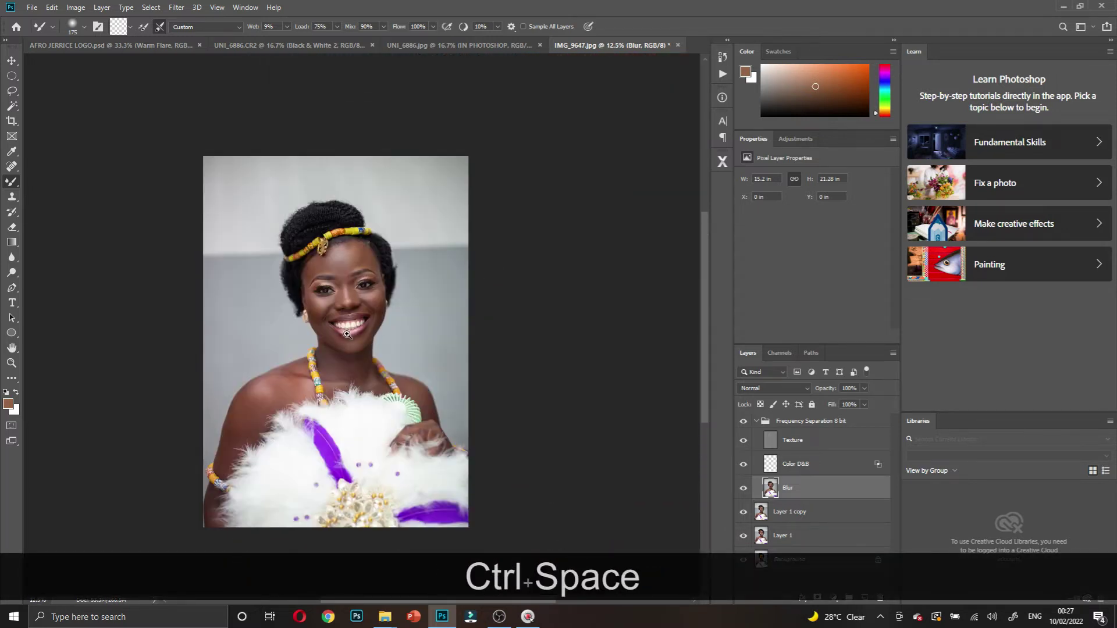
ctrl+click(351, 334)
ctrl+click(351, 335)
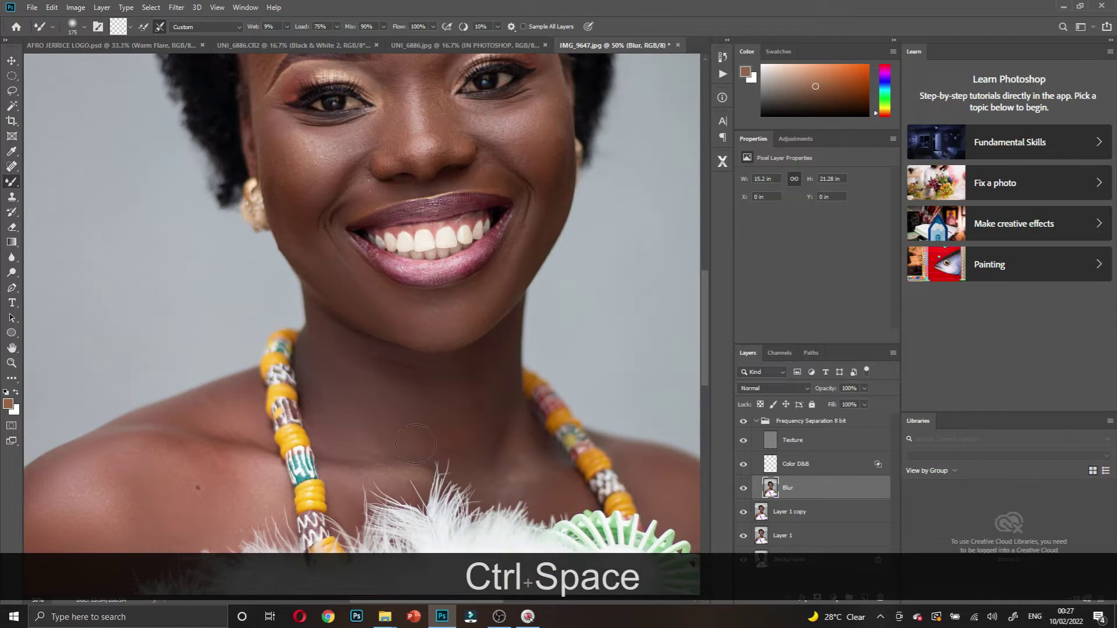
ctrl+alt+click(430, 353)
ctrl+alt+click(417, 342)
scroll(432, 366, up, 2)
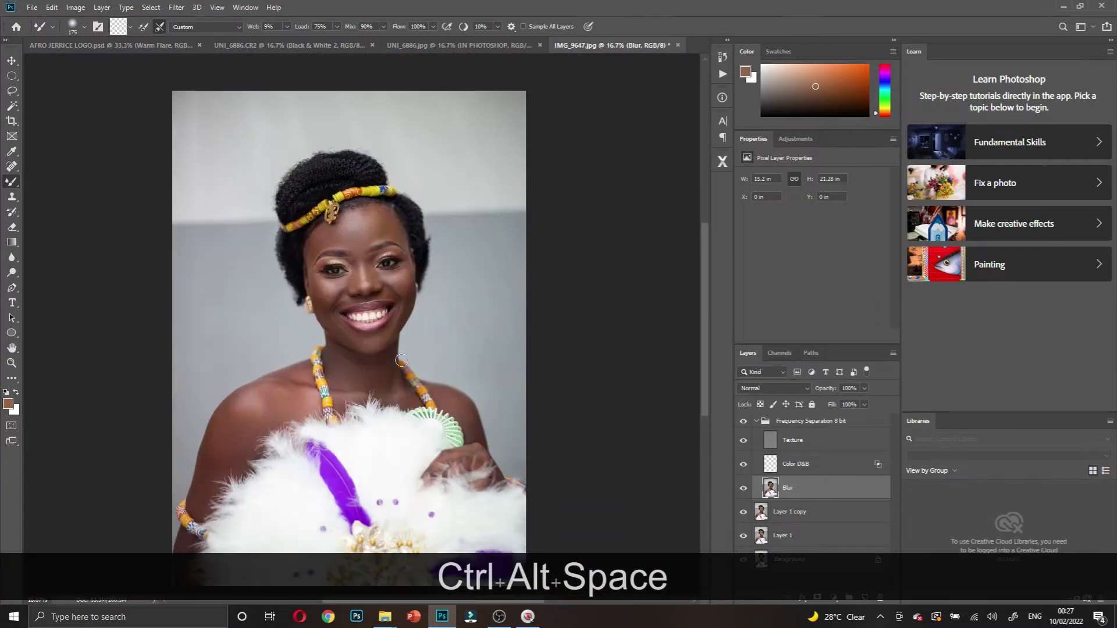
scroll(338, 350, down, 2)
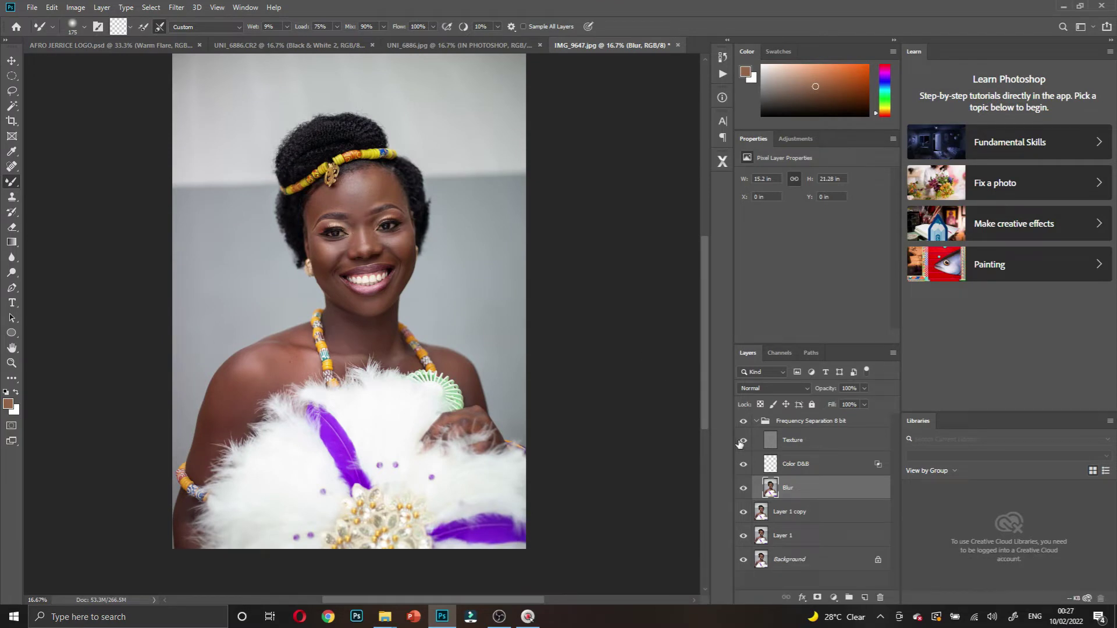
- Apply a Solid Color fill of #926548 to the Color D&B layer and invert its mask to black
click(772, 469)
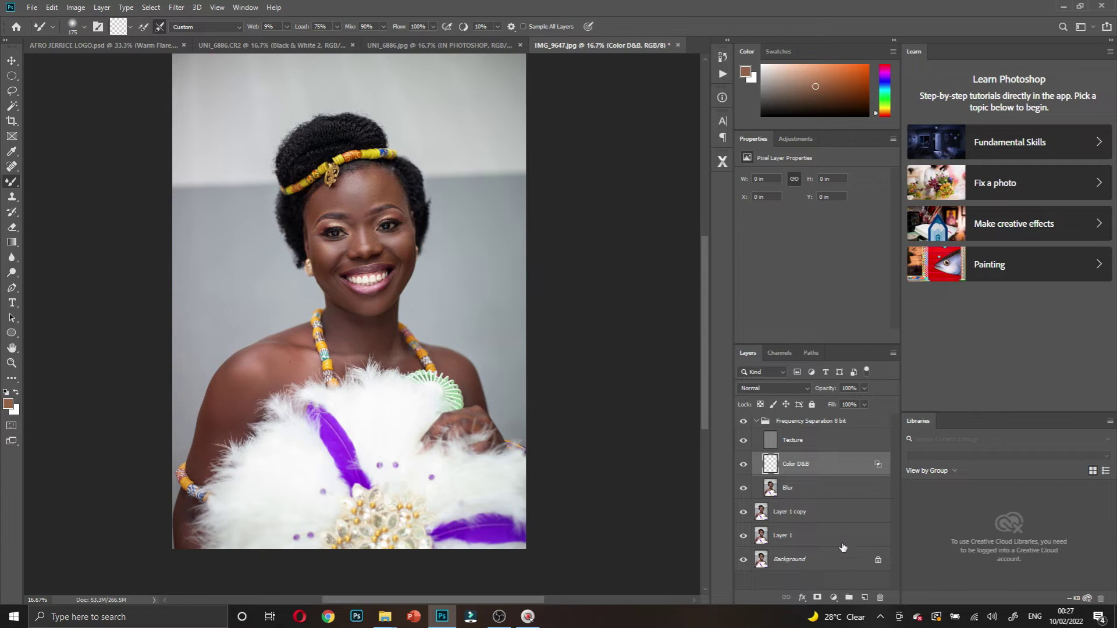
click(833, 598)
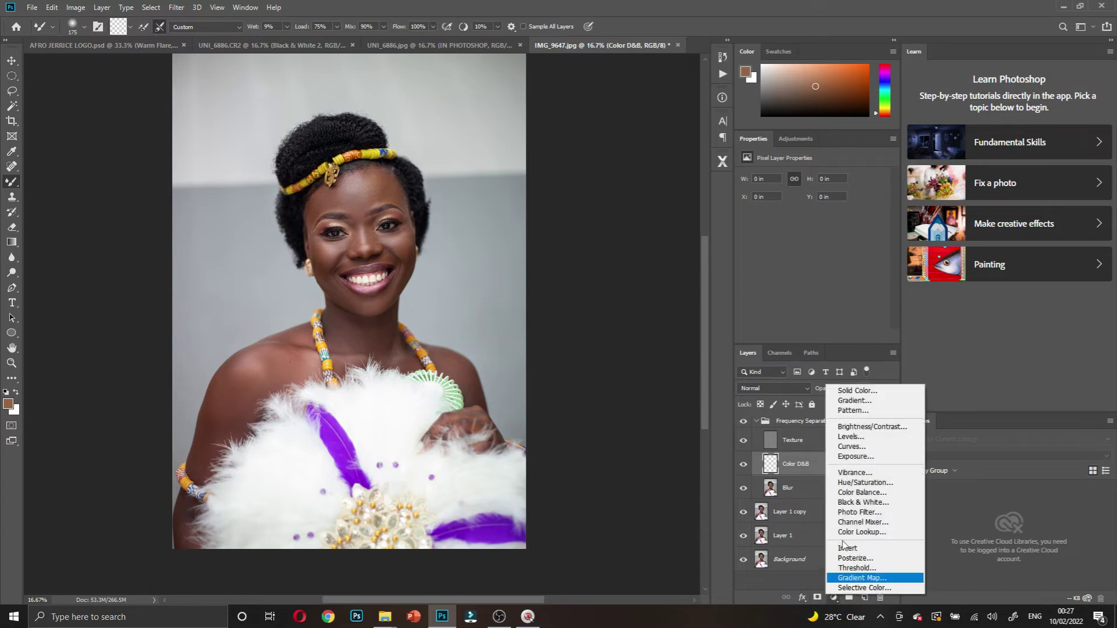
click(859, 389)
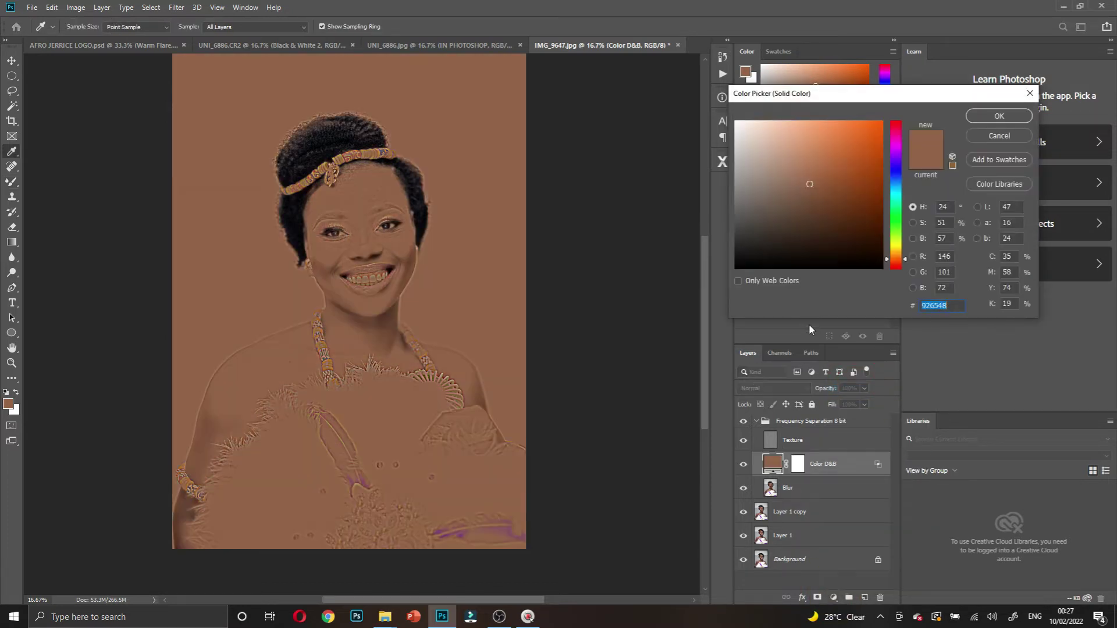
click(998, 117)
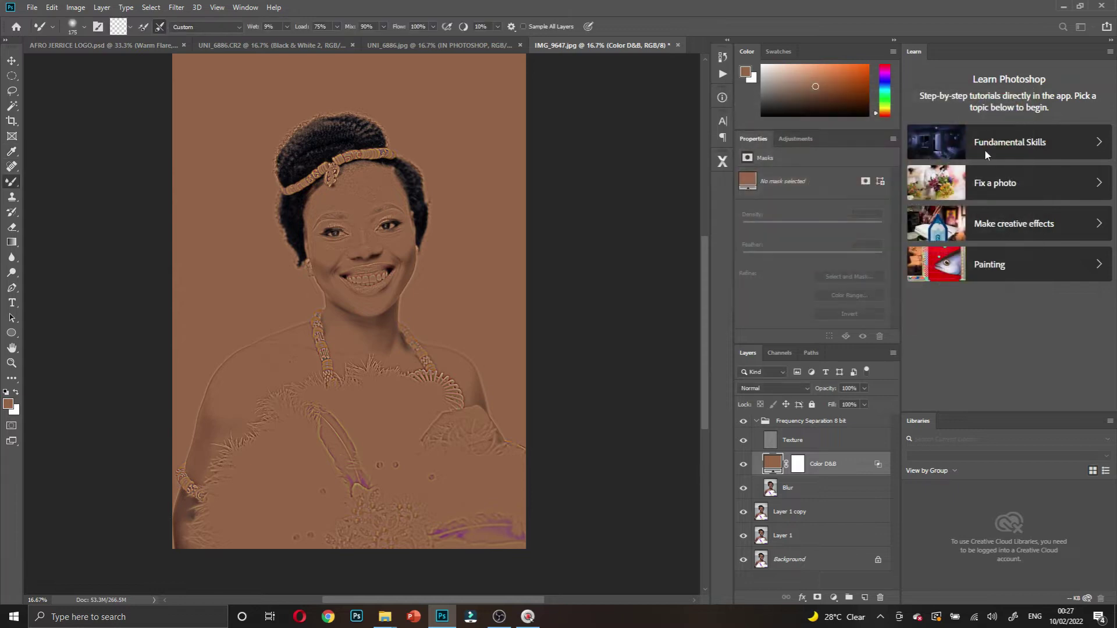
click(799, 463)
key(ctrl+i)
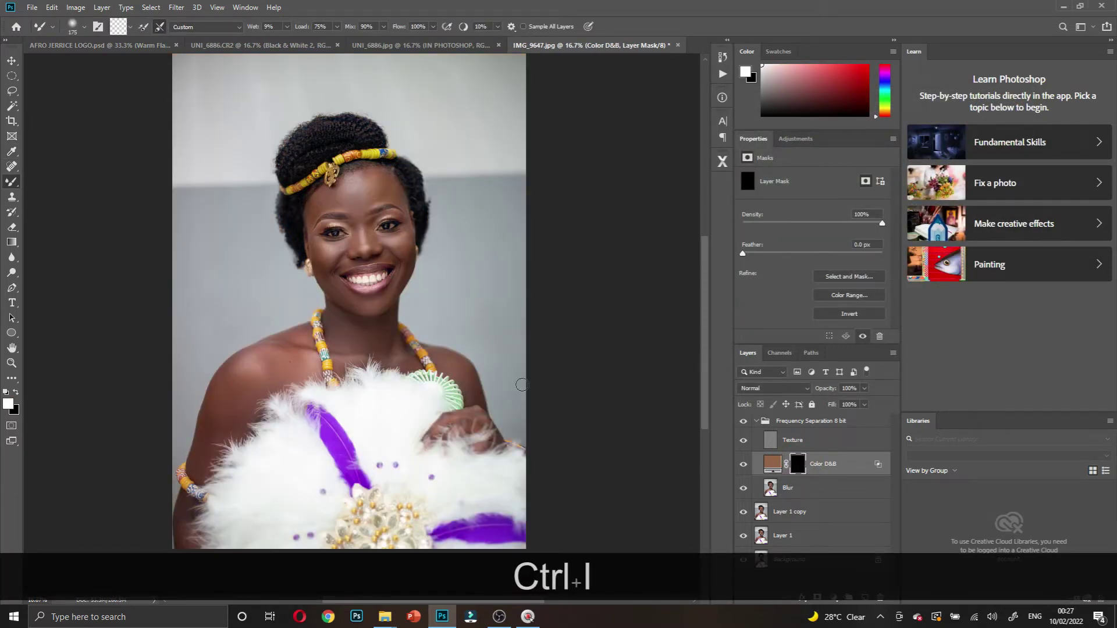
- Change the Color D&B fill to the light skin tone #c09080, sampled from the upper chest beside the necklace
ctrl+click(384, 320)
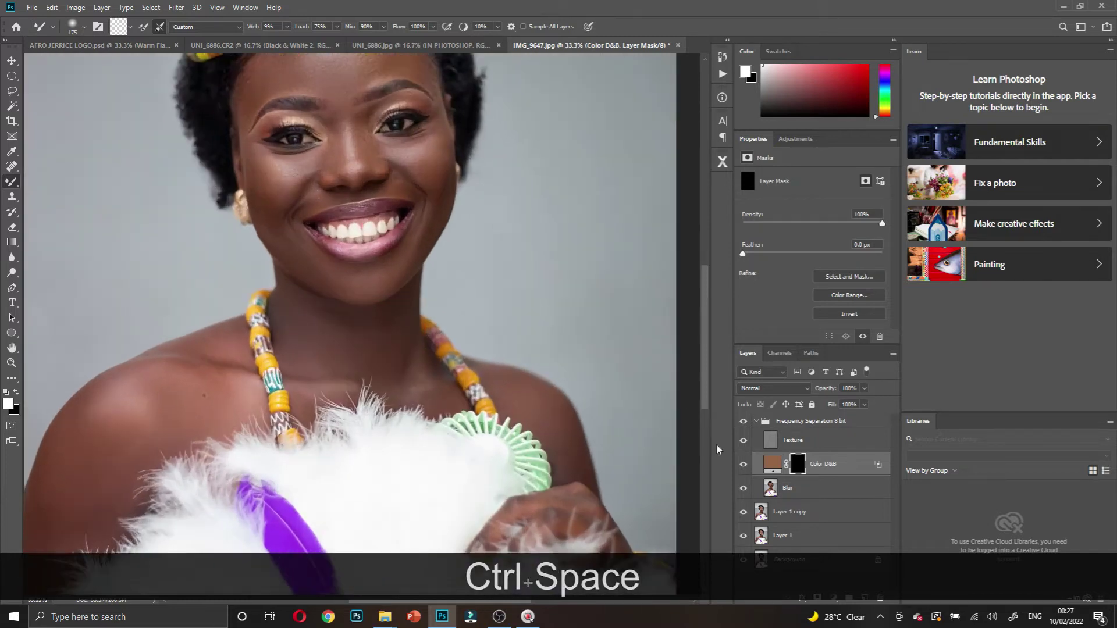
double_click(773, 464)
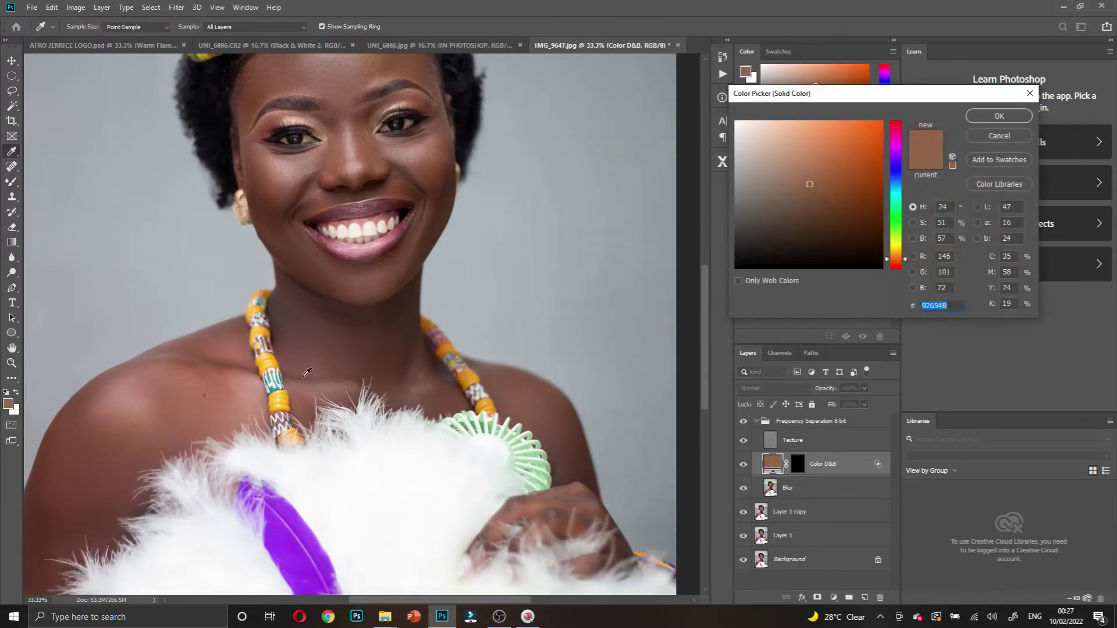
click(246, 385)
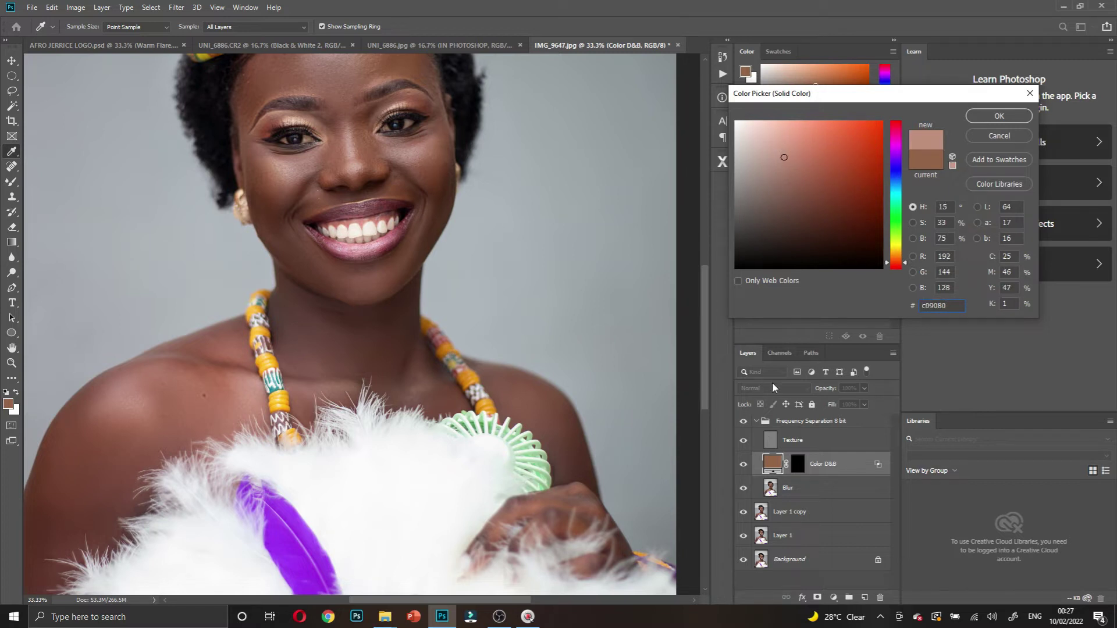
click(1000, 114)
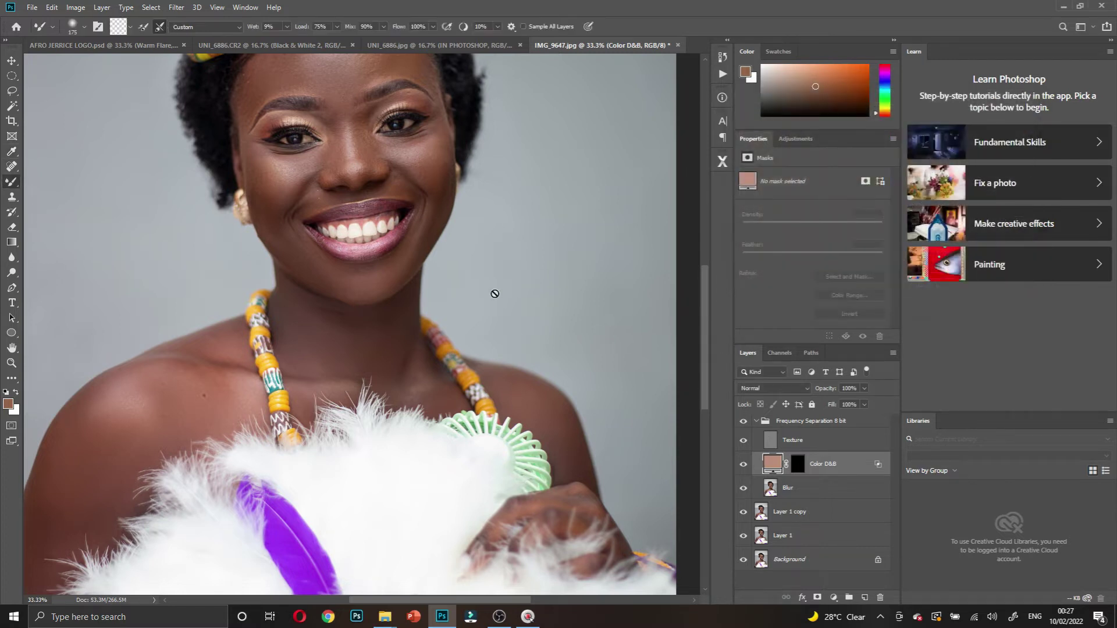
- Paint white on the Color D&B layer mask over the neck and under the chin with the Brush Tool at size 250
click(796, 468)
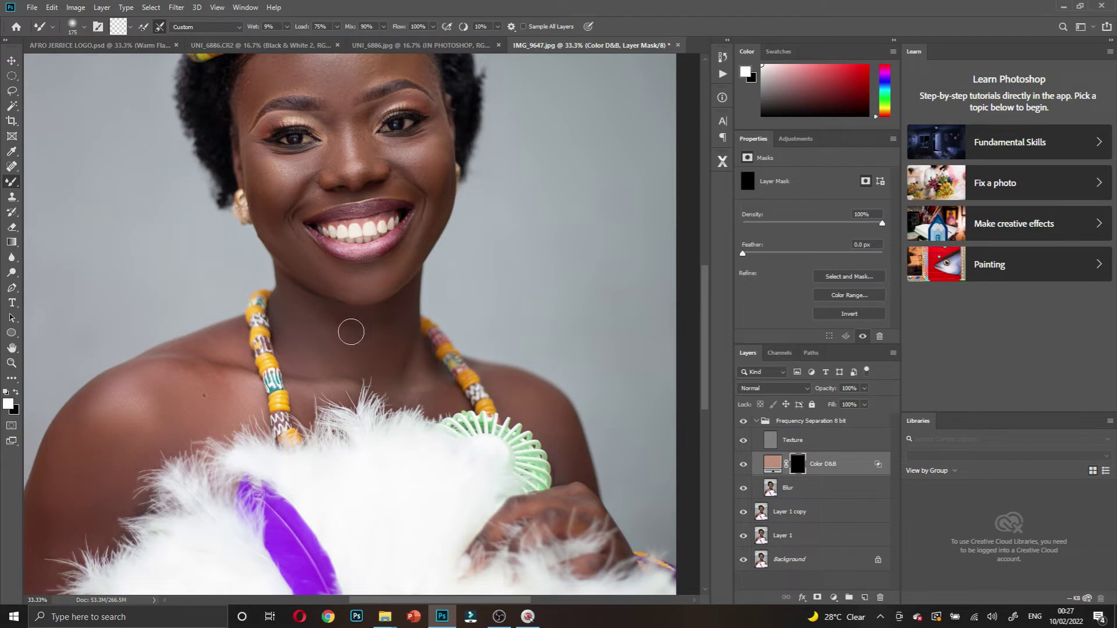
right_click(10, 183)
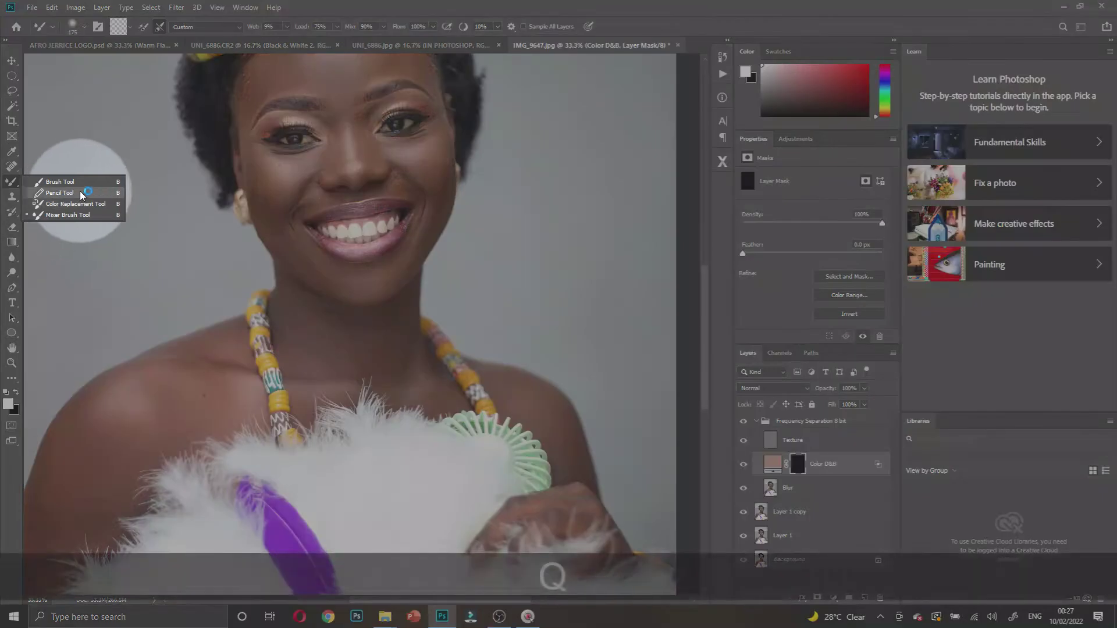
click(55, 182)
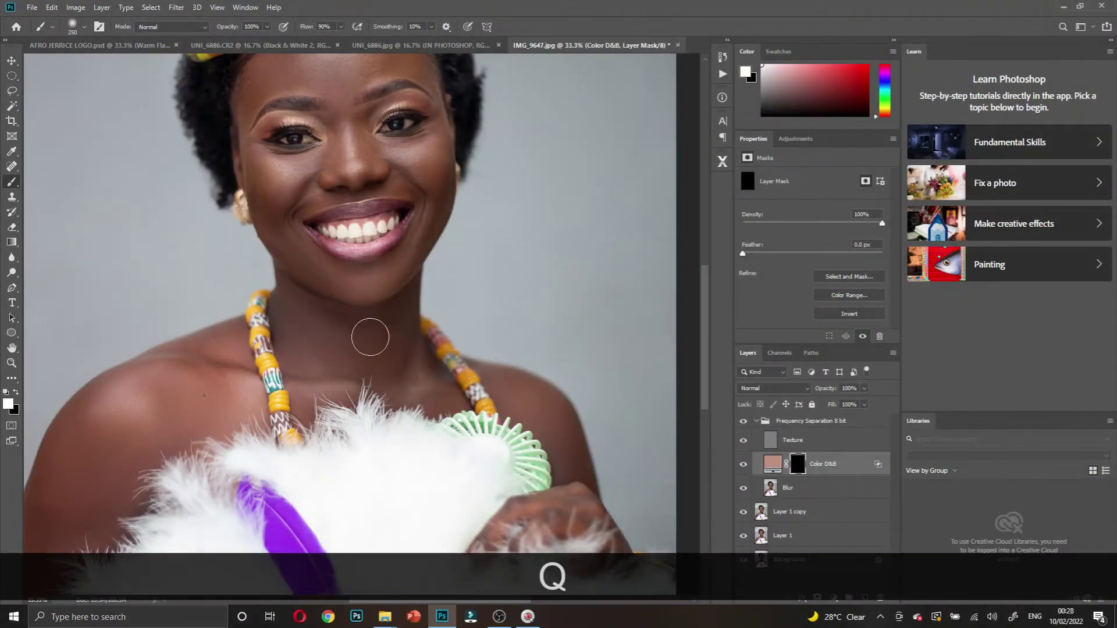
mouse_move(351, 335)
mouse_down()
mouse_move(366, 350)
mouse_move(391, 324)
mouse_move(392, 302)
mouse_move(326, 320)
mouse_move(299, 294)
mouse_move(301, 355)
mouse_move(326, 372)
mouse_move(414, 377)
mouse_move(400, 276)
mouse_move(306, 295)
mouse_move(294, 281)
mouse_move(303, 354)
mouse_up()
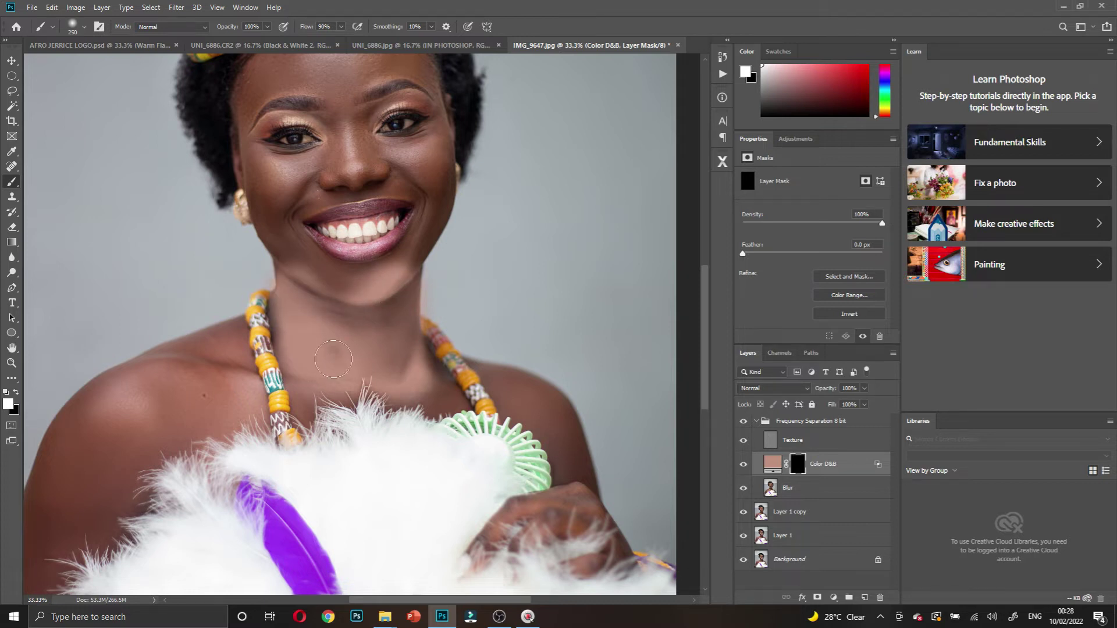
drag(374, 329, 315, 307)
mouse_move(383, 313)
mouse_down()
mouse_move(361, 324)
mouse_move(367, 333)
mouse_up()
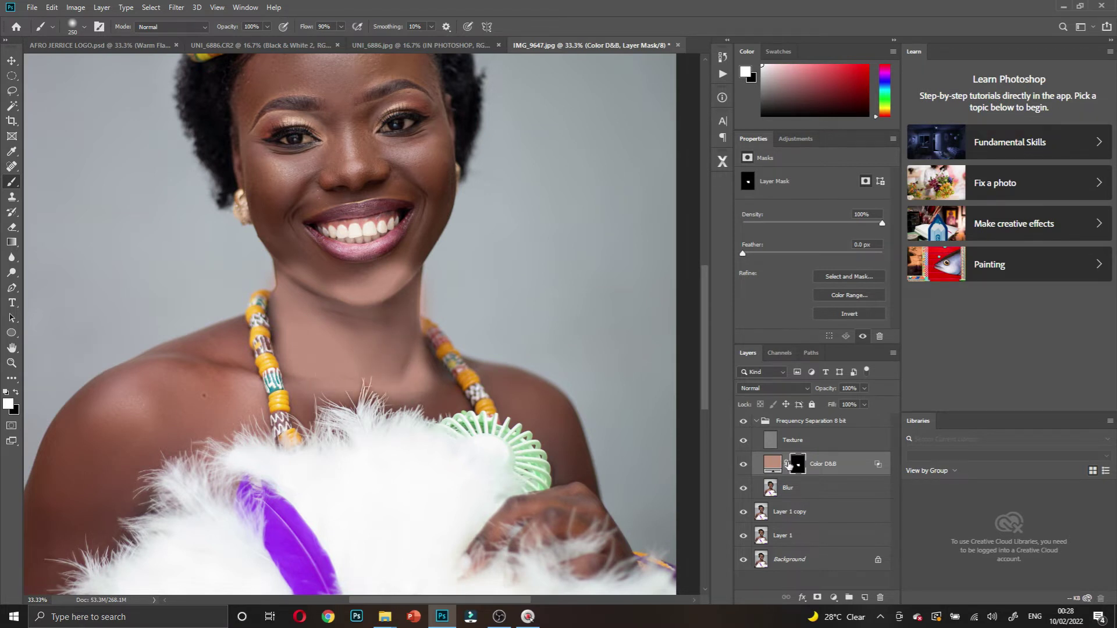
- Try the Soft Light blend mode at 58% opacity on the Color D&B layer
click(778, 390)
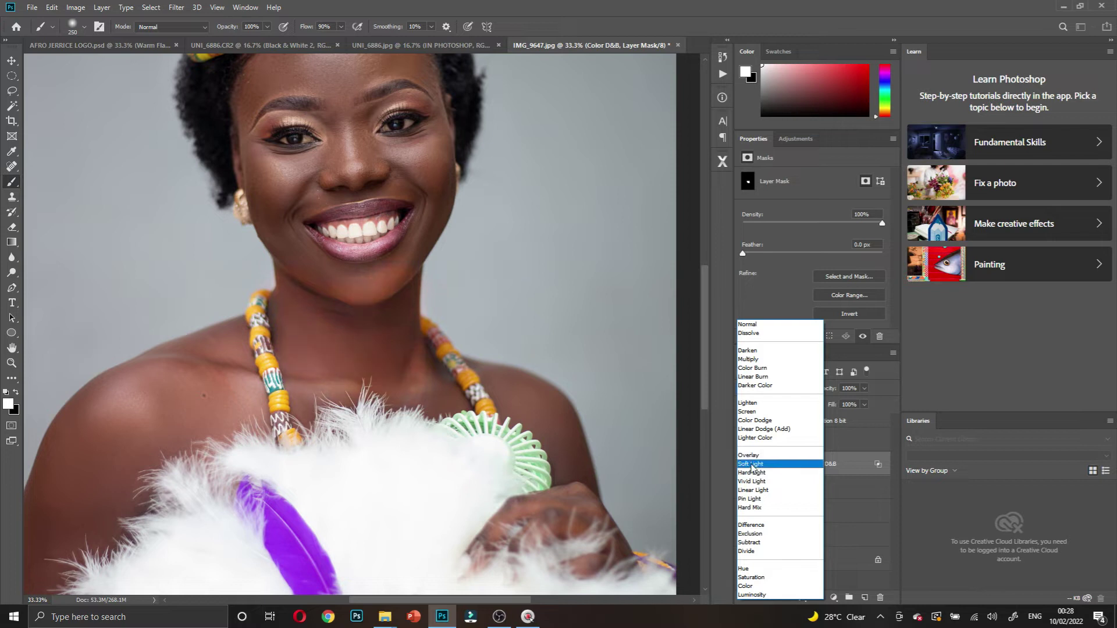
click(751, 465)
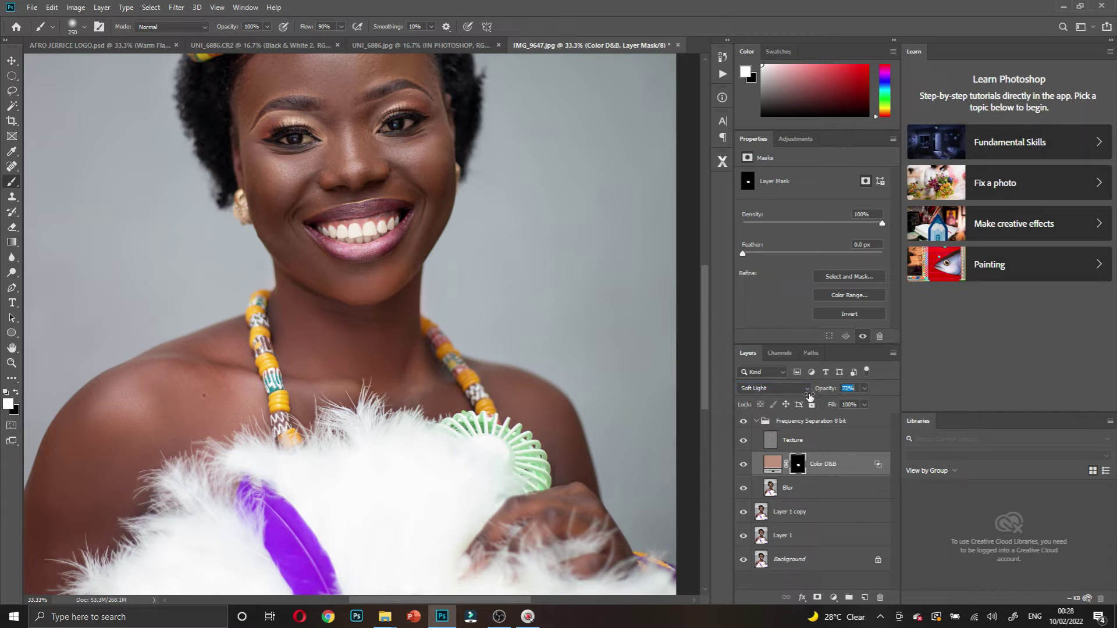
key(shift+Tab)
- Compare the neck with and without the Color D&B layer, both up close and in a wider view
click(742, 465)
click(742, 465)
ctrl+click(382, 276)
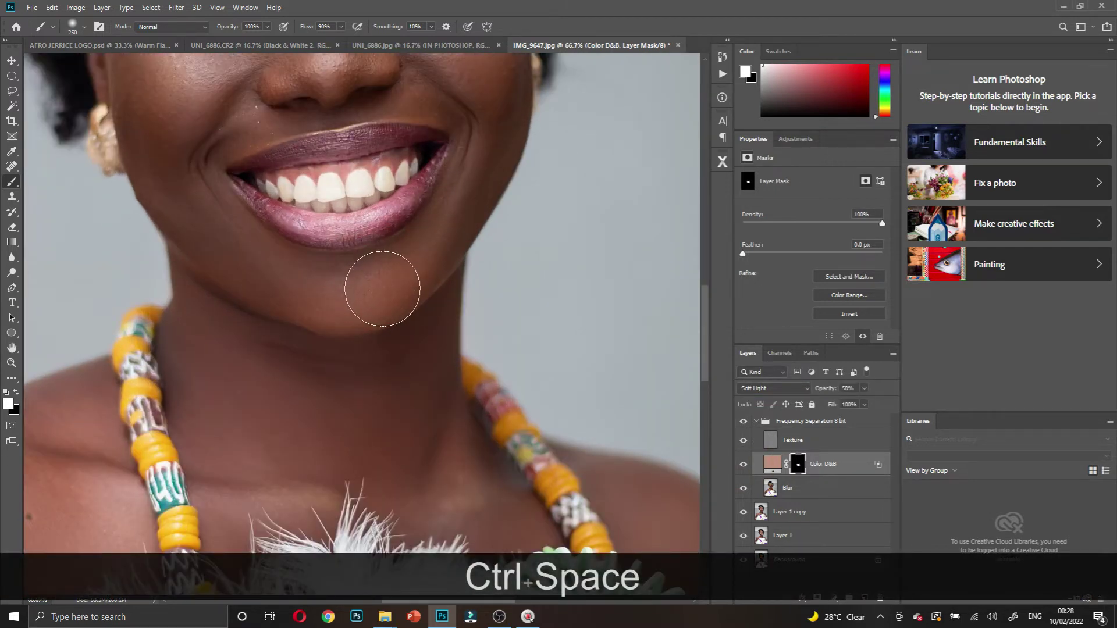
key(x)
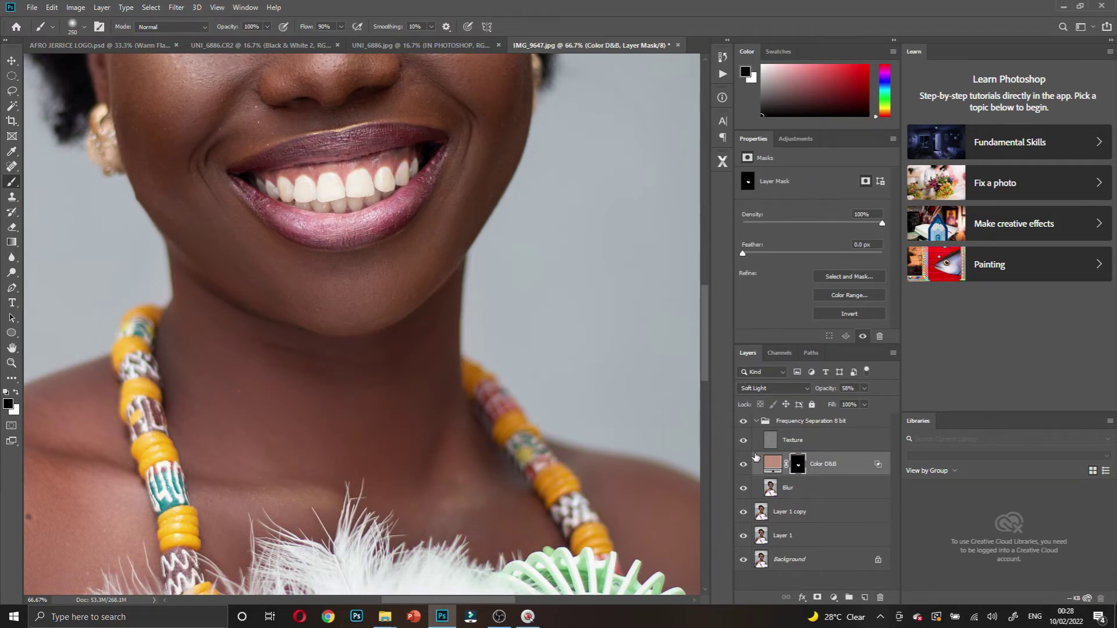
click(741, 465)
click(743, 466)
key(ctrl)
key(ctrl+alt)
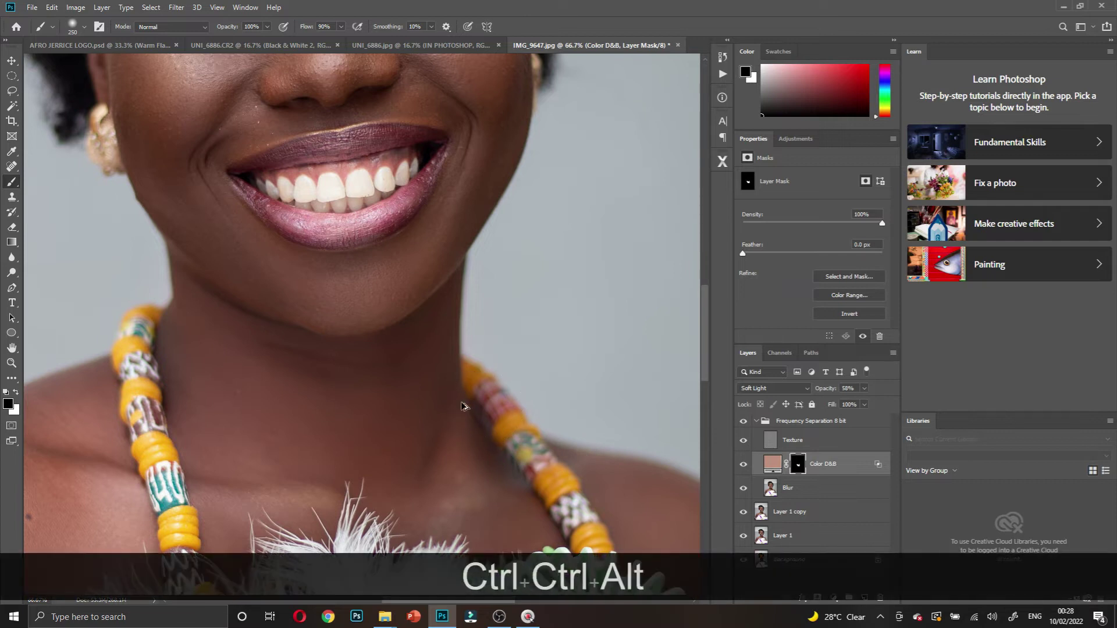
key(ctrl)
ctrl+alt+click(443, 391)
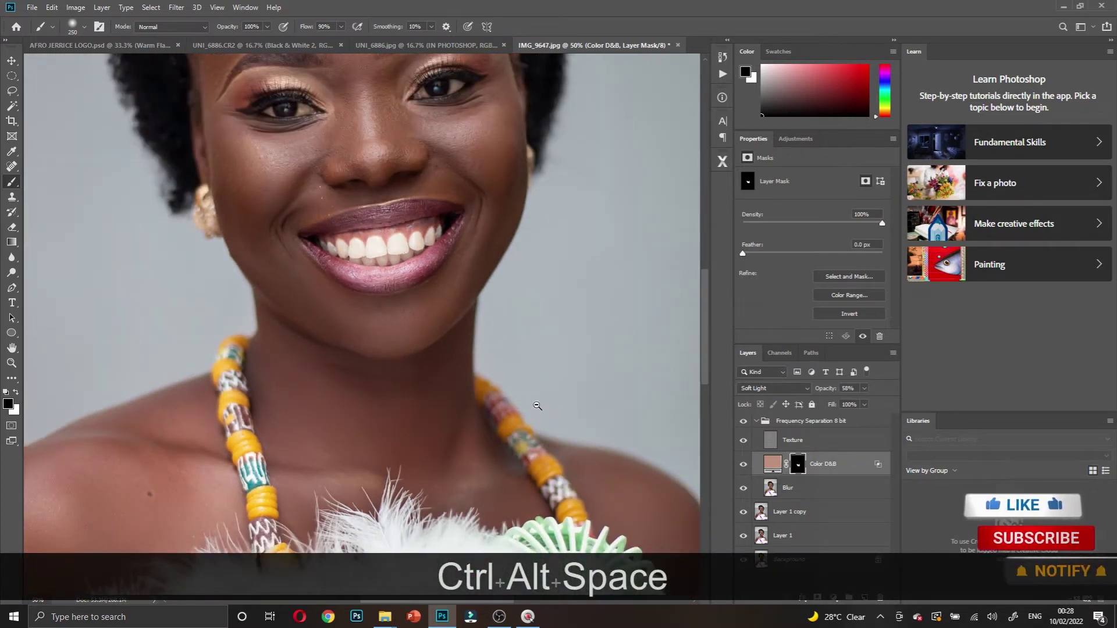
ctrl+alt+click(397, 415)
ctrl+alt+click(398, 415)
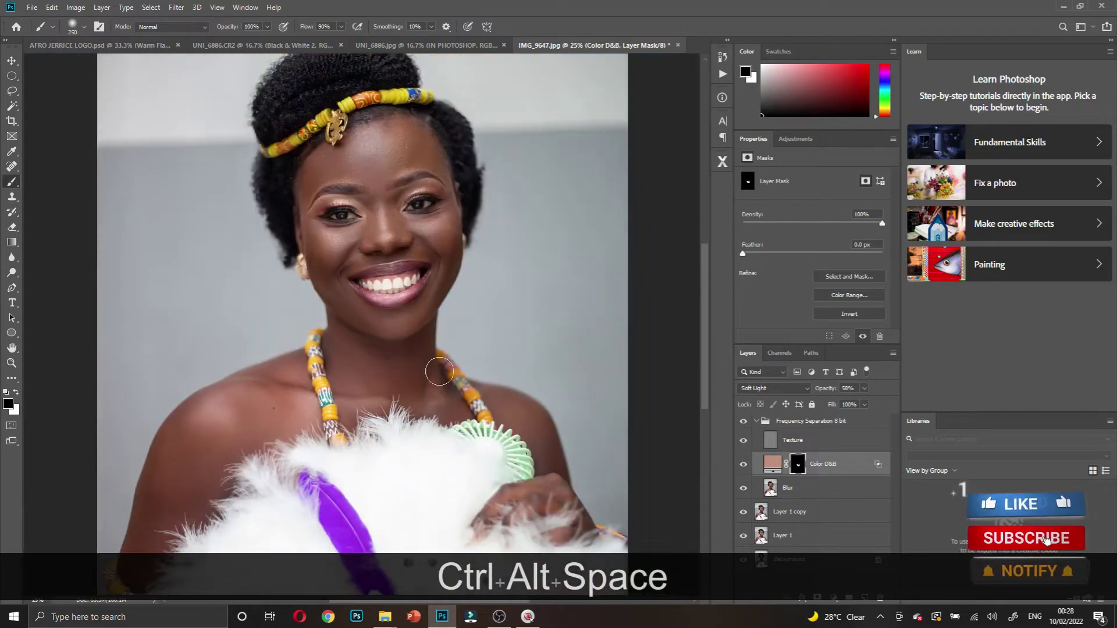
click(745, 465)
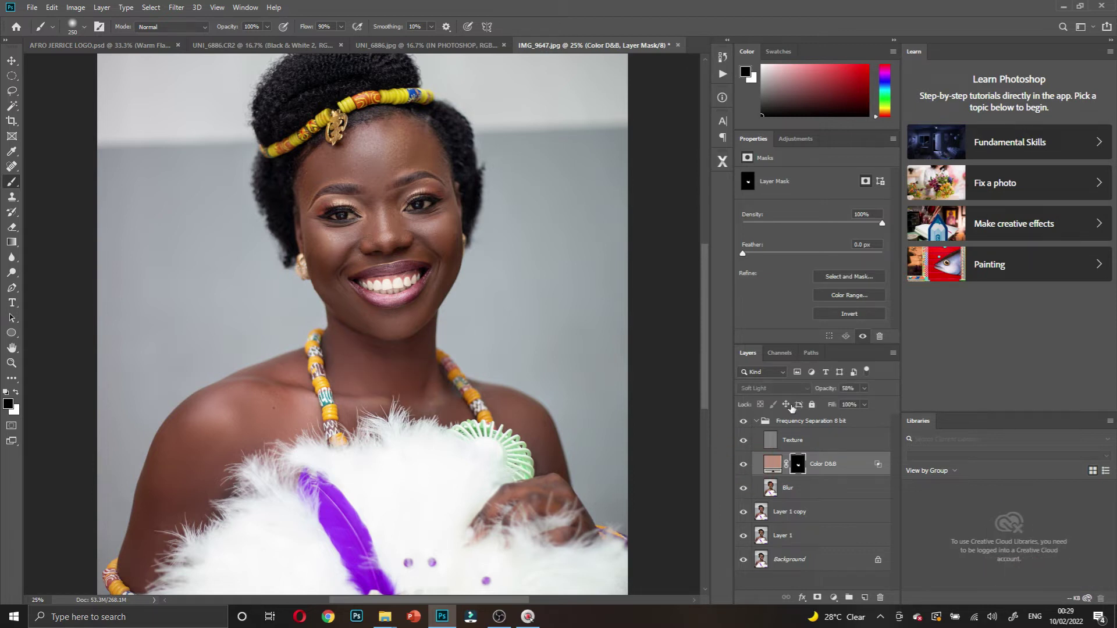
- Set the Color D&B layer's blend mode to Color and its opacity to 48%
click(785, 388)
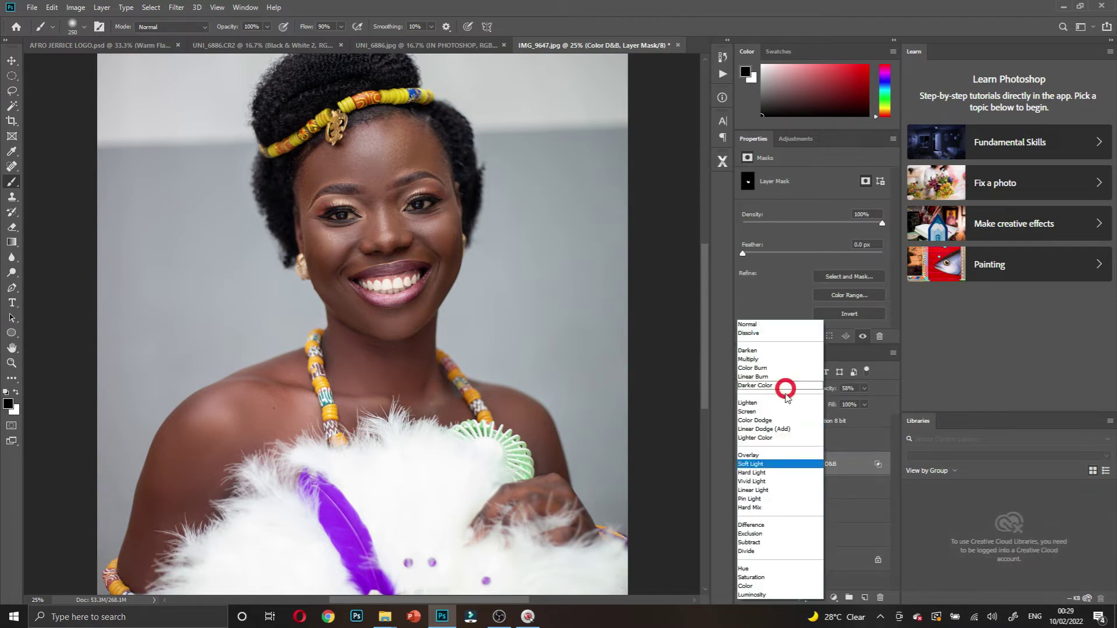
click(747, 589)
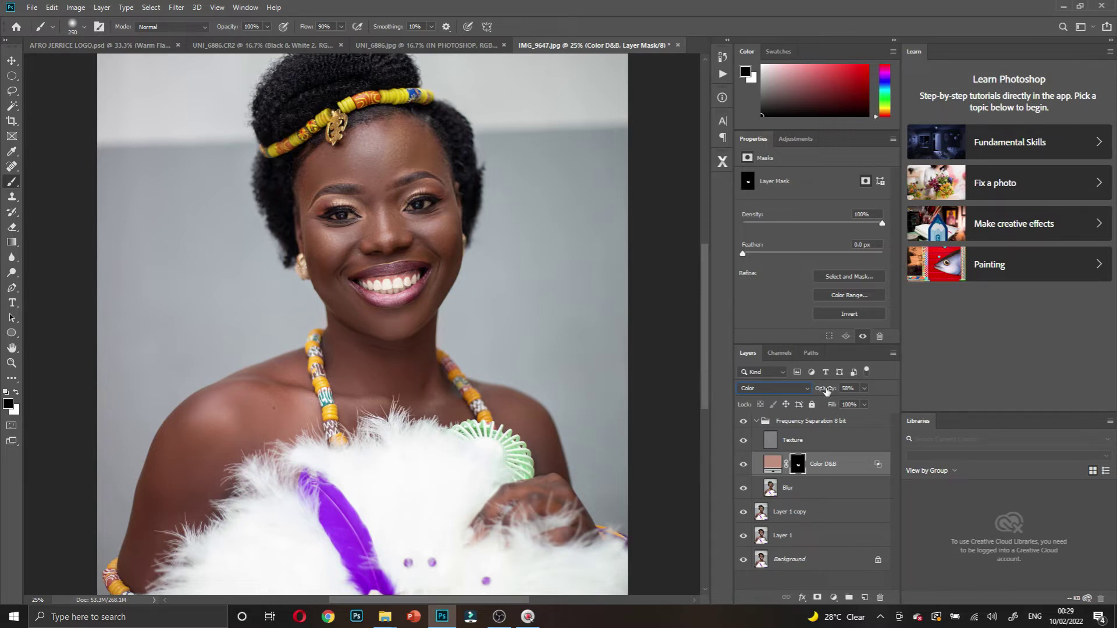
drag(821, 398, 820, 398)
- Examine how the Color-blended Color D&B layer affects the neck, switching it off and on up close and zoomed out
click(747, 468)
click(746, 468)
click(393, 342)
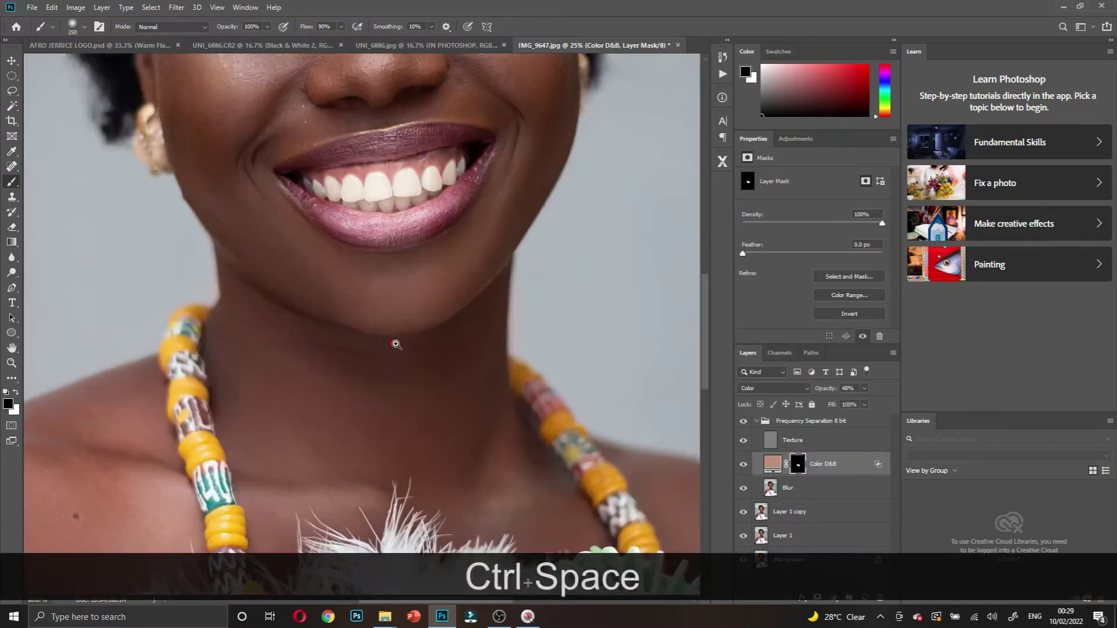
click(747, 465)
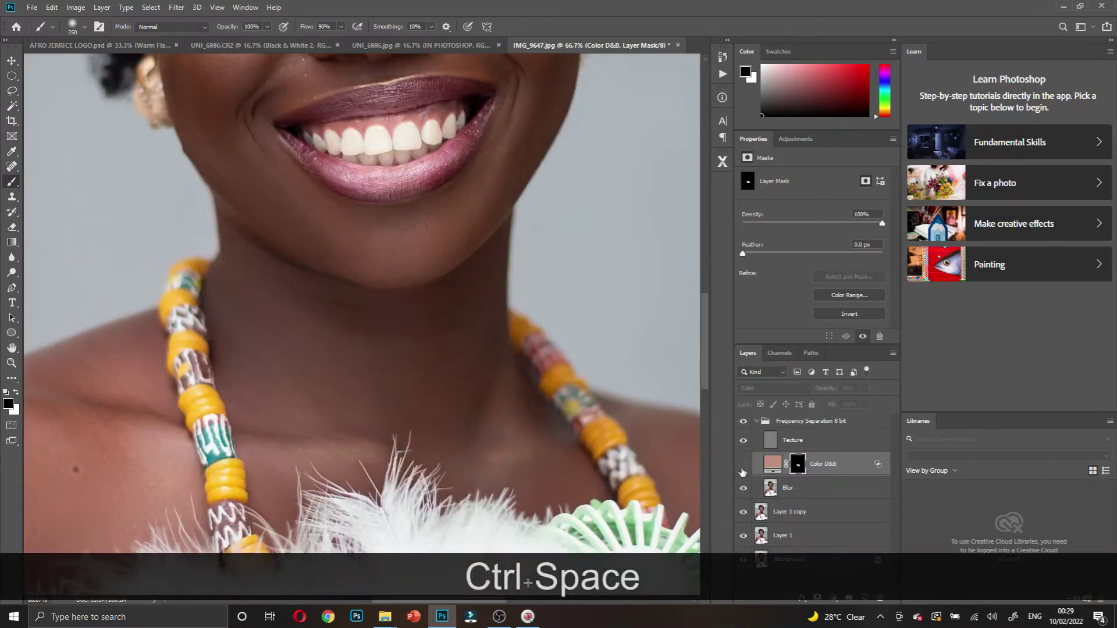
click(747, 466)
ctrl+alt+click(369, 357)
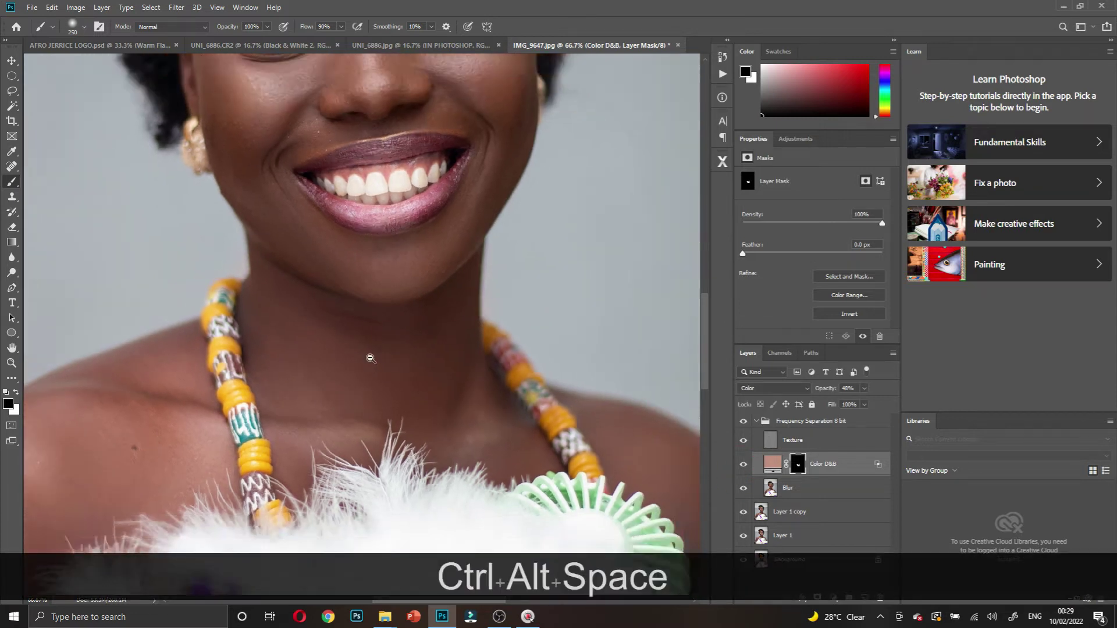
ctrl+alt+click(370, 359)
scroll(376, 366, down, 2)
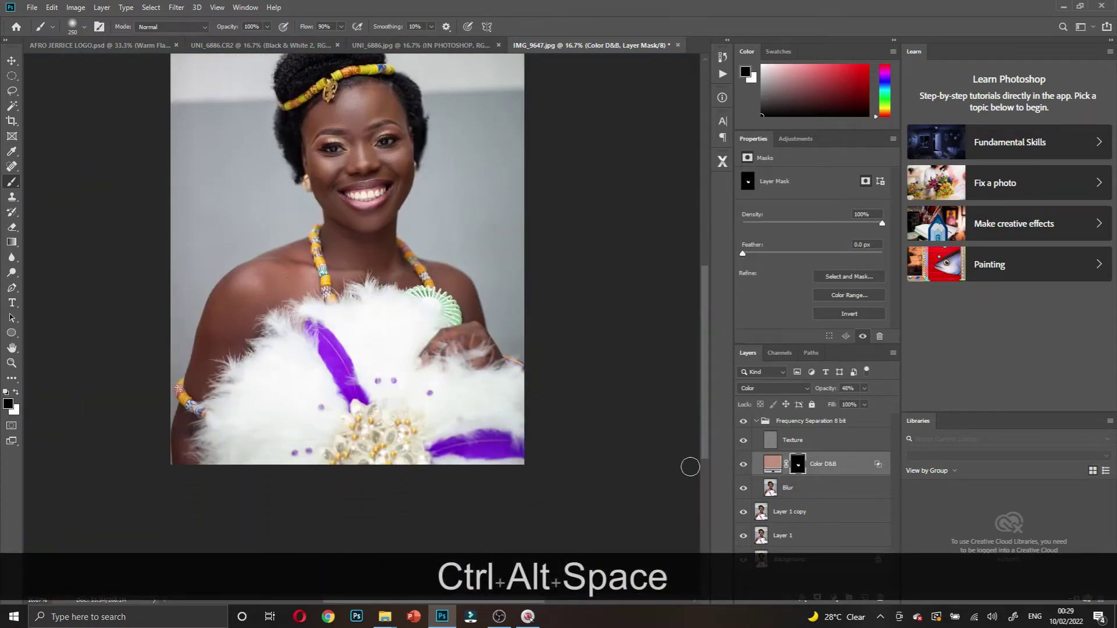
- Make the Blur layer active and choose the Lasso Tool, with the forehead shown at 100%
click(772, 491)
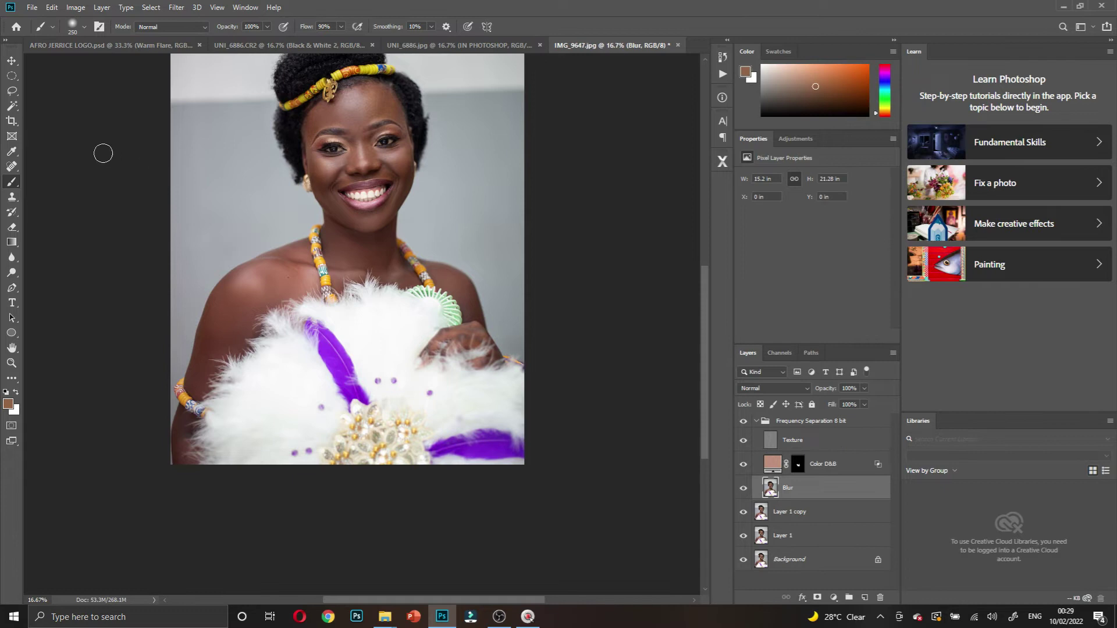
click(12, 92)
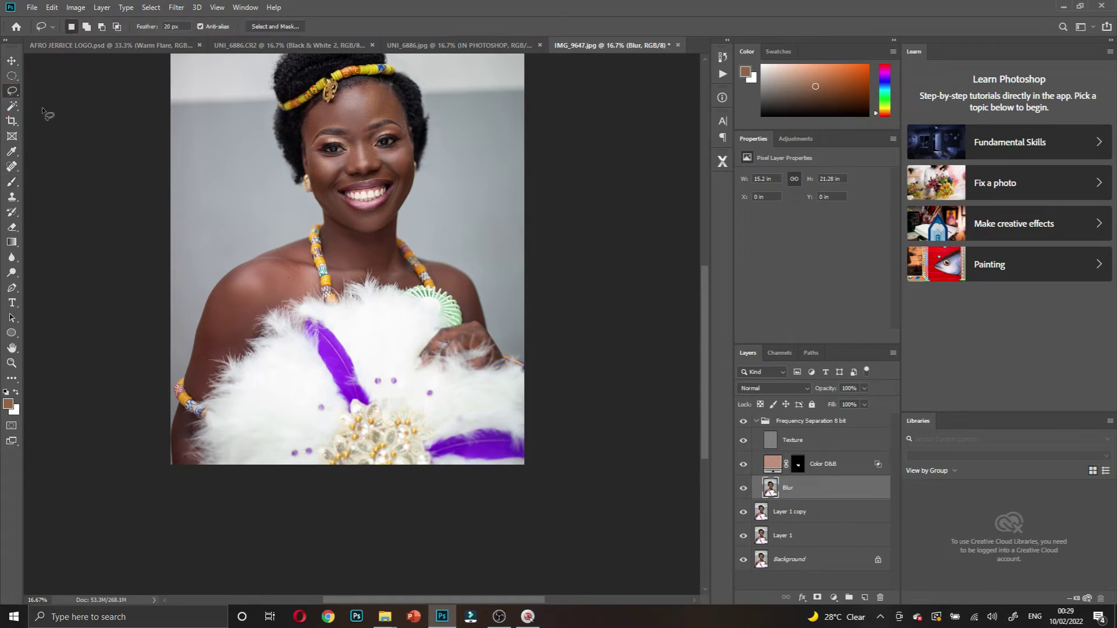
key(q)
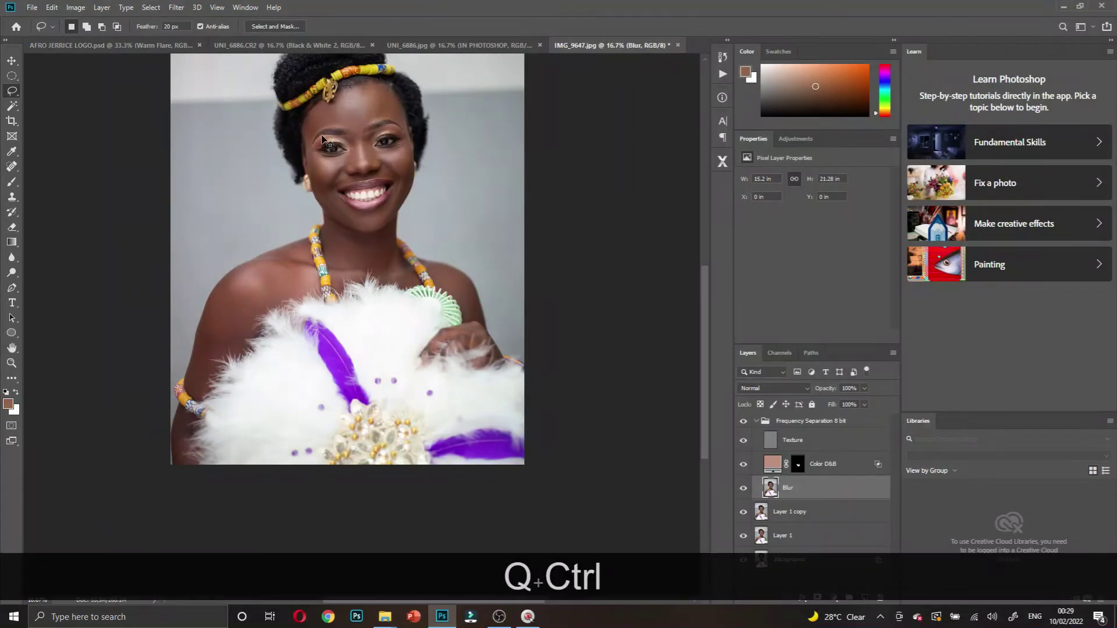
ctrl+click(339, 143)
drag(367, 89, 375, 296)
ctrl+click(370, 229)
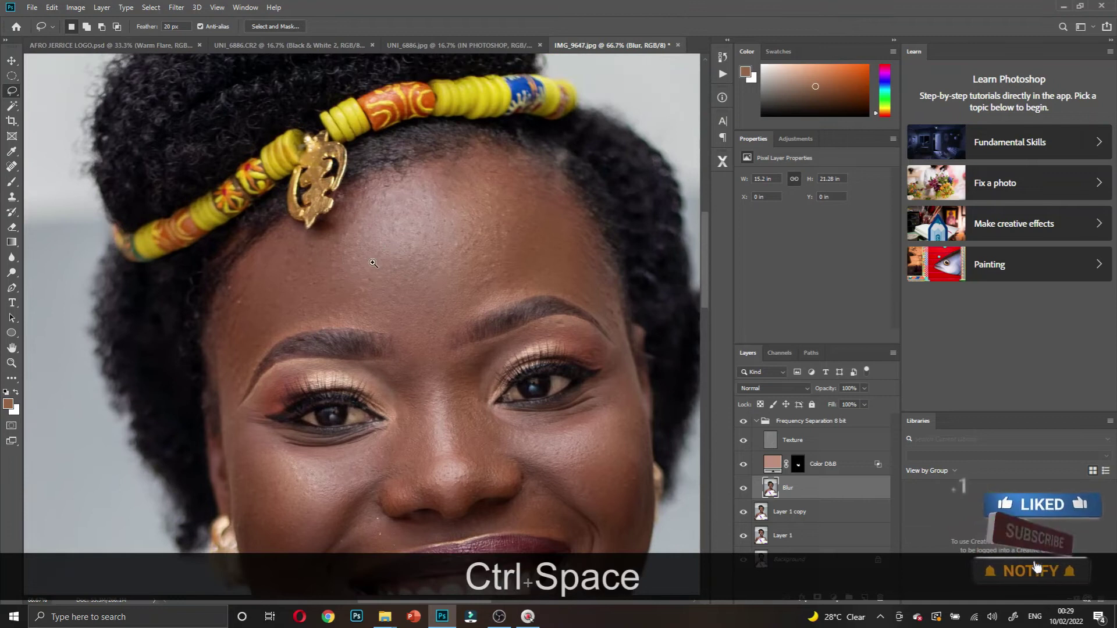
ctrl+click(371, 260)
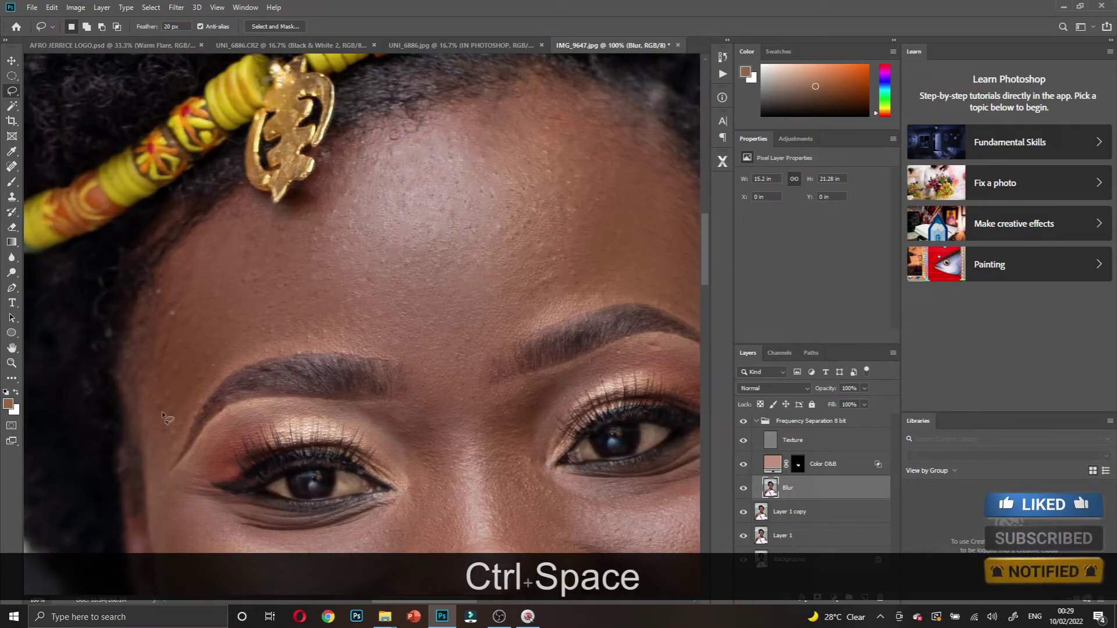
drag(150, 435, 149, 407)
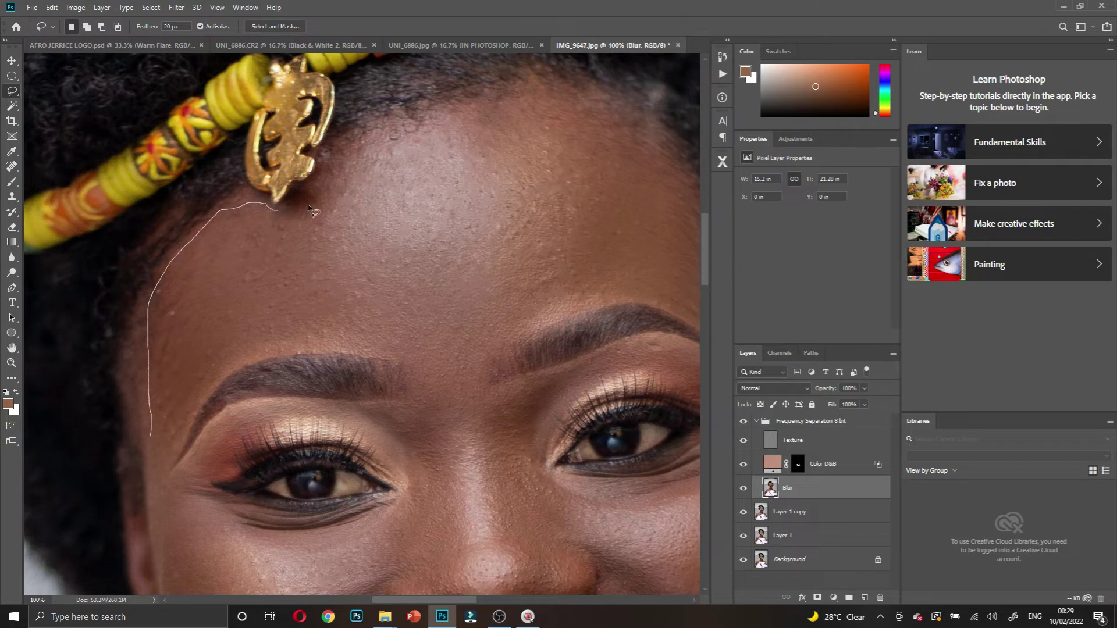
drag(323, 187, 403, 143)
mouse_move(538, 109)
mouse_down()
mouse_move(665, 154)
mouse_move(487, 130)
mouse_move(503, 142)
mouse_up()
key(space)
key(ctrl+z)
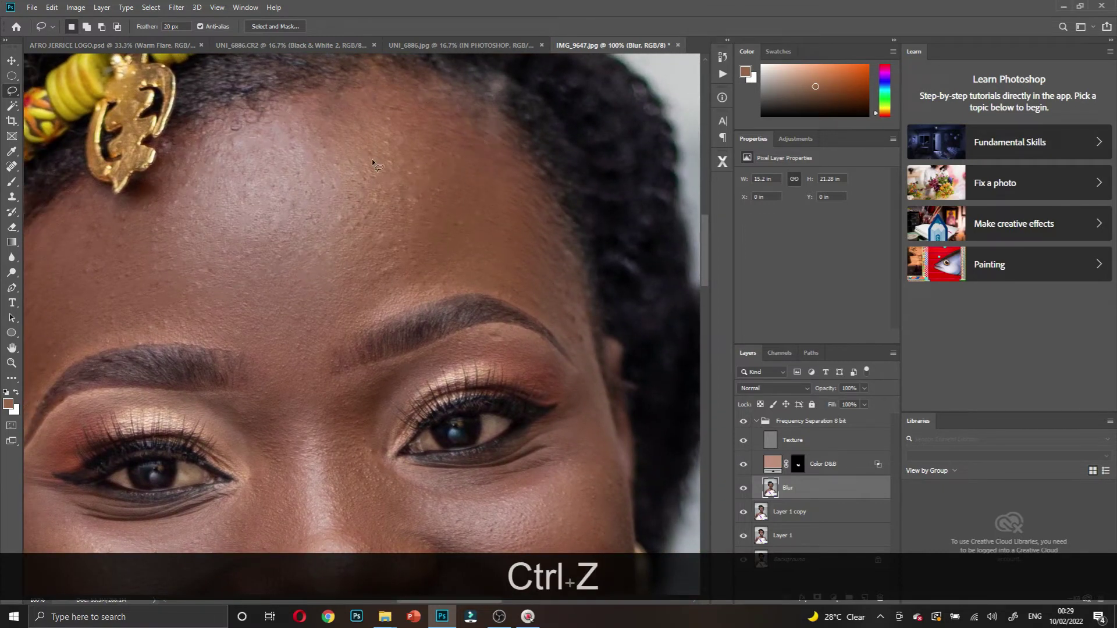
- Lasso the forehead skin on the Blur layer, following the hairline and the upper edges of both eyebrows, with a 20 px feather
drag(585, 336, 546, 197)
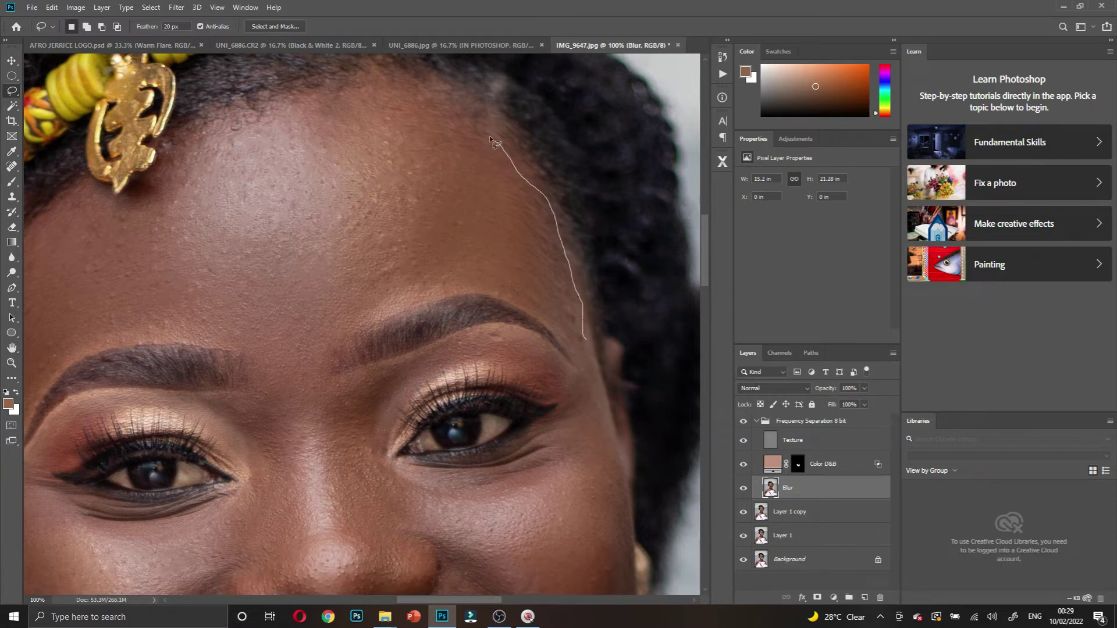
drag(199, 150, 156, 193)
key(space)
mouse_move(76, 206)
mouse_down()
mouse_move(302, 206)
mouse_move(256, 232)
mouse_move(225, 307)
mouse_up()
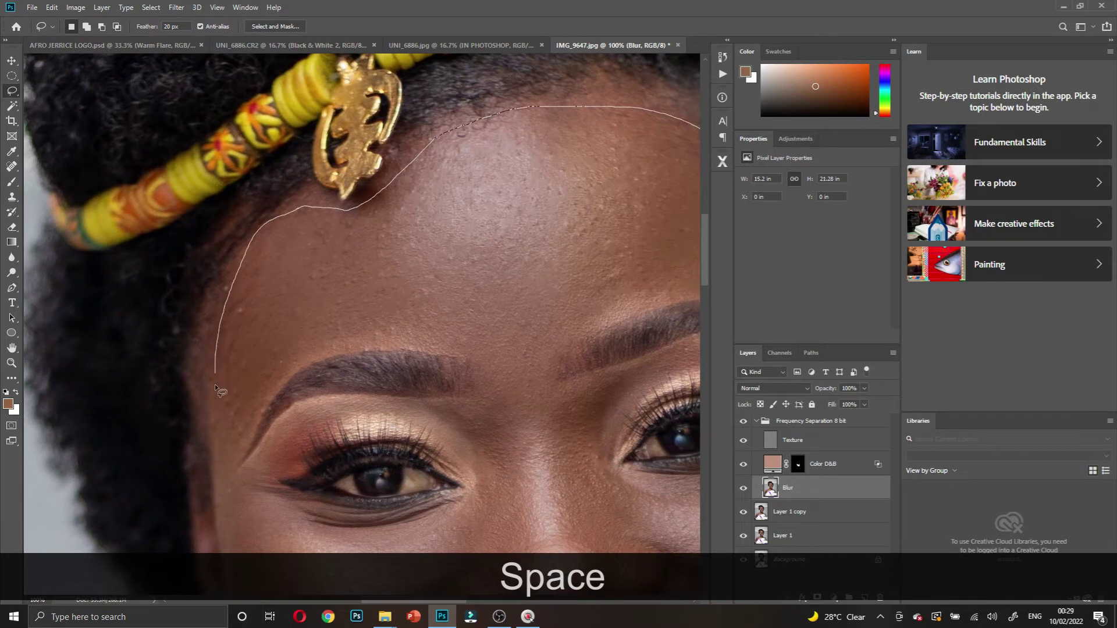
drag(215, 386, 215, 458)
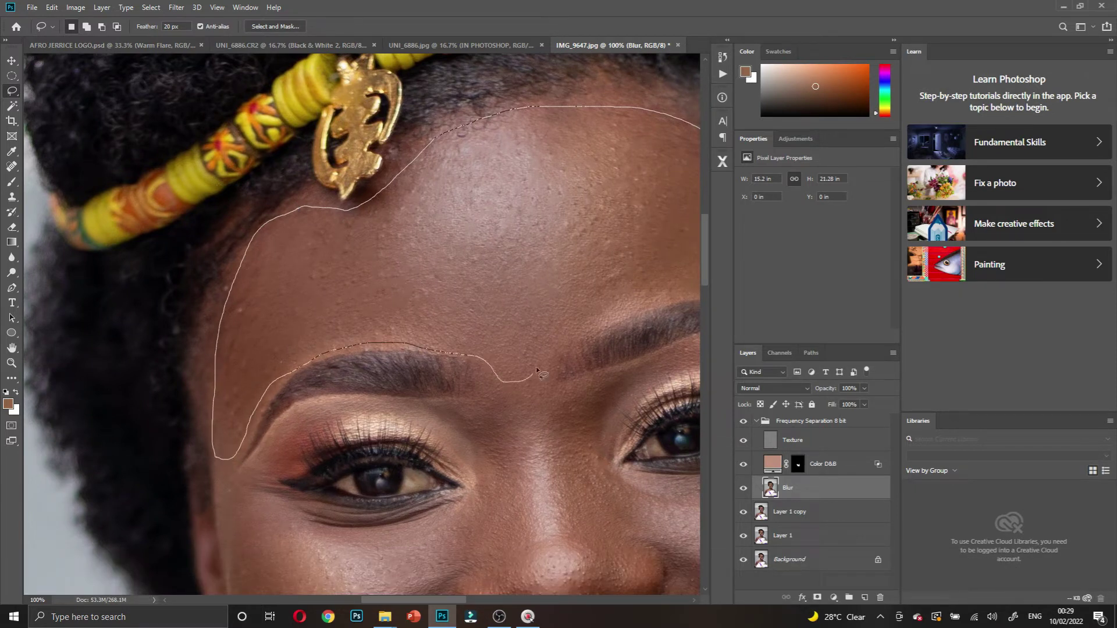
key(space)
mouse_move(584, 328)
mouse_down()
mouse_move(612, 315)
mouse_move(317, 337)
mouse_up()
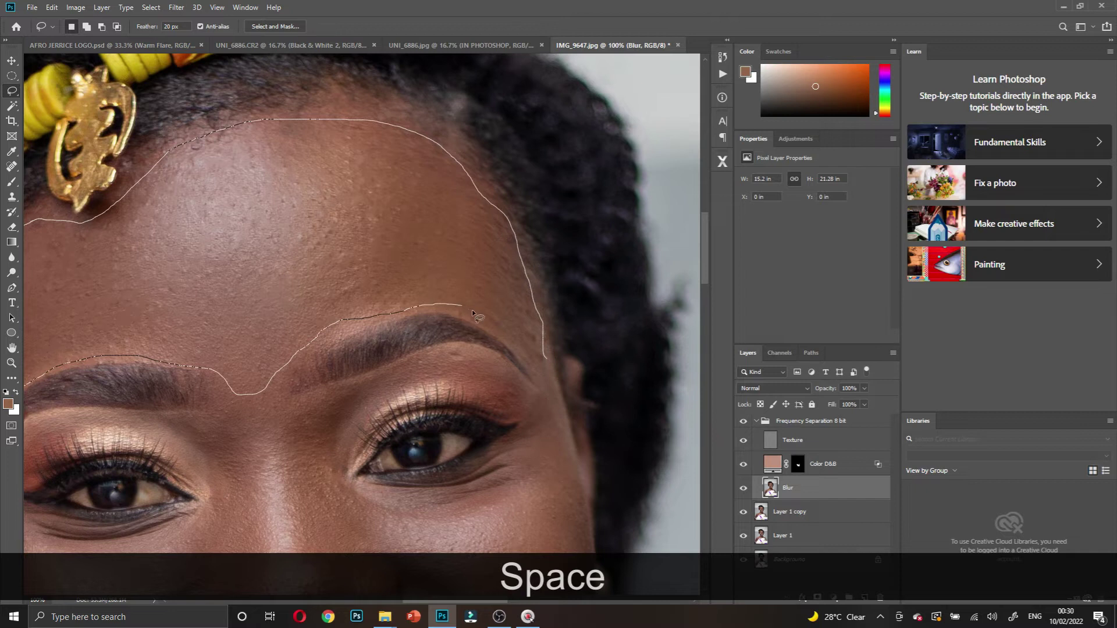
drag(473, 311, 502, 330)
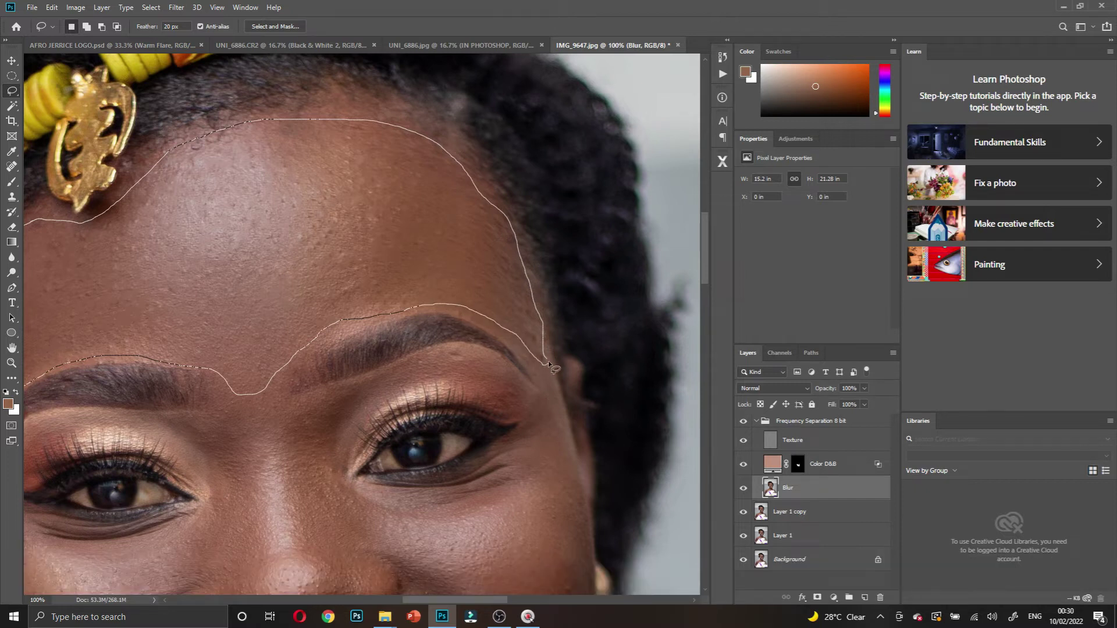
drag(547, 361, 552, 362)
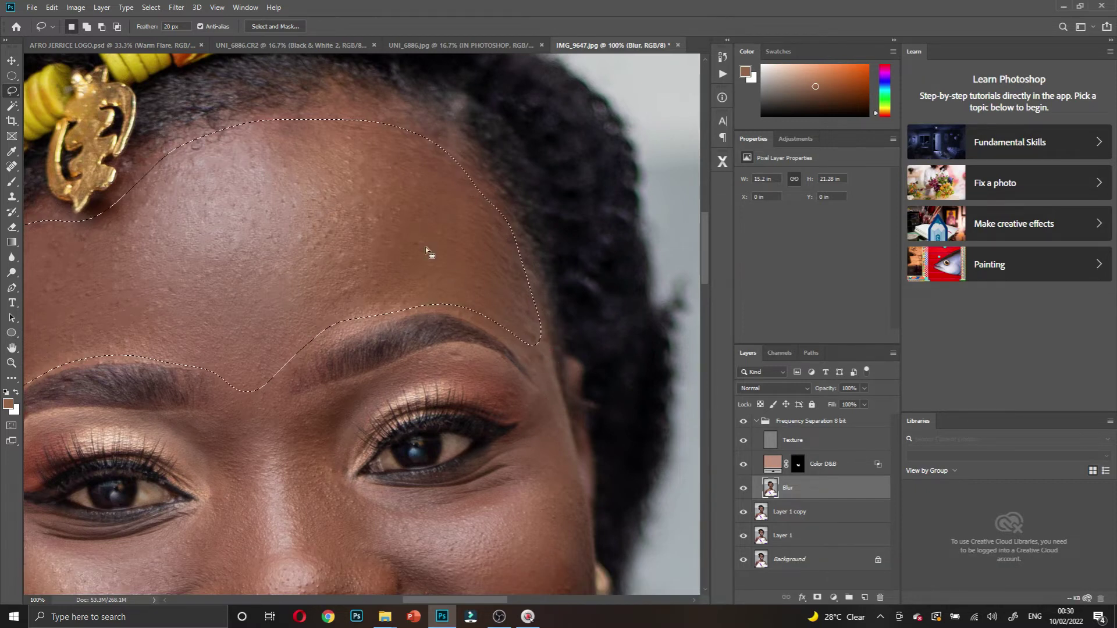
key(ctrl+alt+space)
click(325, 245)
drag(325, 246, 436, 247)
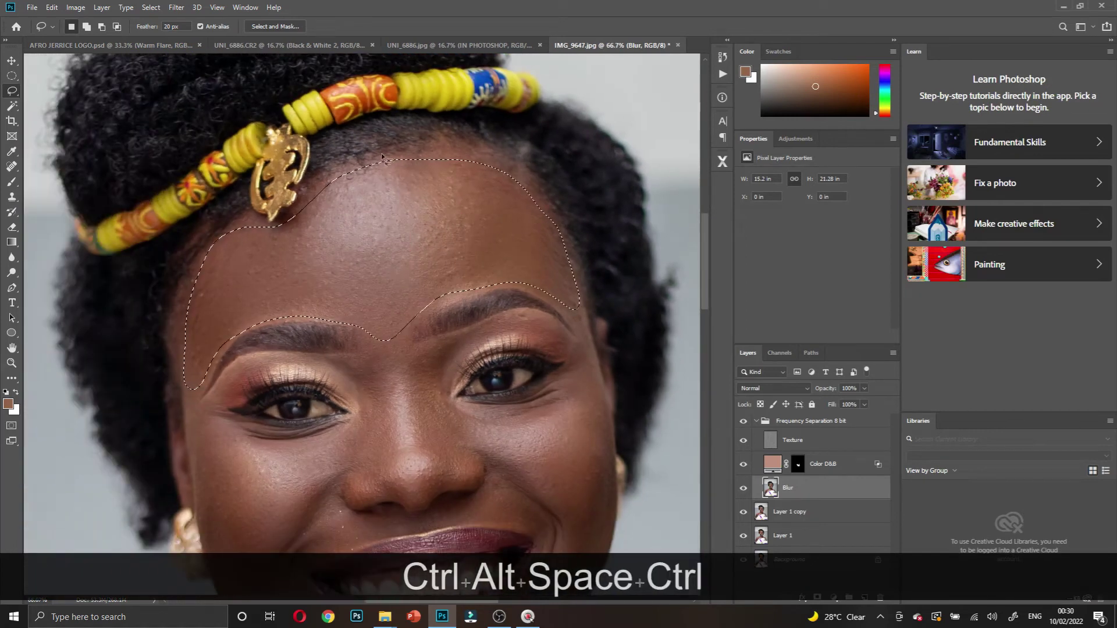
- Smooth the lassoed forehead with a Gaussian Blur of 30 pixels radius and drop the selection
click(177, 8)
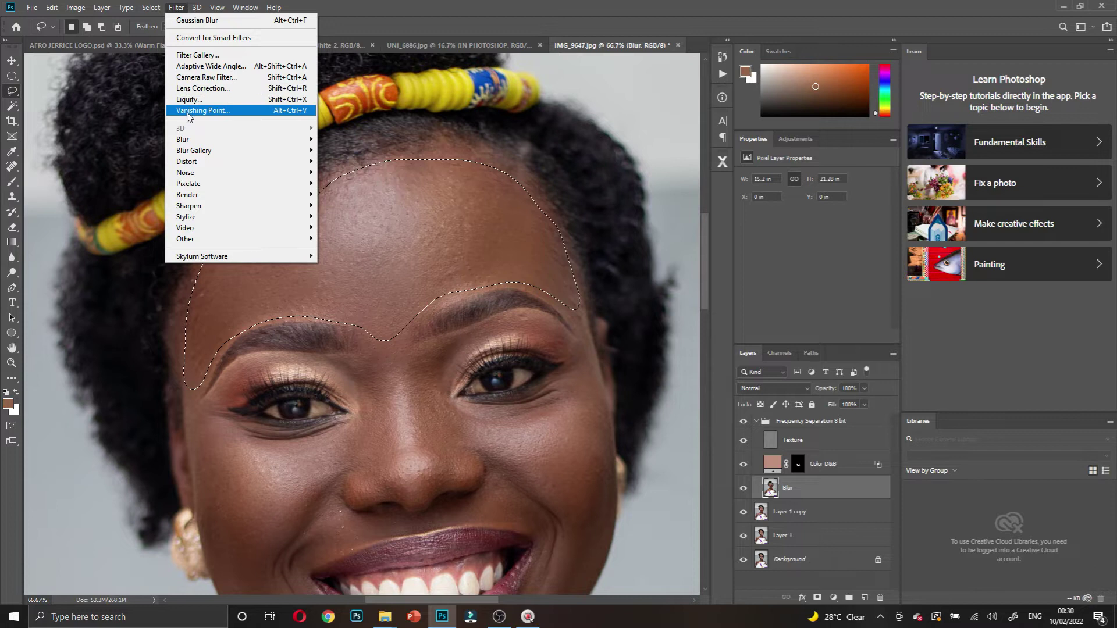
key(q)
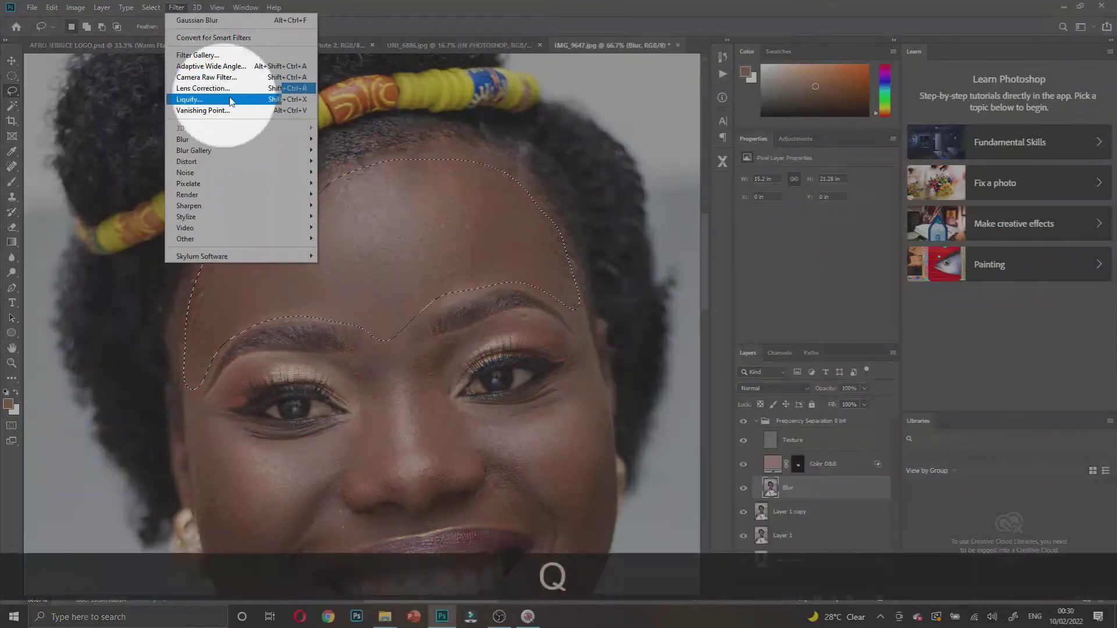
mouse_move(219, 143)
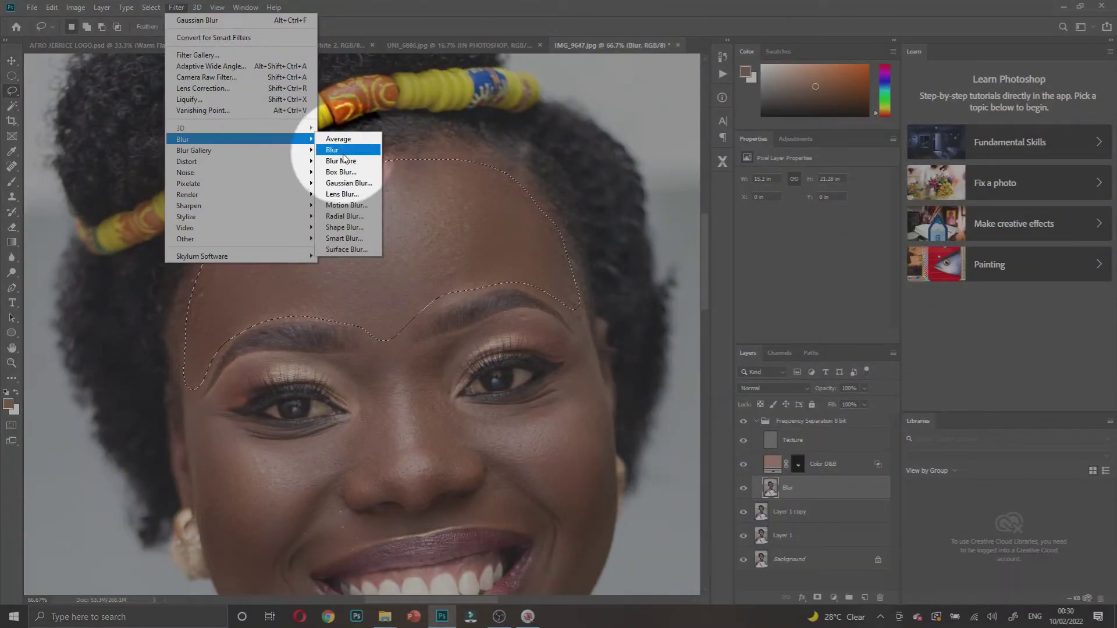
click(350, 184)
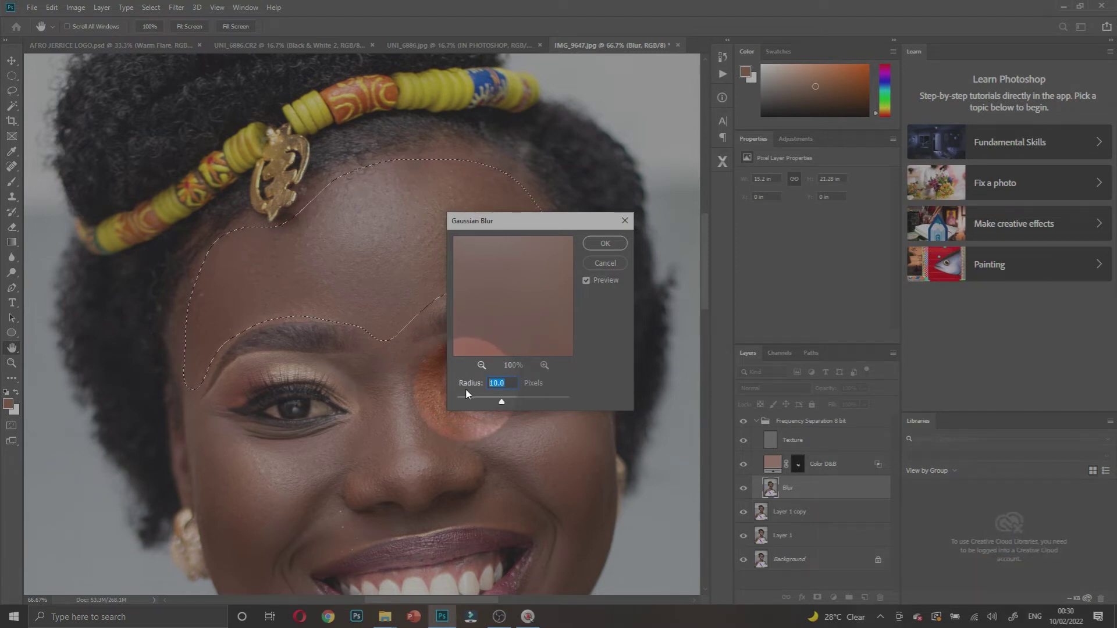
key(q)
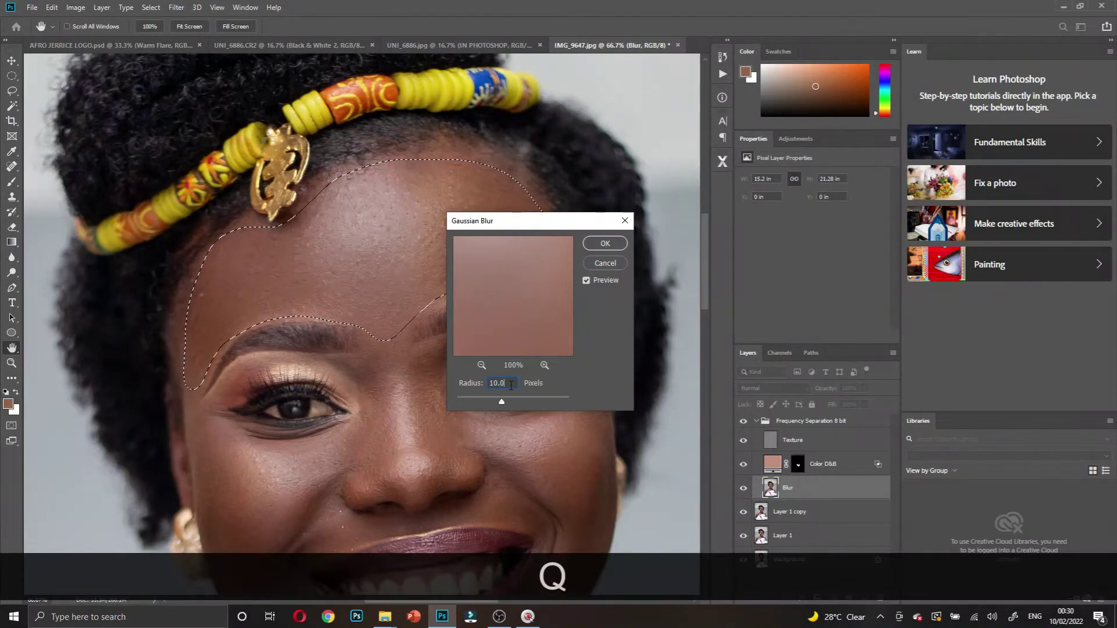
text(20)
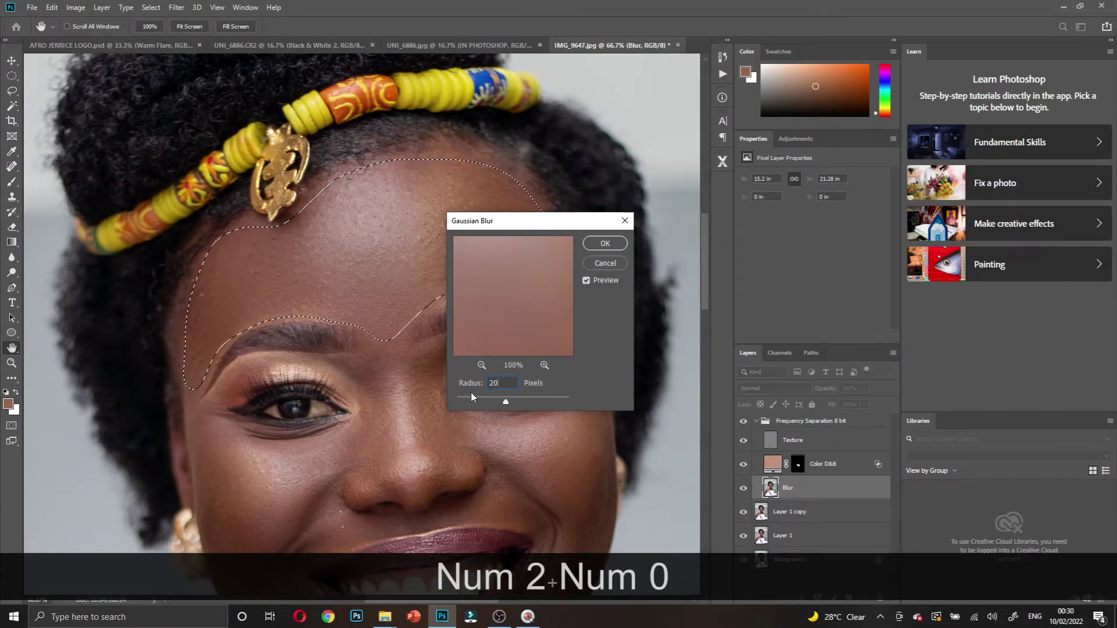
key(BackSpace)
key(BackSpace)
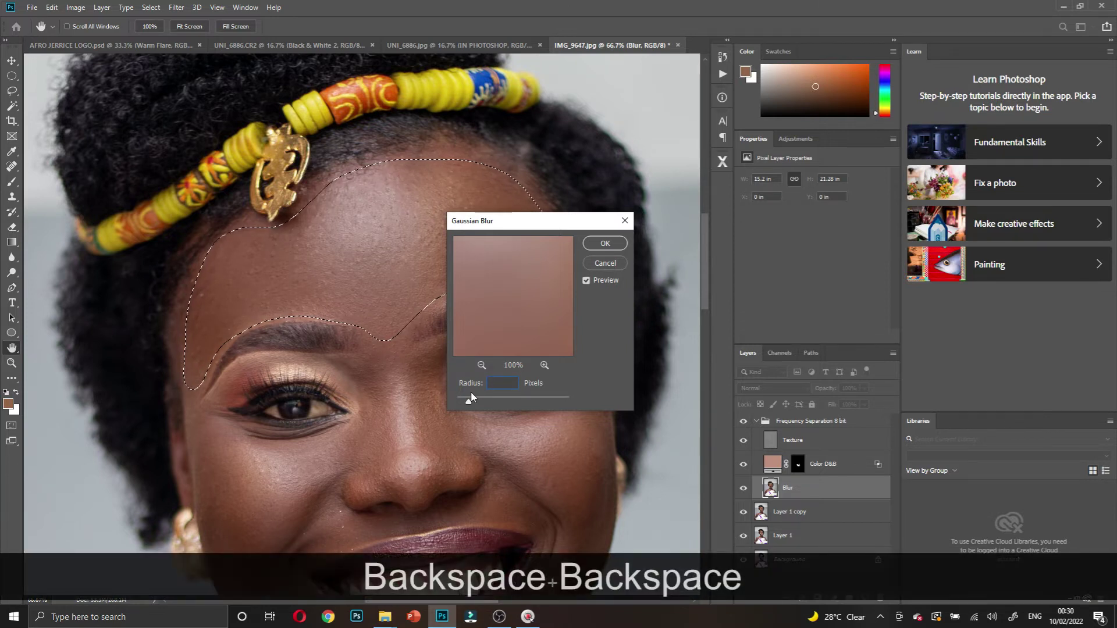
text(30)
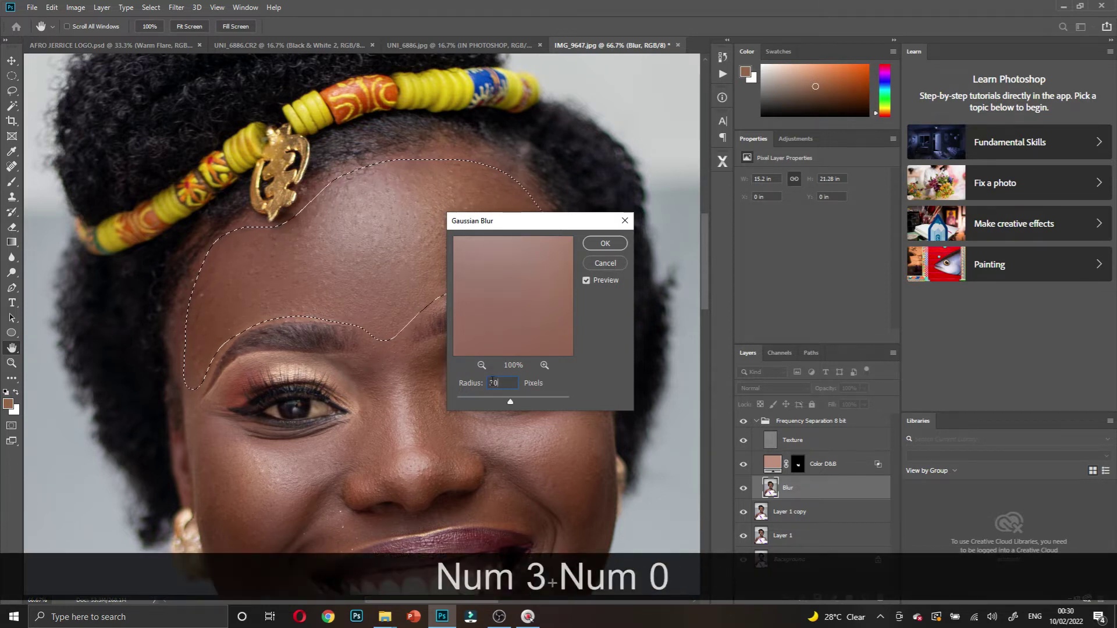
click(605, 243)
key(l)
click(455, 405)
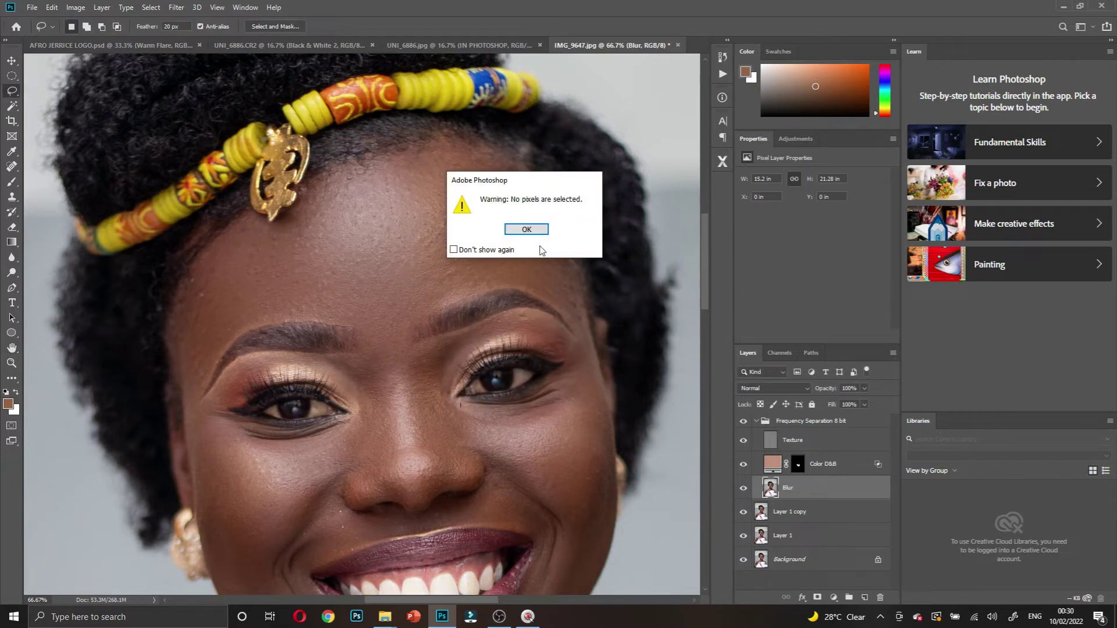
click(527, 230)
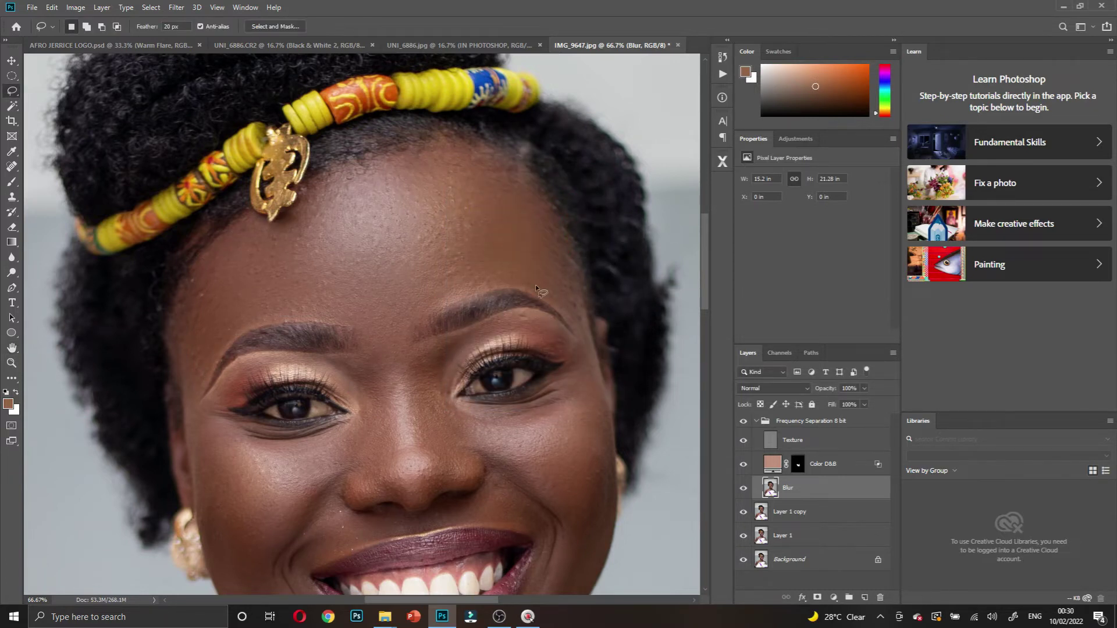
- Compare the retouched face with the Frequency Separation 8 bit group switched off and on, including zoomed out
click(743, 421)
click(743, 422)
key(ctrl+alt+space)
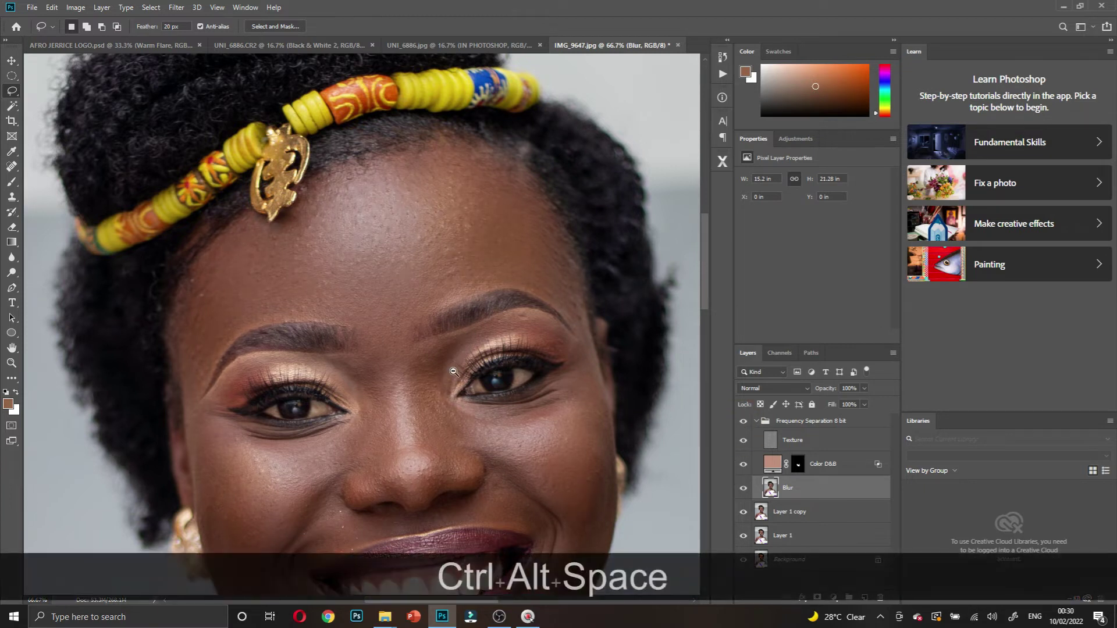
click(454, 372)
click(456, 383)
- Lasso the image-right cheek on the Blur layer, from beside the nose under the eye and down towards the jaw
key(ctrl+space)
click(464, 319)
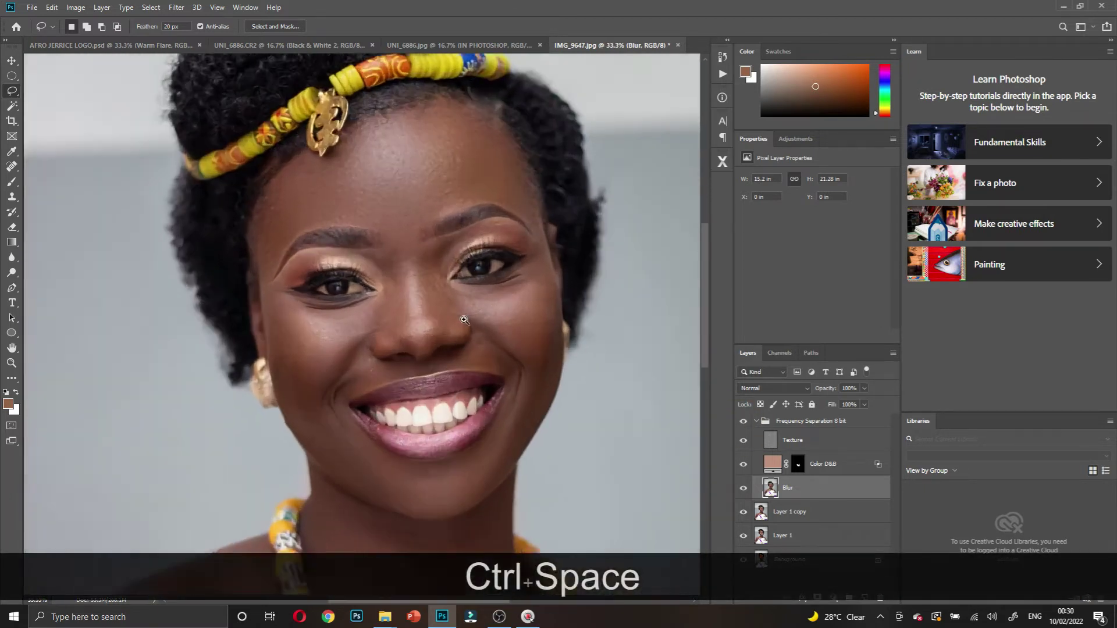
click(464, 319)
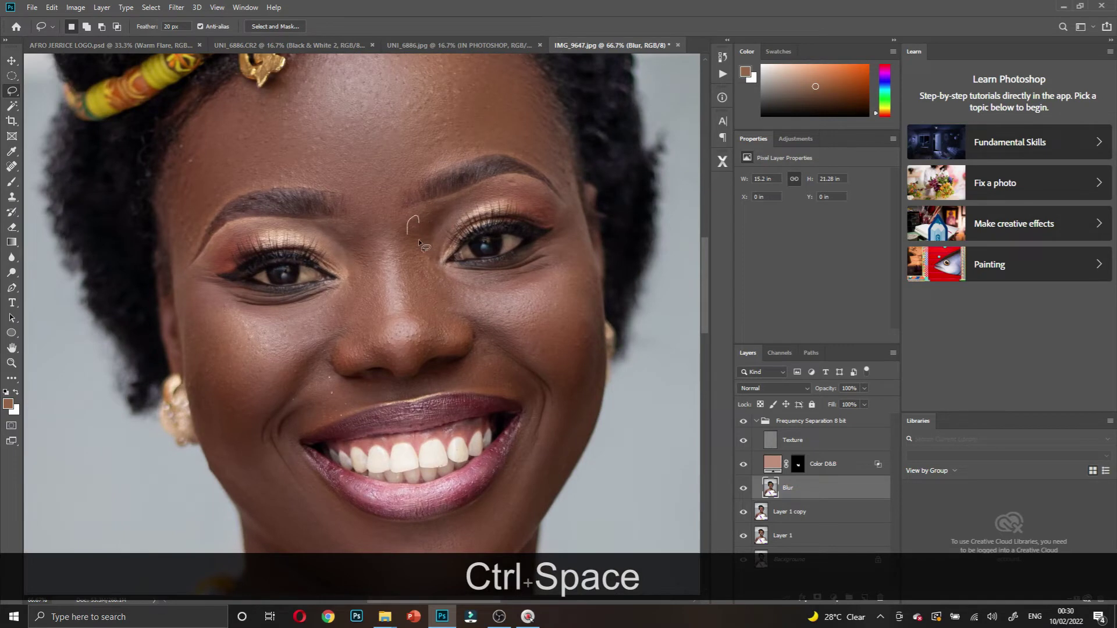
drag(473, 281, 511, 270)
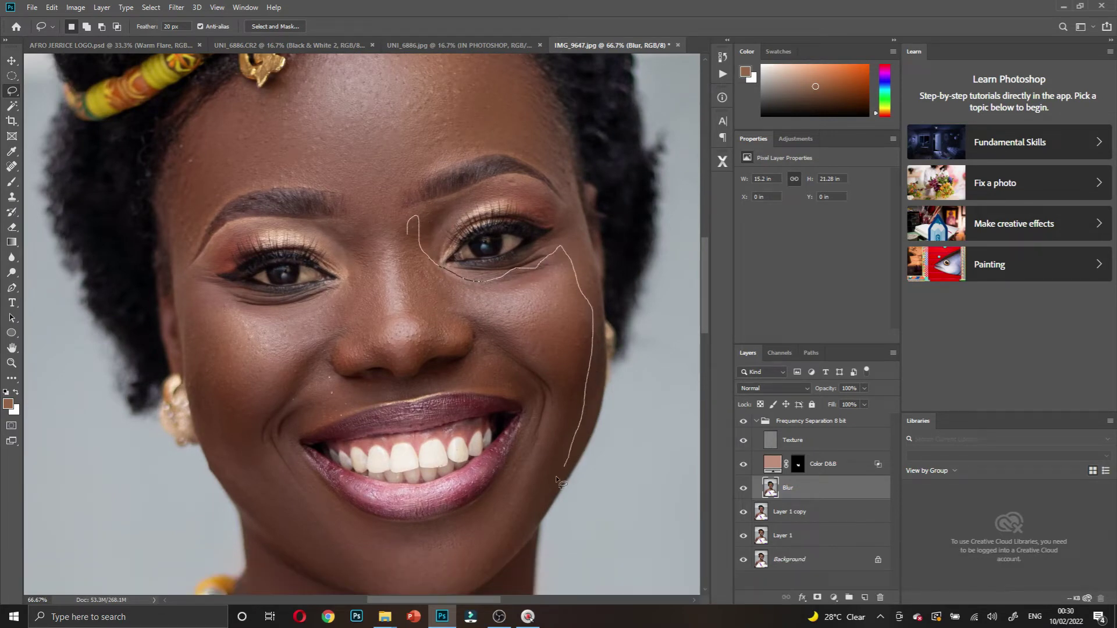
mouse_move(545, 475)
mouse_down()
mouse_move(548, 383)
mouse_move(495, 322)
mouse_up()
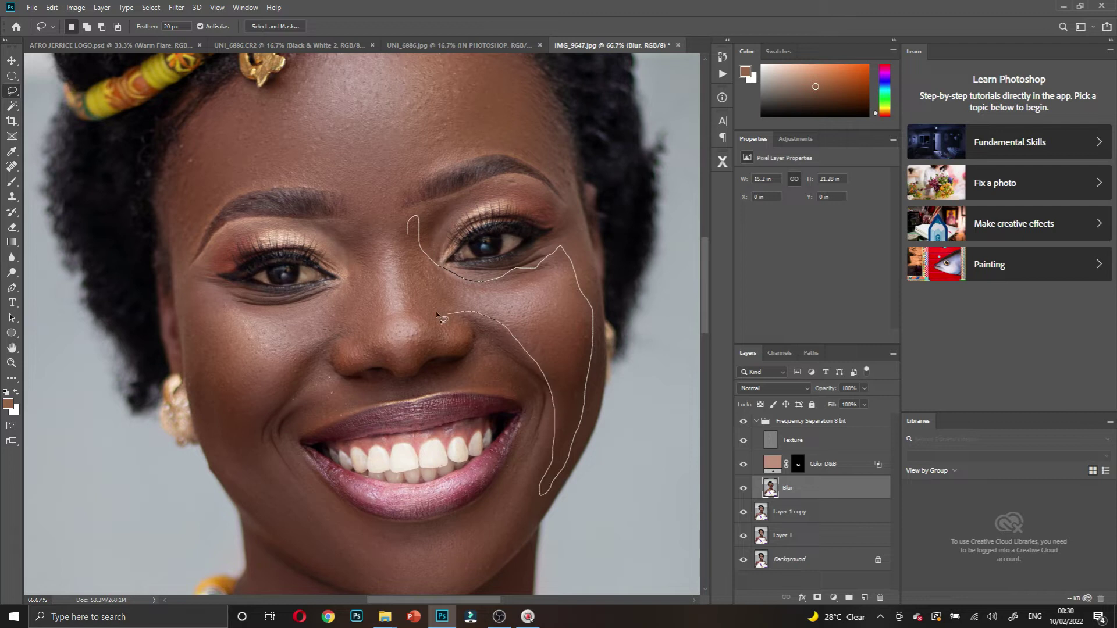
drag(406, 235, 408, 241)
- Reapply the last Gaussian Blur to the selected cheek, accept Fade at 100% opacity in Normal mode, and deselect
right_click(500, 294)
click(534, 463)
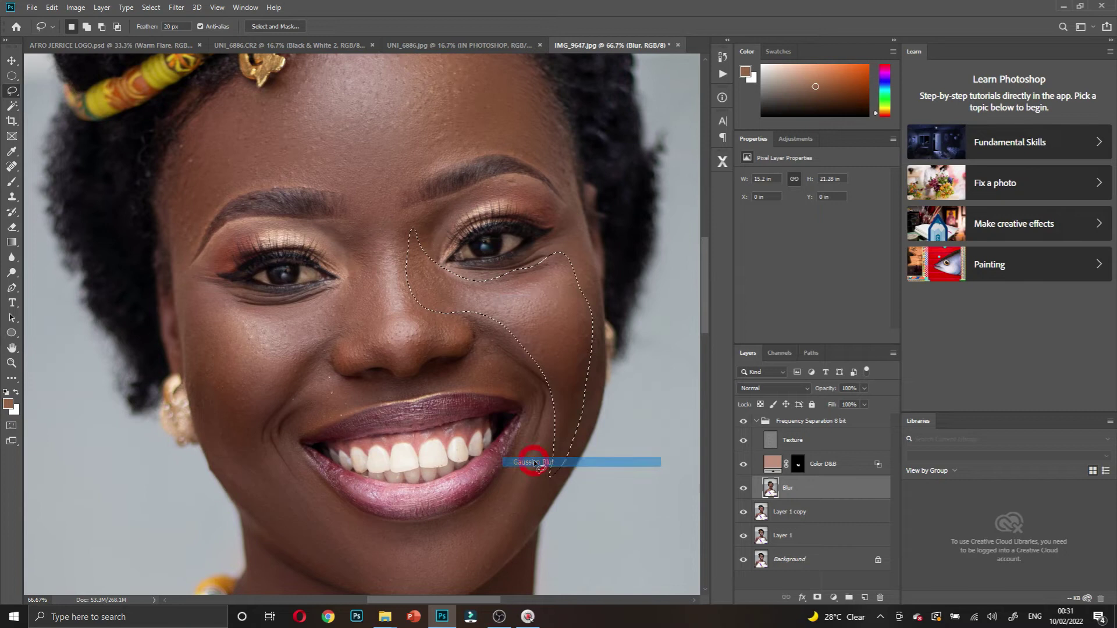
right_click(550, 352)
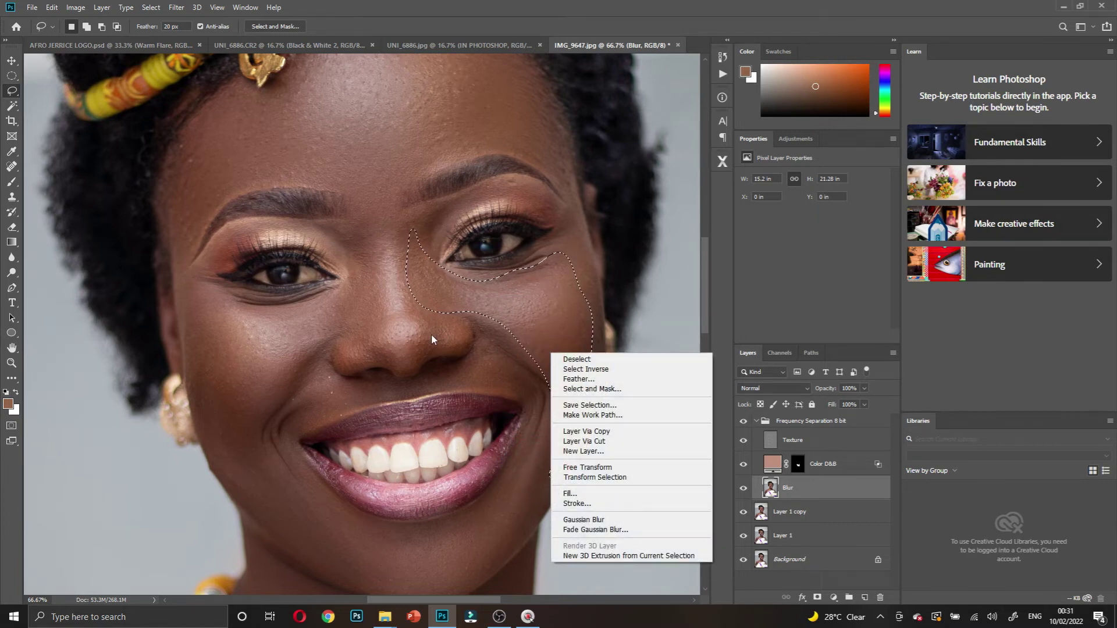
right_click(521, 302)
click(559, 478)
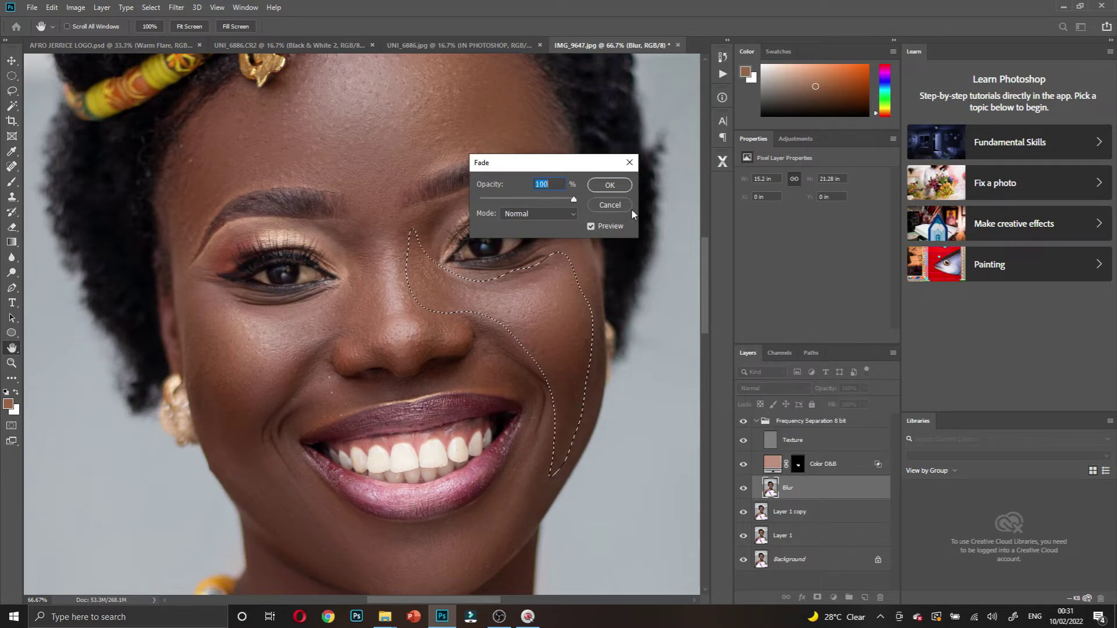
click(610, 185)
key(l)
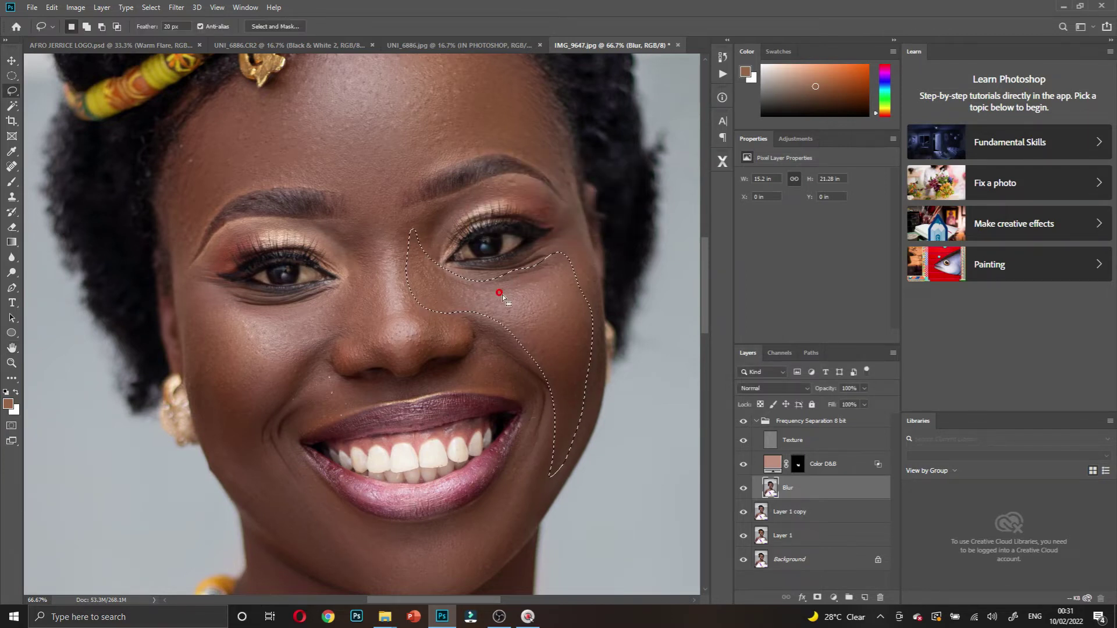
click(376, 309)
- Try blurring a lassoed area of the image-left cheek from the under-eye to the chin, then undo it and deselect
scroll(344, 309, down, 1)
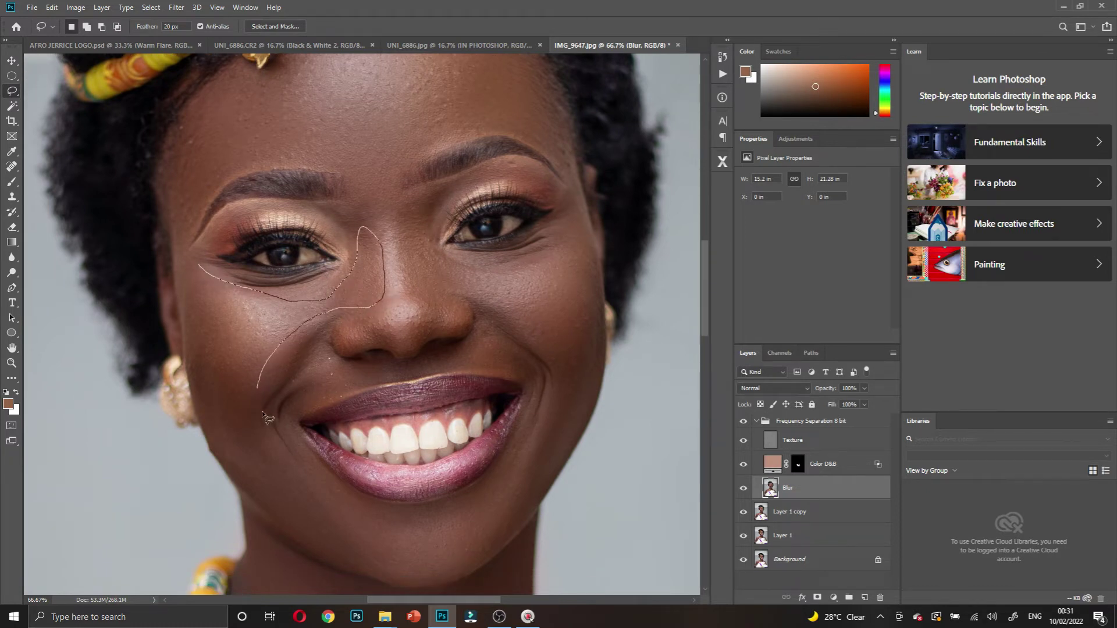
mouse_move(361, 546)
mouse_down()
mouse_move(327, 550)
mouse_move(257, 510)
mouse_move(217, 454)
mouse_up()
drag(204, 386, 189, 326)
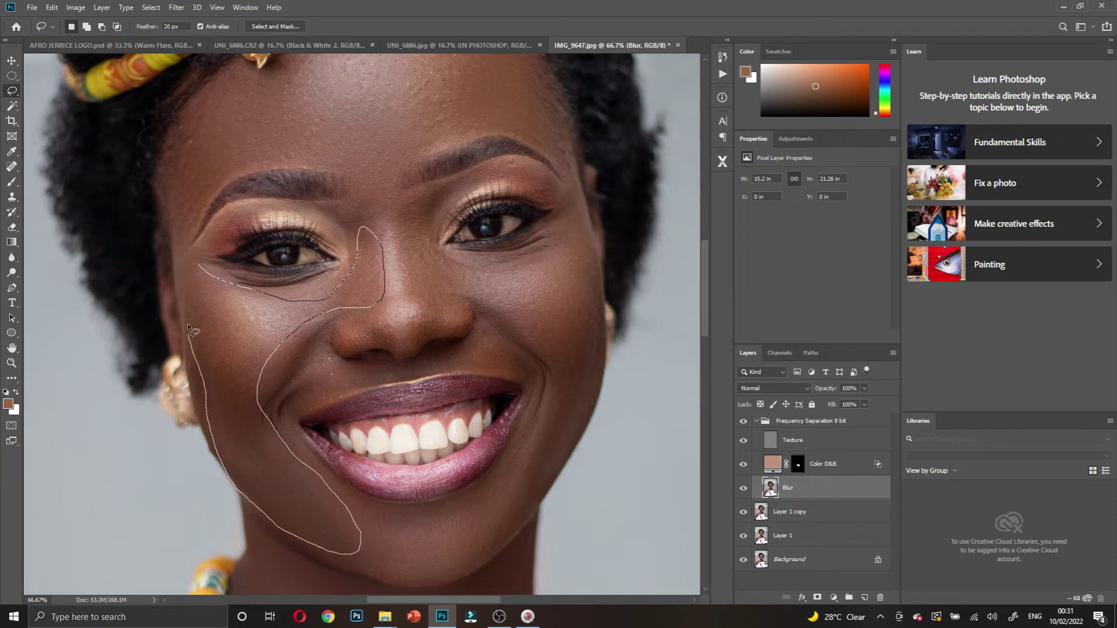
drag(188, 266, 190, 264)
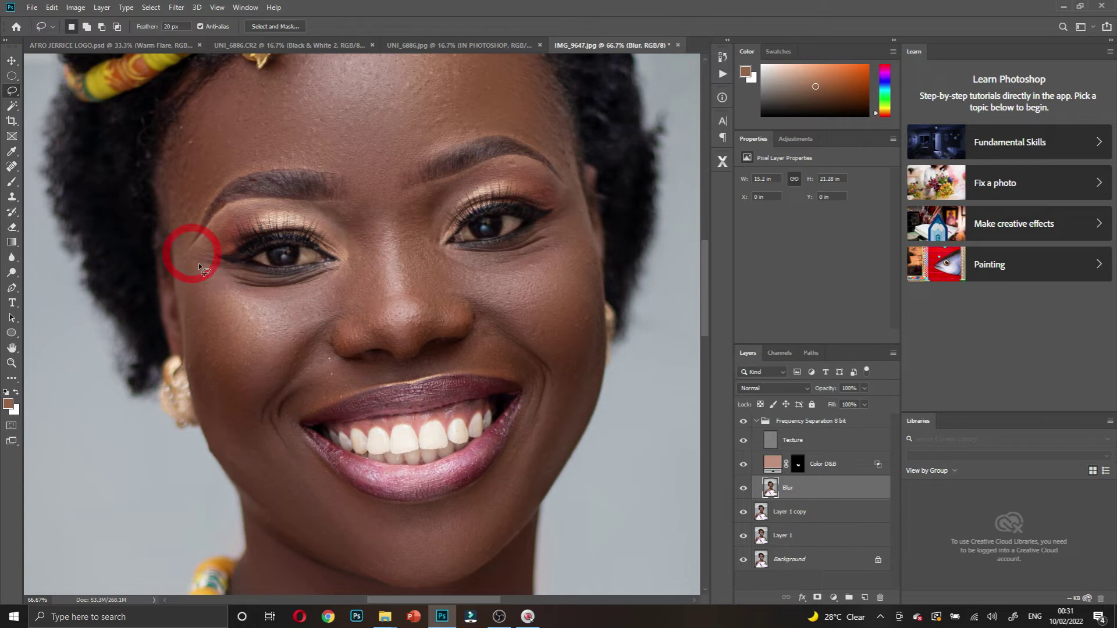
right_click(214, 316)
click(268, 484)
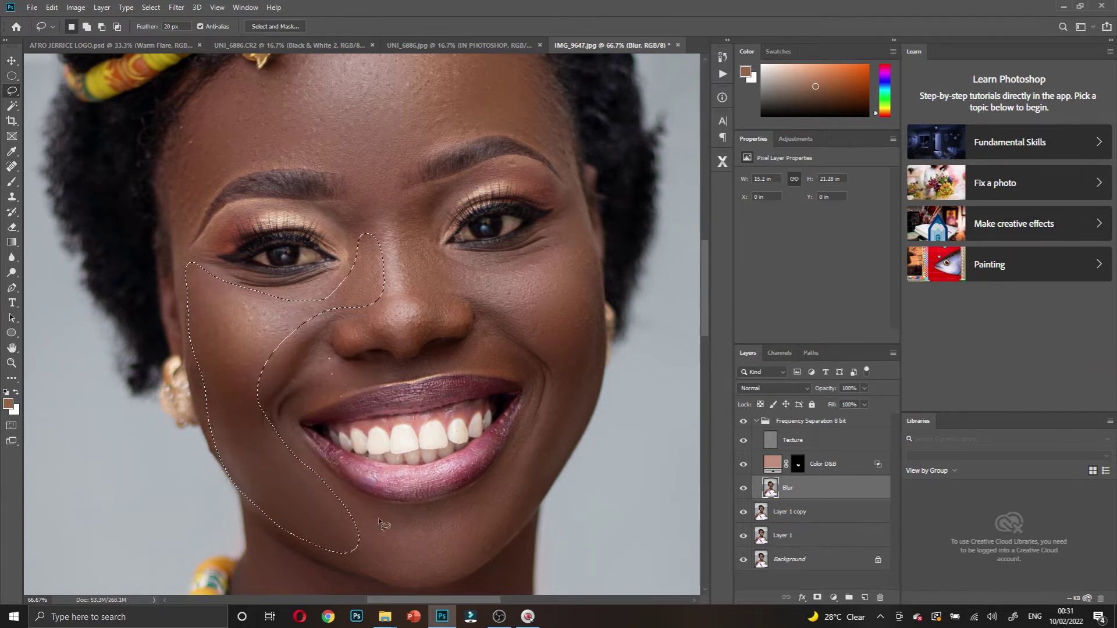
key(ctrl+z)
click(233, 475)
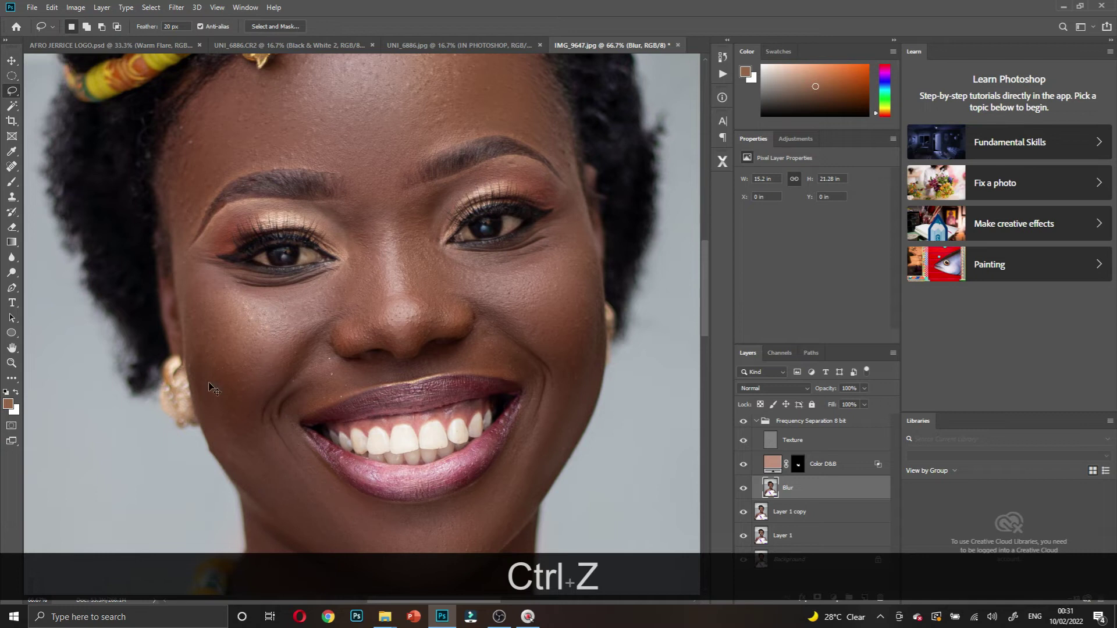
- Lasso the image-left cheek from the under-eye along the smile line to the chin, reapply the Gaussian Blur, and deselect
mouse_move(197, 272)
mouse_down()
mouse_move(245, 302)
mouse_move(317, 291)
mouse_up()
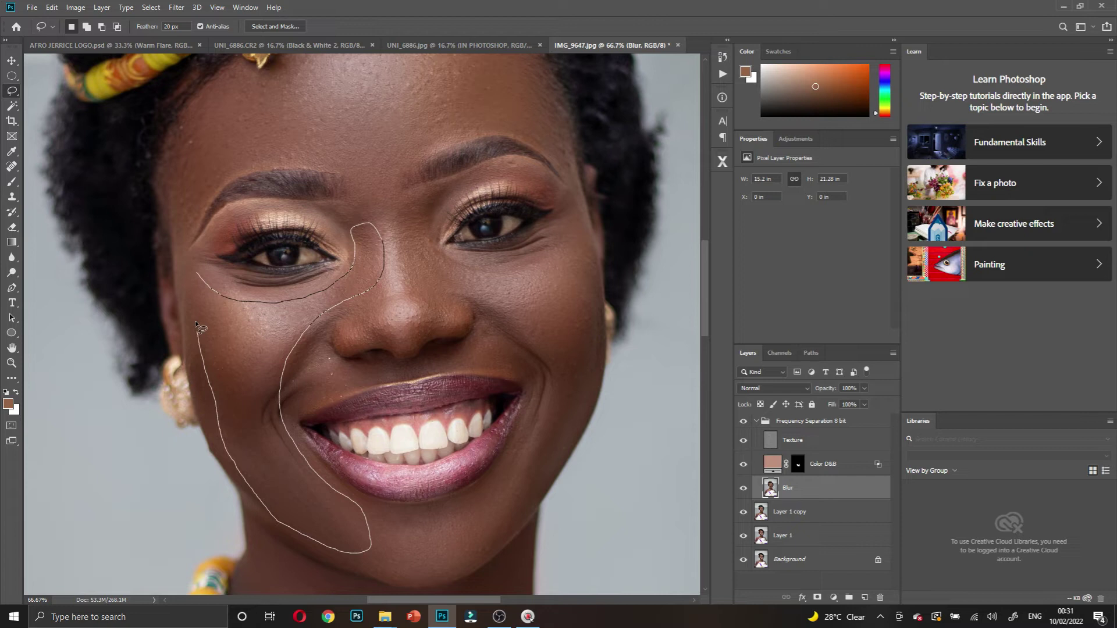
drag(196, 271, 198, 274)
right_click(224, 341)
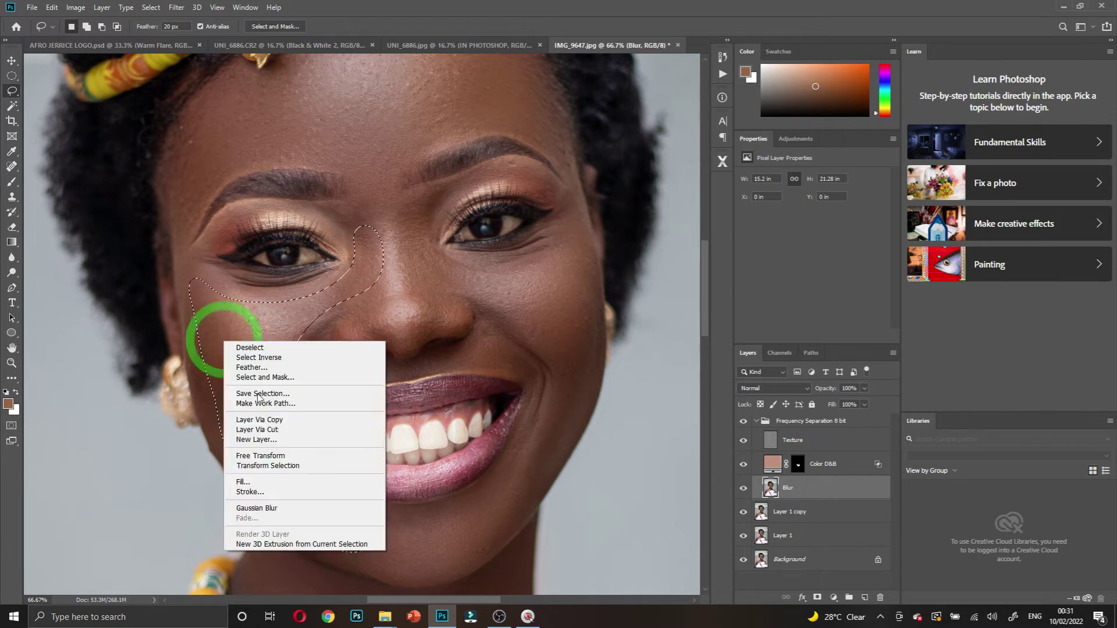
click(269, 510)
click(404, 518)
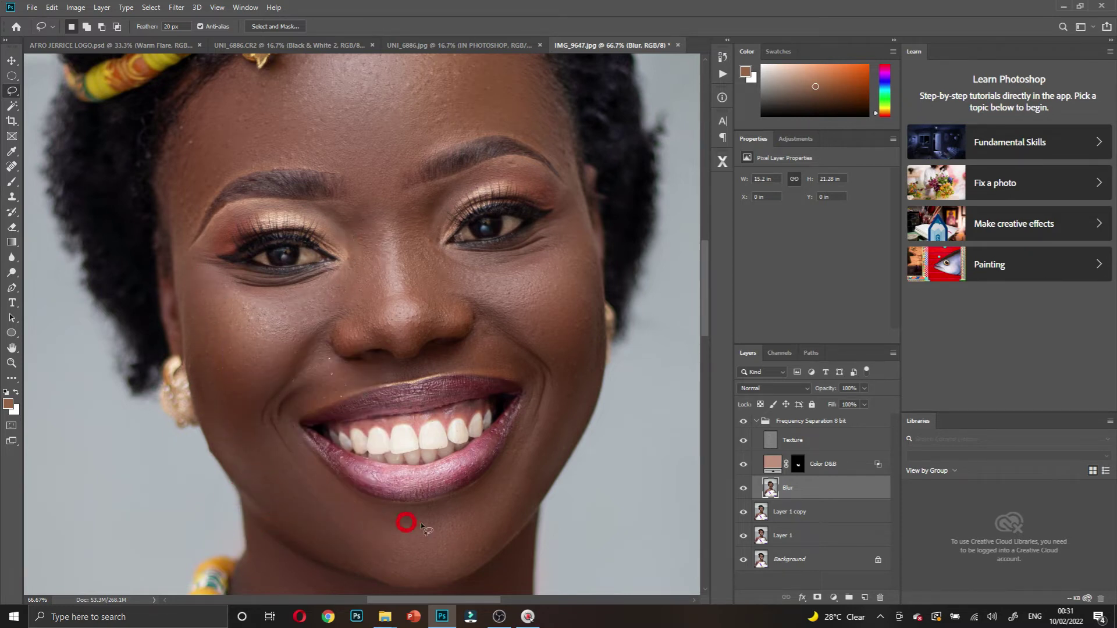
- Lasso the neck skin on the Texture layer, from just below the jawline down between the two necklace strands
ctrl+alt+click(352, 512)
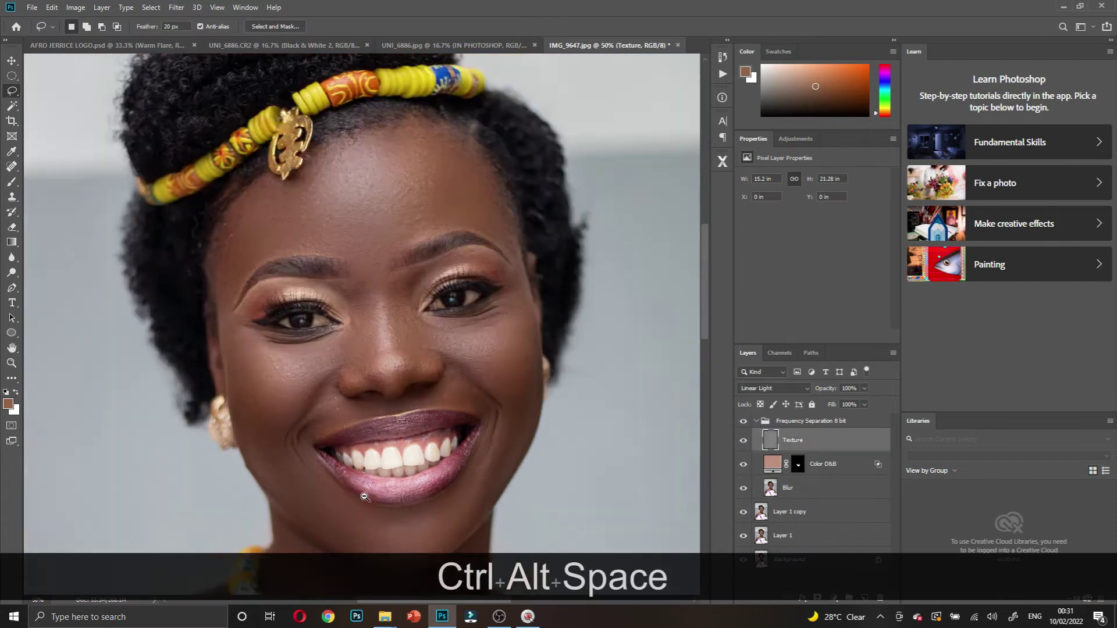
ctrl+alt+click(366, 459)
scroll(385, 471, down, 5)
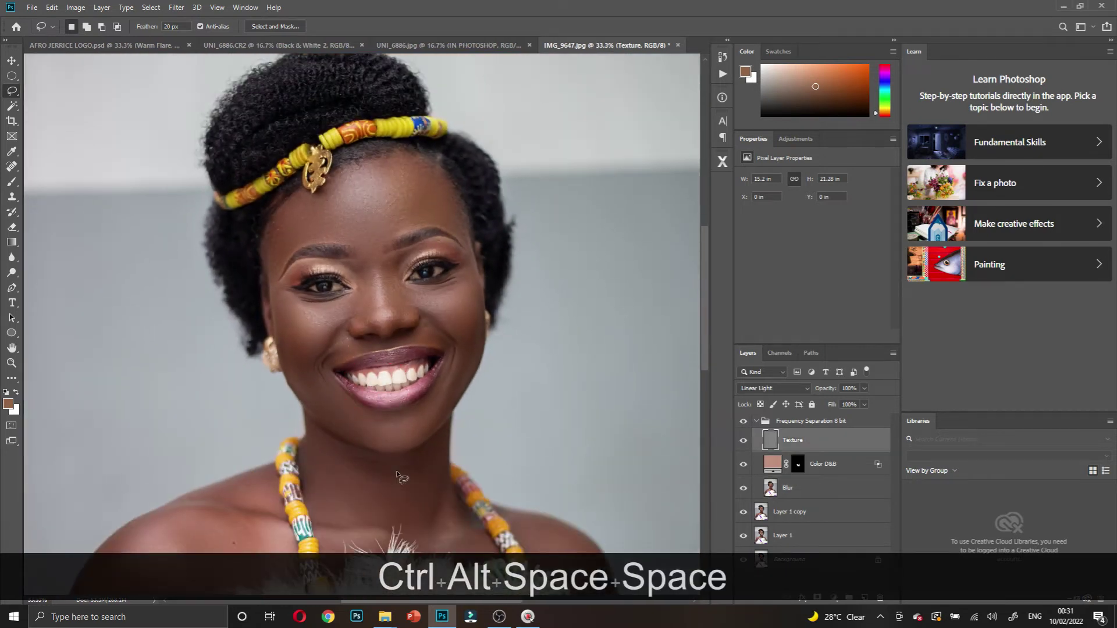
ctrl+click(374, 412)
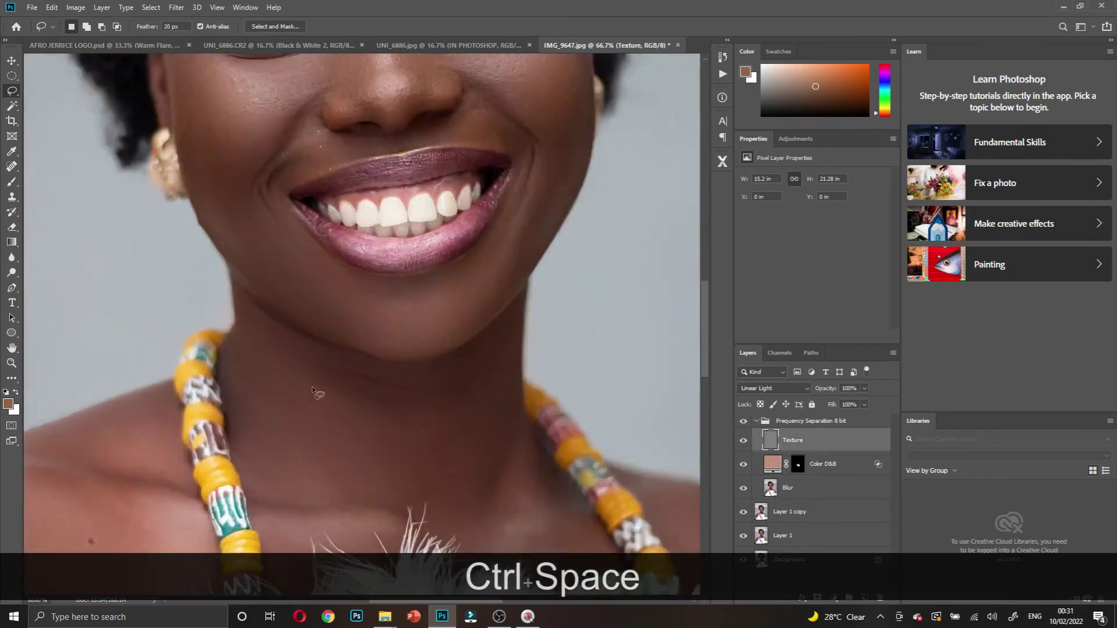
drag(294, 329, 266, 344)
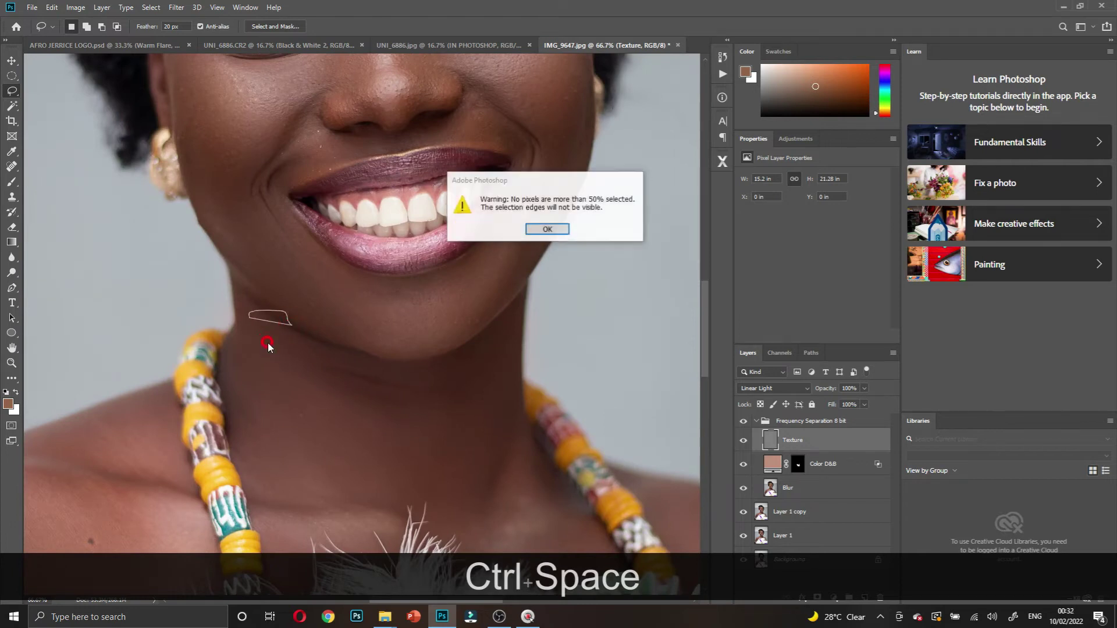
key(Return)
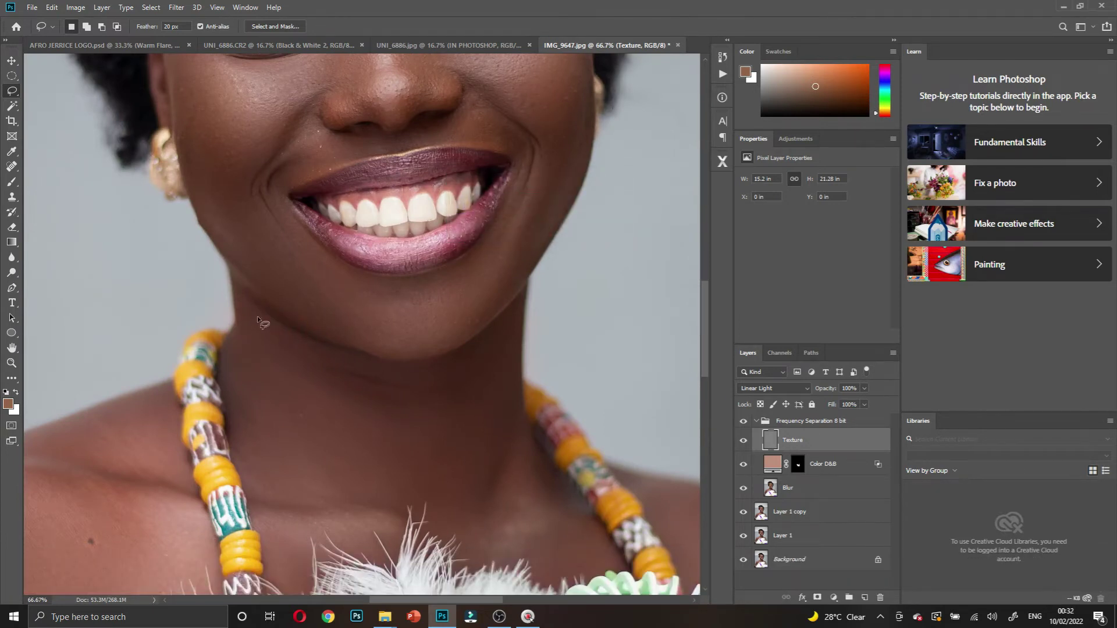
mouse_move(313, 352)
mouse_down()
mouse_move(432, 373)
mouse_move(466, 358)
mouse_up()
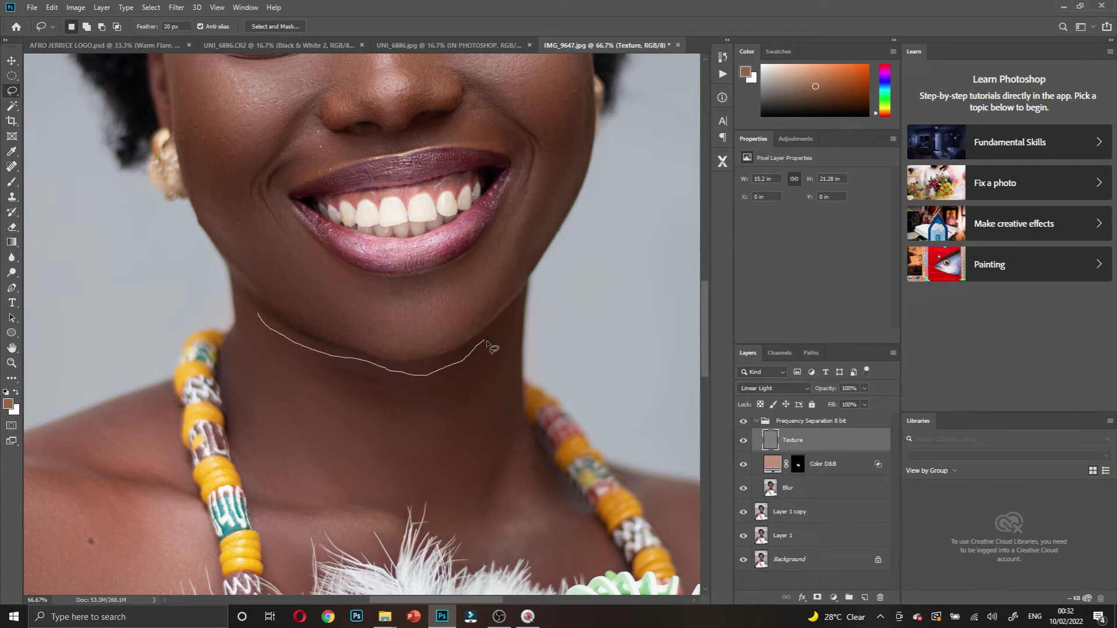
mouse_move(488, 428)
mouse_down()
mouse_move(436, 500)
mouse_move(270, 494)
mouse_move(251, 476)
mouse_move(230, 404)
mouse_move(232, 372)
mouse_move(258, 315)
mouse_up()
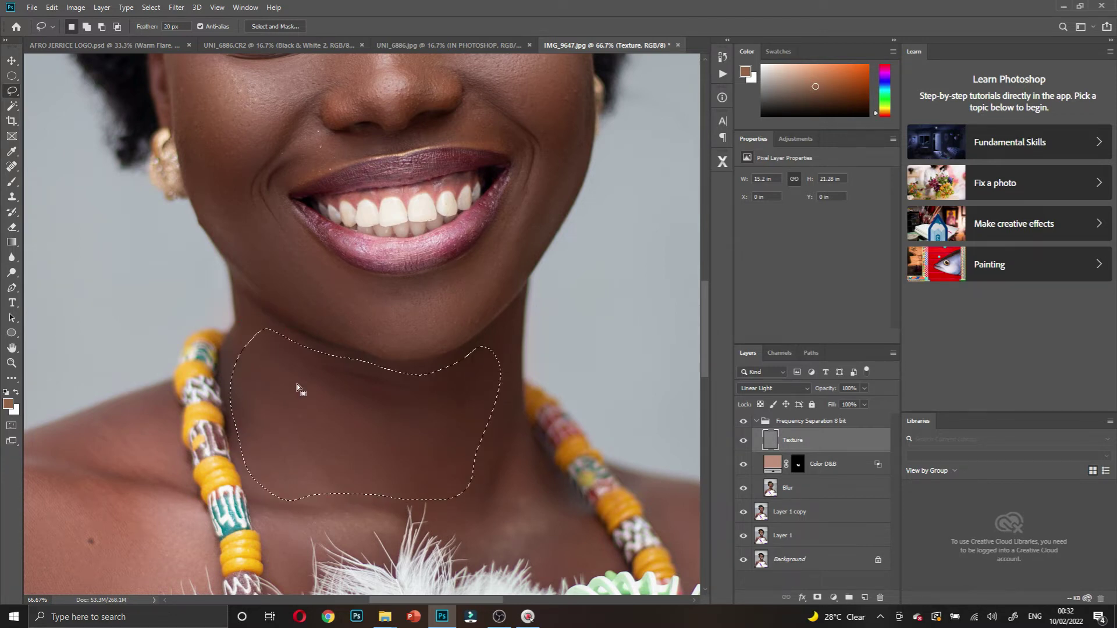
- Try the last Gaussian Blur on the selected neck skin of the Texture layer, then undo it
right_click(298, 387)
click(338, 551)
click(319, 332)
key(ctrl+z)
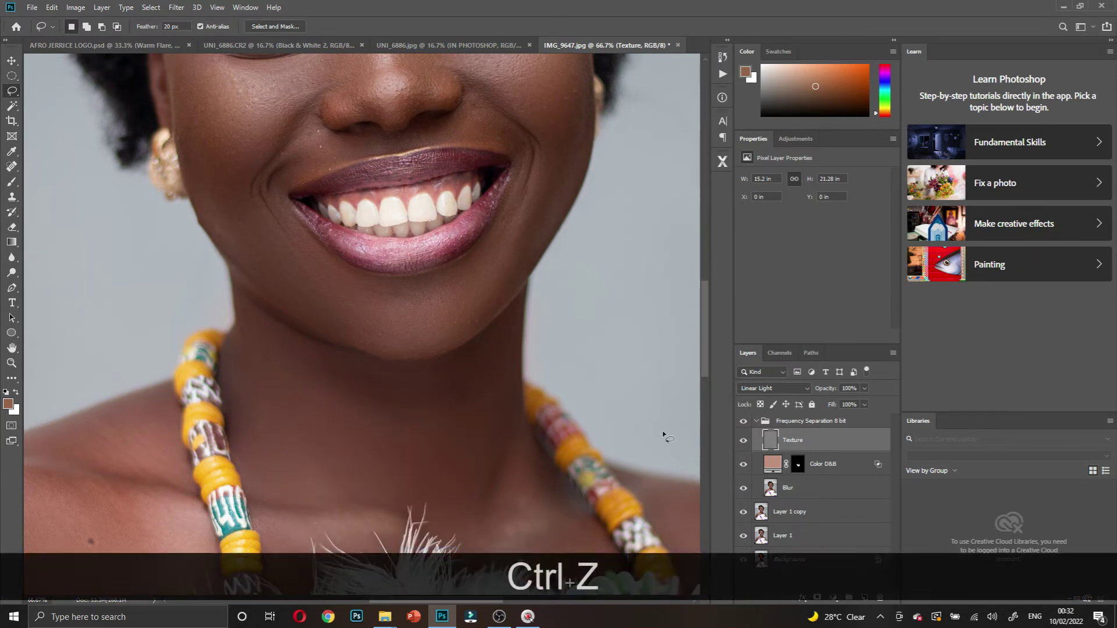
- Reapply the Gaussian Blur to the selected neck skin on the Blur layer instead of the Texture layer
click(777, 492)
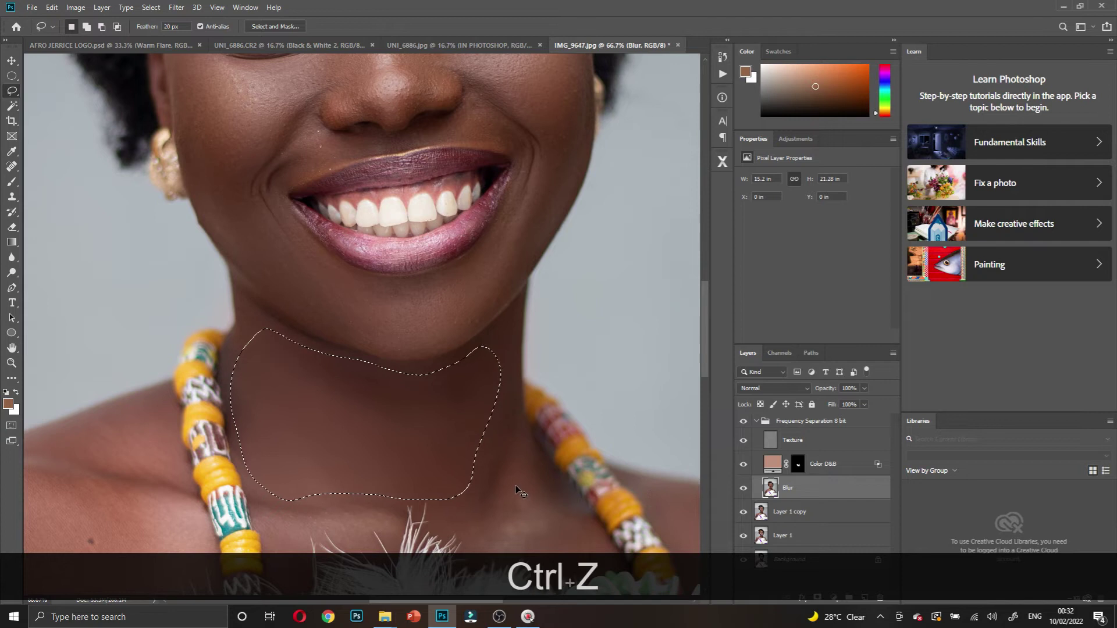
right_click(396, 228)
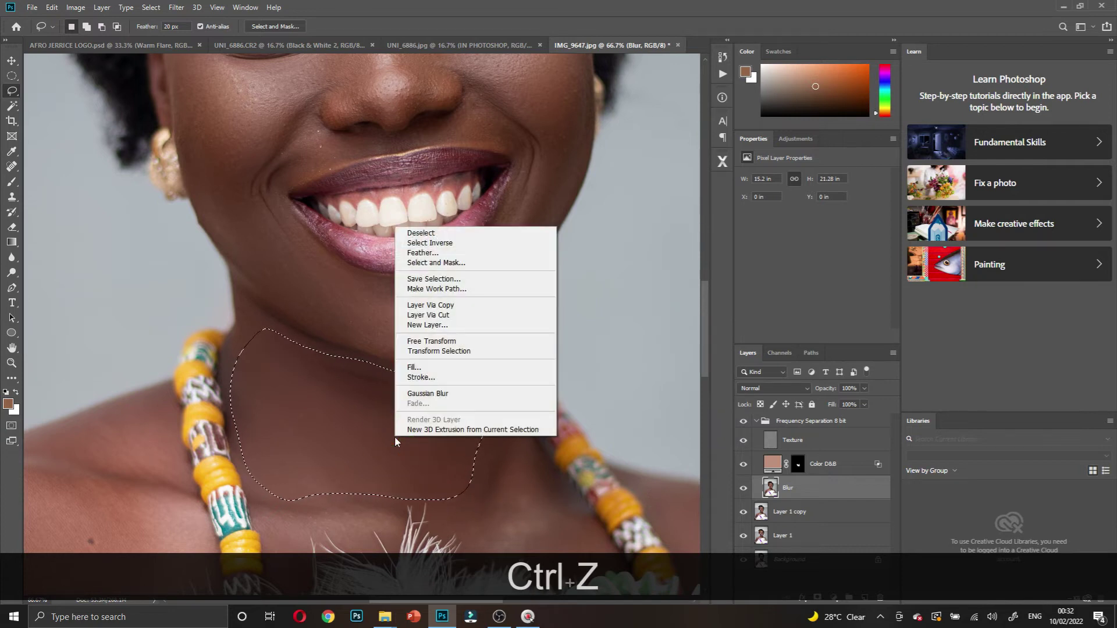
click(428, 393)
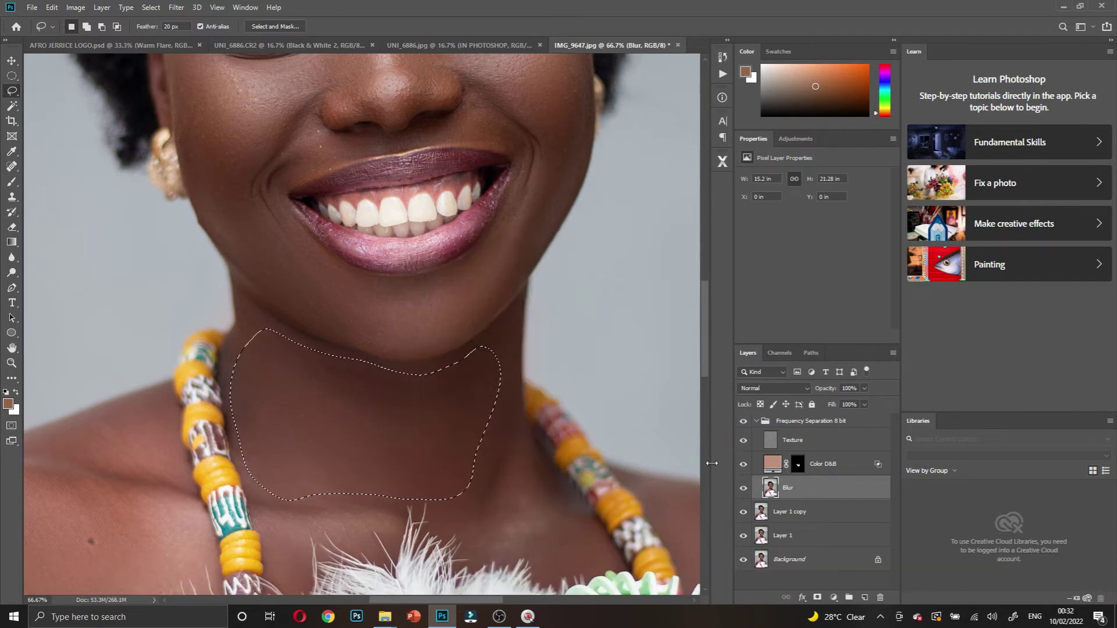
- Lasso the small skin patch on top of the image-left shoulder beside the necklace and apply the Gaussian Blur to it
ctrl+alt+click(428, 439)
ctrl+alt+click(429, 429)
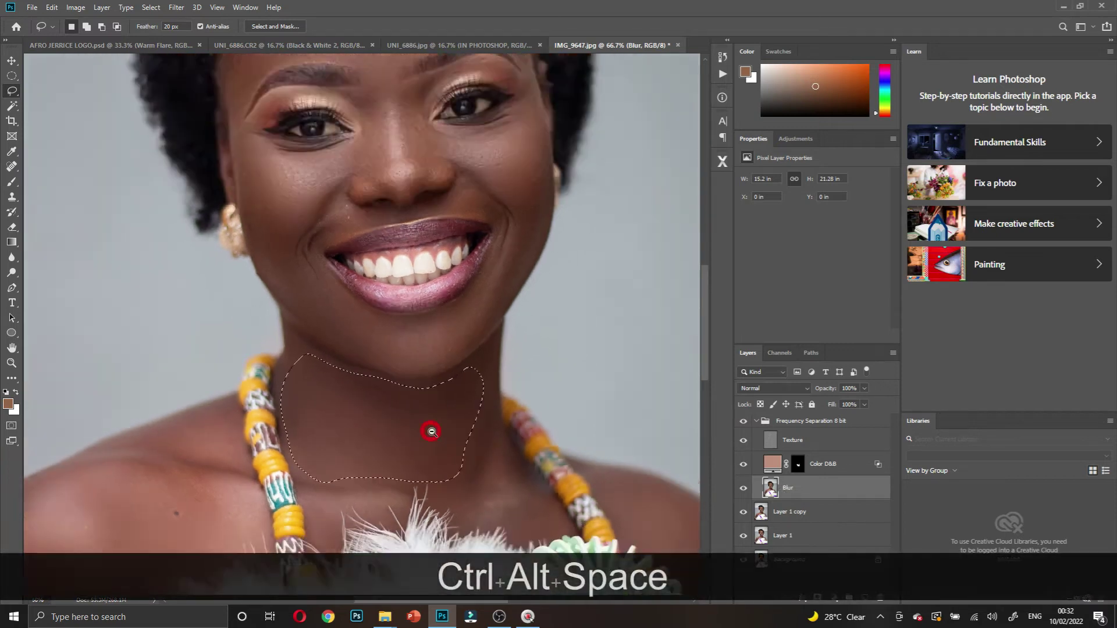
scroll(442, 446, down, 2)
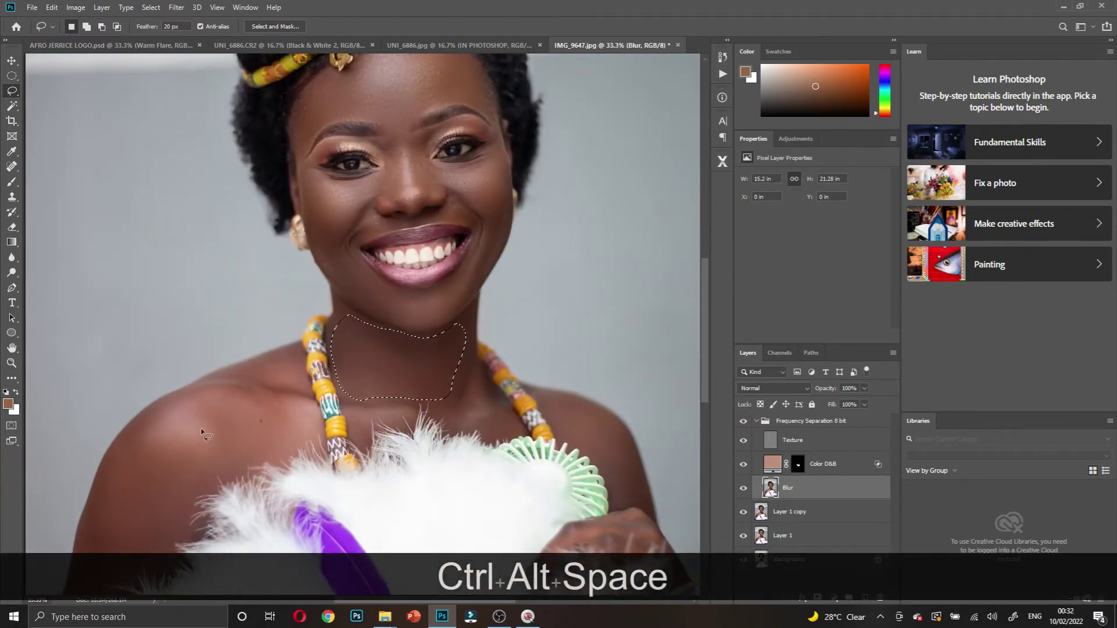
scroll(201, 431, down, 1)
ctrl+click(171, 408)
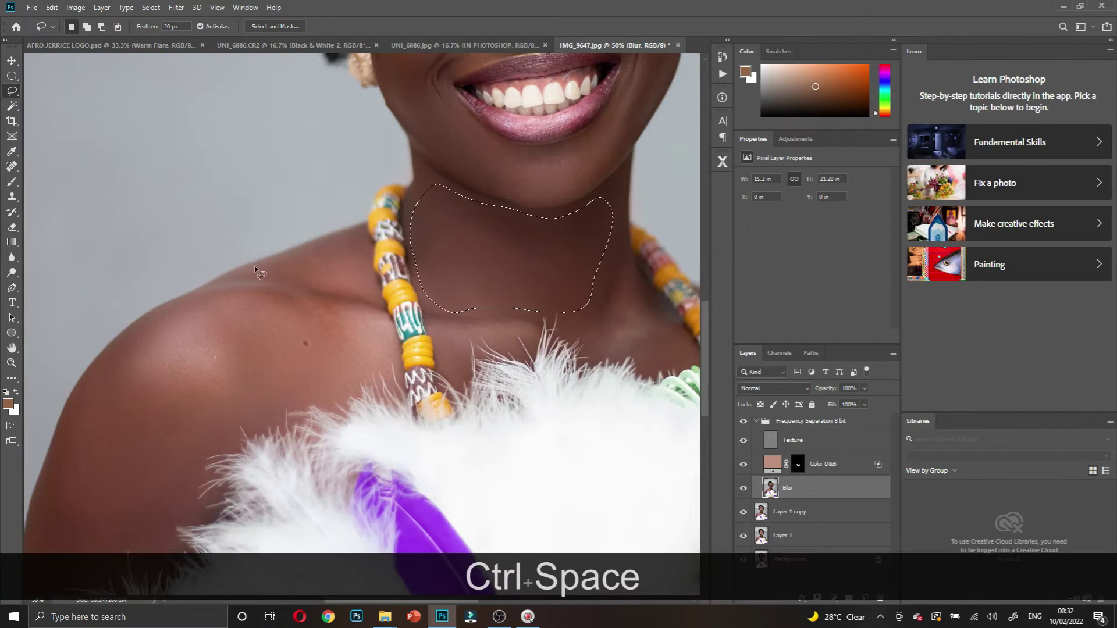
mouse_move(263, 269)
mouse_down()
mouse_move(348, 242)
mouse_move(367, 276)
mouse_move(295, 284)
mouse_move(256, 273)
mouse_move(266, 270)
mouse_up()
right_click(315, 279)
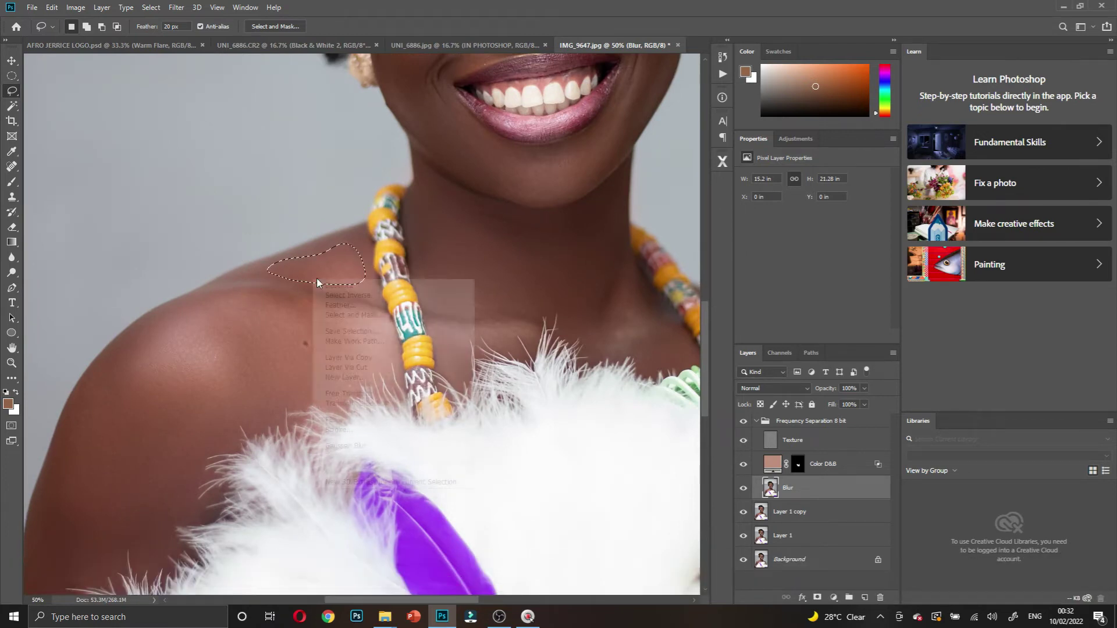
click(346, 446)
- Lasso the image-left shoulder and upper chest between the shoulder's outer curve and the necklace, and apply the Gaussian Blur
mouse_move(218, 299)
mouse_down()
mouse_move(271, 303)
mouse_move(372, 341)
mouse_move(315, 401)
mouse_up()
drag(247, 415, 141, 382)
drag(189, 310, 216, 300)
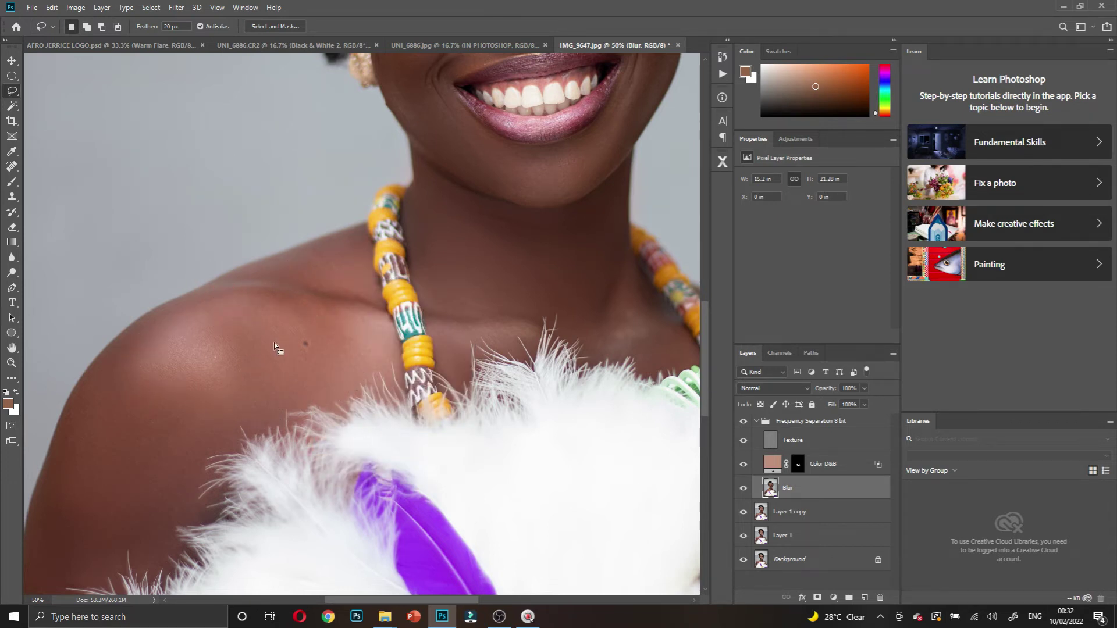
right_click(277, 344)
click(314, 511)
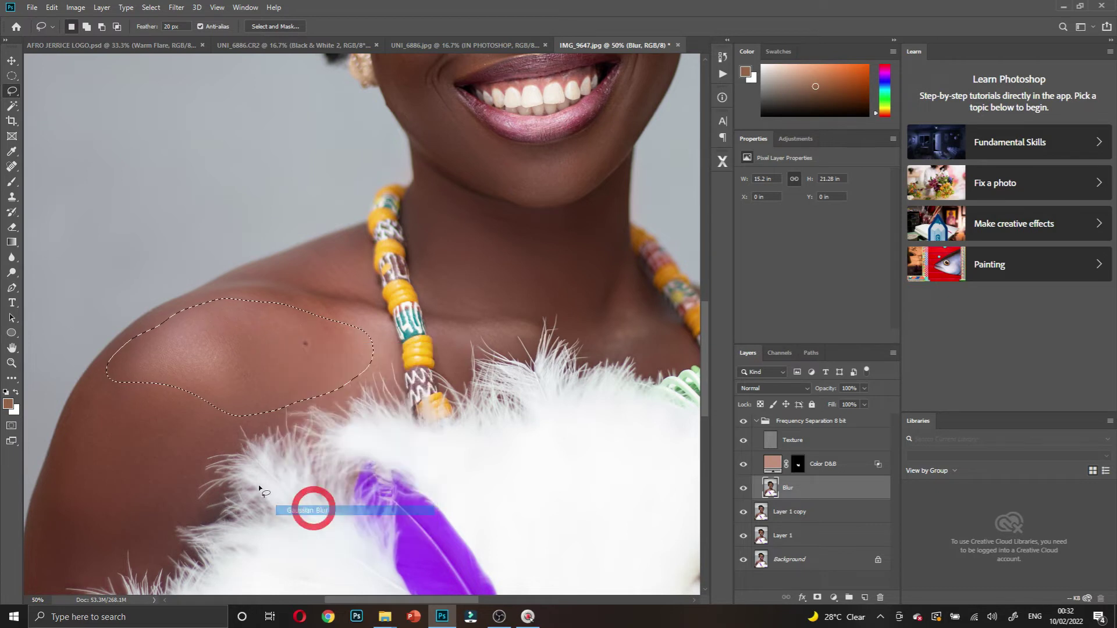
- Lasso the image-left upper arm on the Blur layer, from below the shoulder down to the beaded armband, following the feather edge
ctrl+alt+click(137, 446)
scroll(152, 429, down, 2)
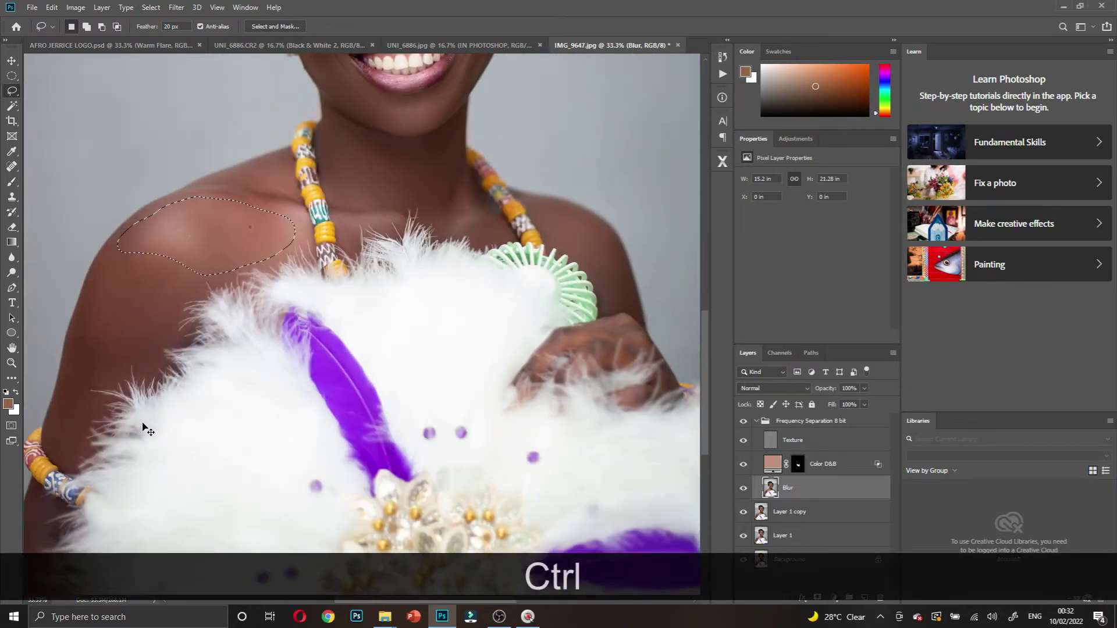
scroll(186, 409, left, 3)
scroll(186, 409, up, 2)
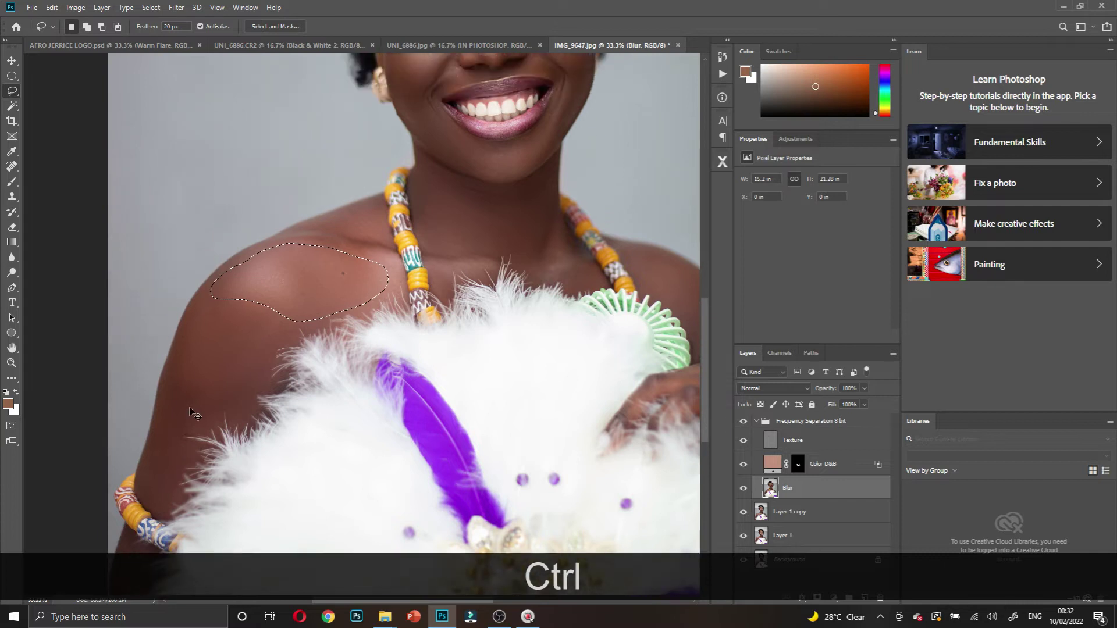
scroll(192, 412, left, 3)
drag(226, 472, 271, 328)
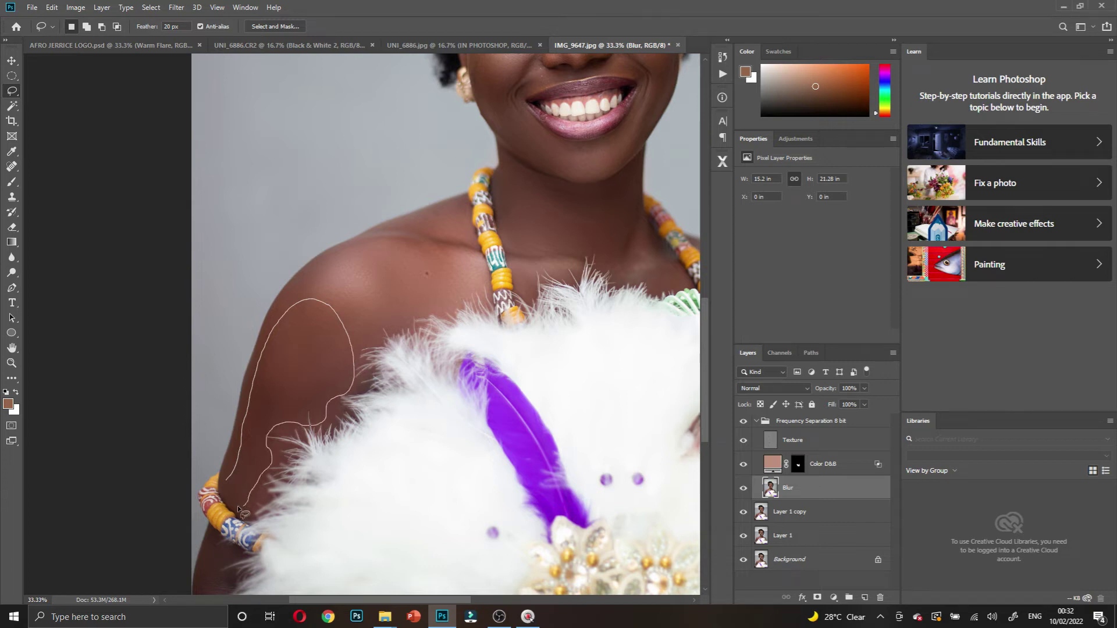
- Lasso the skin of the upper arm above the beaded armlet on the Blur layer, apply Gaussian Blur and deselect
drag(234, 470, 231, 474)
right_click(300, 383)
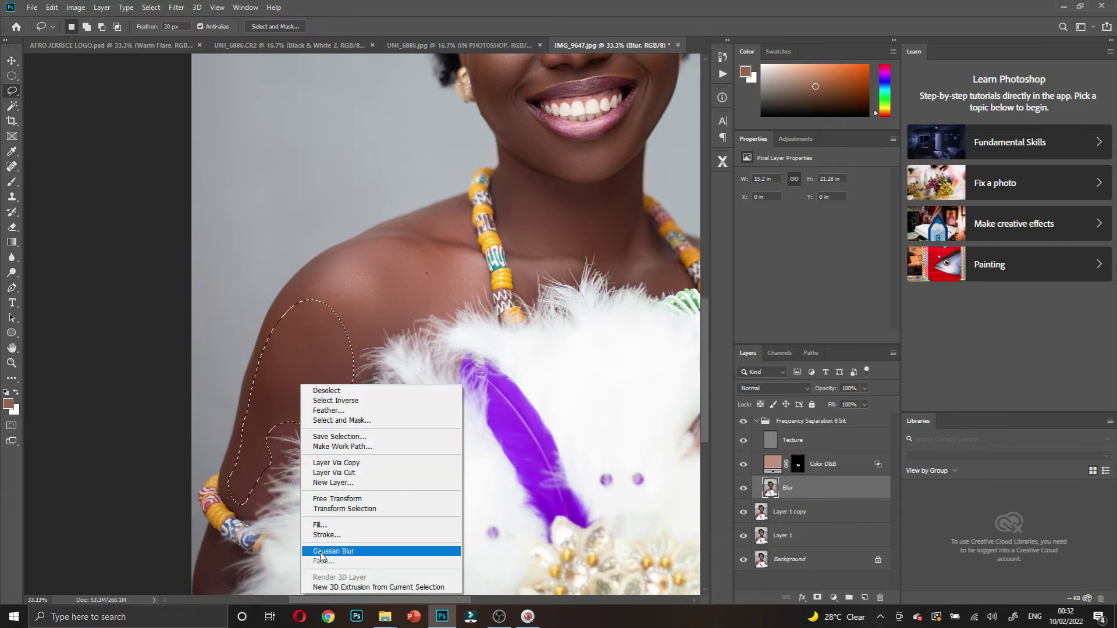
click(322, 551)
click(385, 336)
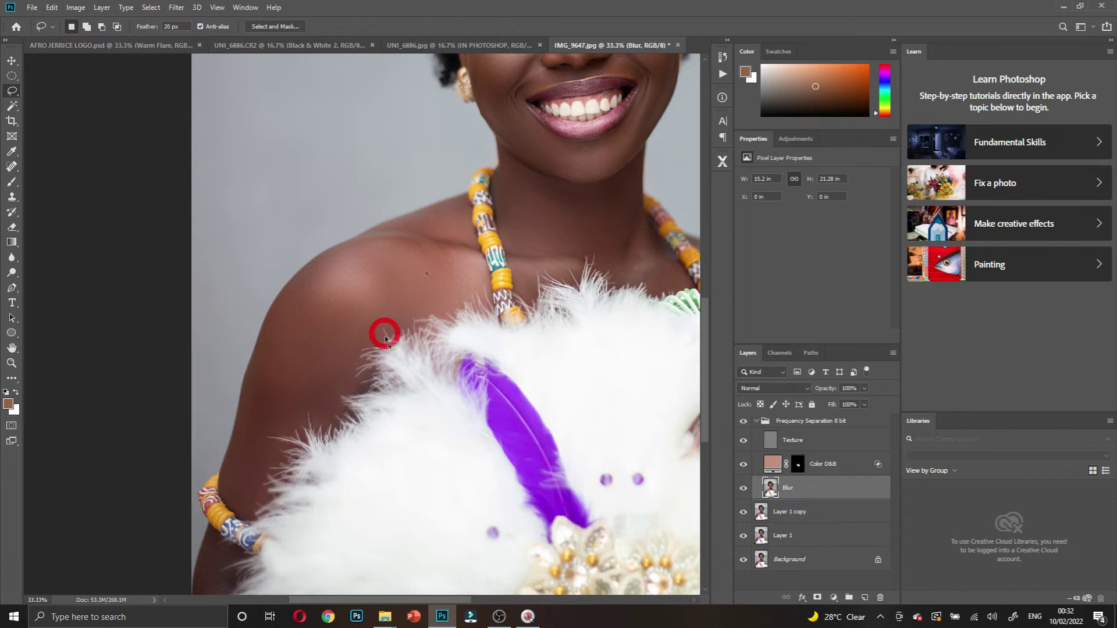
- Lasso the opposite shoulder beside the green fan ornament on the Blur layer, apply Gaussian Blur and deselect
ctrl+alt+click(361, 390)
ctrl+alt+click(361, 392)
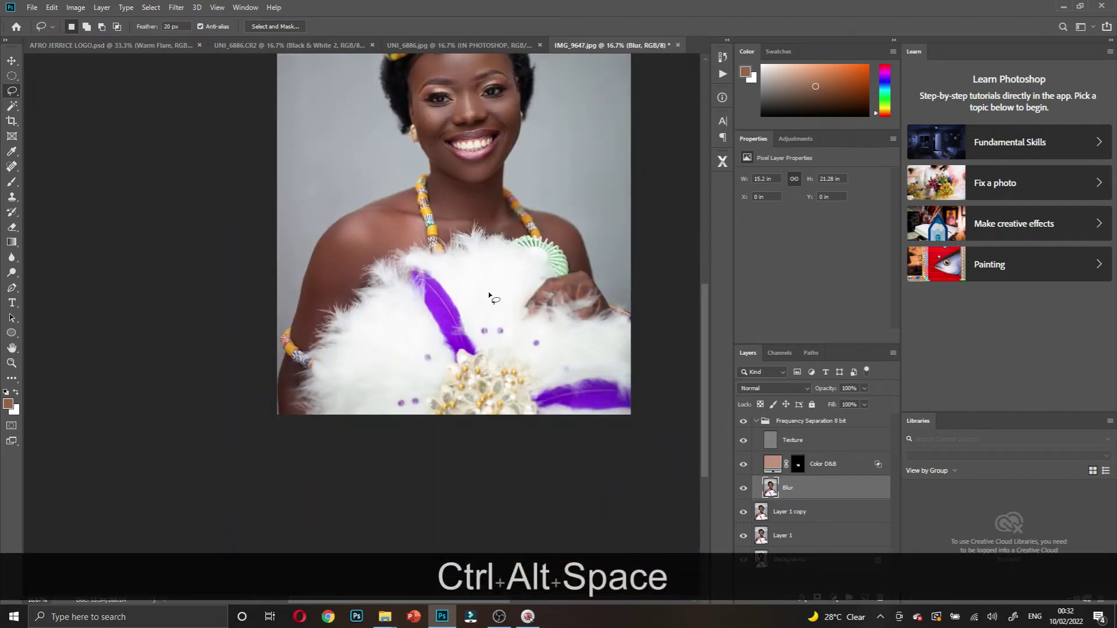
scroll(507, 259, right, 6)
scroll(500, 262, down, 1)
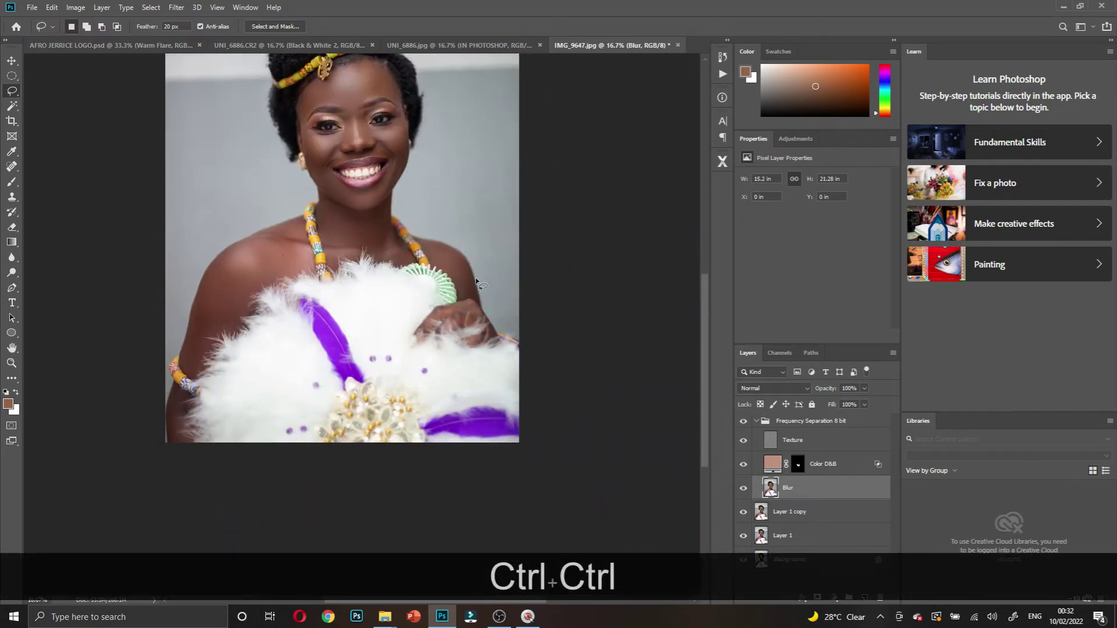
ctrl+click(458, 275)
ctrl+click(457, 271)
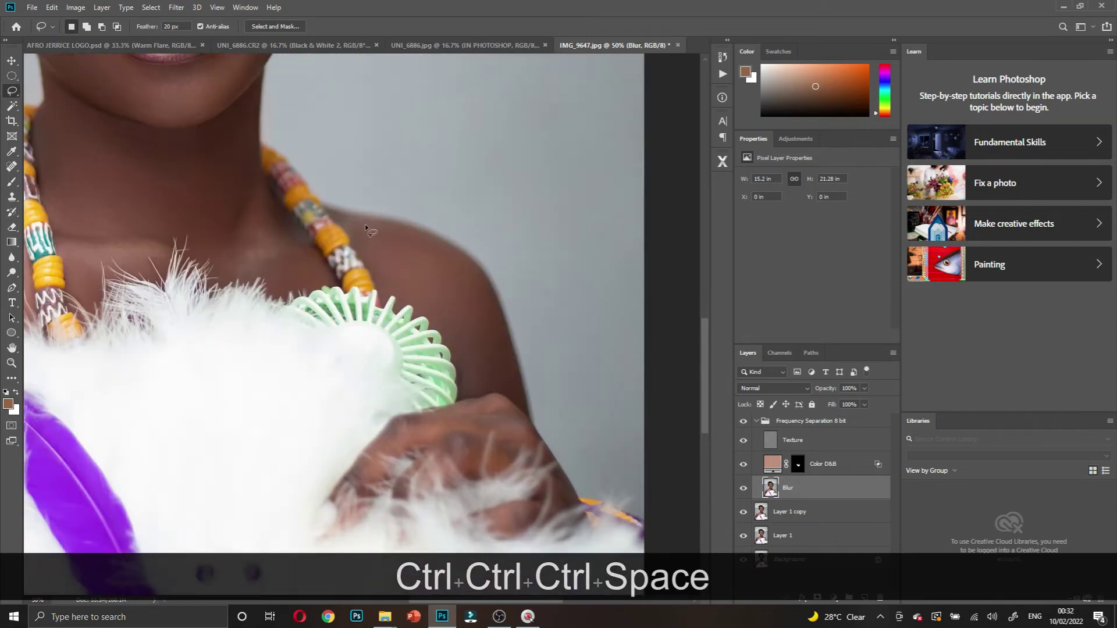
mouse_move(491, 308)
mouse_down()
mouse_move(505, 376)
mouse_move(488, 380)
mouse_move(445, 318)
mouse_move(390, 284)
mouse_up()
drag(365, 234, 367, 229)
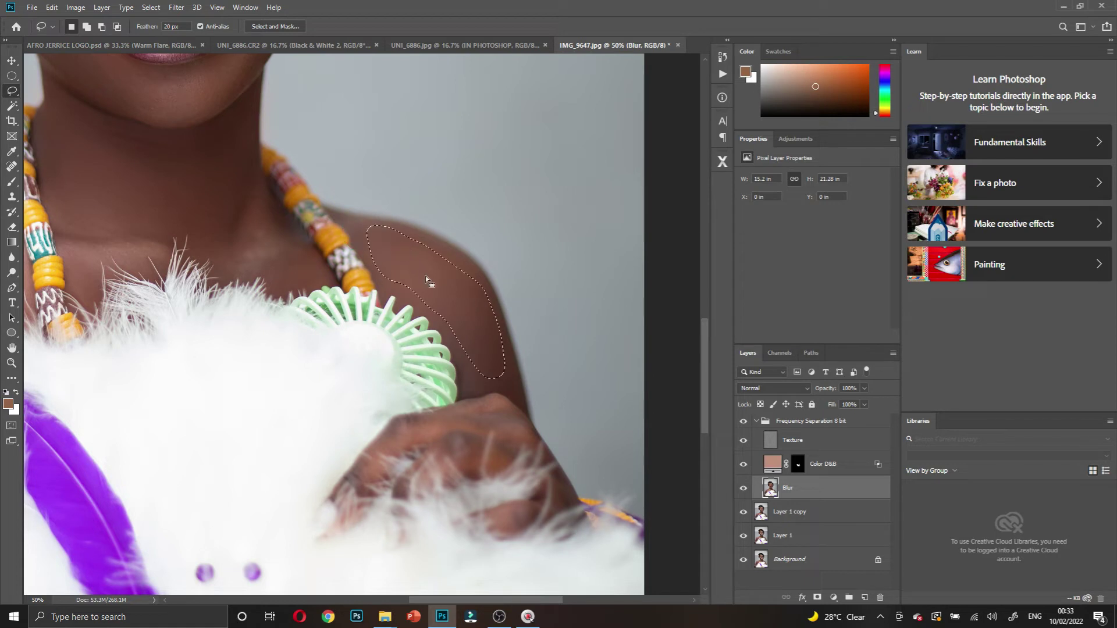
right_click(425, 276)
click(420, 403)
click(383, 381)
- Collapse the Frequency Separation 8 bit group and group it together with Layer 1 copy and Layer 1
ctrl+alt+click(336, 302)
ctrl+alt+click(337, 303)
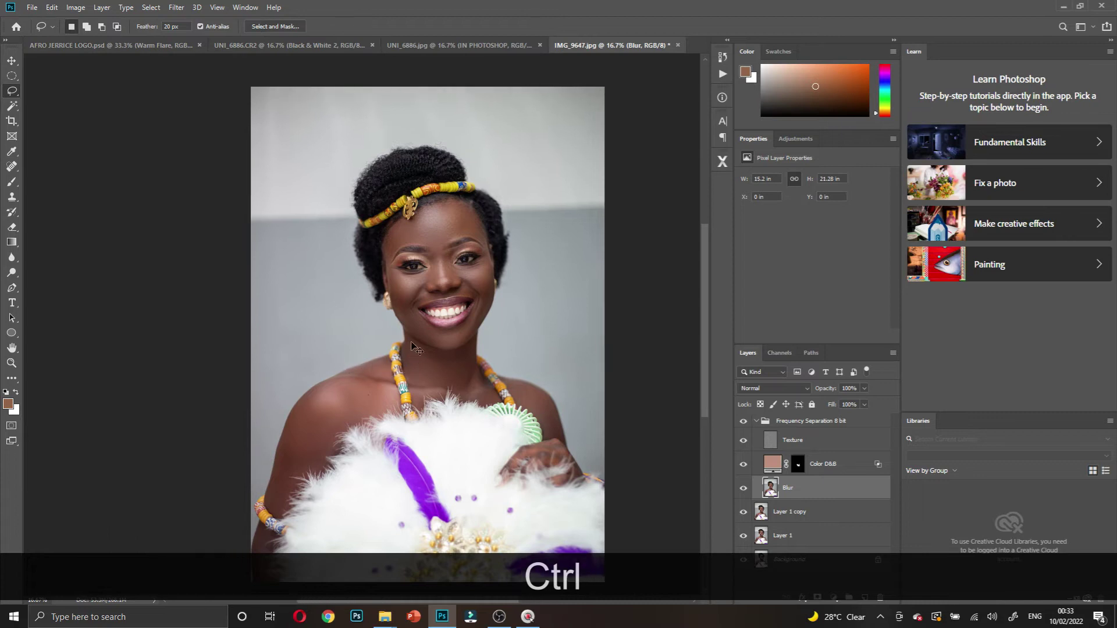
ctrl+click(377, 326)
scroll(460, 343, up, 1)
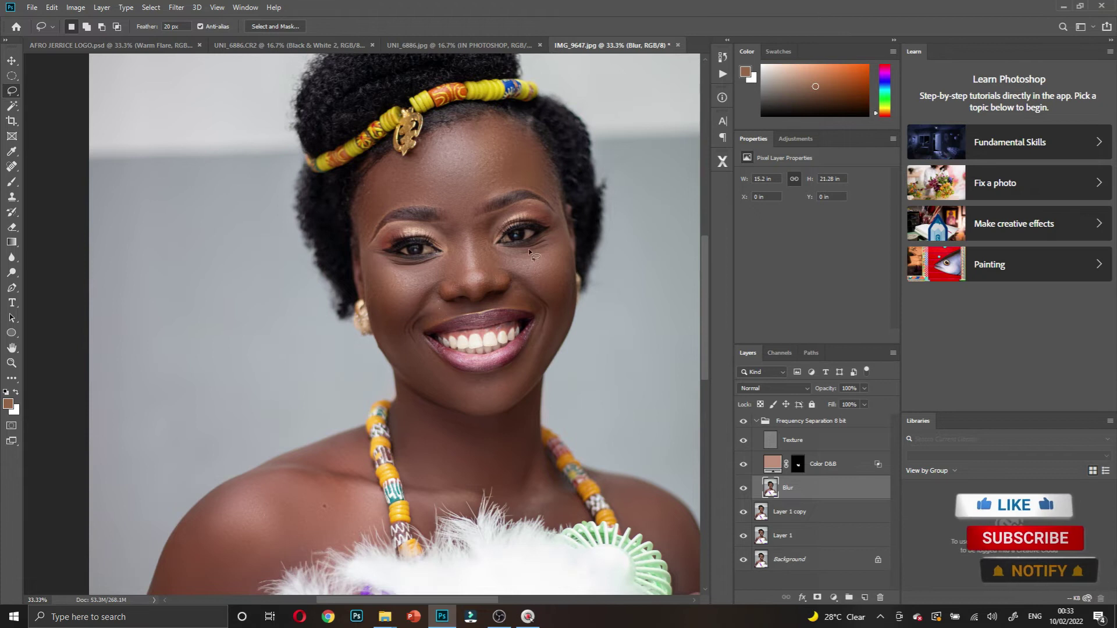
ctrl+click(472, 198)
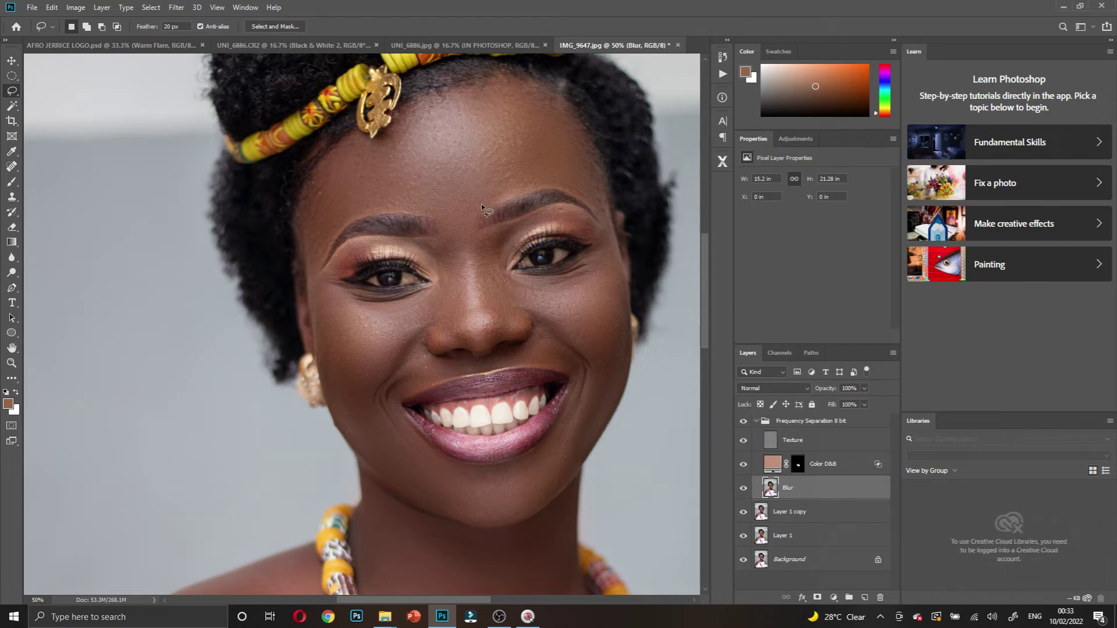
click(756, 420)
key(Caps_Lock)
click(787, 465)
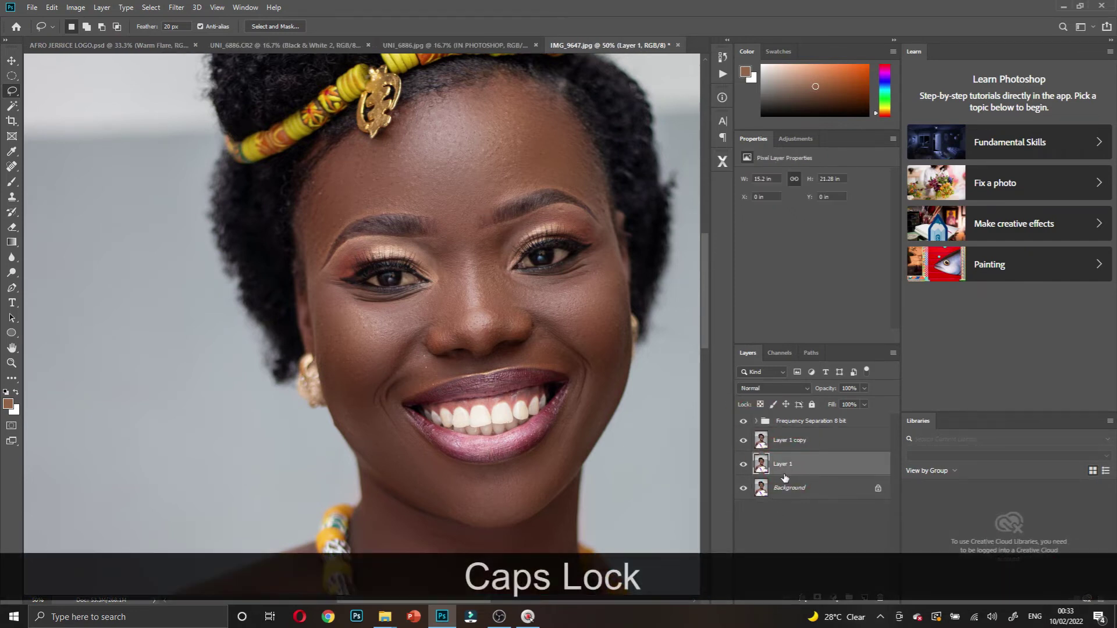
shift+click(803, 437)
key(ctrl+alt)
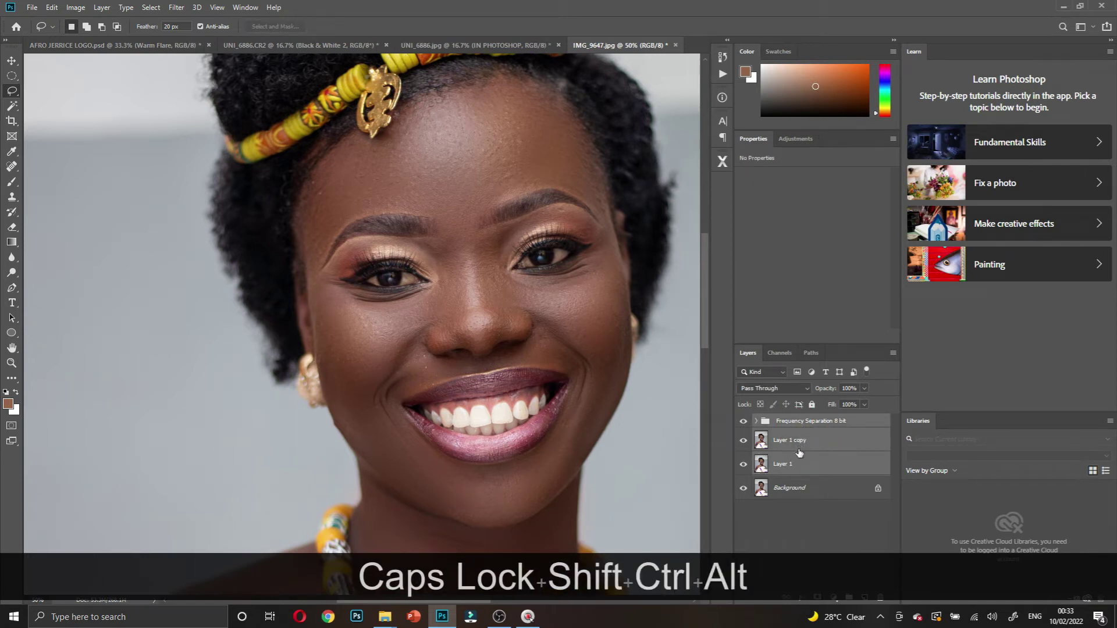
key(ctrl+g)
- Compare the retouched portrait with the original by toggling Group 1's visibility, on the face and across the whole photo
click(744, 422)
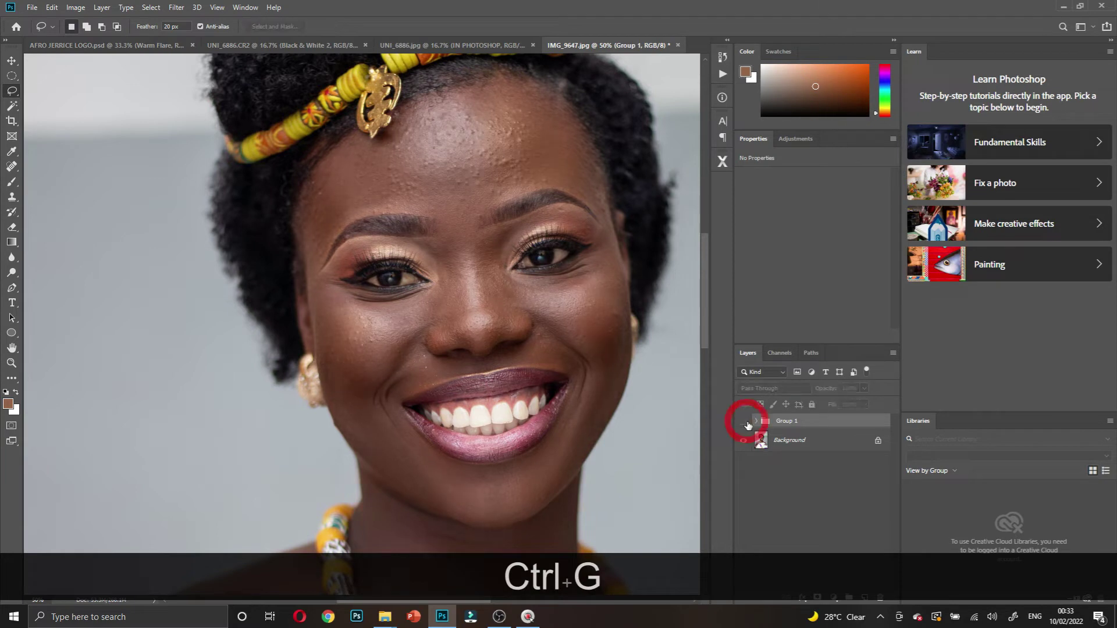
click(744, 422)
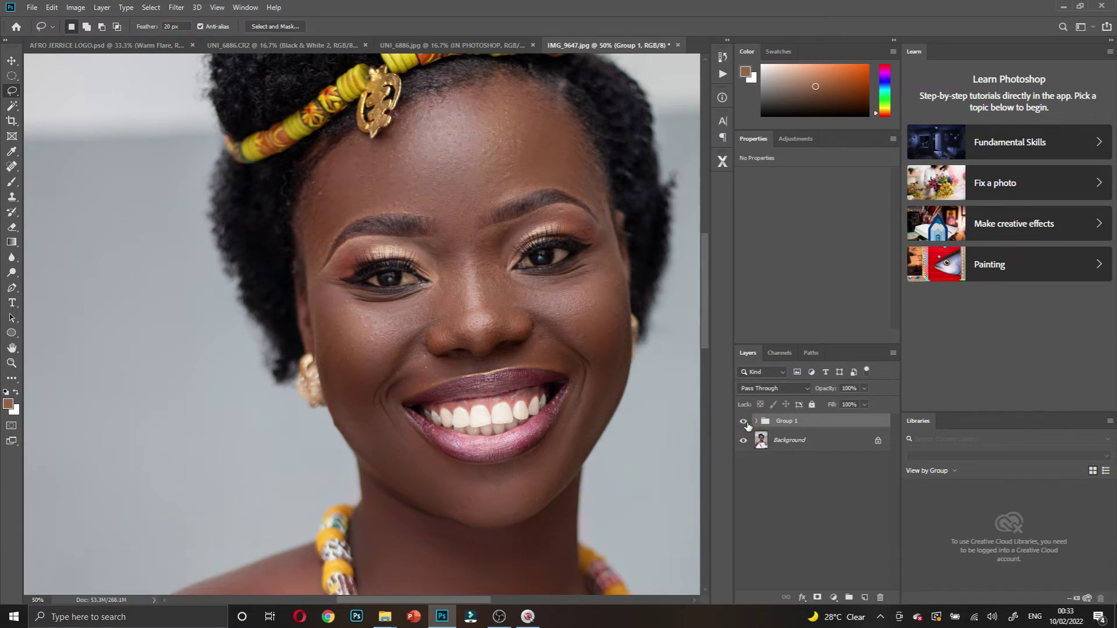
key(ctrl+alt+space)
ctrl+alt+click(554, 420)
ctrl+alt+click(555, 423)
ctrl+alt+click(556, 424)
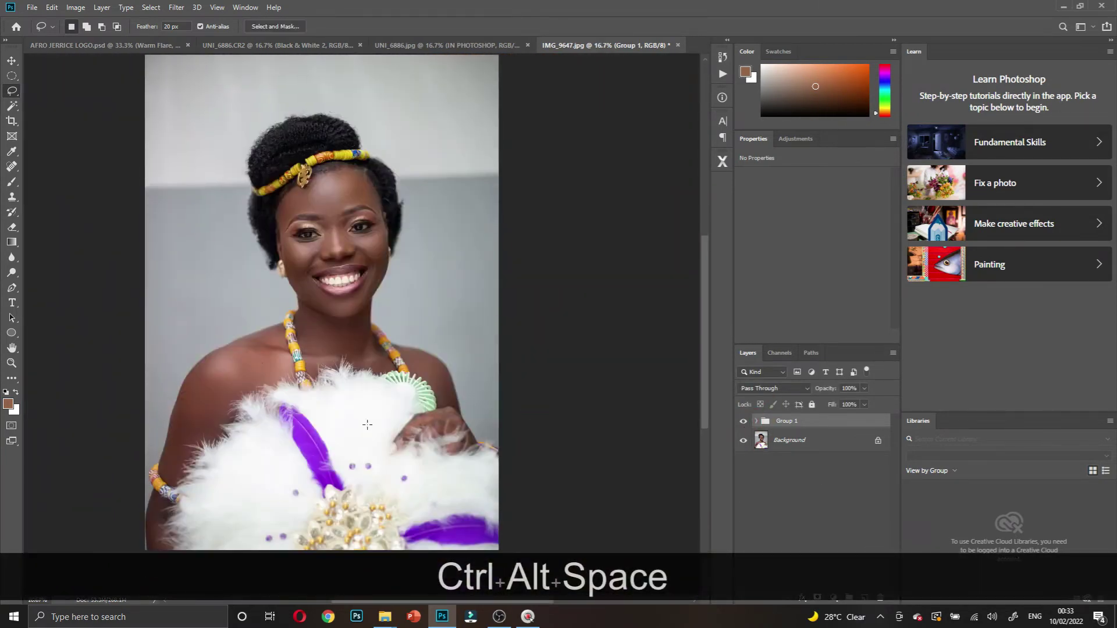
scroll(368, 425, left, 3)
click(743, 423)
click(740, 425)
click(738, 426)
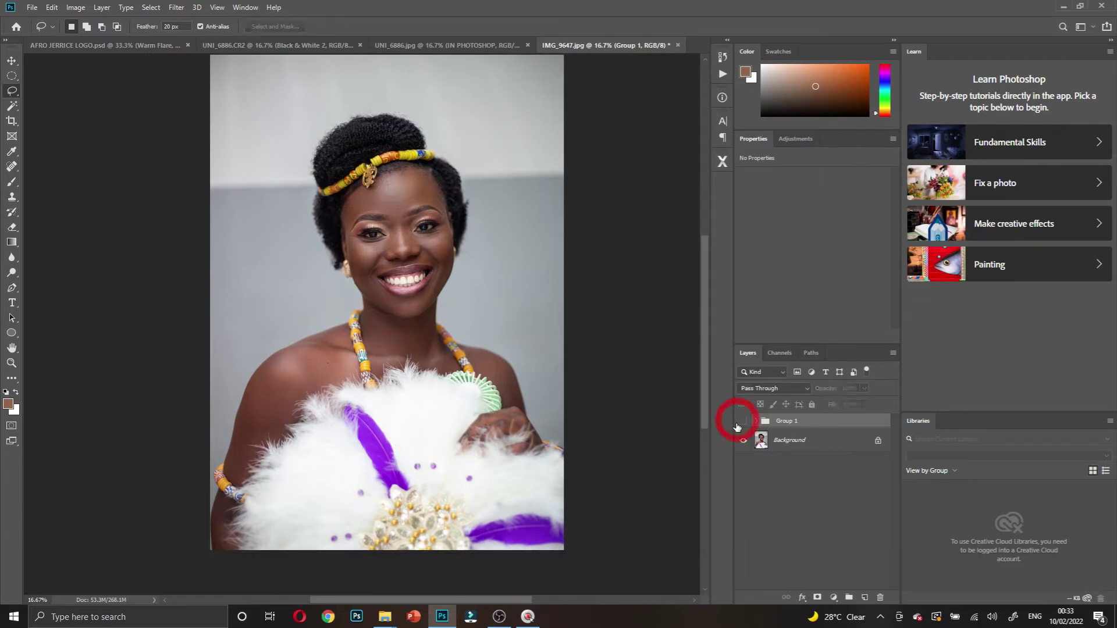
click(743, 421)
- Check the face retouch up close by hiding Group 1 and the Background, and make both visible again
key(ctrl+space)
ctrl+click(414, 248)
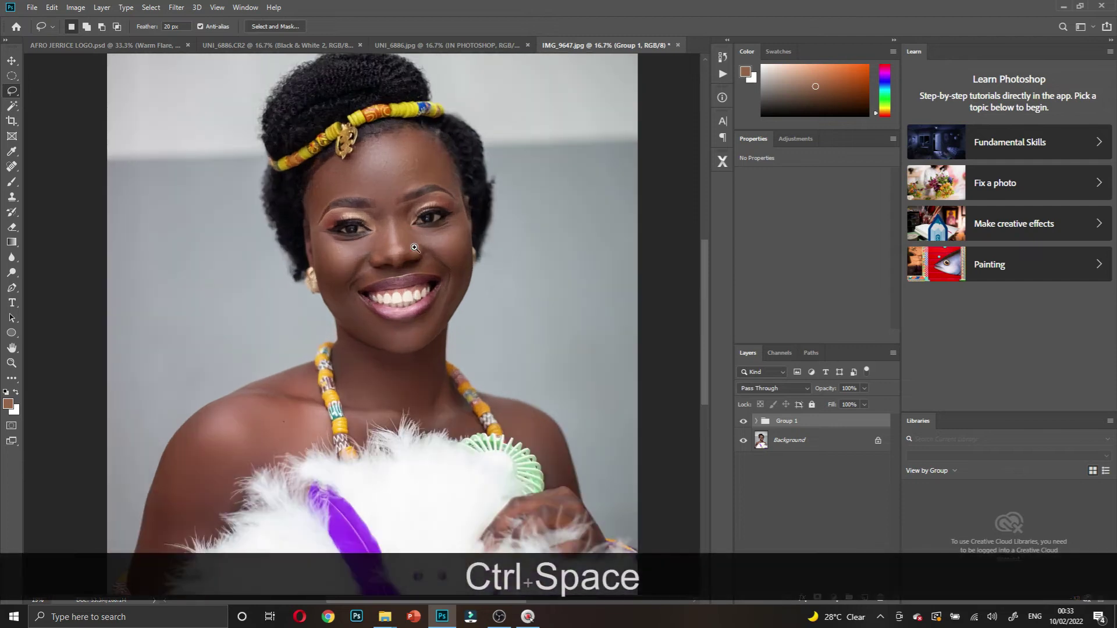
ctrl+click(414, 248)
ctrl+click(442, 274)
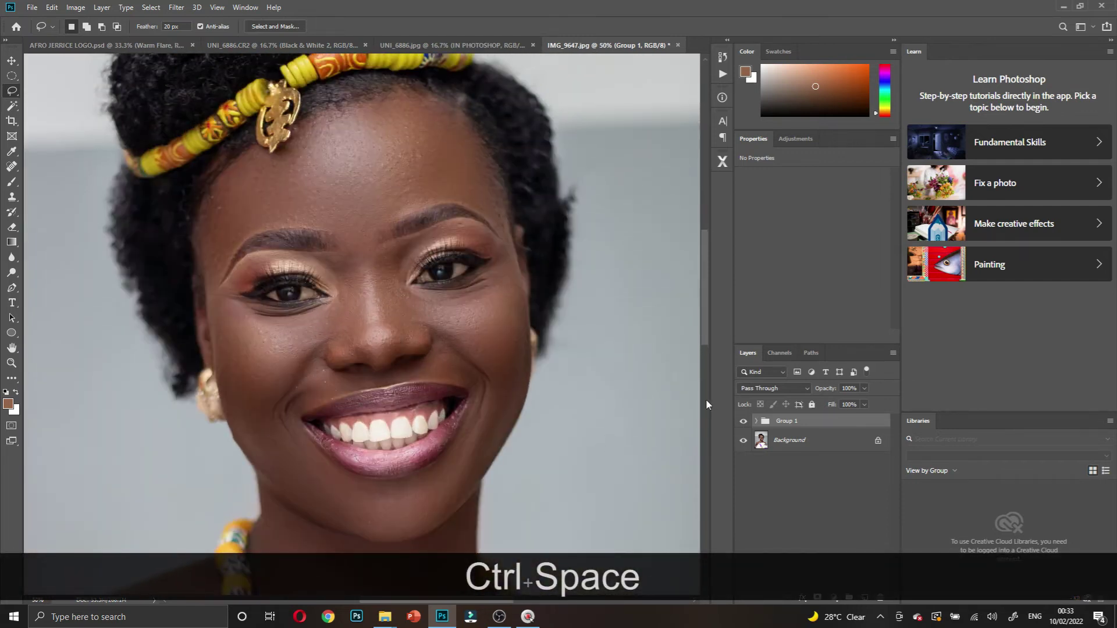
click(742, 424)
click(741, 441)
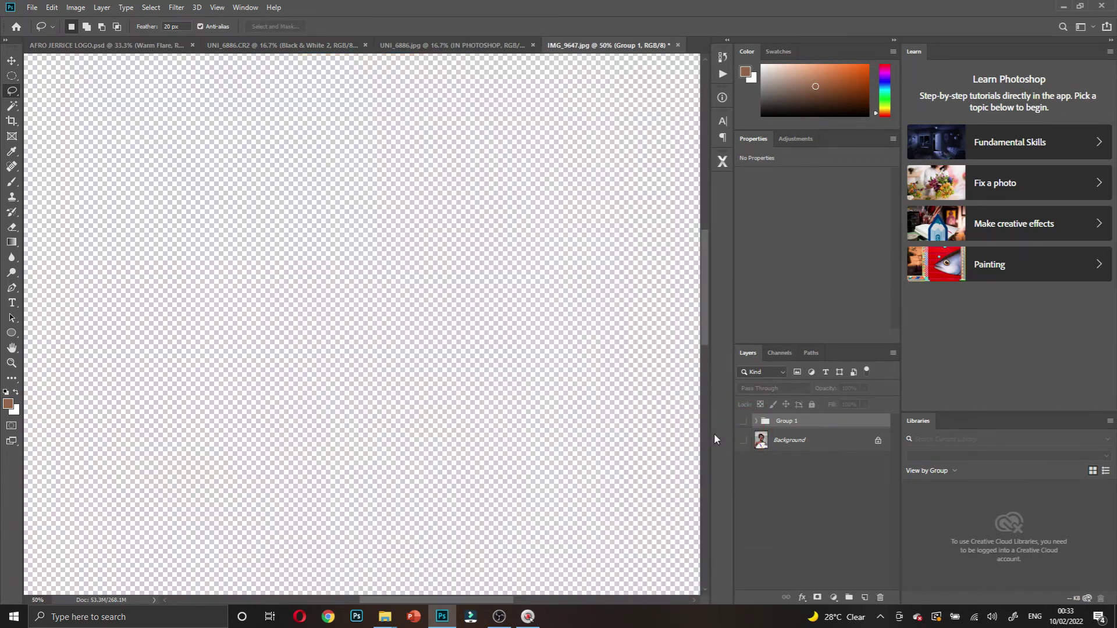
click(743, 422)
click(743, 441)
- Stamp all visible layers into a new merged layer above Group 1
click(781, 427)
key(ctrl+alt+shift+e)
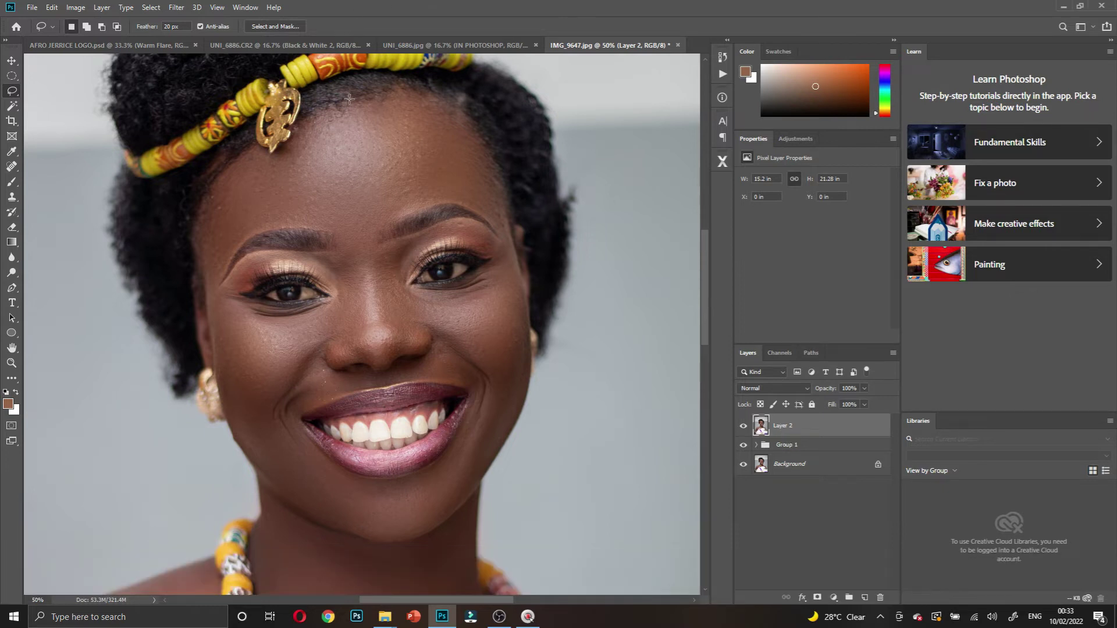
scroll(349, 99, up, 3)
click(176, 7)
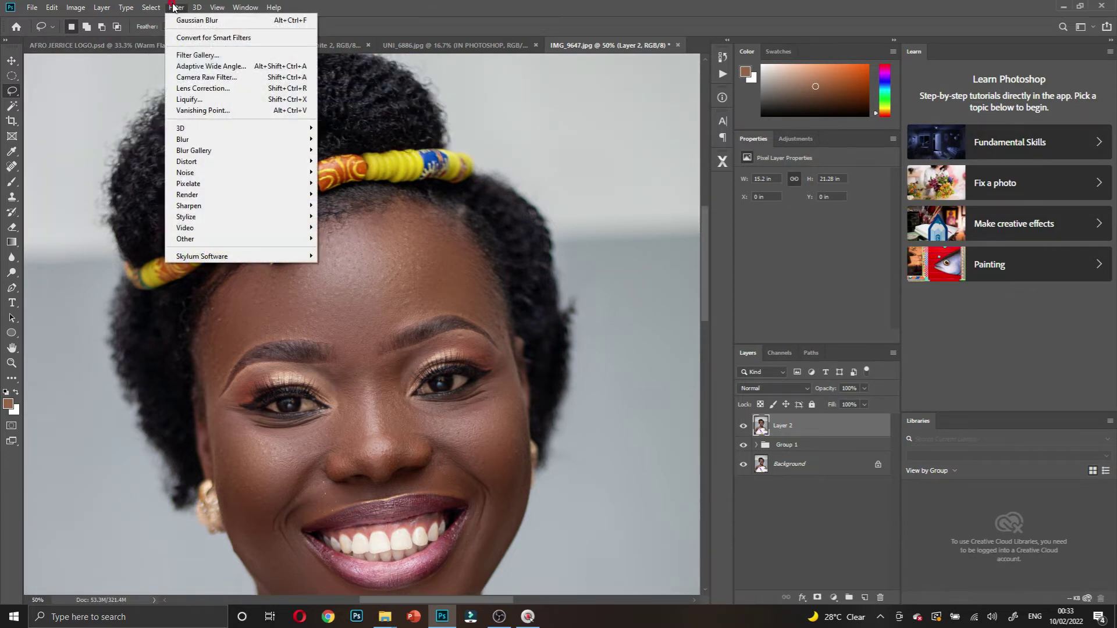
click(200, 78)
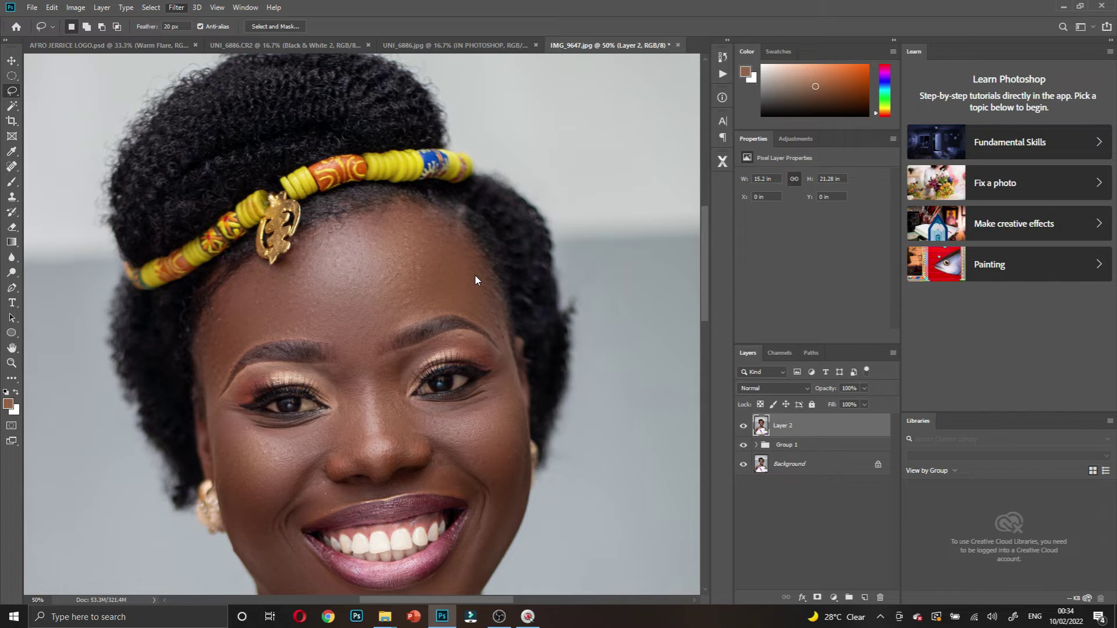
click(501, 618)
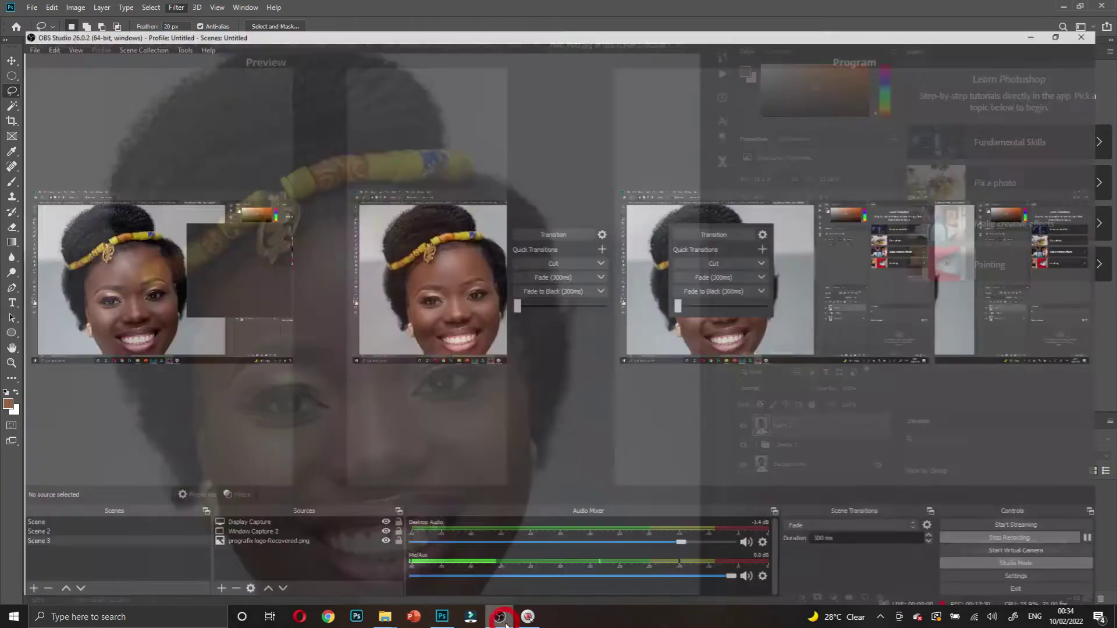
click(504, 621)
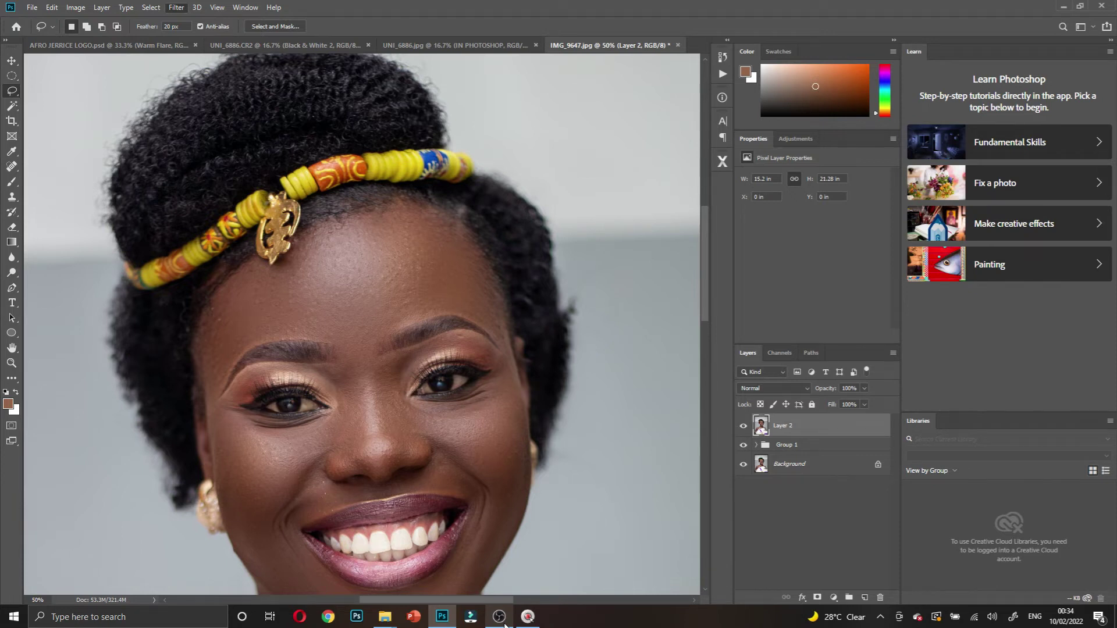
click(504, 622)
- Open the Camera Raw Filter on Layer 2, try the Studio Light, Natural Light and Earthy Matte Base presets, and choose #4. Cinematic Film Base
key(ctrl+shift+a)
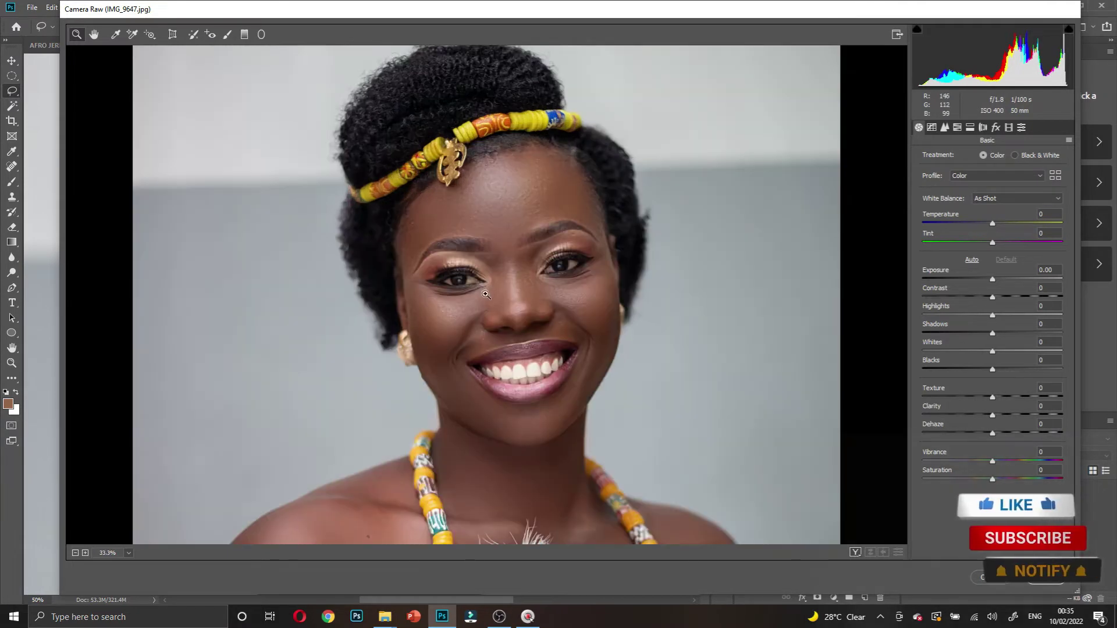
click(1021, 126)
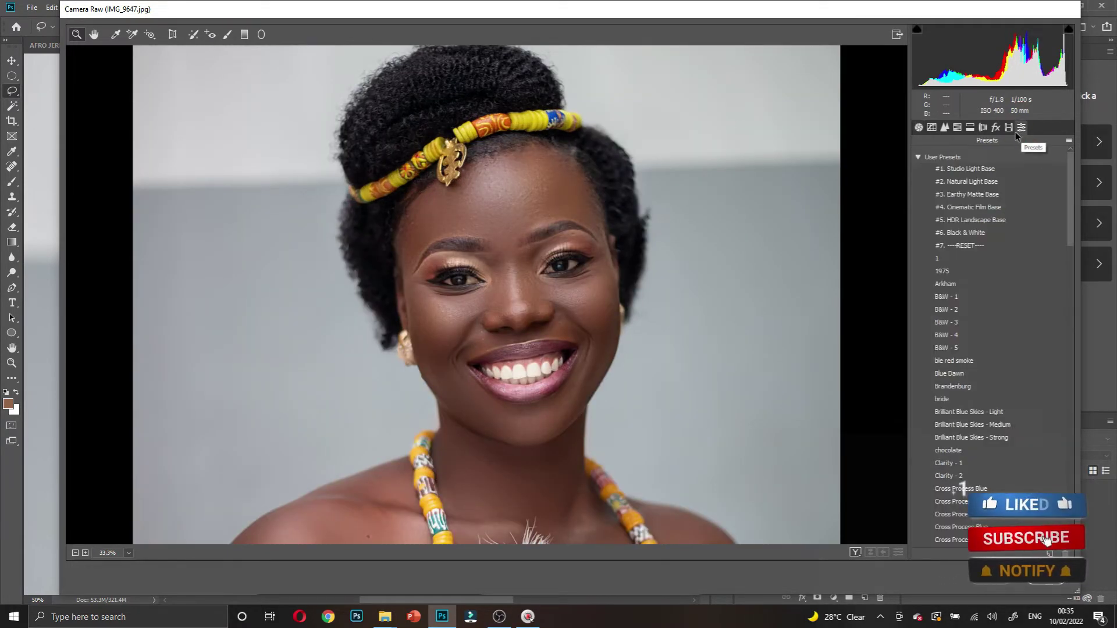
click(969, 170)
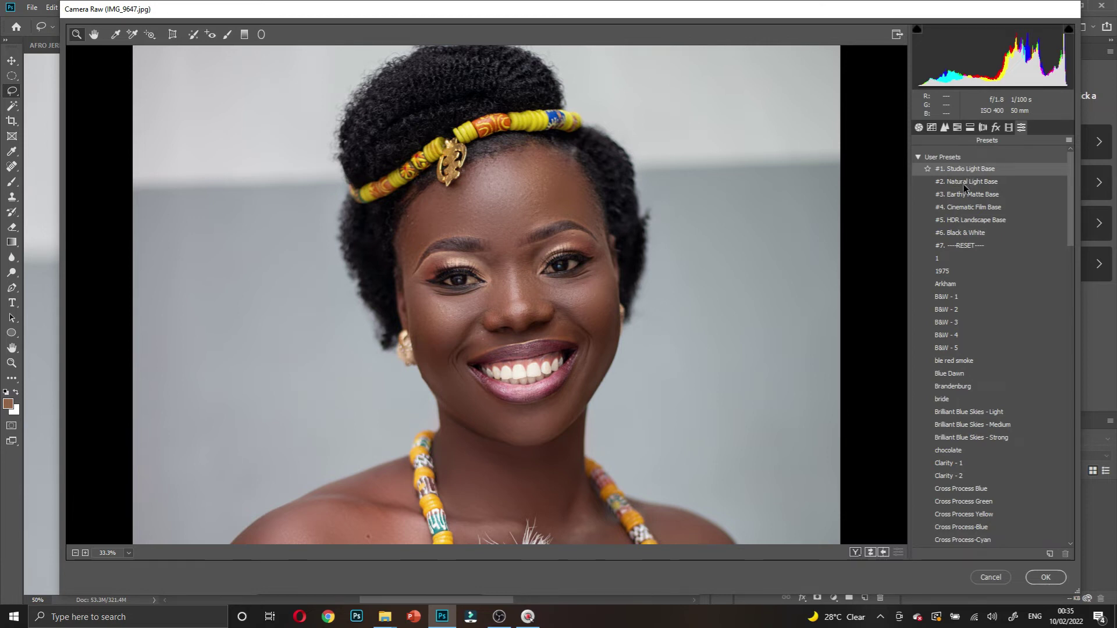
click(968, 170)
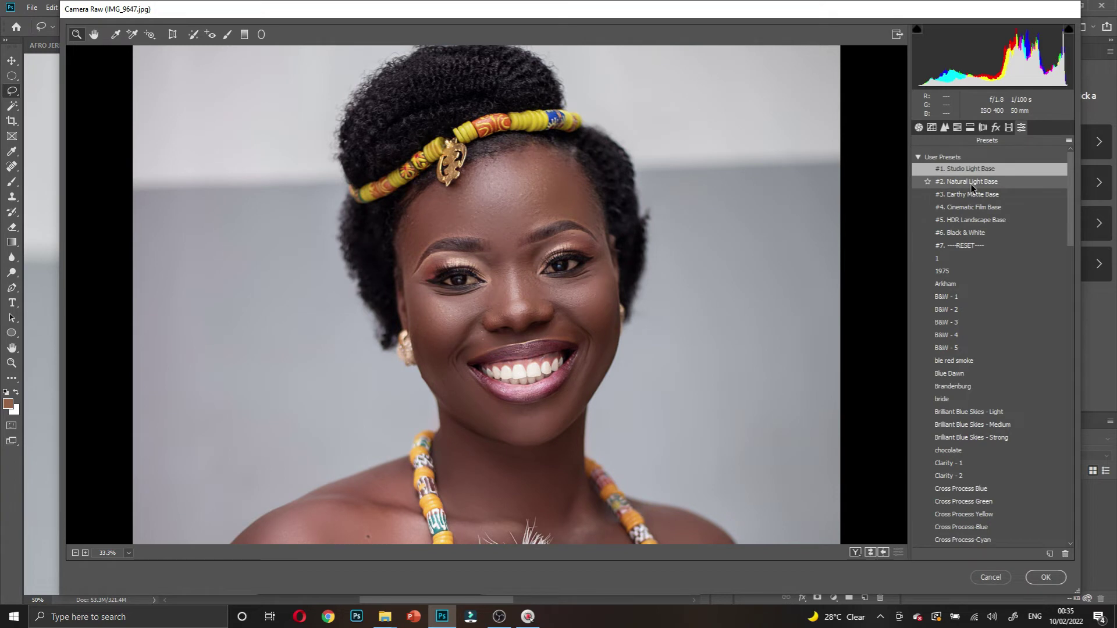
click(972, 183)
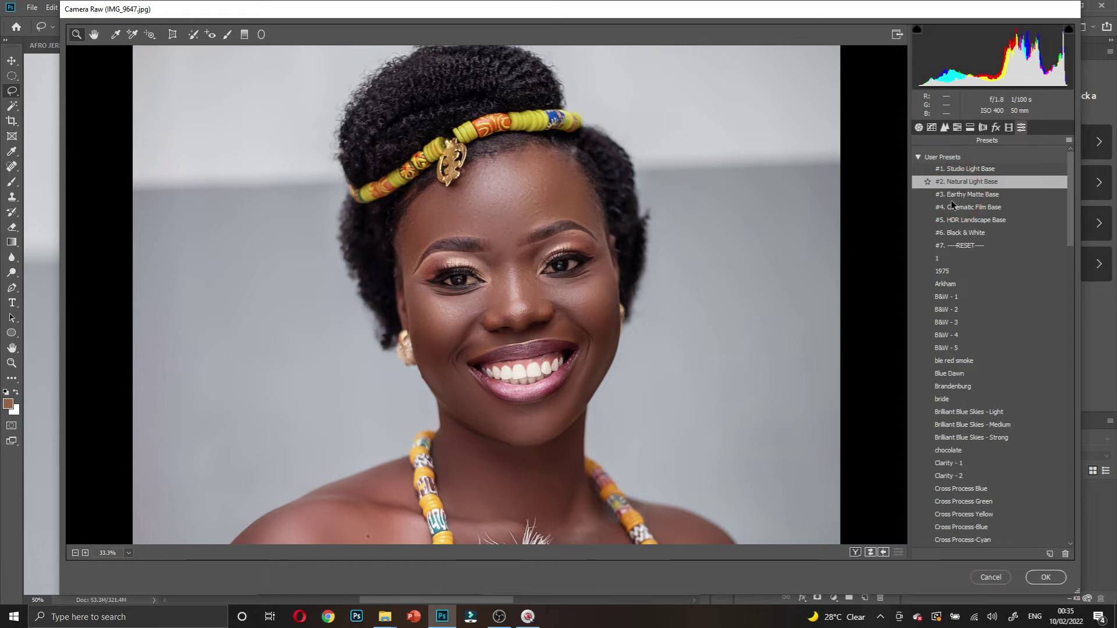
click(951, 199)
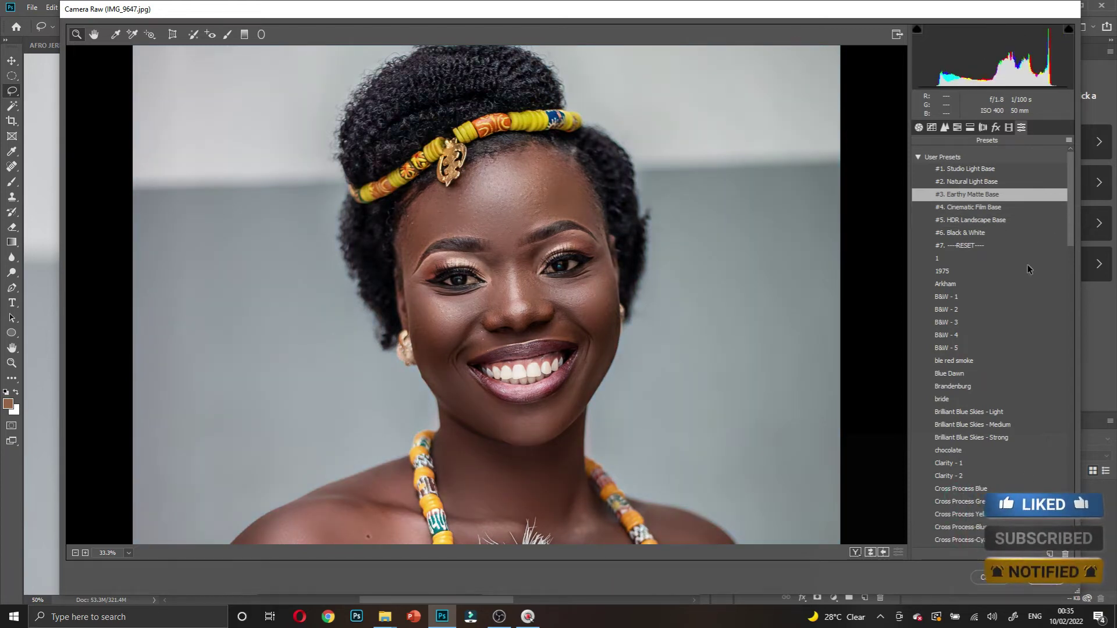
click(964, 209)
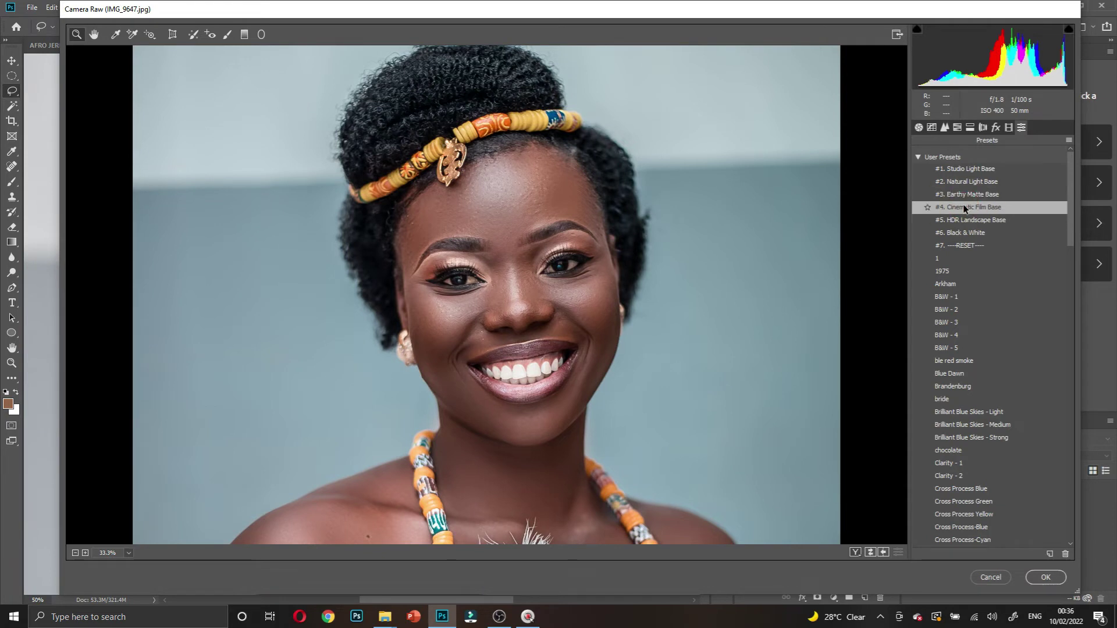
- Compare the whole photo before and after the preset side by side, and apply the Camera Raw Filter to Layer 2
click(855, 553)
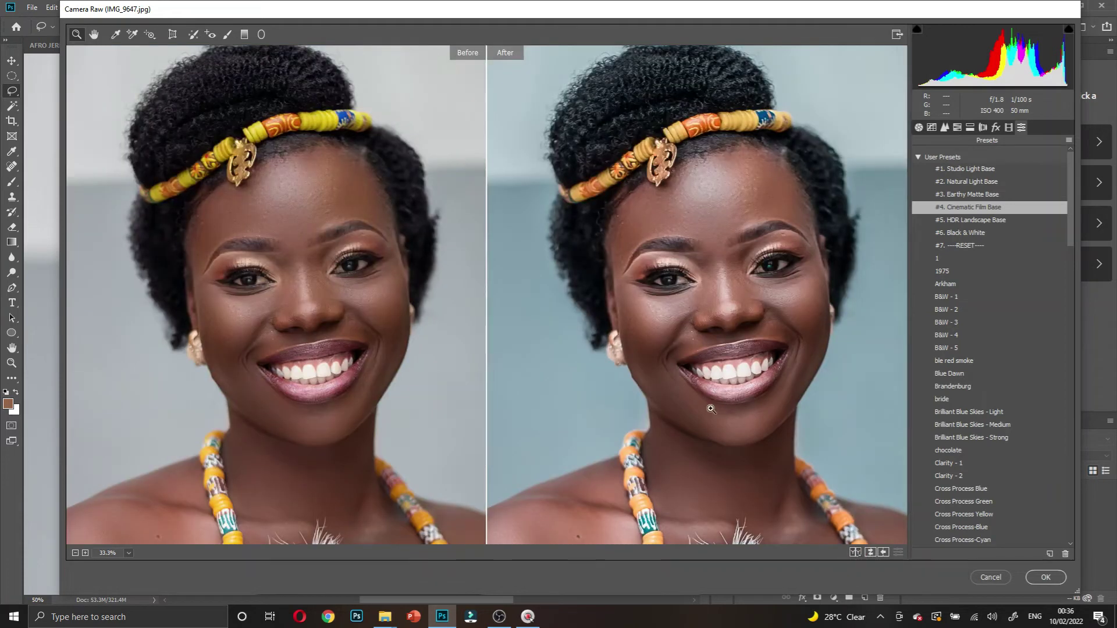
key(ctrl+alt+space)
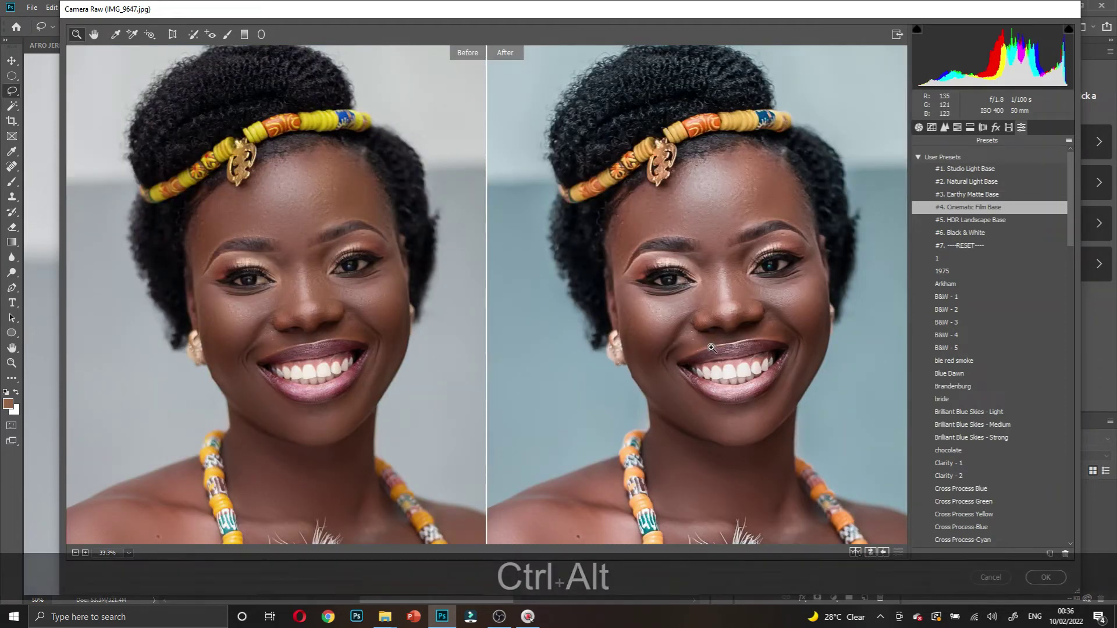
ctrl+alt+click(673, 335)
ctrl+alt+click(666, 336)
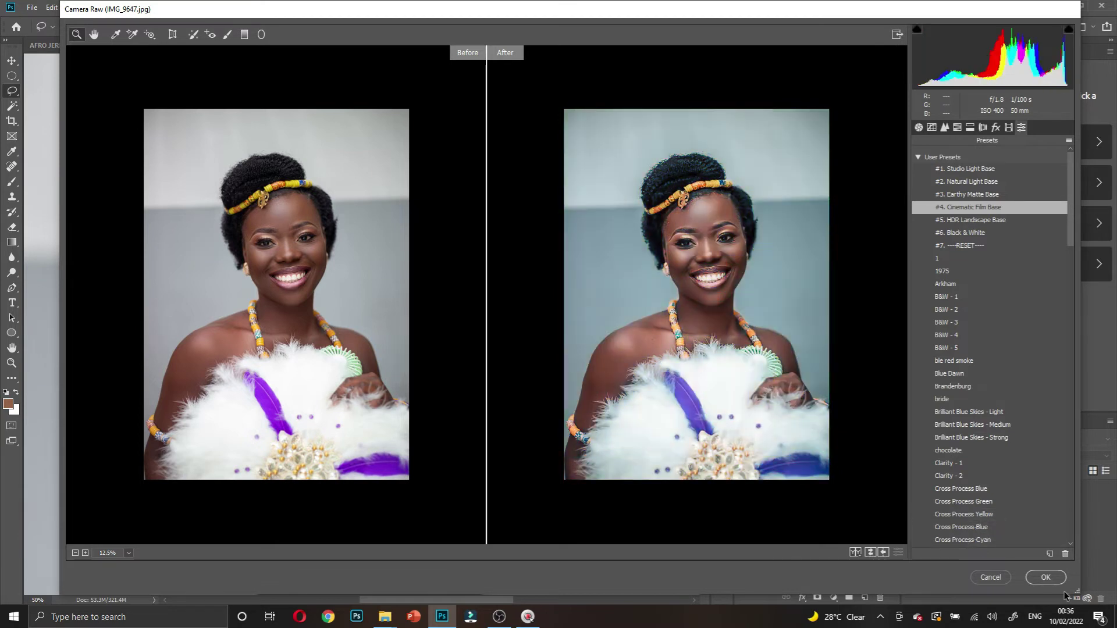
click(1044, 578)
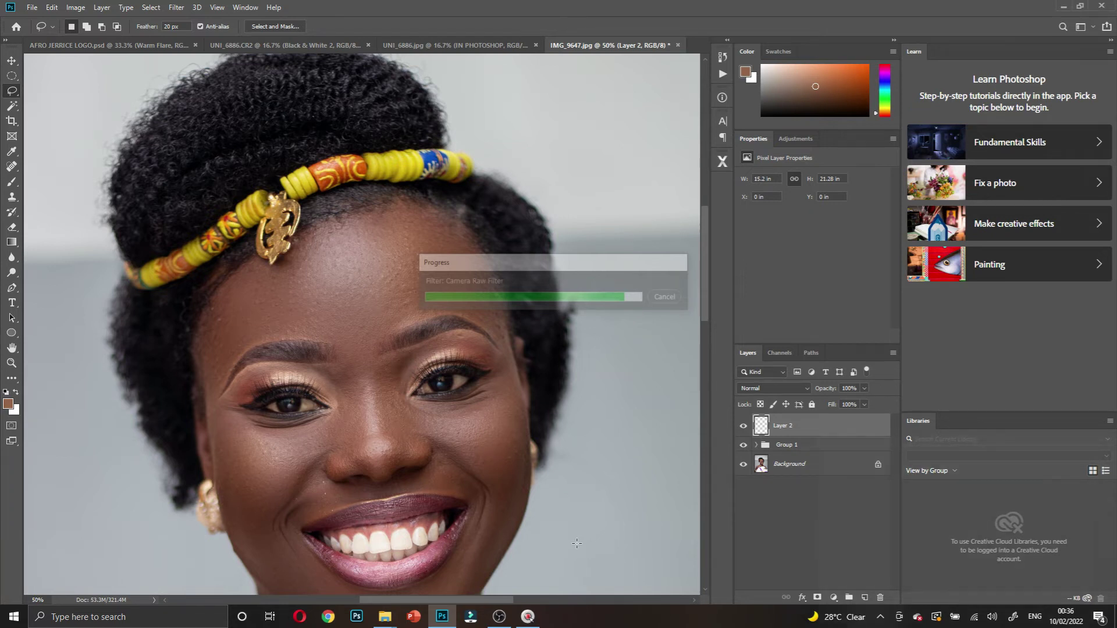
ctrl+alt+click(426, 327)
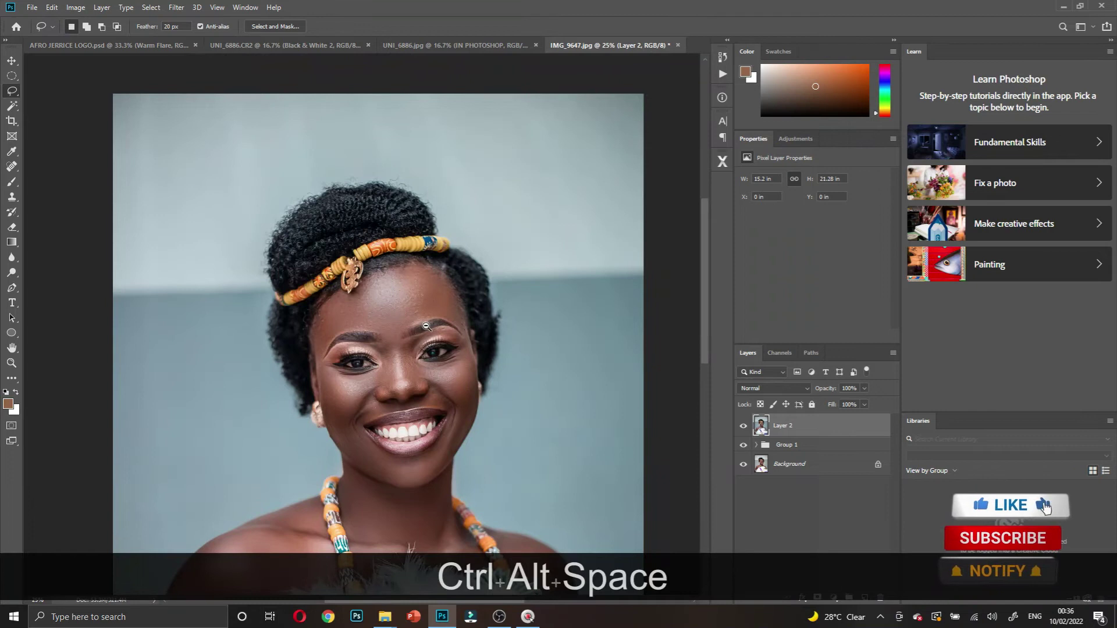
- Compare the whole portrait with and without the color grade by hiding Layer 2 and making it visible again
ctrl+alt+click(426, 327)
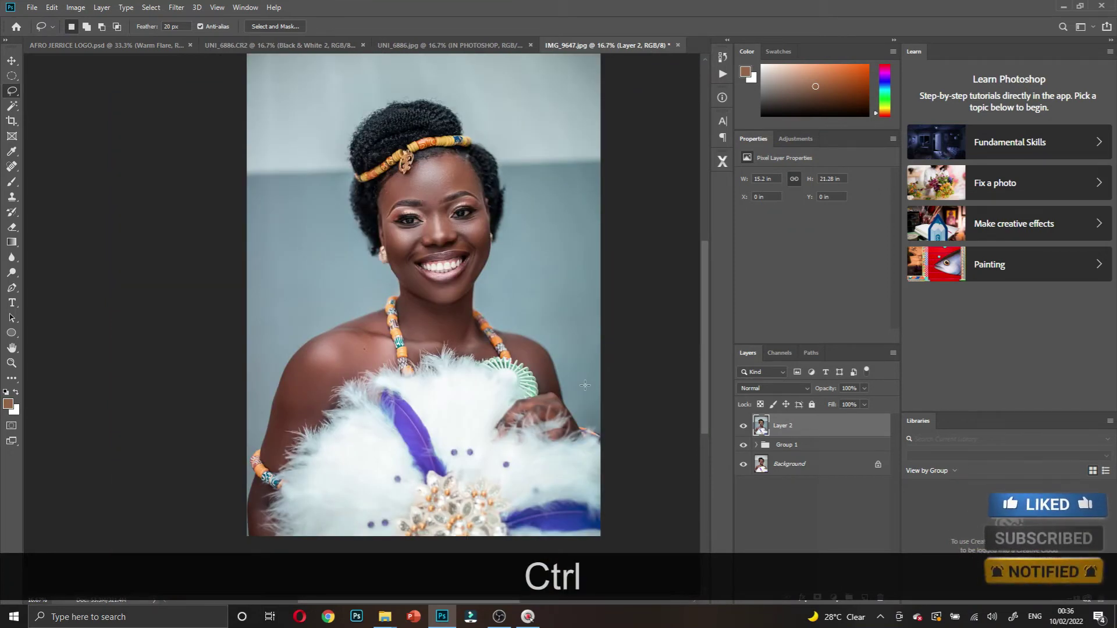
click(743, 427)
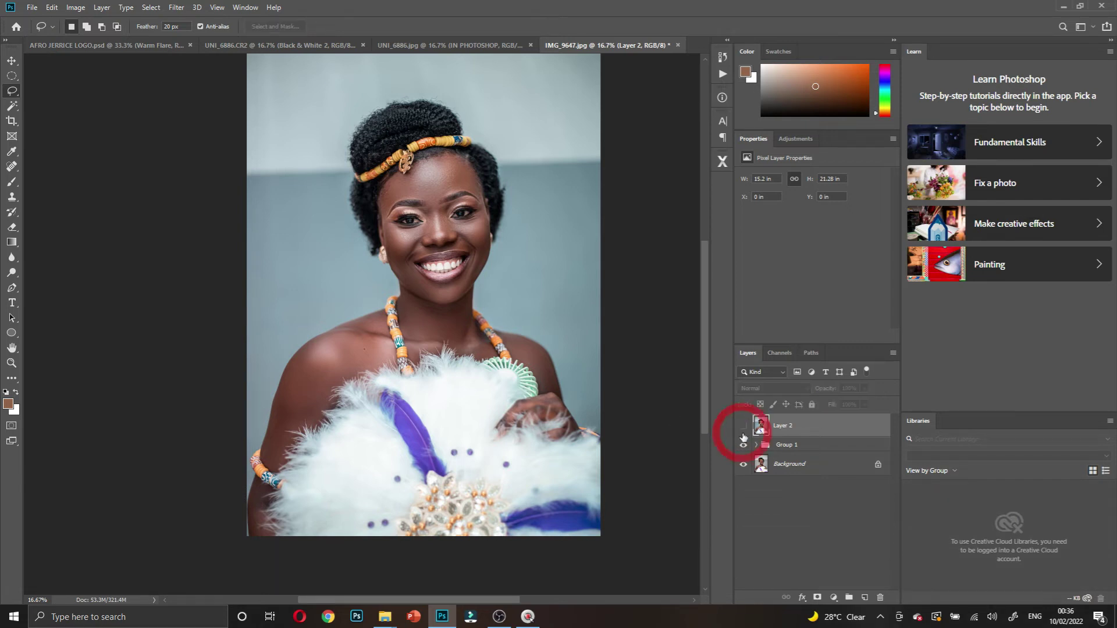
click(743, 427)
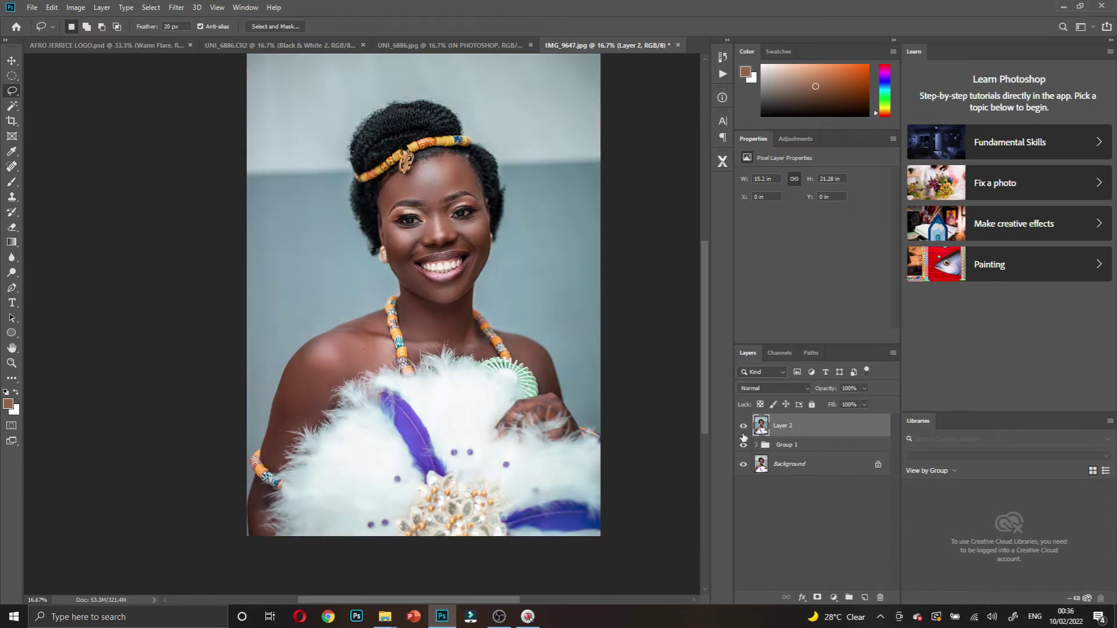
click(743, 434)
click(743, 434)
- Add the Dodge (Lighten) and Burn (Darken) curves layers above Layer 2 with the Pro Workflow X Dodge and Burn actions
scroll(423, 291, up, 2)
key(ctrl+space)
click(428, 315)
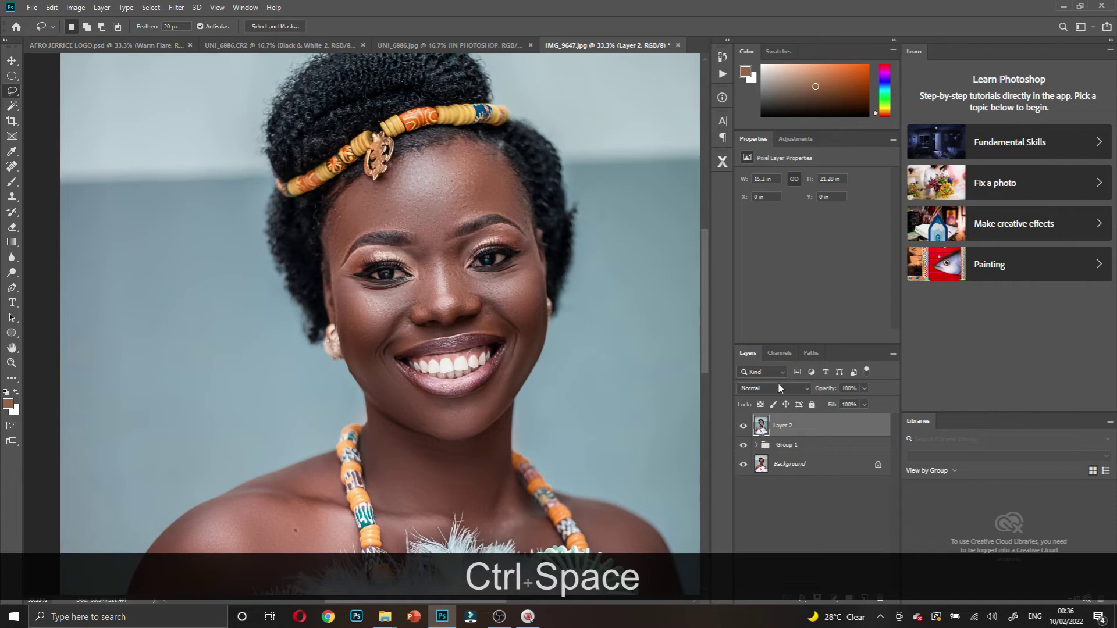
click(723, 162)
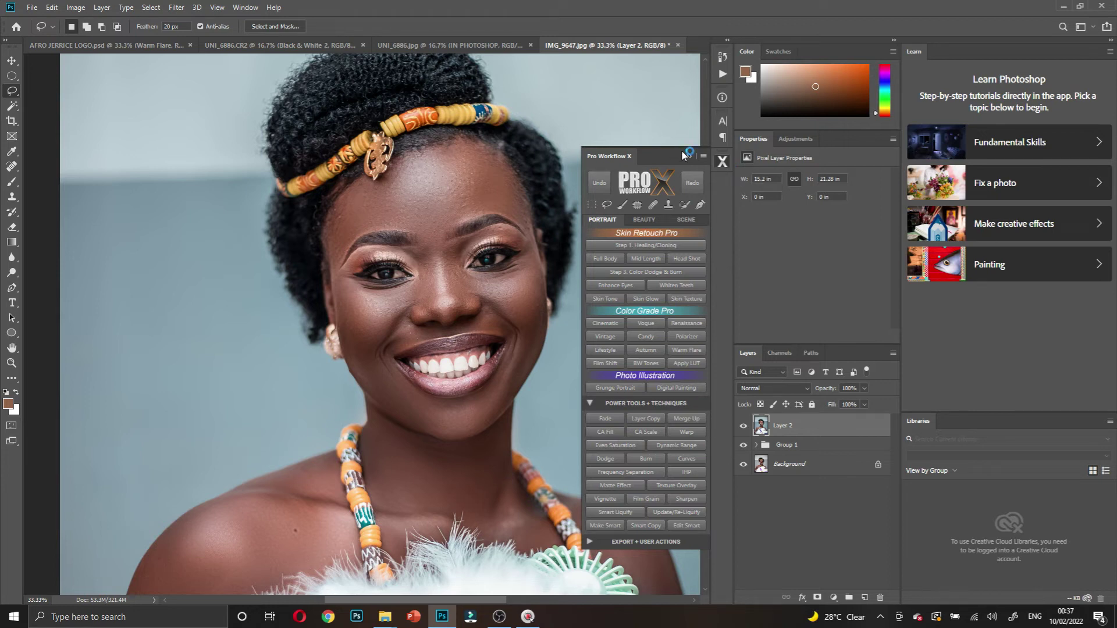
click(673, 259)
click(687, 299)
click(609, 460)
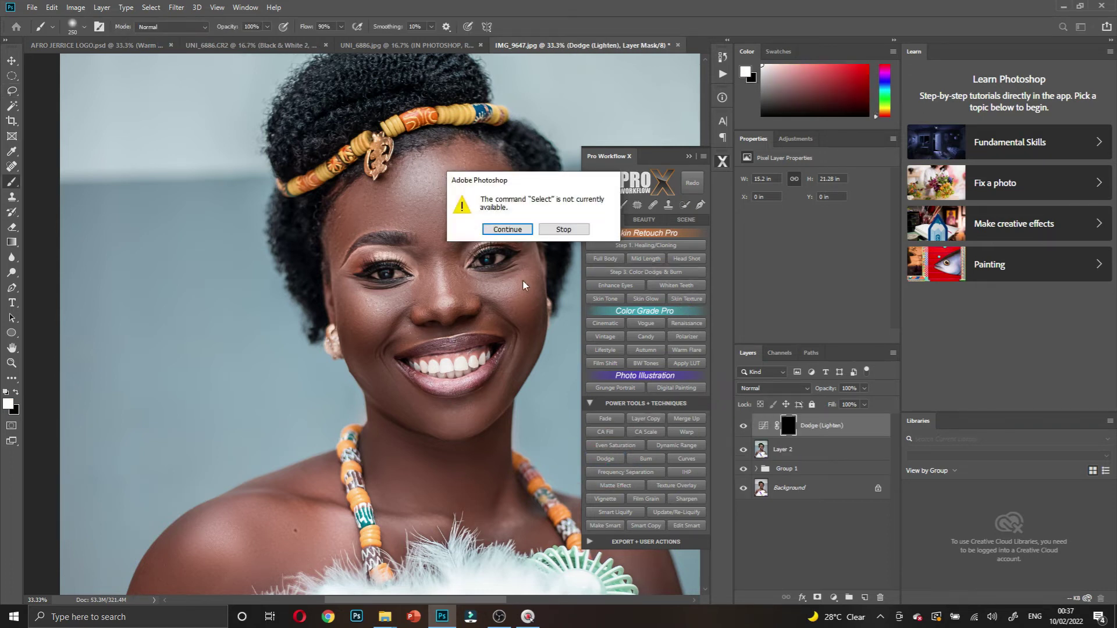
click(514, 233)
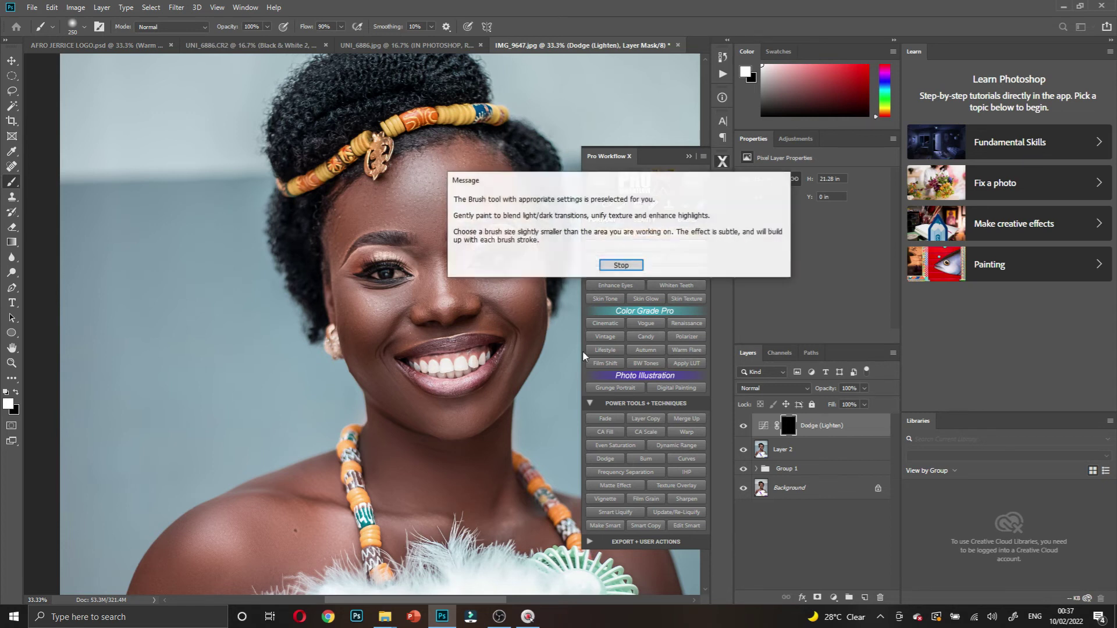
click(624, 263)
click(638, 460)
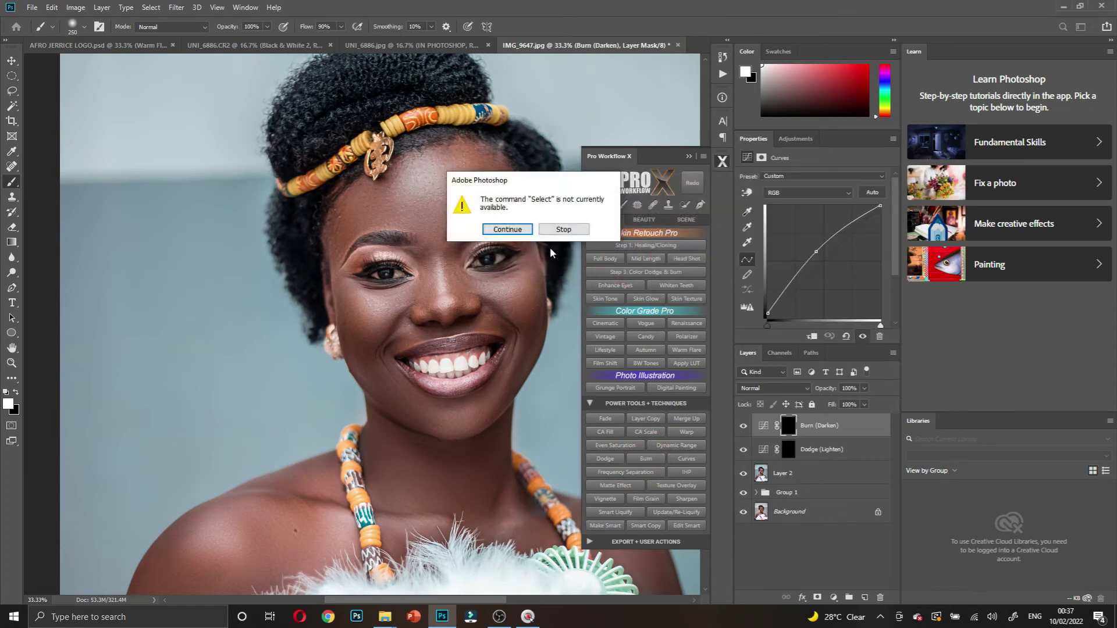
click(521, 232)
click(620, 265)
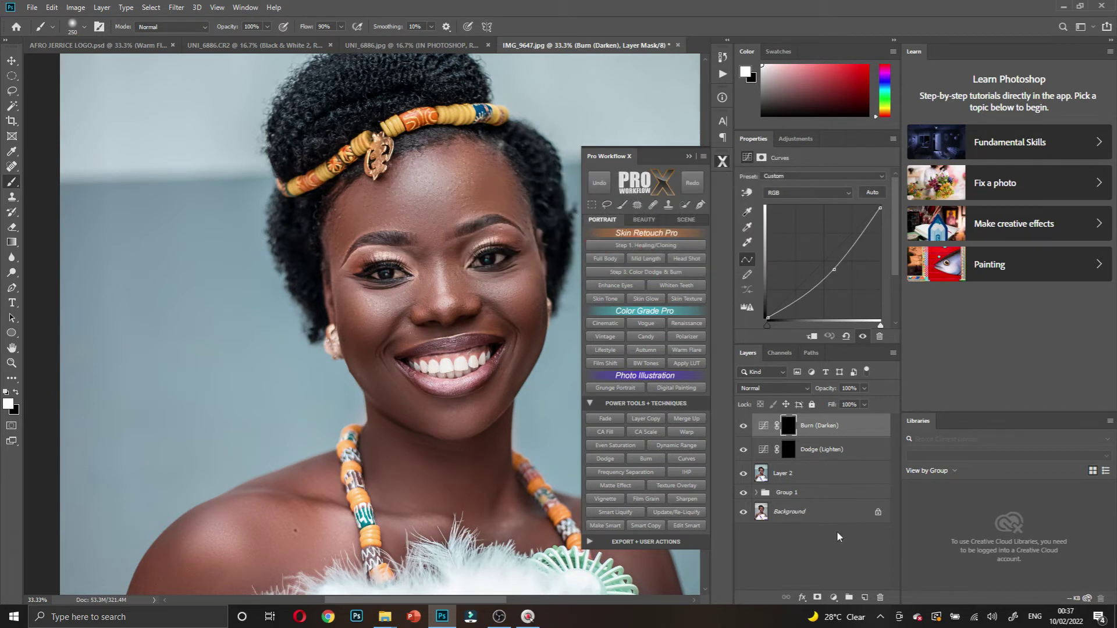
- Add a Black & White adjustment layer above Burn (Darken) and set its Reds to -125
click(834, 597)
click(863, 504)
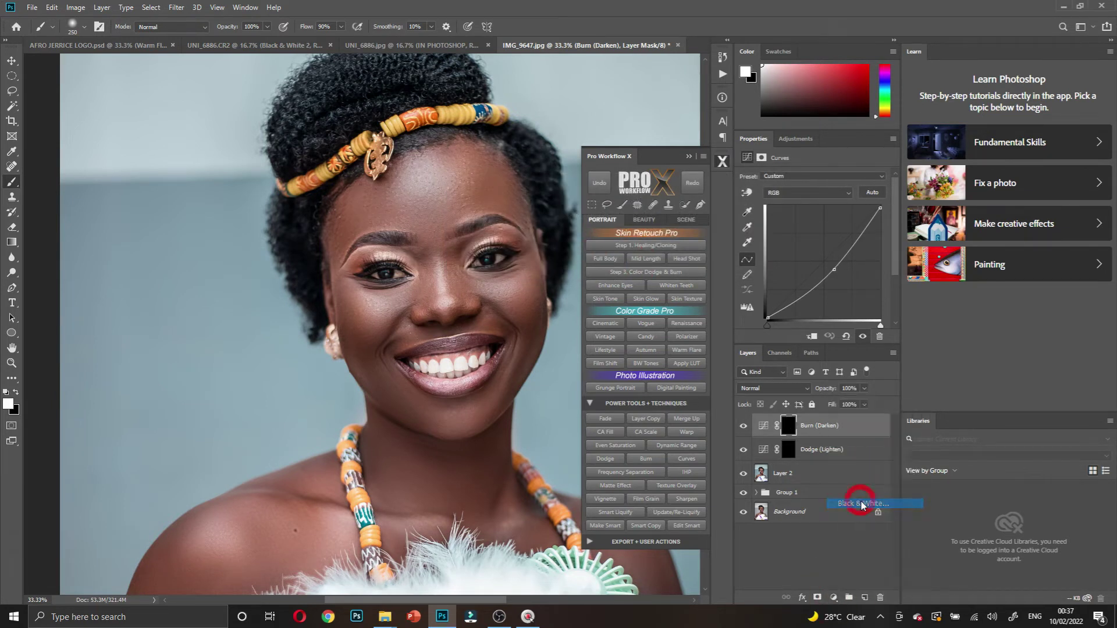
drag(809, 224, 764, 233)
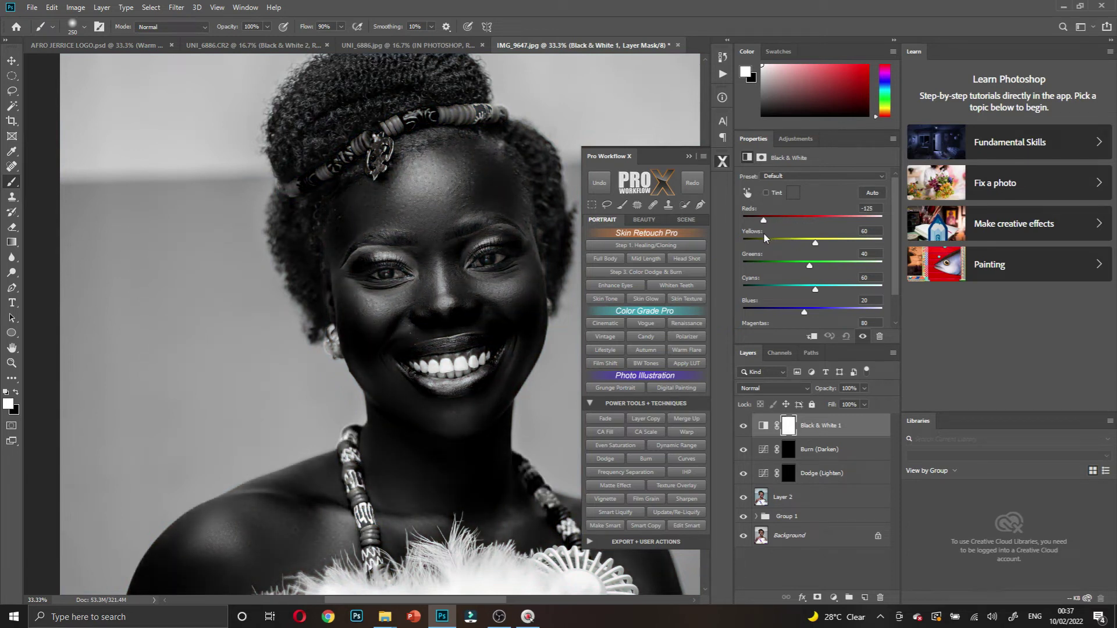
click(690, 157)
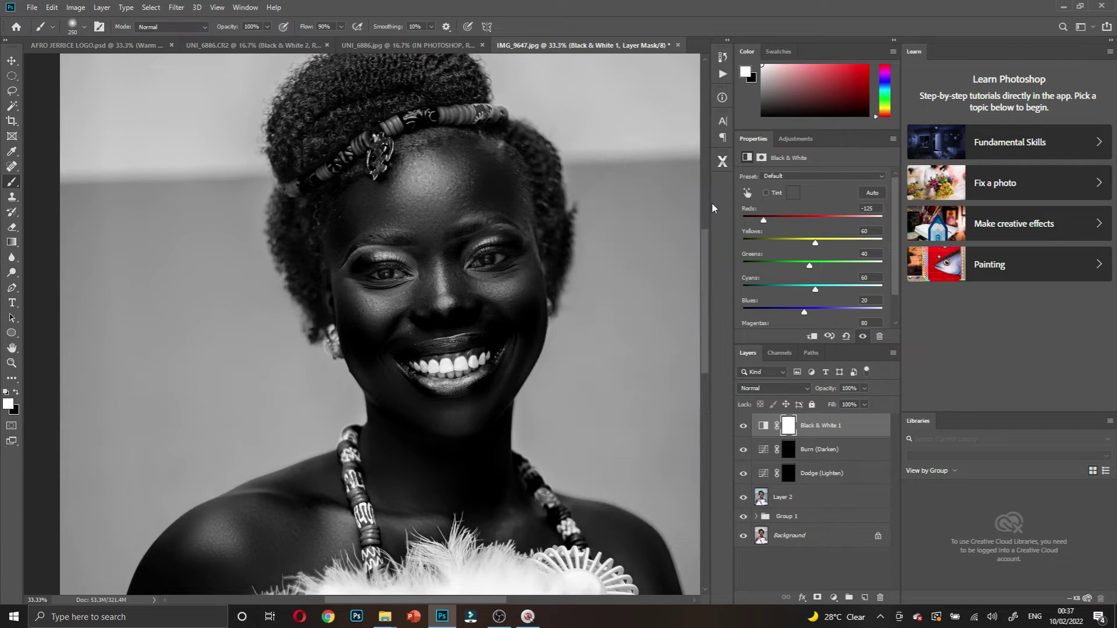
- Group the Black & White 1, Burn (Darken) and Dodge (Lighten) layers together
key(Caps_Lock)
click(821, 474)
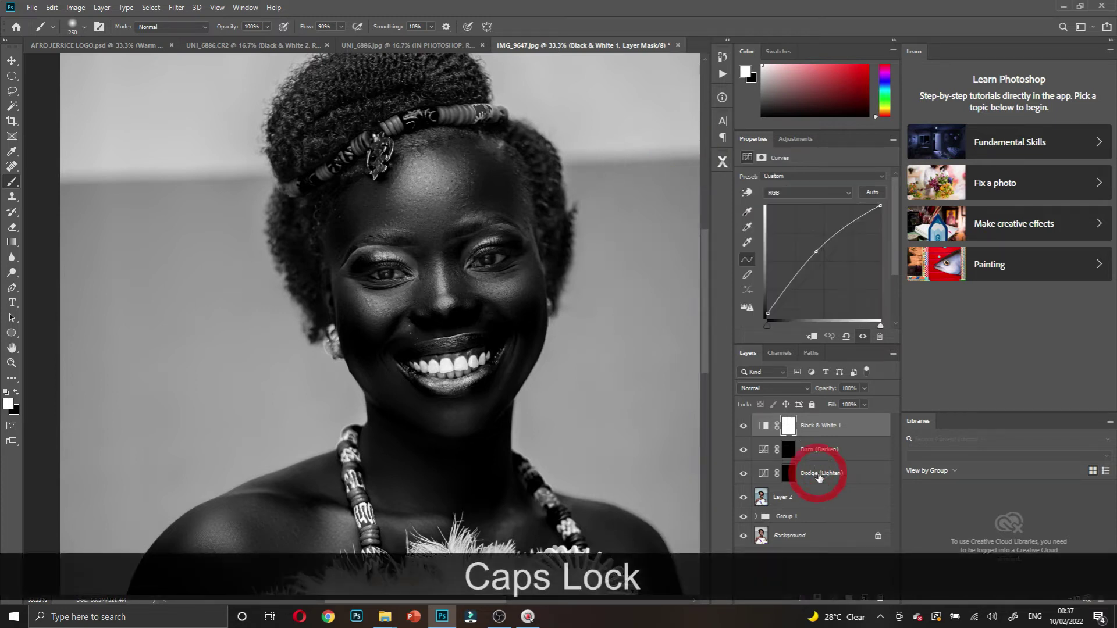
click(819, 434)
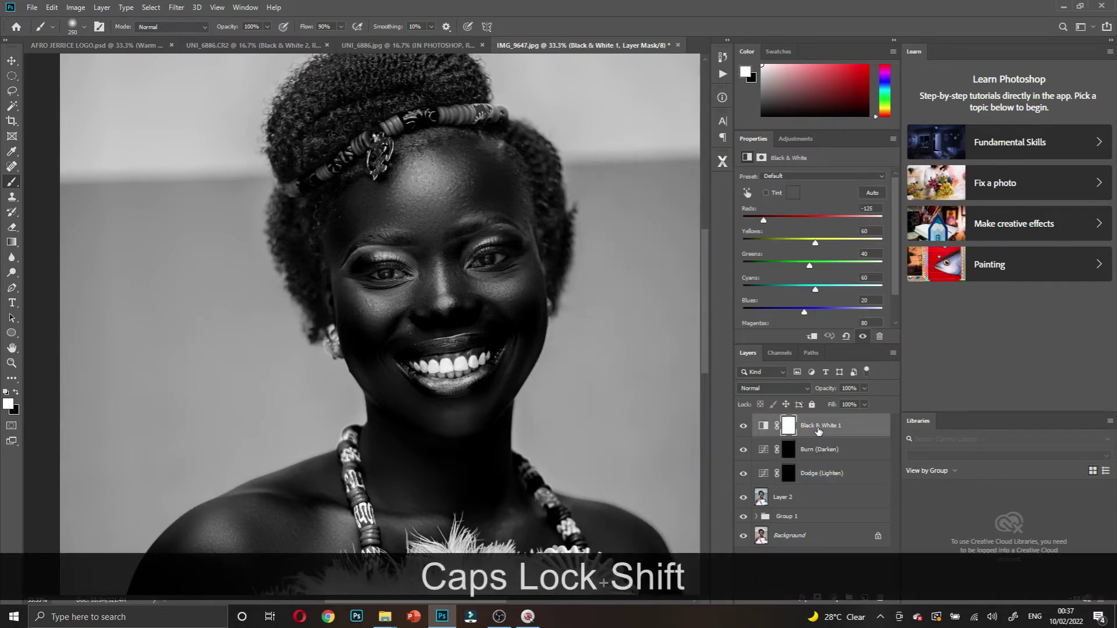
shift+click(829, 473)
key(ctrl+shift+g)
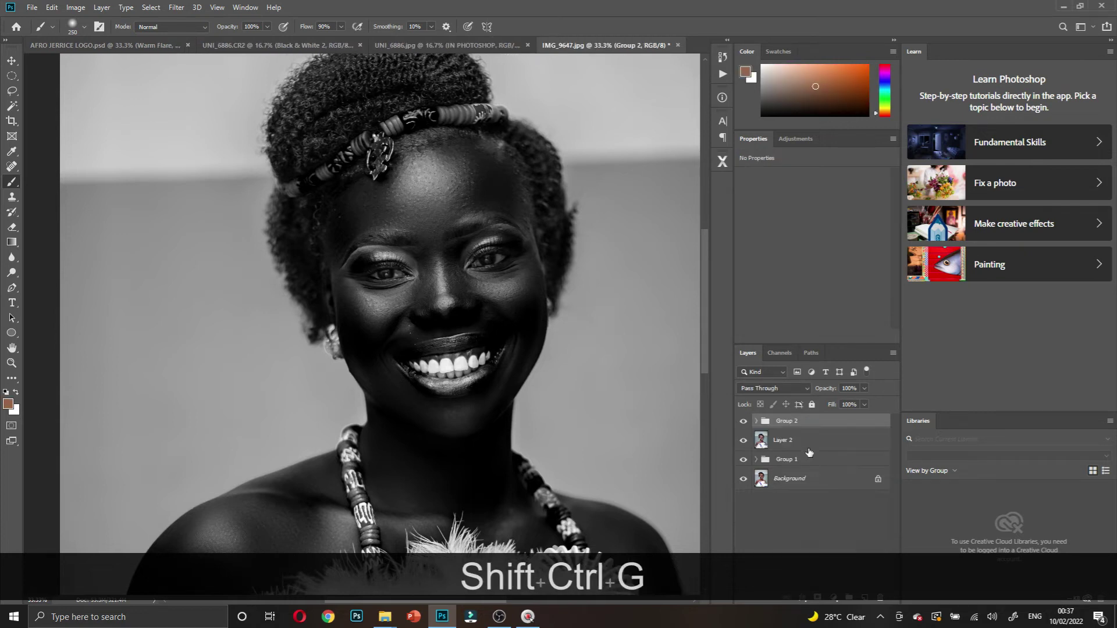
- Rename the new layer group as dodge & burn
double_click(788, 422)
text(dodge)
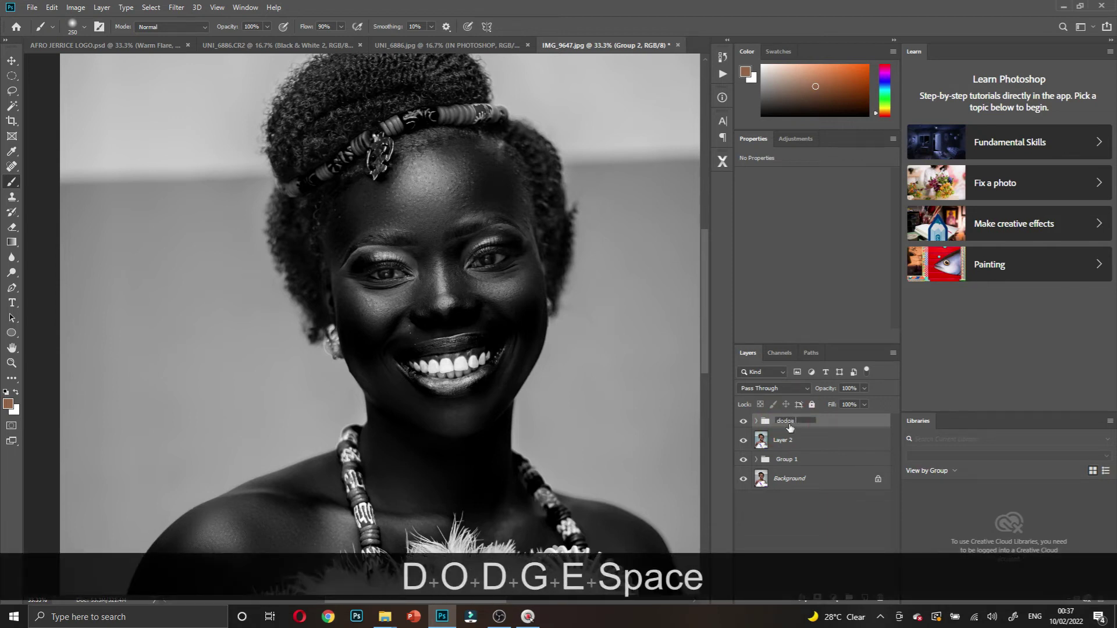
key(shift)
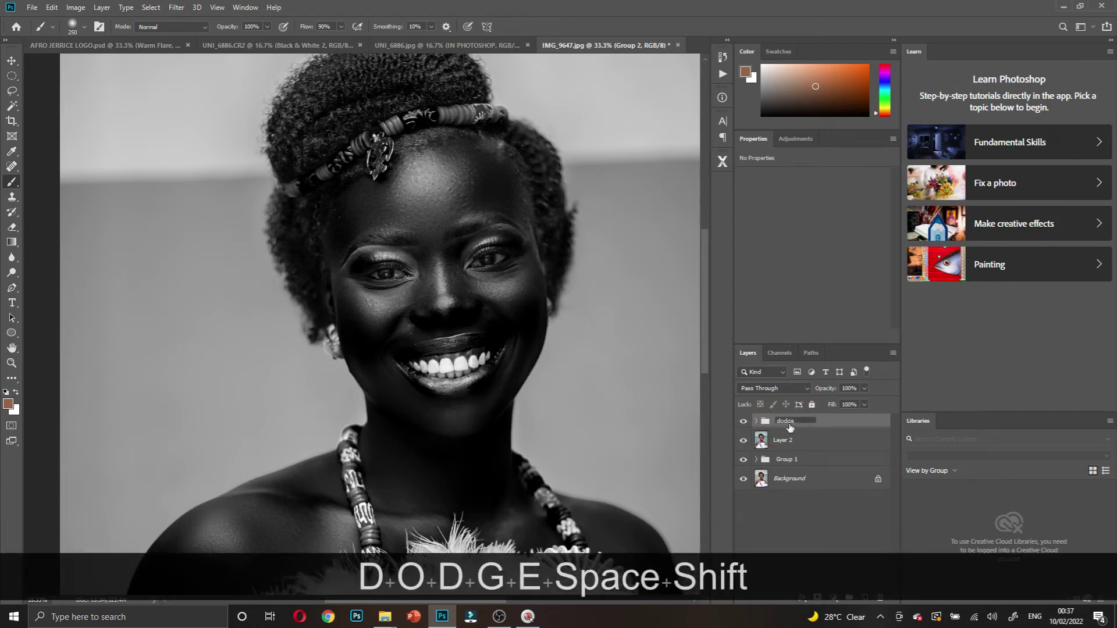
text(&)
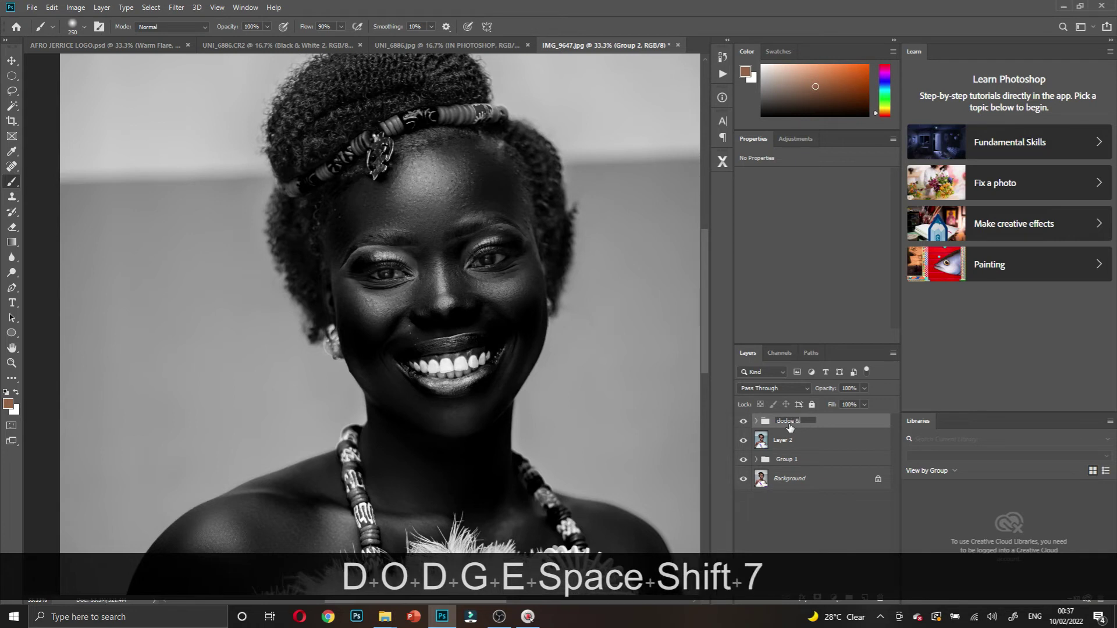
text( bur)
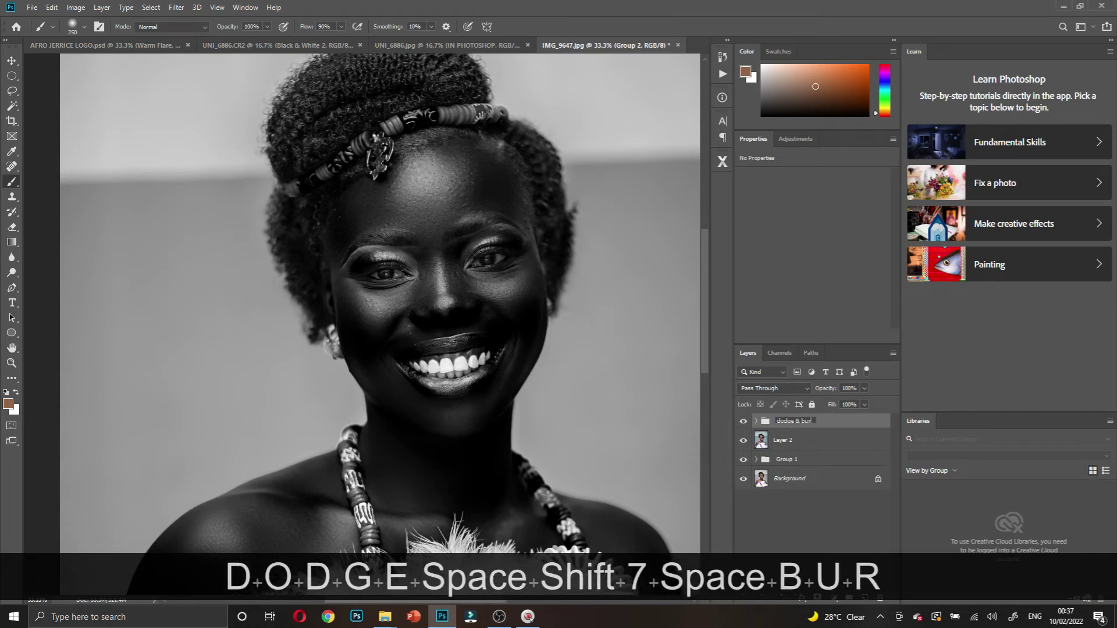
text(n)
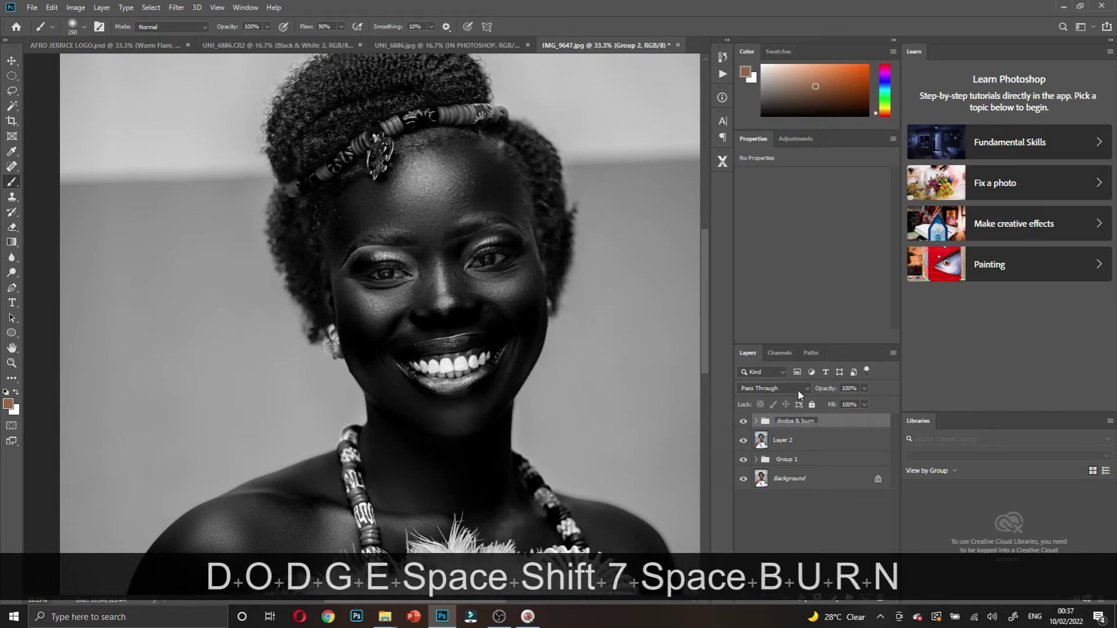
click(833, 421)
- Paint white at 10% brush opacity on the Burn (Darken) mask over both sides of the forehead and the hairline, reducing the brush to 175
click(757, 422)
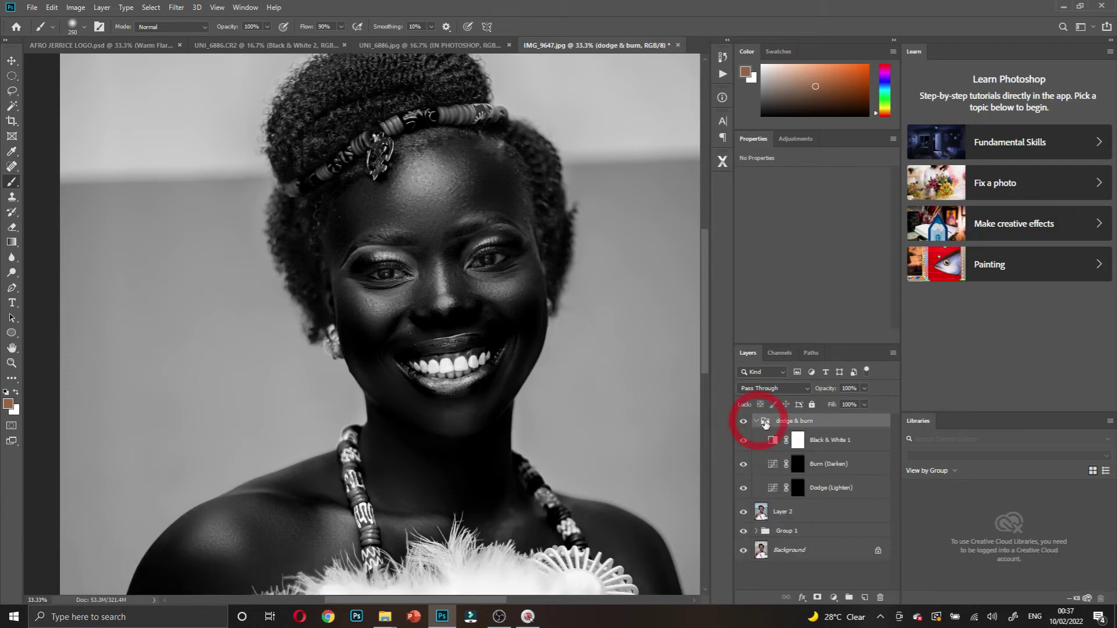
click(796, 464)
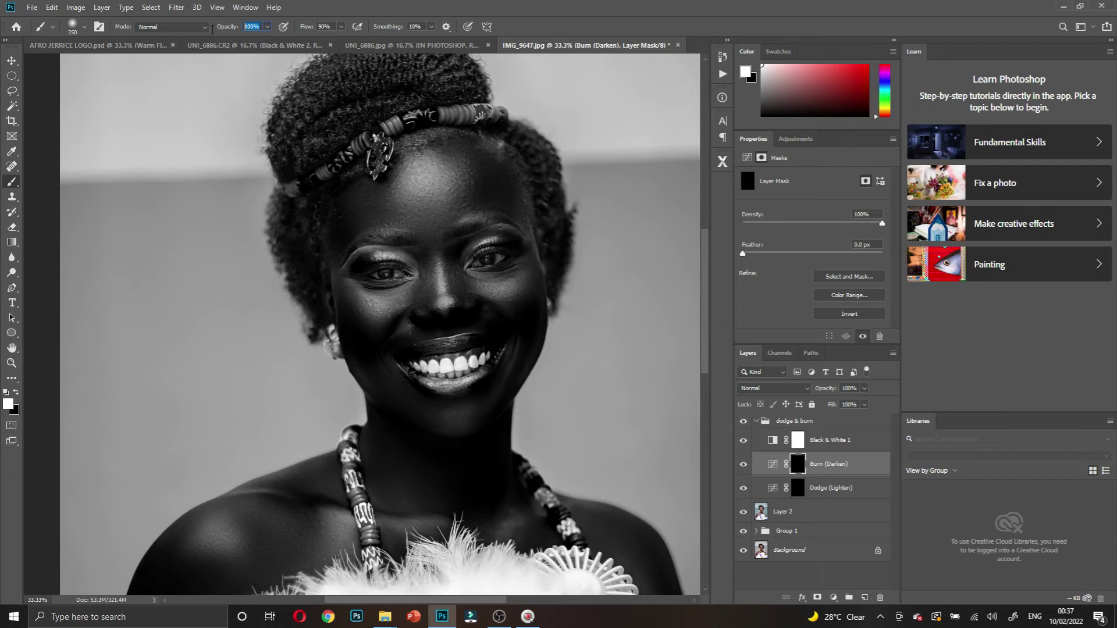
text(10)
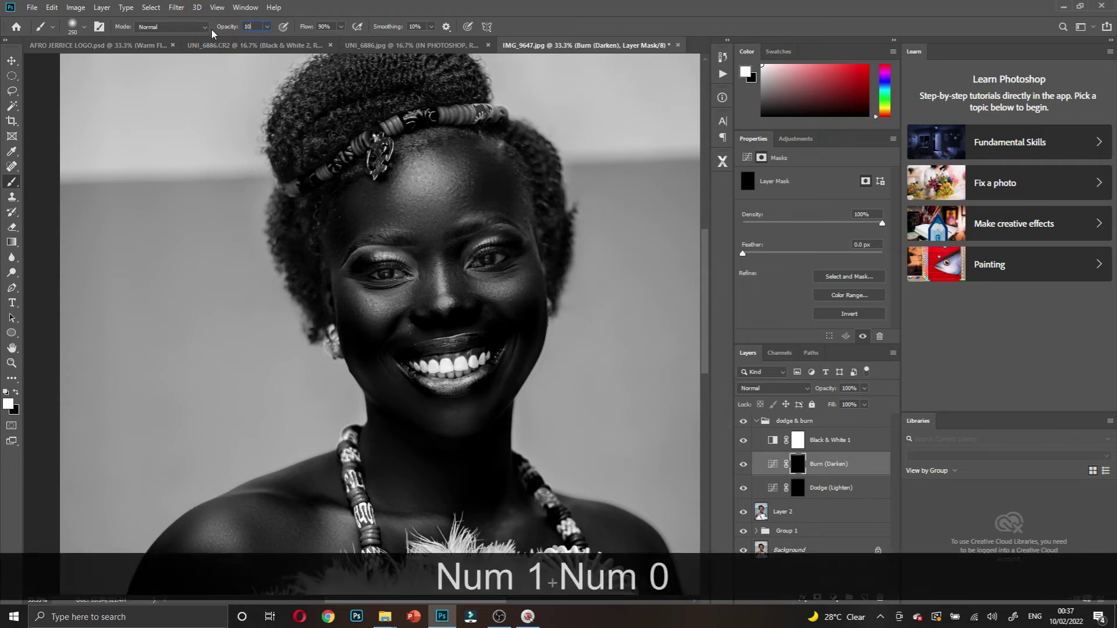
key(ctrl+space)
click(385, 193)
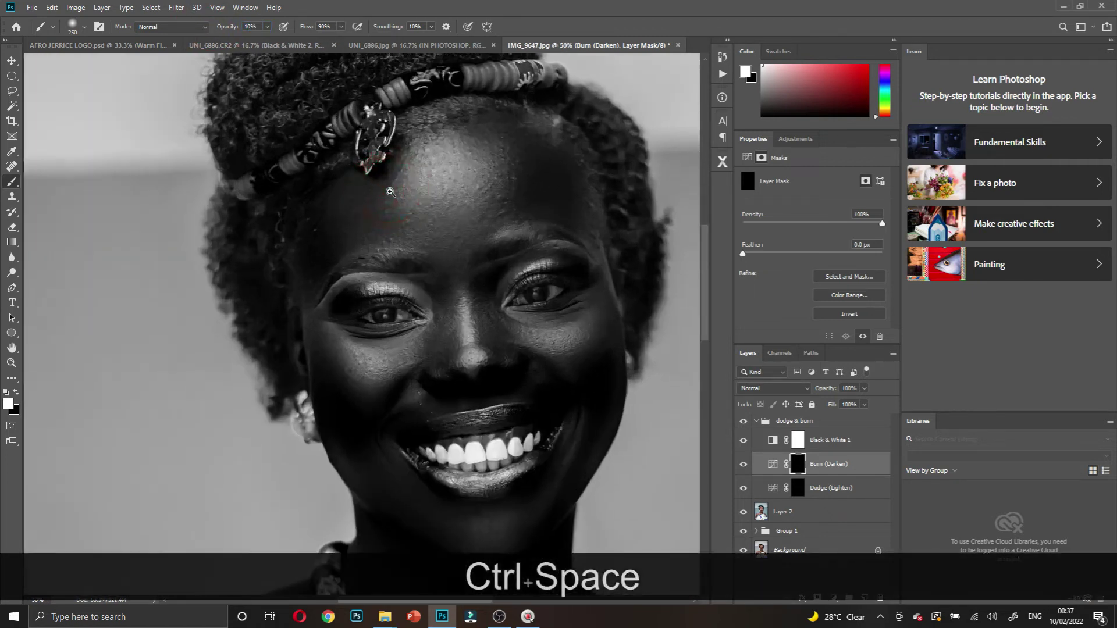
scroll(394, 190, up, 1)
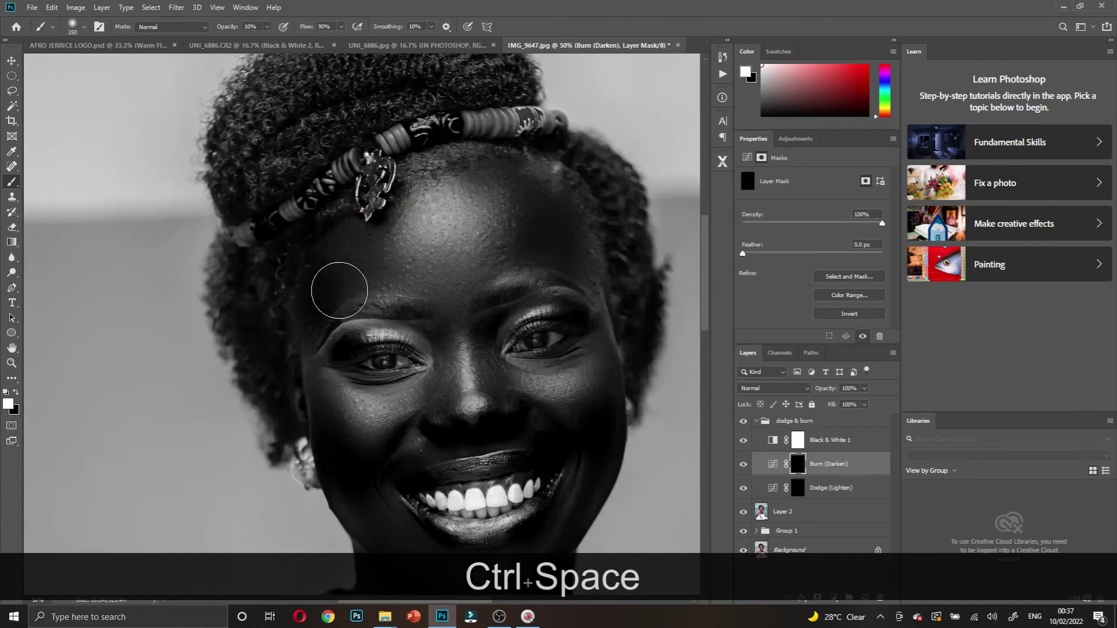
mouse_move(345, 273)
mouse_down()
mouse_move(315, 304)
mouse_move(359, 262)
mouse_move(338, 295)
mouse_move(350, 267)
mouse_move(351, 286)
mouse_up()
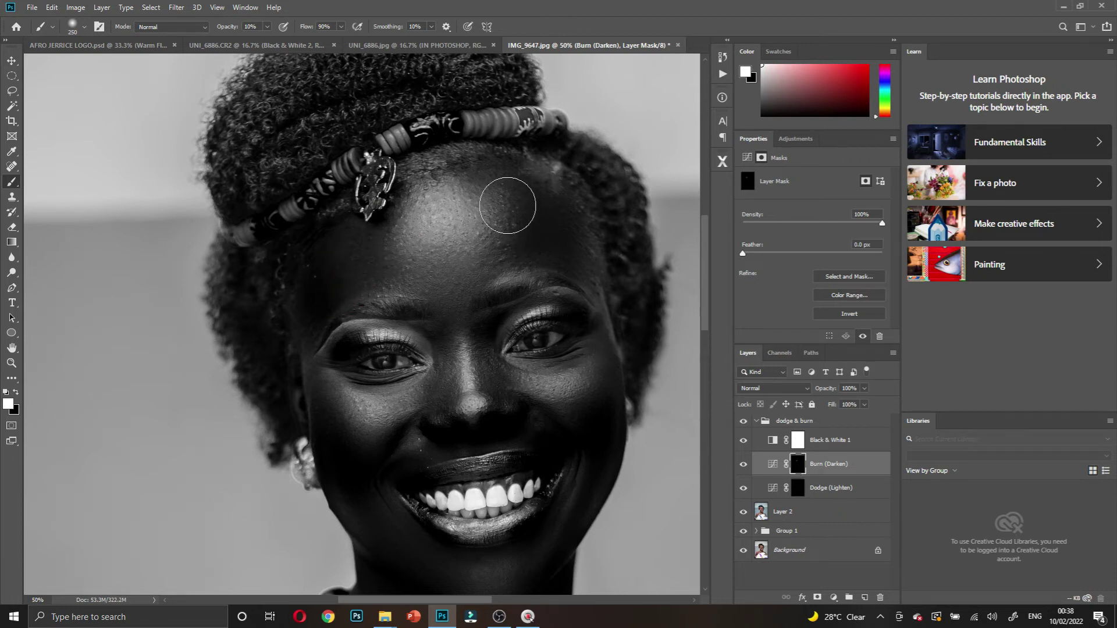
mouse_move(513, 195)
mouse_down()
mouse_move(485, 170)
mouse_move(524, 225)
mouse_move(582, 259)
mouse_up()
key(bracketleft)
key(bracketleft)
drag(550, 222, 473, 165)
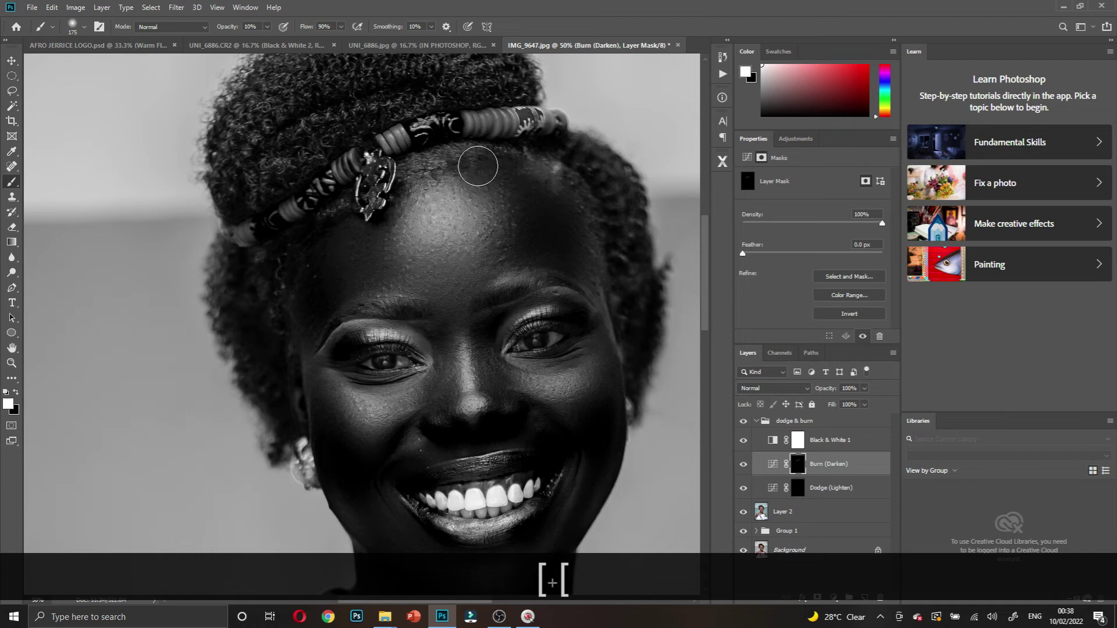
- Continue burning on the Burn (Darken) mask over the cheeks, around the mouth, along the jaw and onto the neck
mouse_move(379, 451)
mouse_down()
mouse_move(327, 438)
mouse_move(336, 420)
mouse_move(344, 461)
mouse_move(364, 446)
mouse_move(333, 470)
mouse_move(369, 482)
mouse_up()
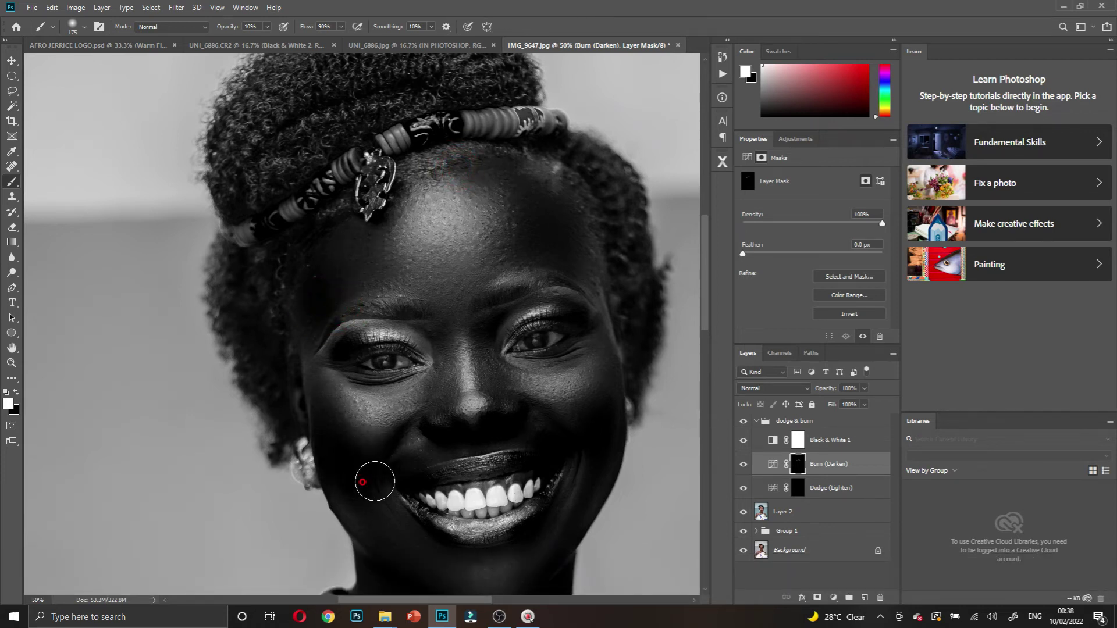
scroll(406, 533, down, 3)
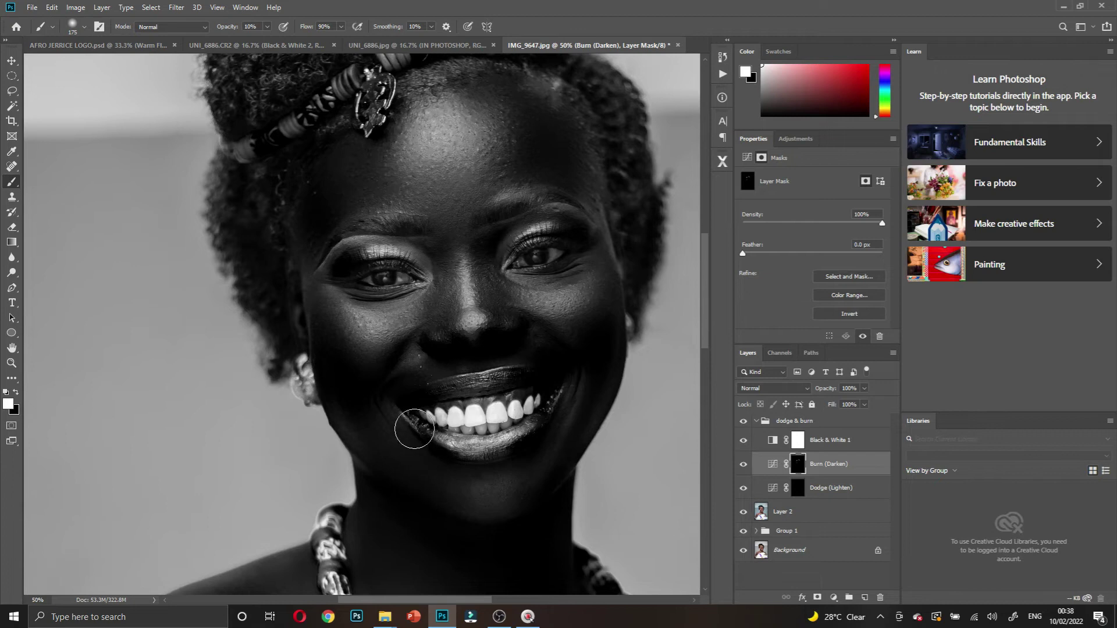
drag(446, 377, 406, 393)
mouse_move(592, 339)
mouse_down()
mouse_move(576, 401)
mouse_move(526, 457)
mouse_move(545, 470)
mouse_move(429, 481)
mouse_up()
scroll(451, 484, down, 3)
mouse_move(398, 410)
mouse_down()
mouse_move(535, 453)
mouse_move(562, 420)
mouse_move(516, 467)
mouse_move(536, 465)
mouse_move(523, 528)
mouse_up()
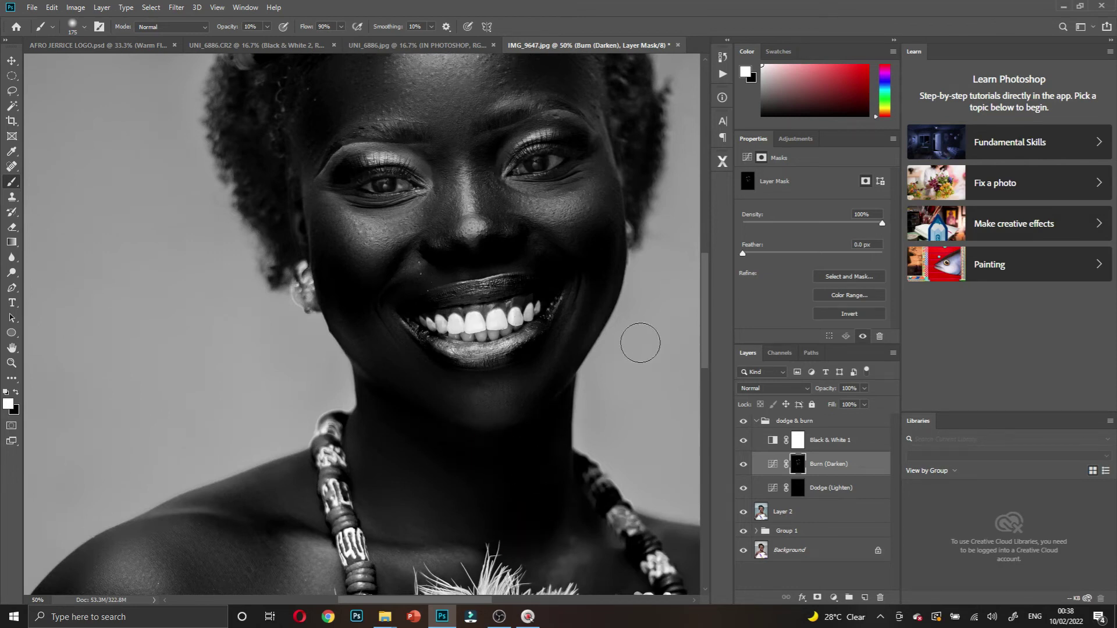
- Paint on the Dodge (Lighten) mask over the bright areas of the forehead and down toward the nose
scroll(513, 349, up, 4)
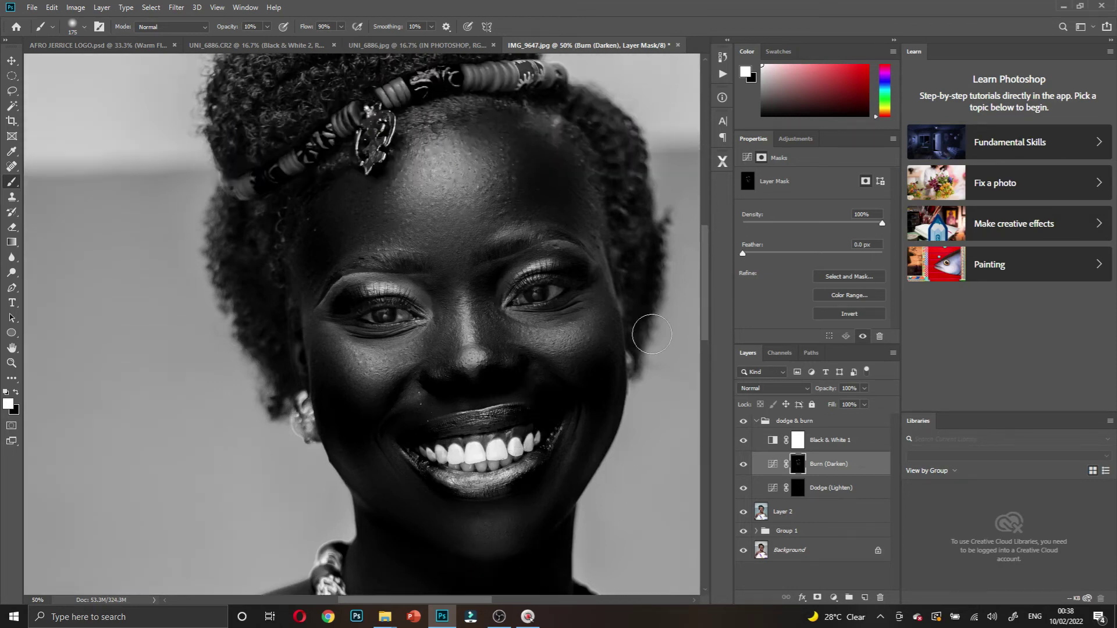
click(798, 489)
drag(418, 185, 446, 239)
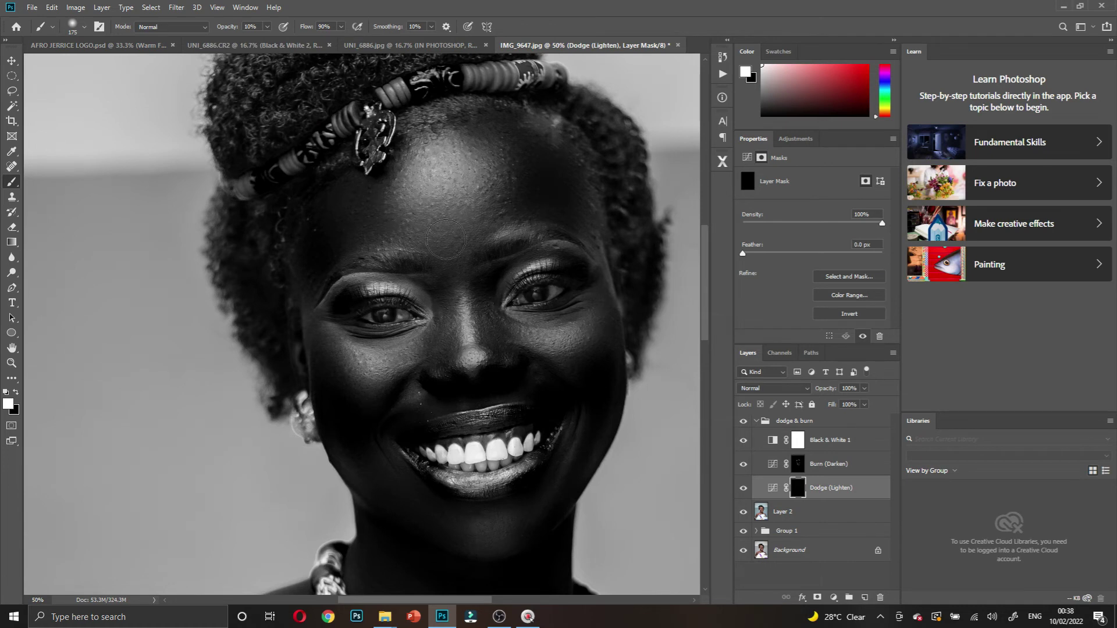
mouse_move(472, 202)
mouse_down()
mouse_move(503, 192)
mouse_move(494, 178)
mouse_move(406, 190)
mouse_move(439, 221)
mouse_move(445, 260)
mouse_move(452, 249)
mouse_move(437, 285)
mouse_move(491, 332)
mouse_up()
- Continue dodging on the Dodge (Lighten) mask over the chin and below the lower lip with the brush size at 150
key(bracketleft)
key(bracketright)
key(bracketright)
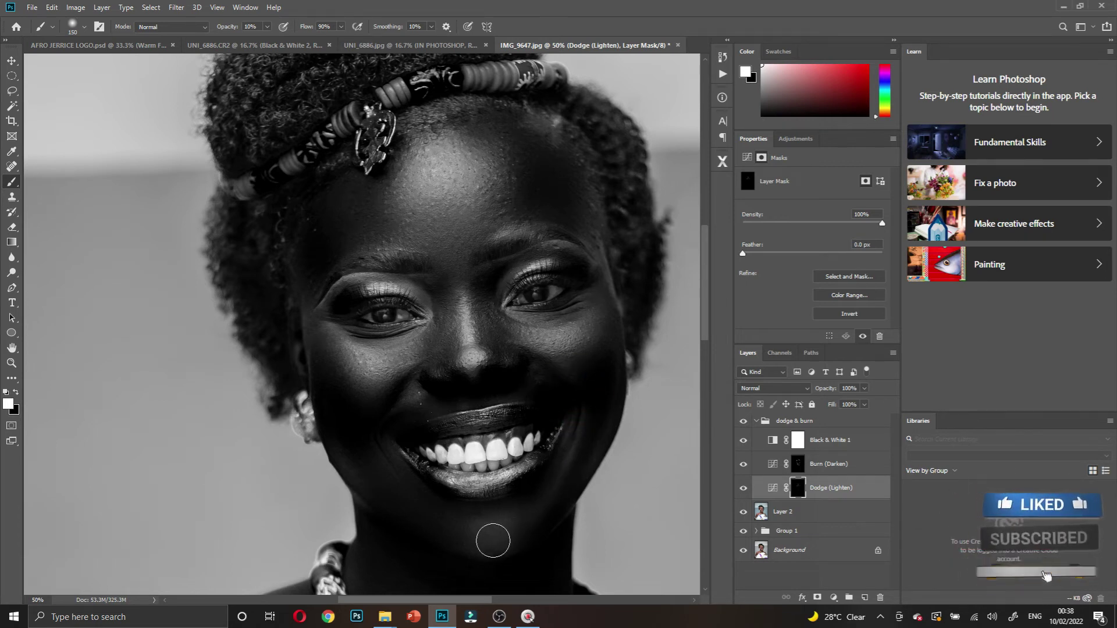
click(493, 534)
scroll(494, 534, down, 2)
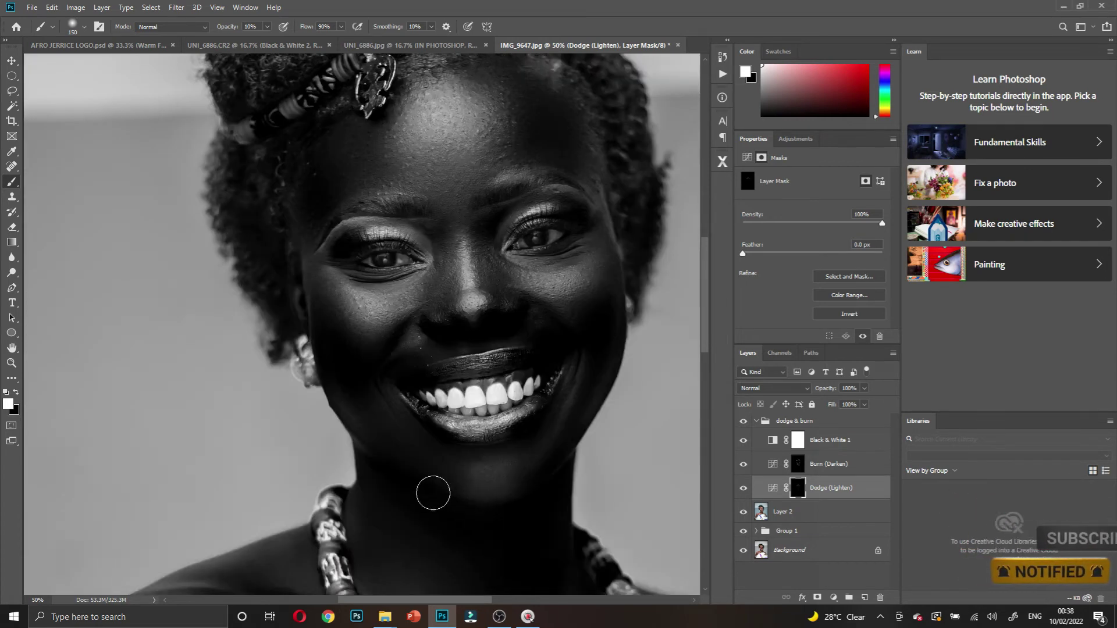
drag(417, 441, 435, 440)
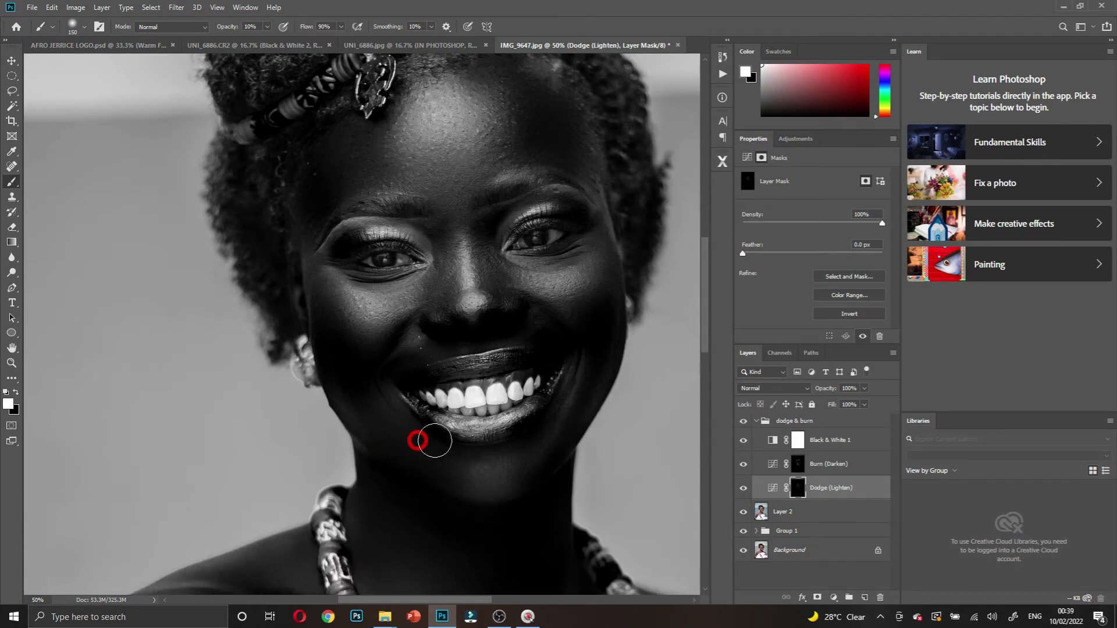
- Compare the face in color with and without the dodge & burn group, then restore the Black & White 1 layer
click(744, 441)
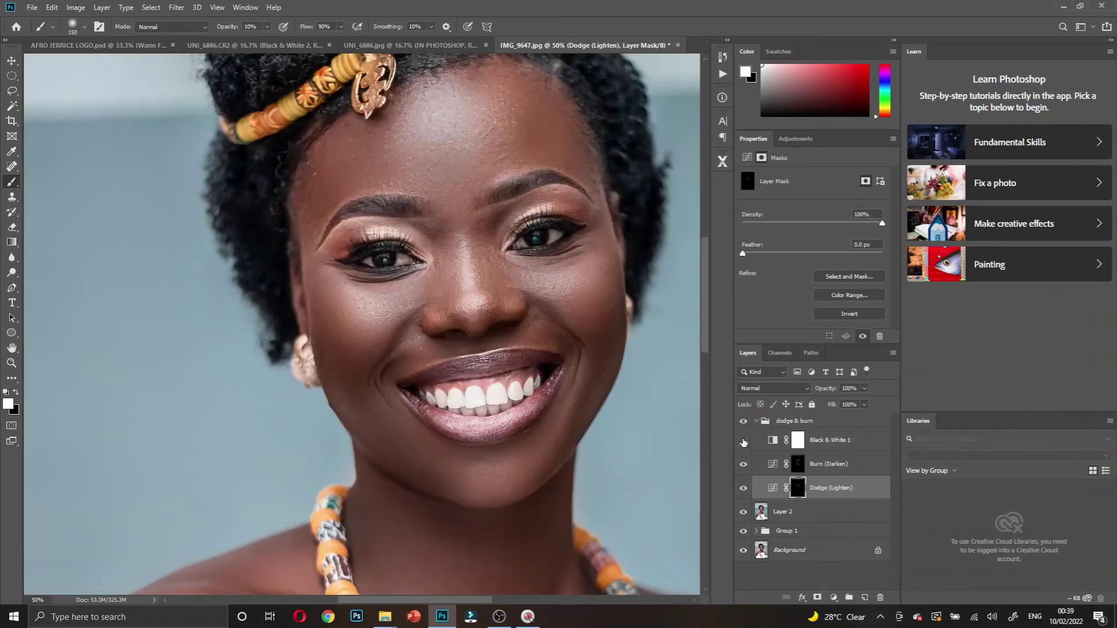
click(744, 422)
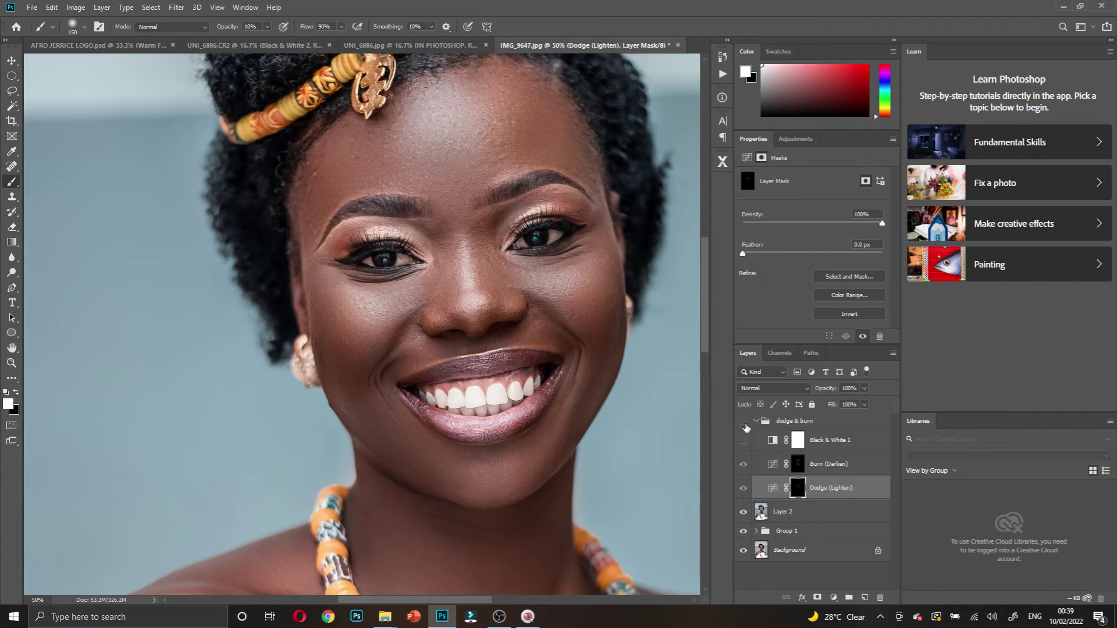
click(744, 422)
click(744, 421)
click(744, 441)
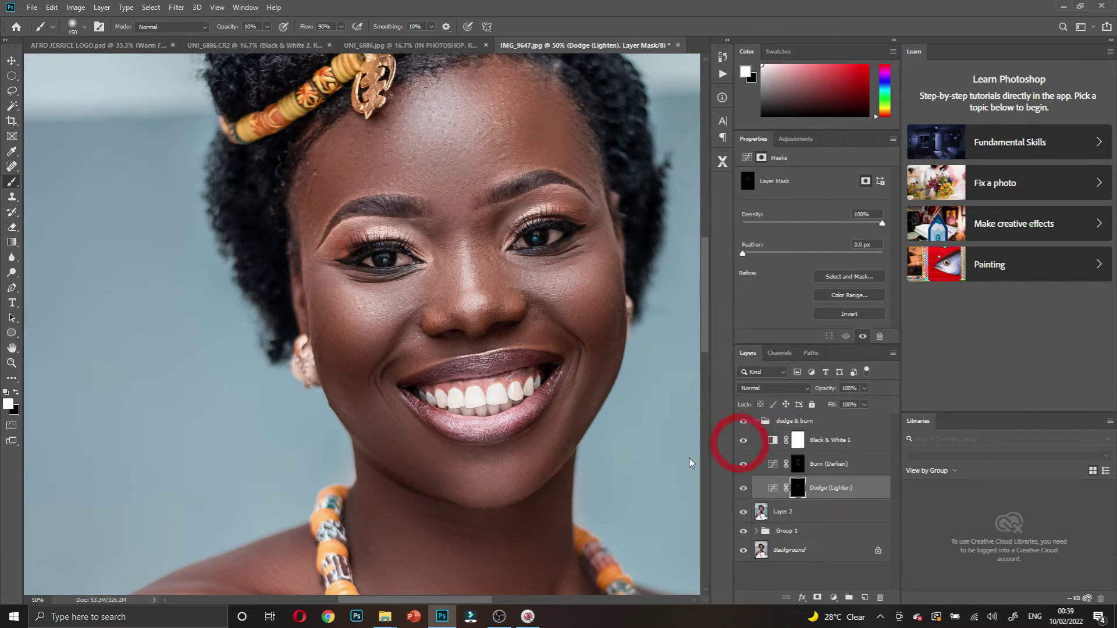
- Set the brush size to 250, undo the dodge stroke on the neck, and burn under the chin on the Burn (Darken) mask
scroll(519, 498, down, 3)
key(bracketright)
key(bracketright)
key(bracketright)
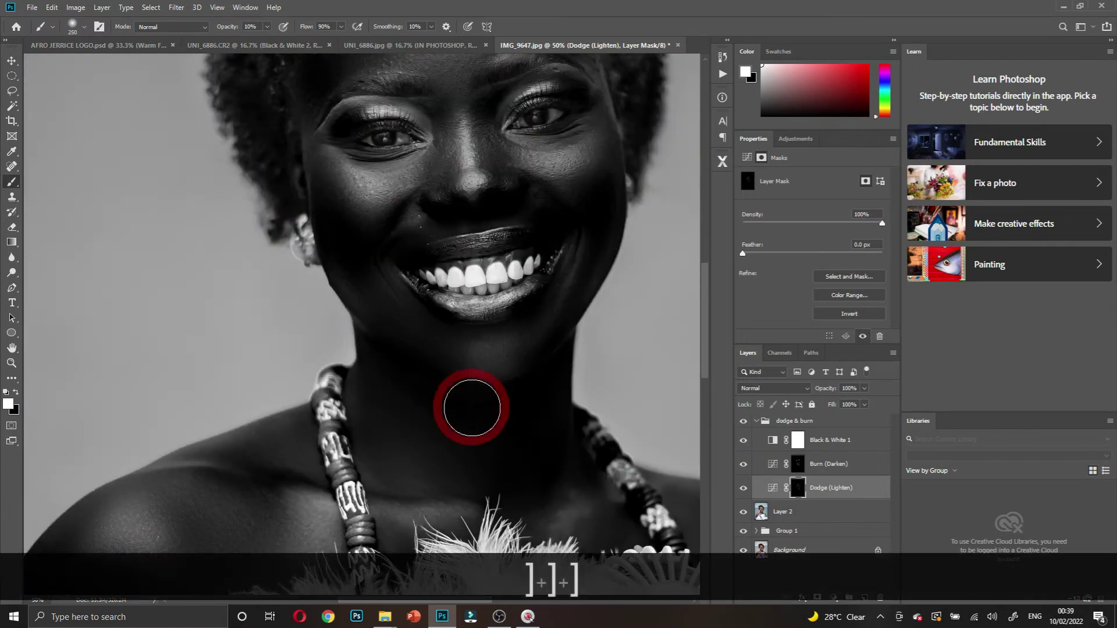
key(ctrl+z)
click(801, 467)
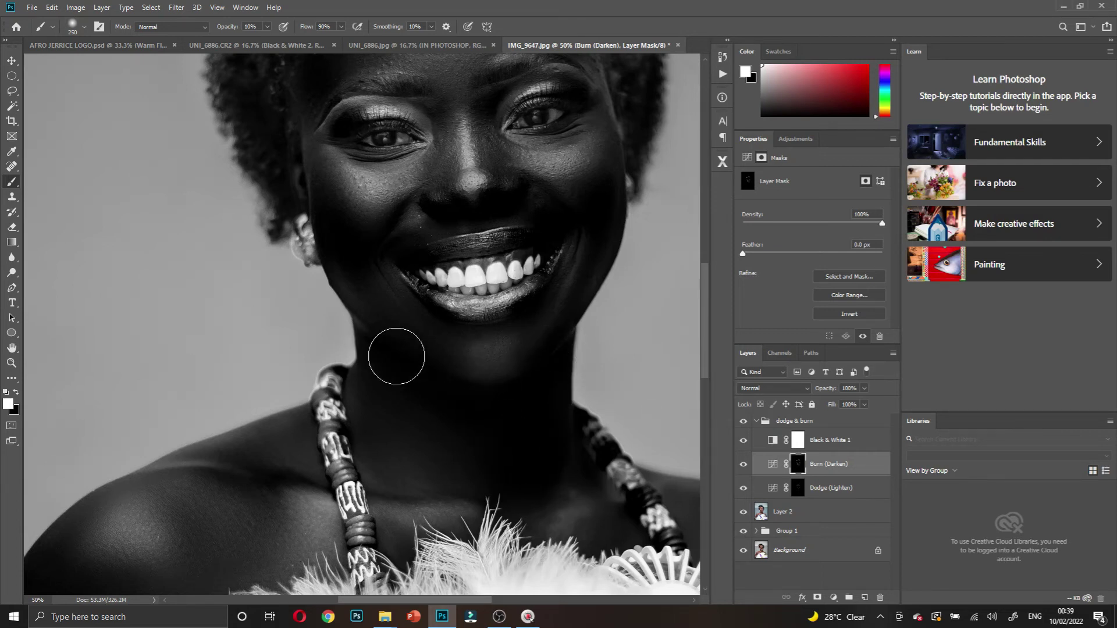
click(442, 381)
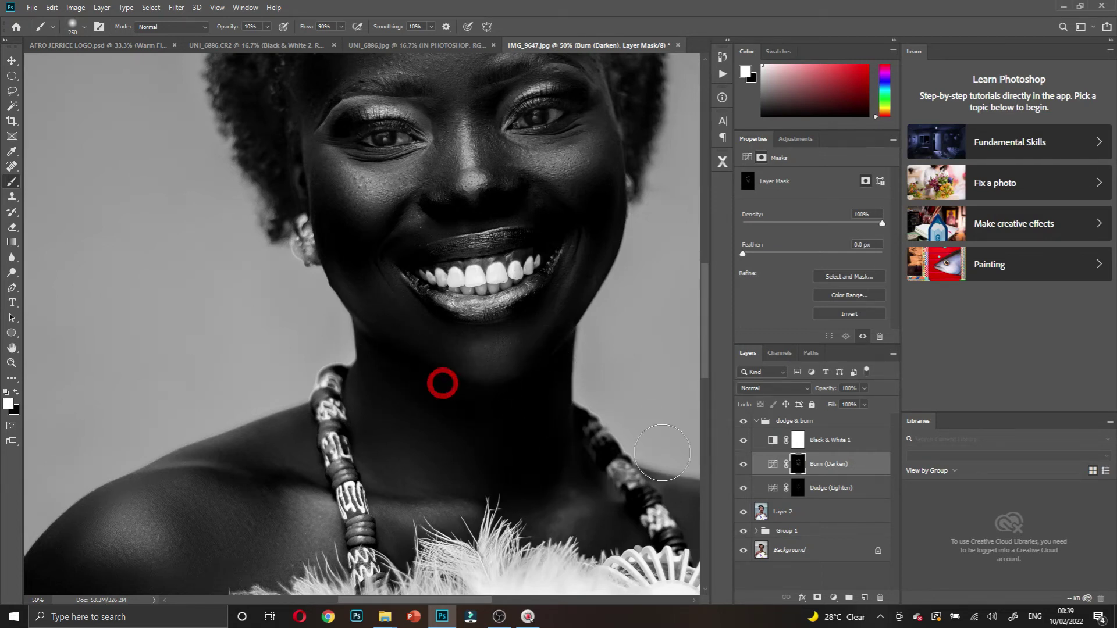
- Dodge the lower neck, collarbone and shoulder on the Dodge (Lighten) mask, reducing the brush size to 175
click(799, 490)
click(482, 472)
scroll(475, 468, down, 2)
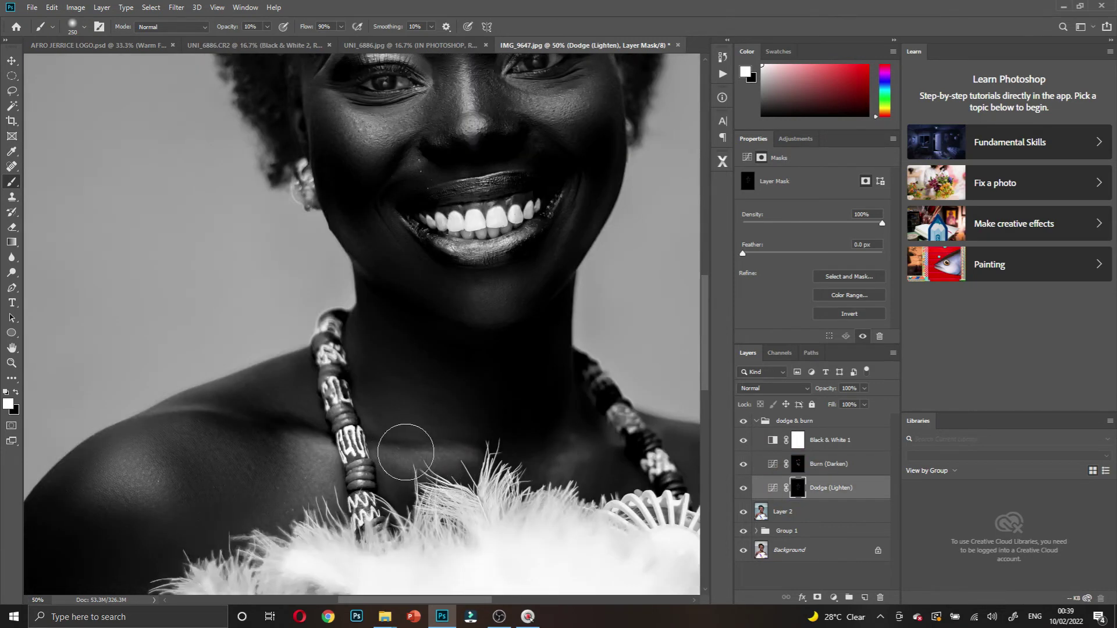
key(bracketleft)
key(bracketleft)
click(378, 452)
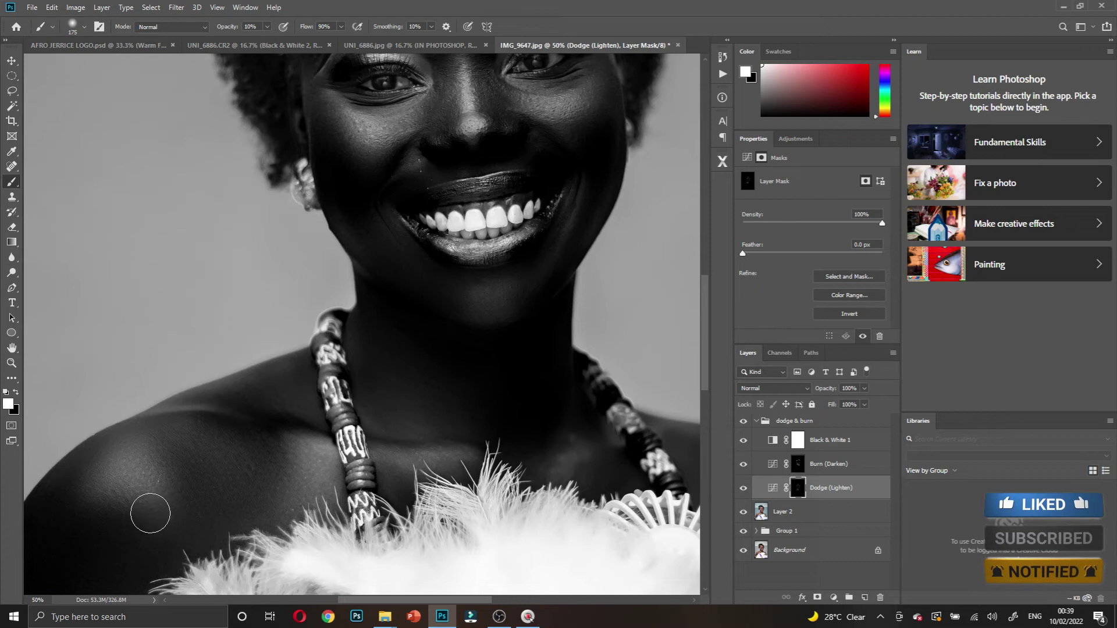
click(288, 402)
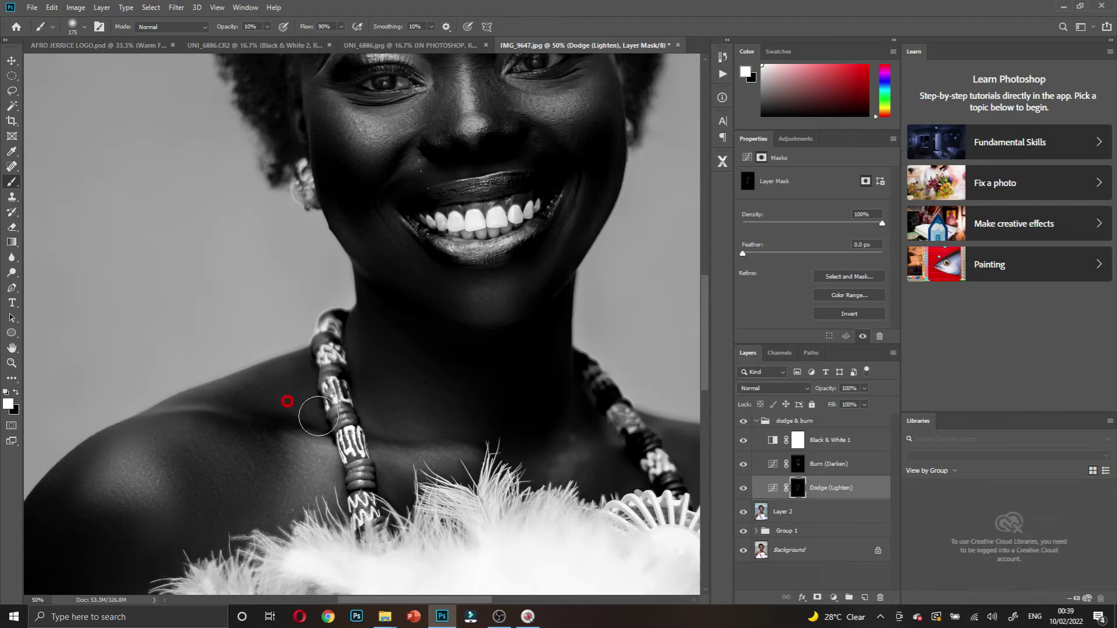
- Burn the shadowed skin below the shoulder highlight on the Burn (Darken) mask with the brush size at 175
click(798, 461)
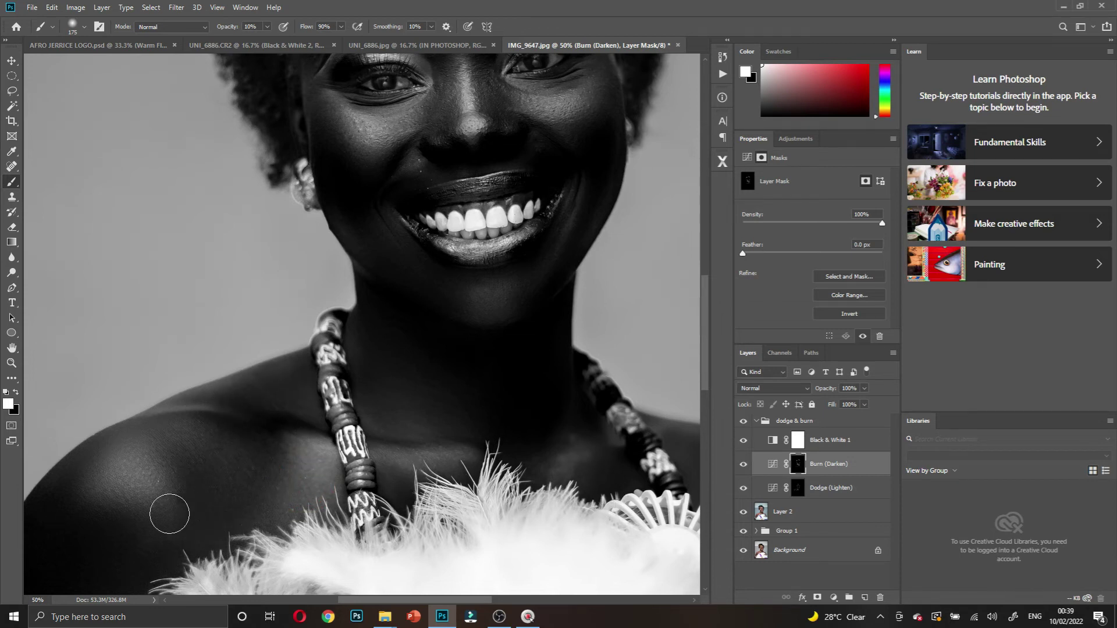
drag(135, 527, 167, 493)
scroll(155, 412, down, 5)
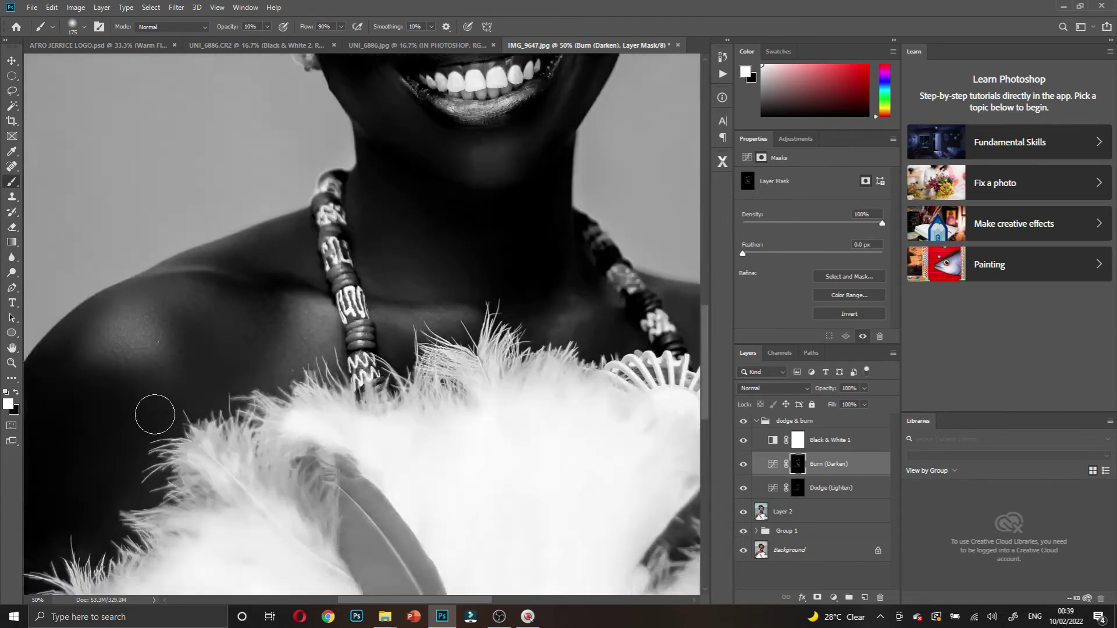
scroll(119, 401, down, 2)
scroll(125, 412, left, 6)
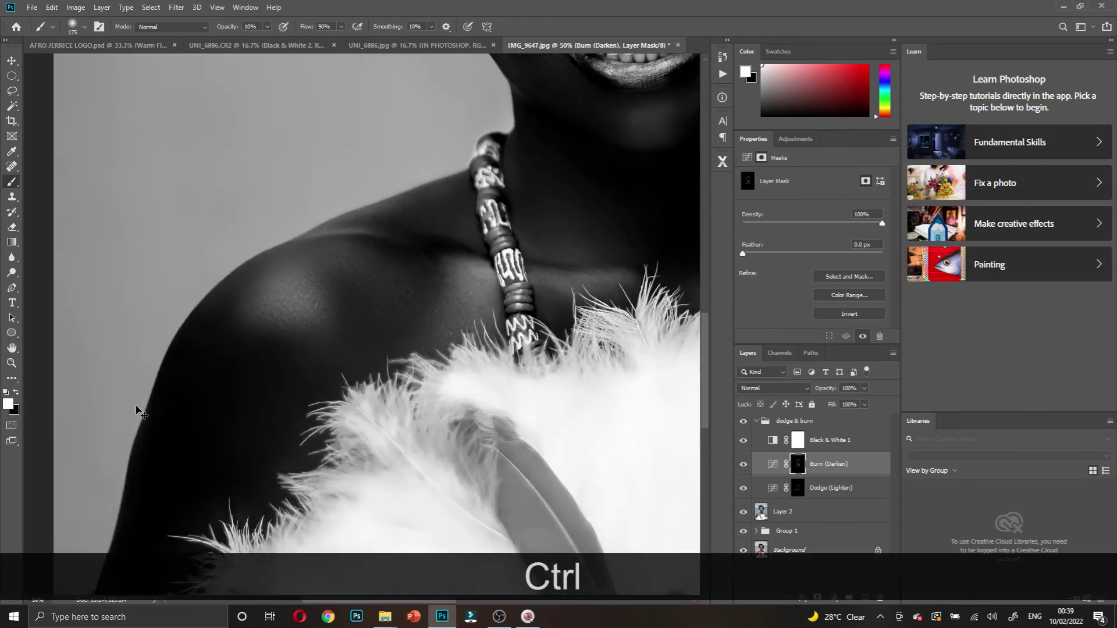
- Enlarge the brush to 500 and burn the outer arm on the Burn (Darken) mask from the shoulder down past the bracelet
scroll(179, 428, down, 2)
key(bracketright)
key(bracketright)
key(bracketright)
key(bracketright)
key(bracketright)
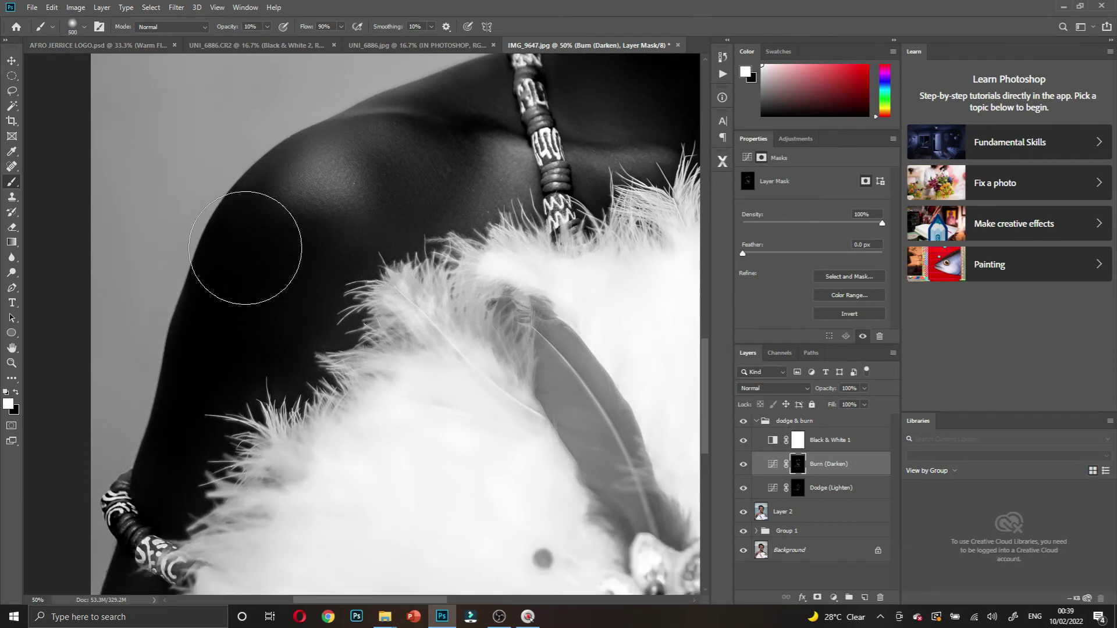
scroll(200, 419, down, 6)
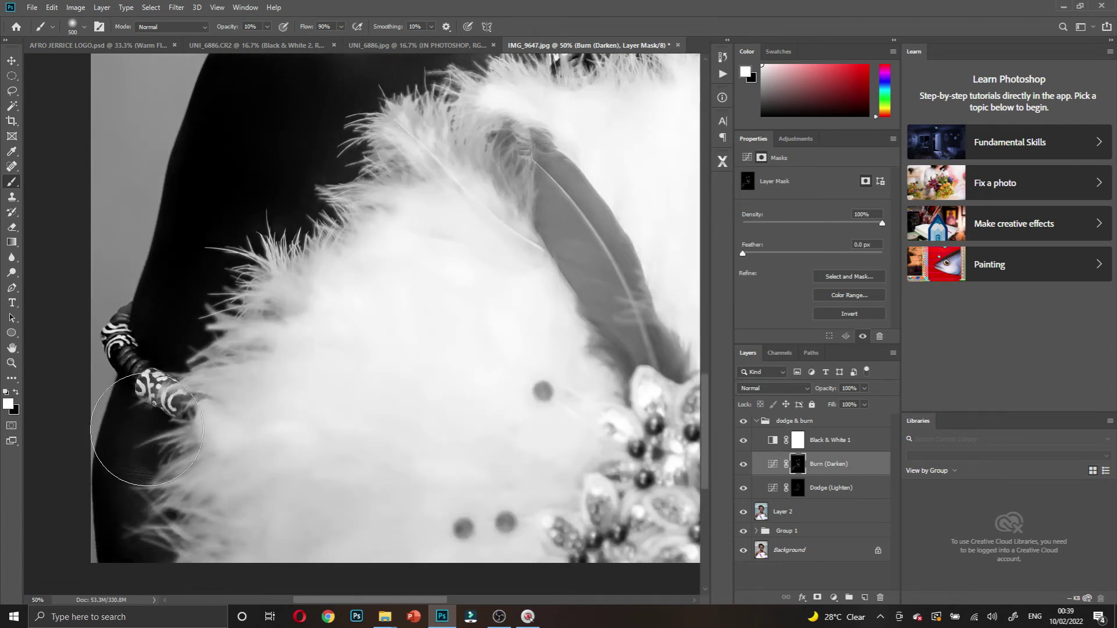
- Reduce the brush size to 175 and dodge the arm just below the bracelet on the Dodge (Lighten) mask
click(790, 491)
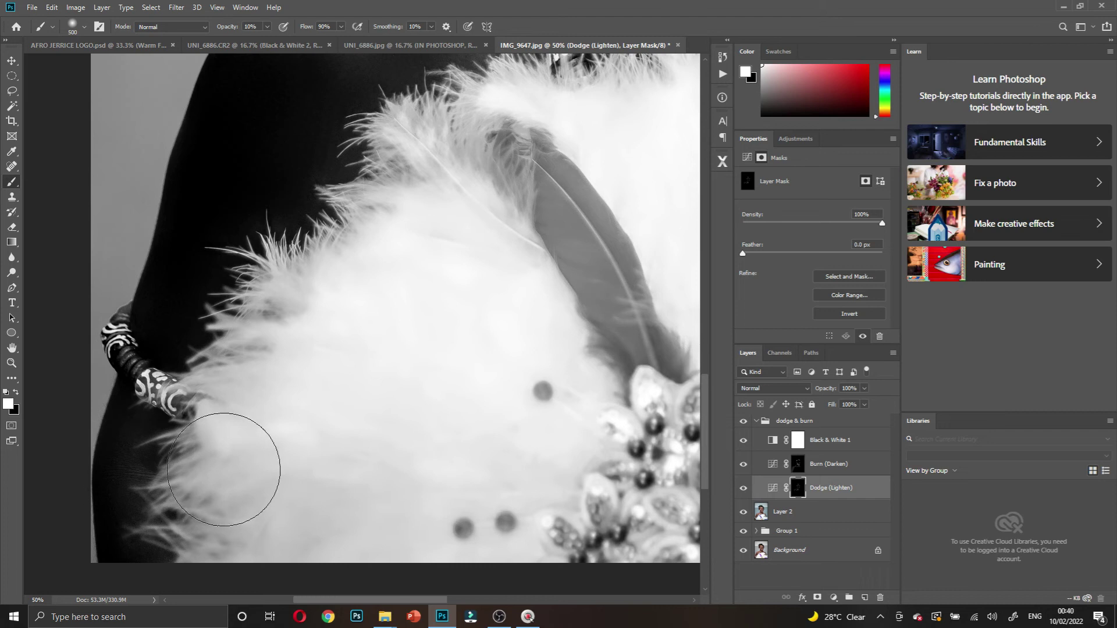
key(bracketleft)
key(bracketleft)
key(bracketleft)
key(bracketleft)
key(bracketleft)
mouse_move(138, 430)
mouse_down()
mouse_move(141, 484)
mouse_move(128, 450)
mouse_move(133, 538)
mouse_move(144, 397)
mouse_move(160, 419)
mouse_up()
- Paint white on the Dodge (Lighten) mask over the hand holding the feather fan
key(ctrl+alt+space)
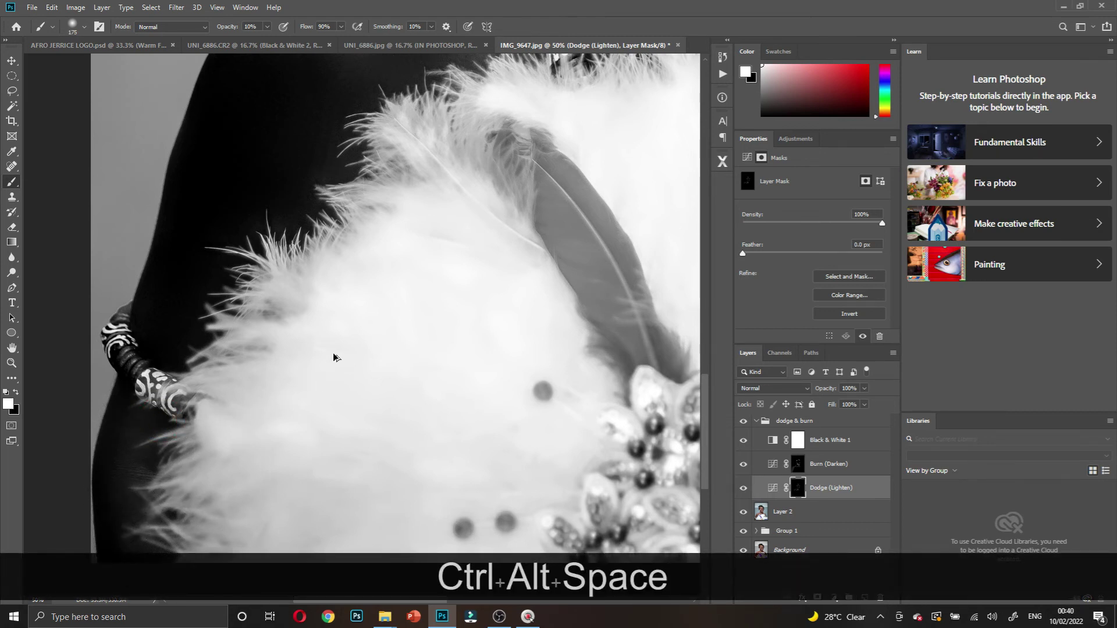
ctrl+alt+click(333, 354)
ctrl+alt+click(333, 354)
scroll(462, 396, up, 3)
scroll(460, 393, up, 5)
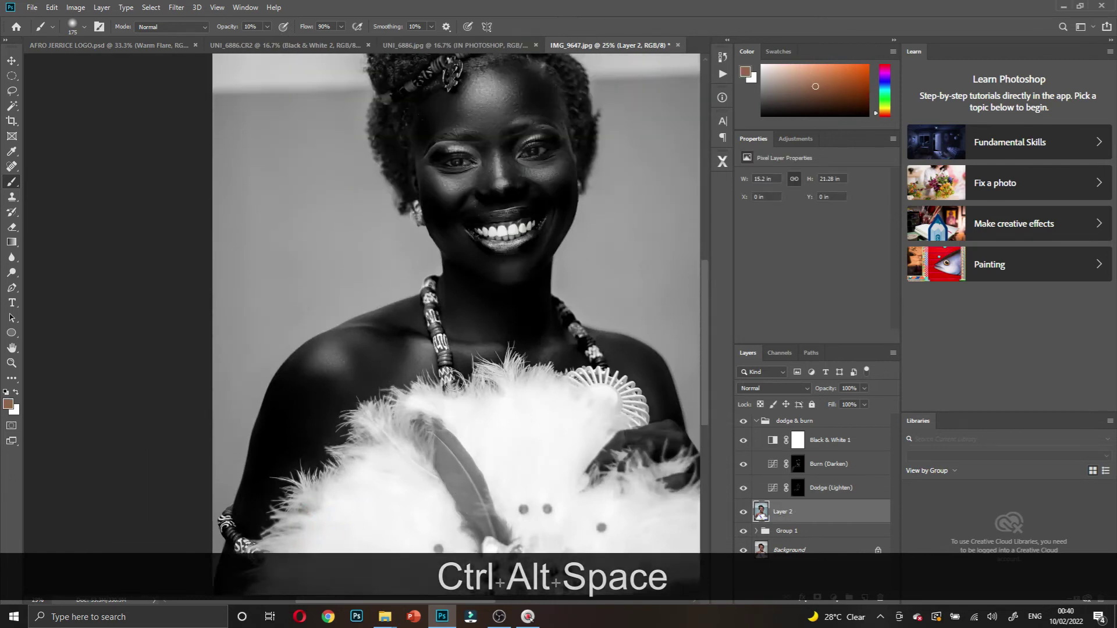
scroll(460, 393, right, 3)
key(ctrl+space)
ctrl+click(542, 426)
ctrl+click(543, 426)
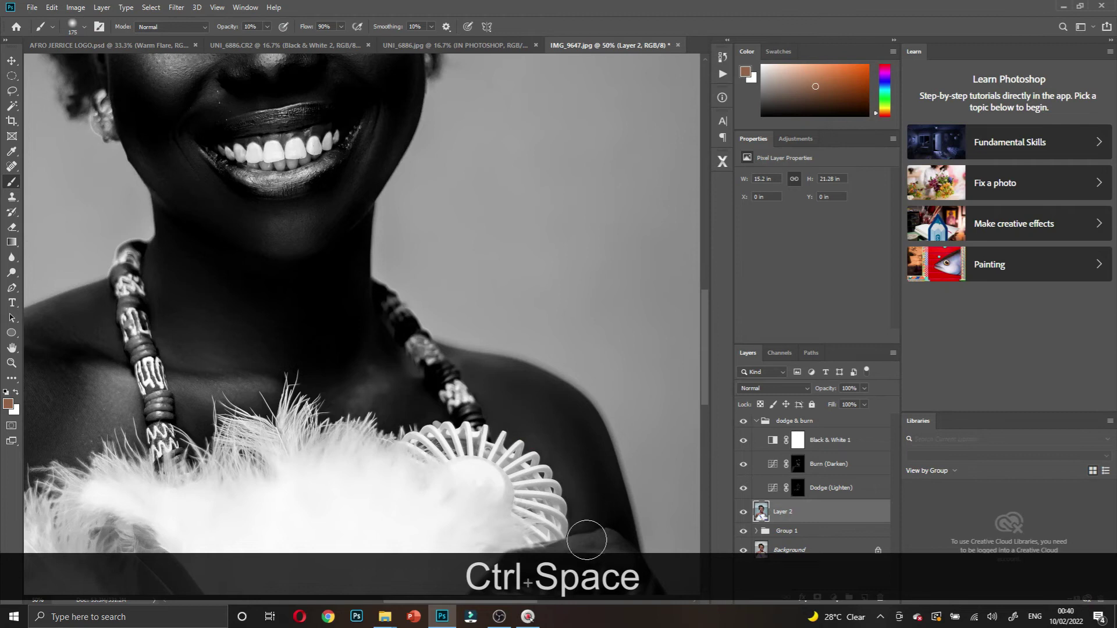
scroll(591, 506, down, 5)
click(562, 455)
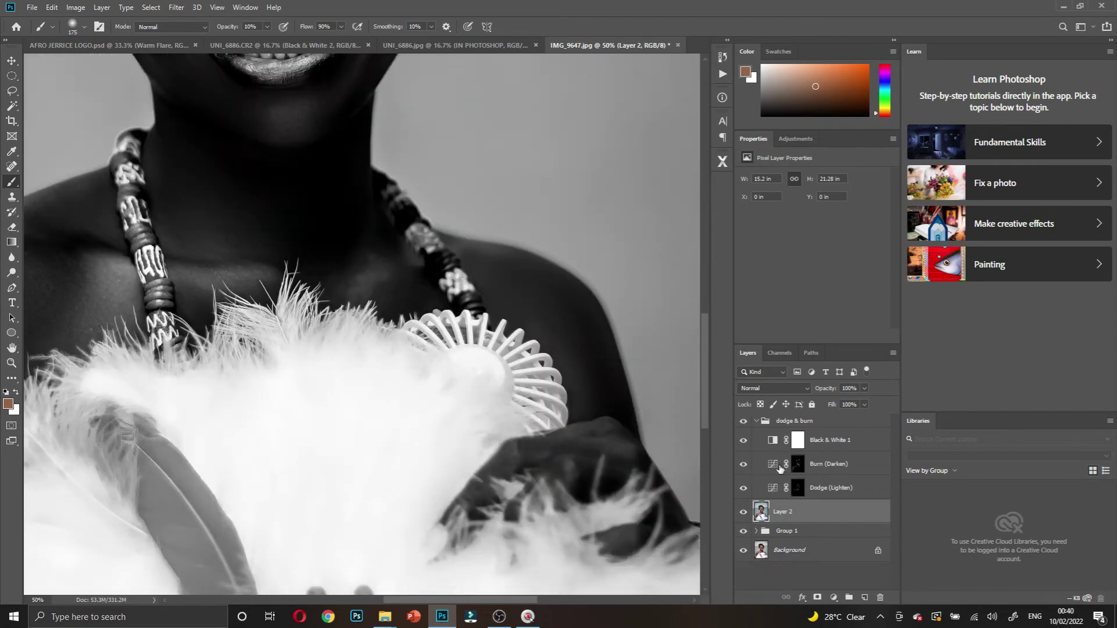
click(802, 491)
key(d)
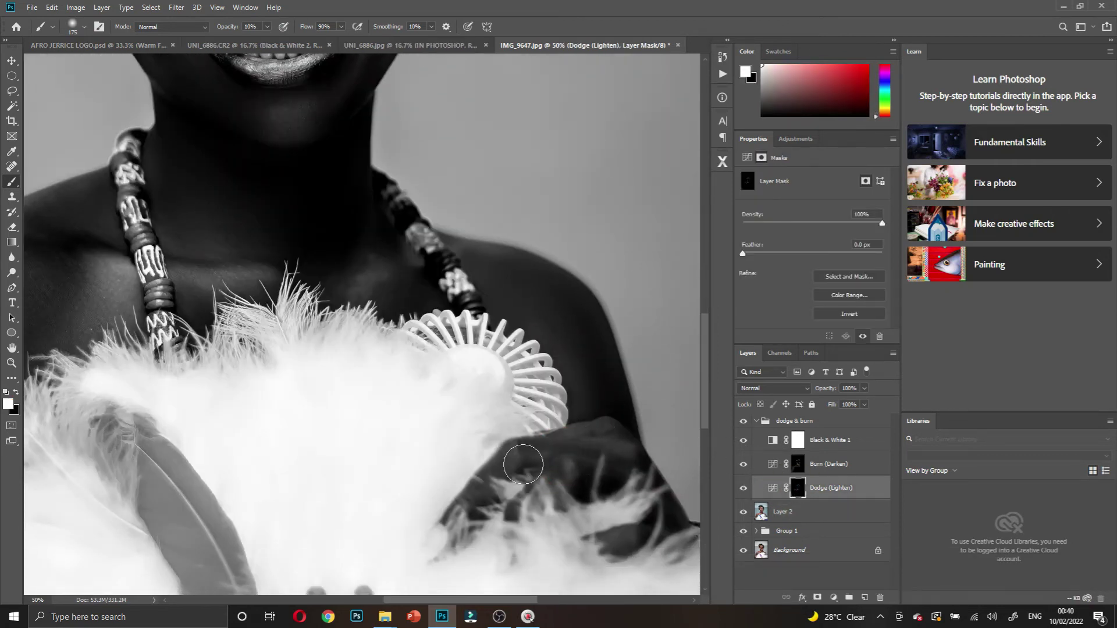
click(591, 457)
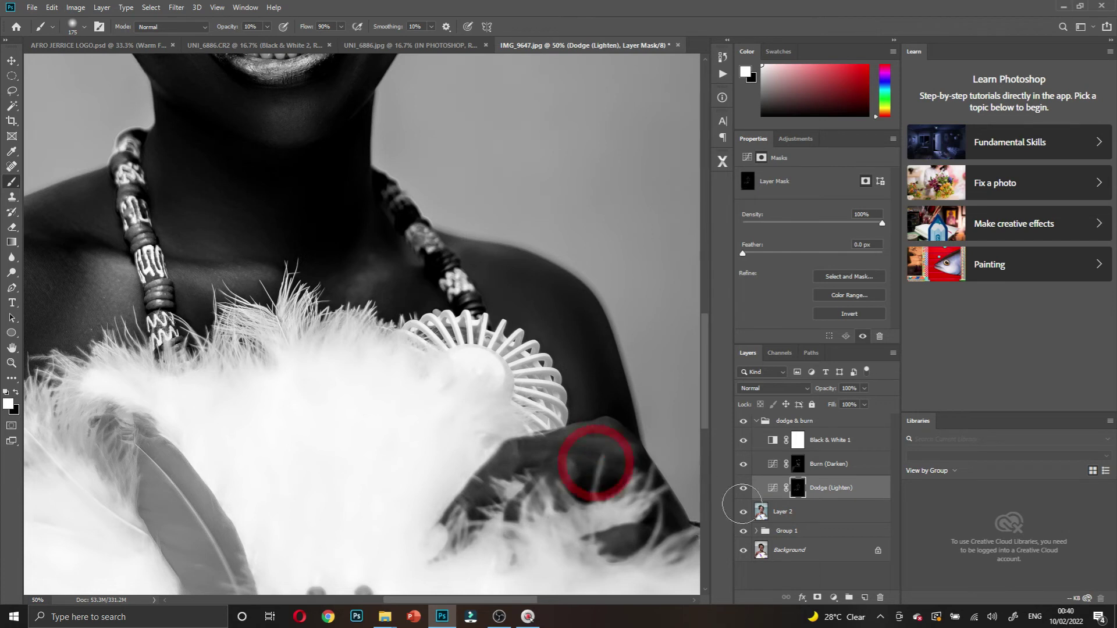
- Check the image without the dodge & burn group, then show the group and hide the Black & White 1 layer
click(743, 421)
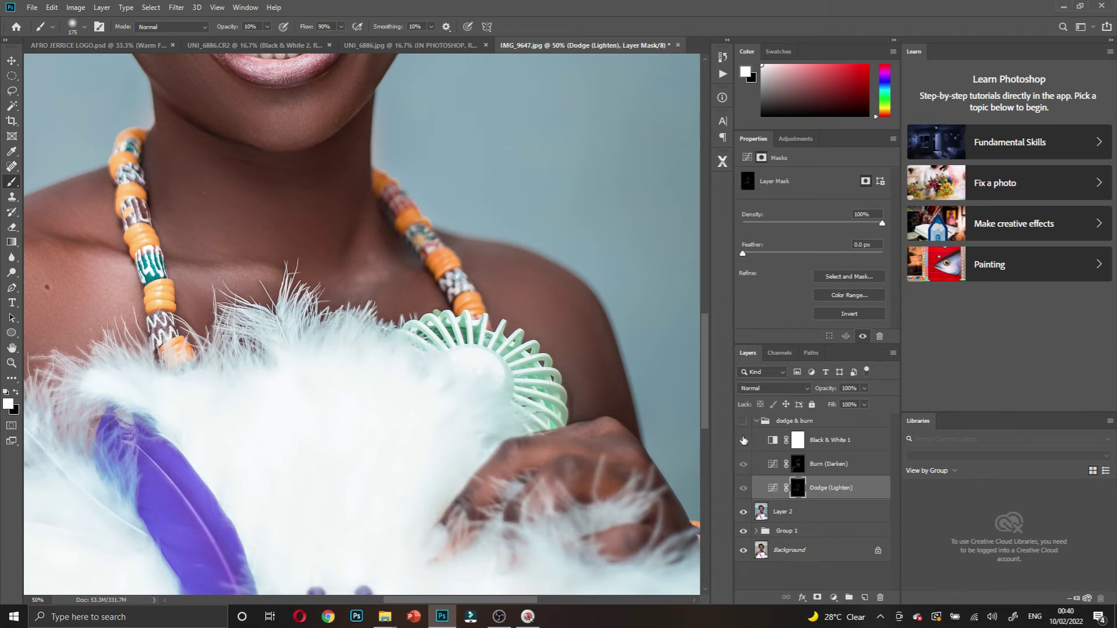
click(742, 421)
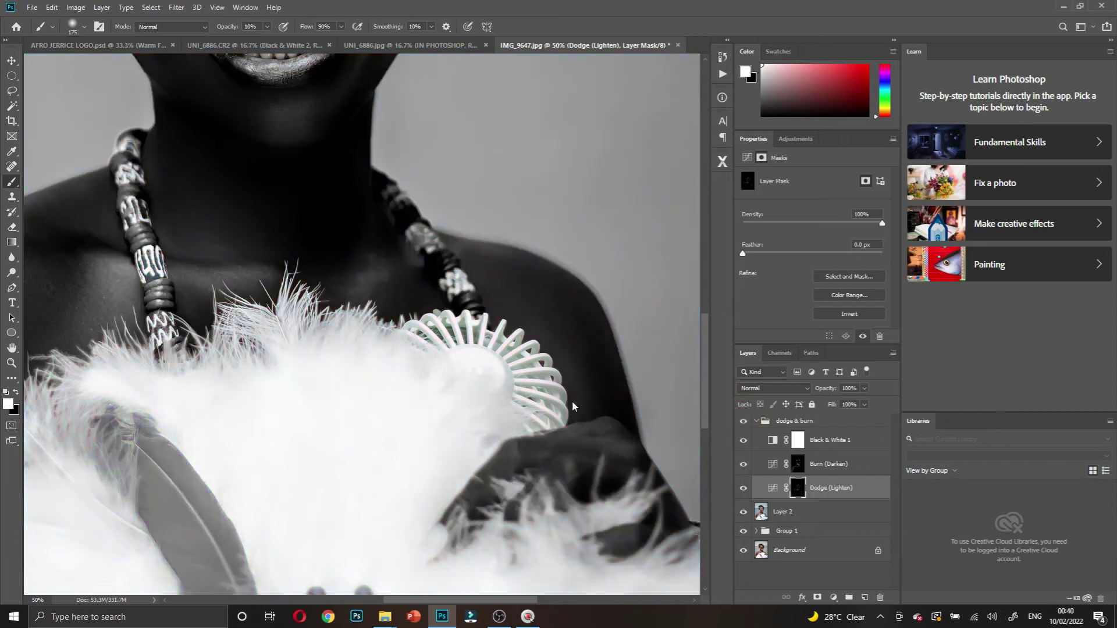
click(744, 441)
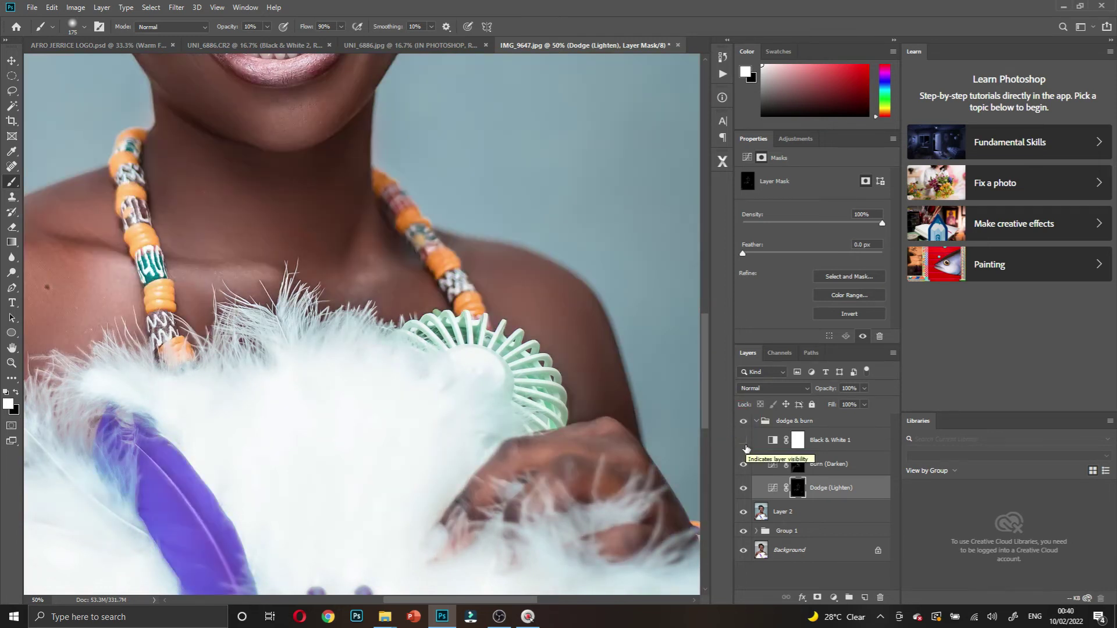
- Compare the portrait in color with and without the dodge & burn group, leaving the group visible
ctrl+alt+click(436, 387)
ctrl+alt+click(437, 387)
scroll(466, 402, up, 3)
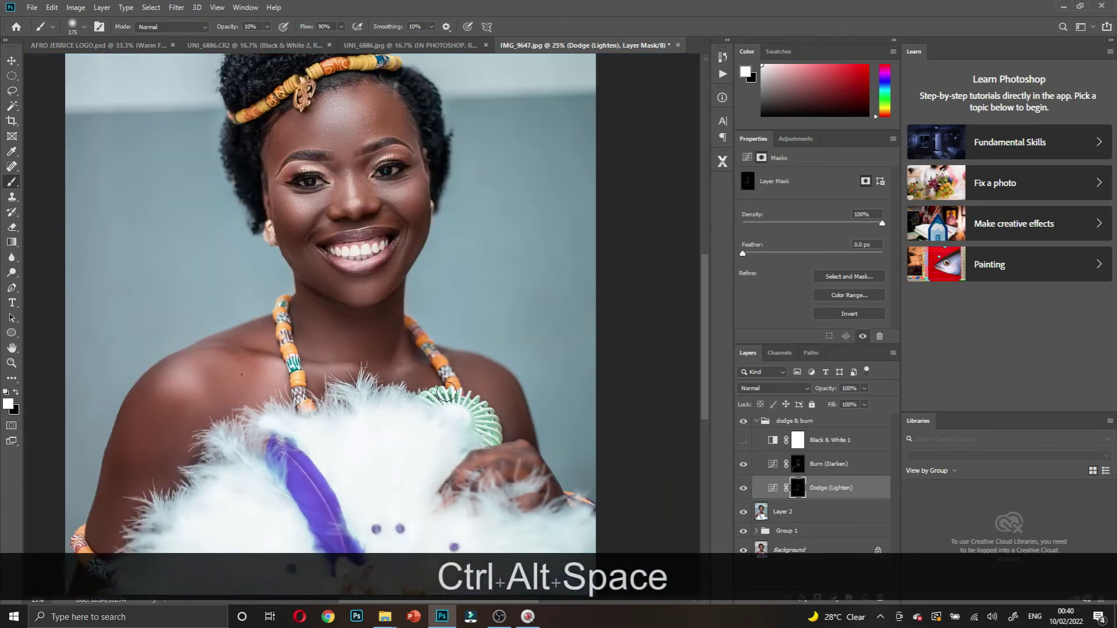
click(743, 422)
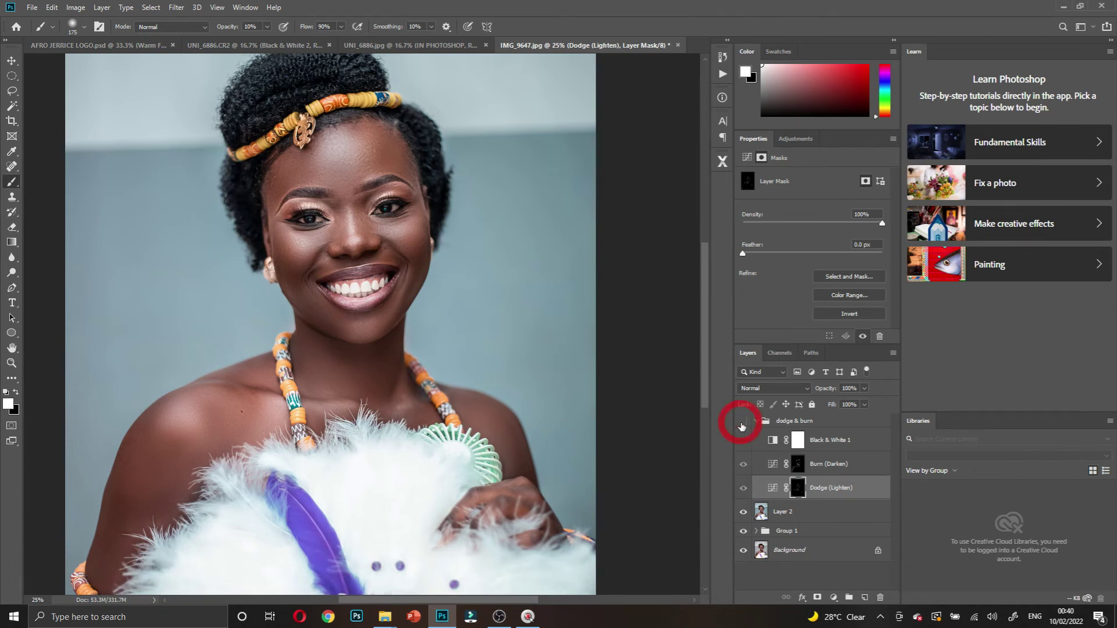
click(743, 422)
click(743, 422)
click(743, 422)
click(741, 424)
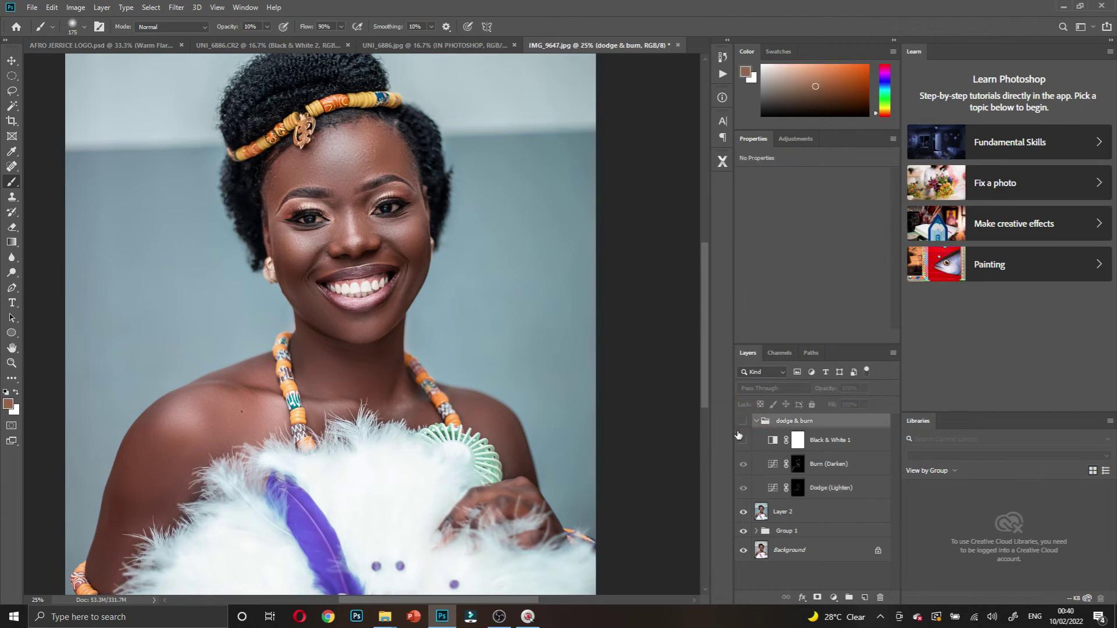
click(742, 423)
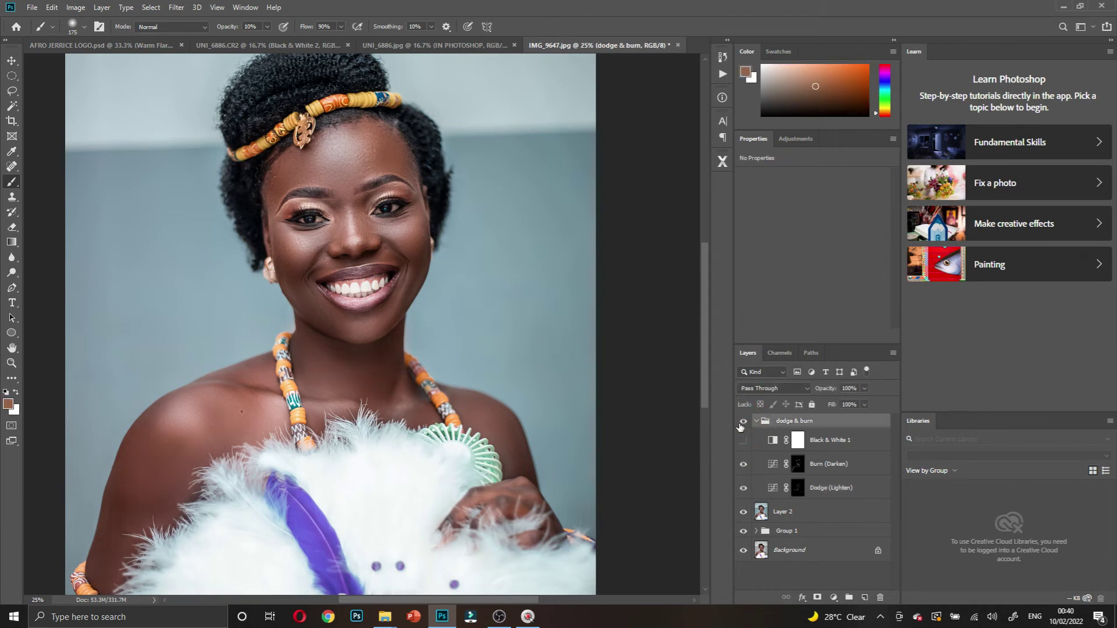
- Compare the portrait with and without Layer 2, then review the whole image with the layer visible
click(743, 513)
click(743, 513)
ctrl+alt+click(466, 393)
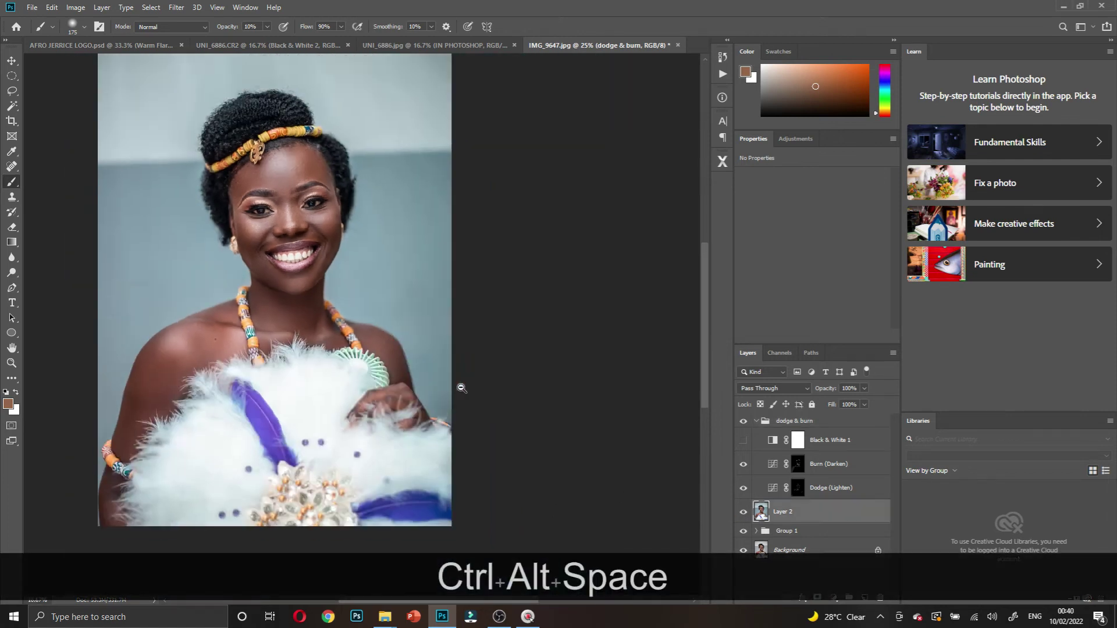
scroll(295, 387, up, 2)
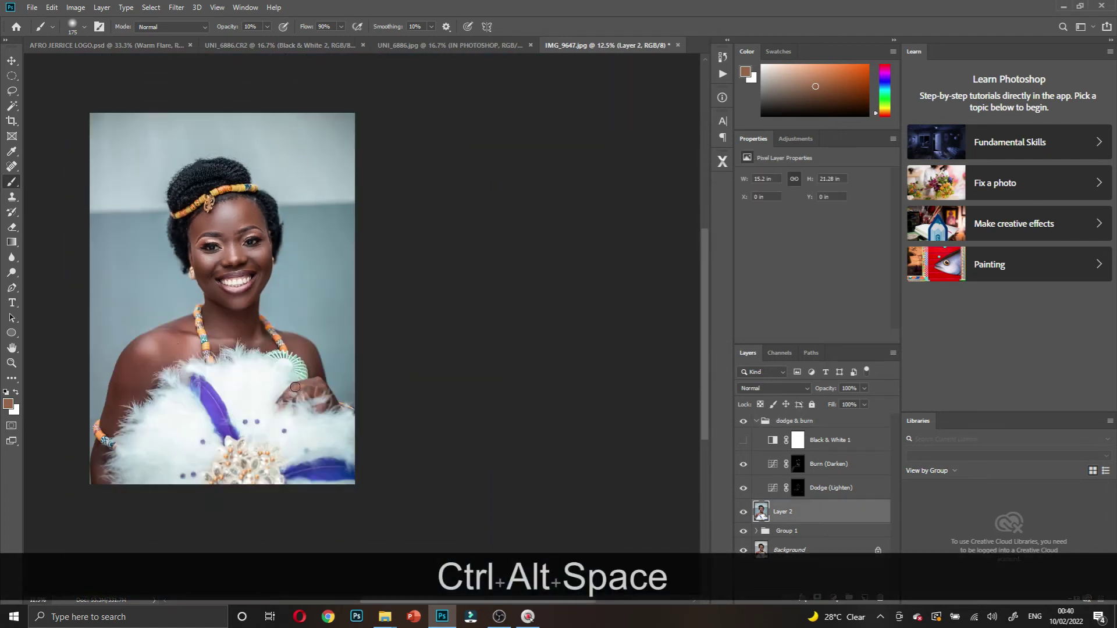
scroll(194, 260, left, 6)
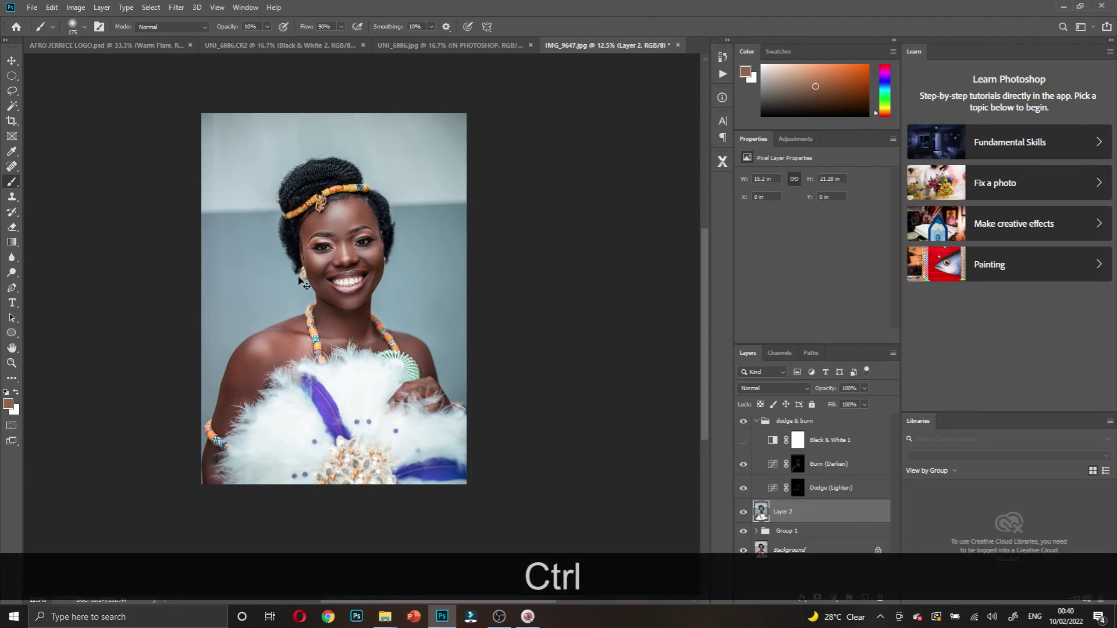
ctrl+click(396, 238)
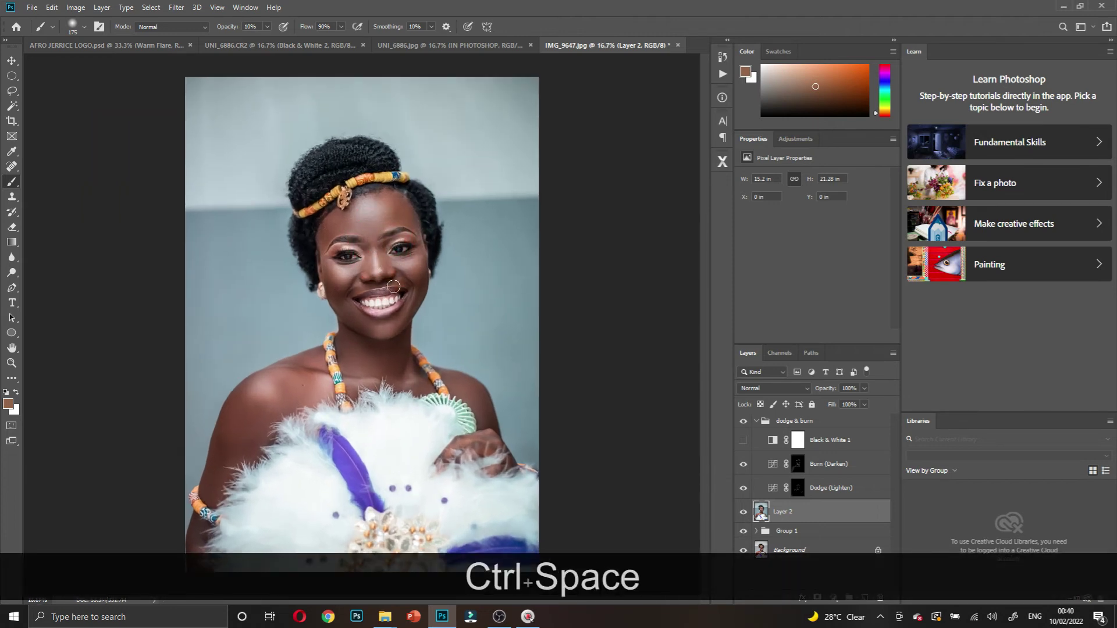
- Collapse the dodge & burn group above Layer 2
ctrl+click(390, 281)
scroll(388, 274, up, 1)
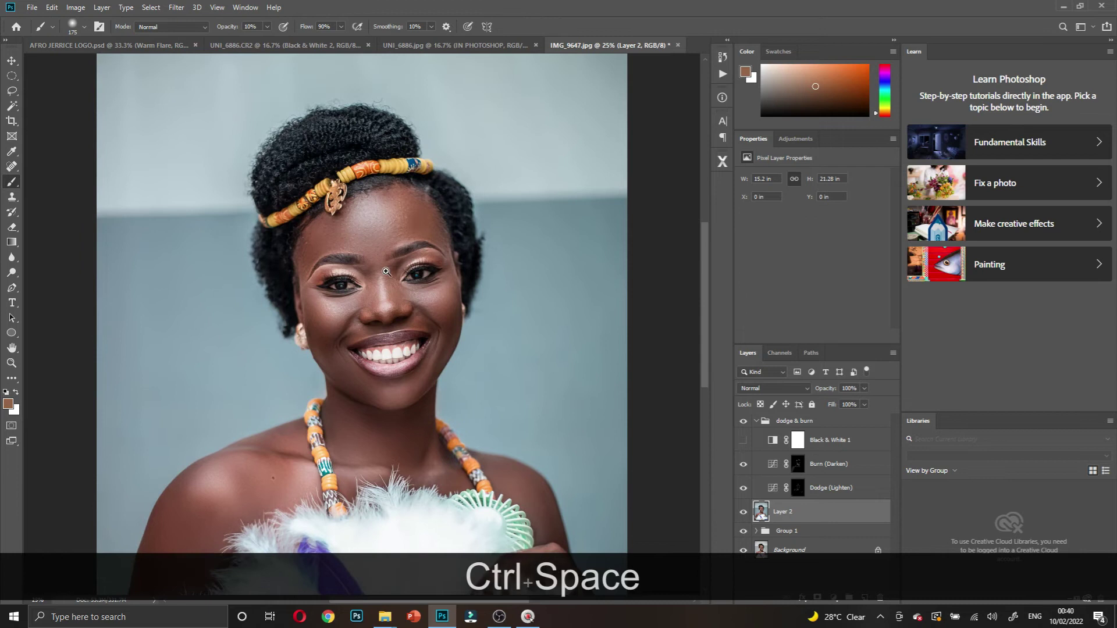
ctrl+click(387, 272)
ctrl+click(392, 269)
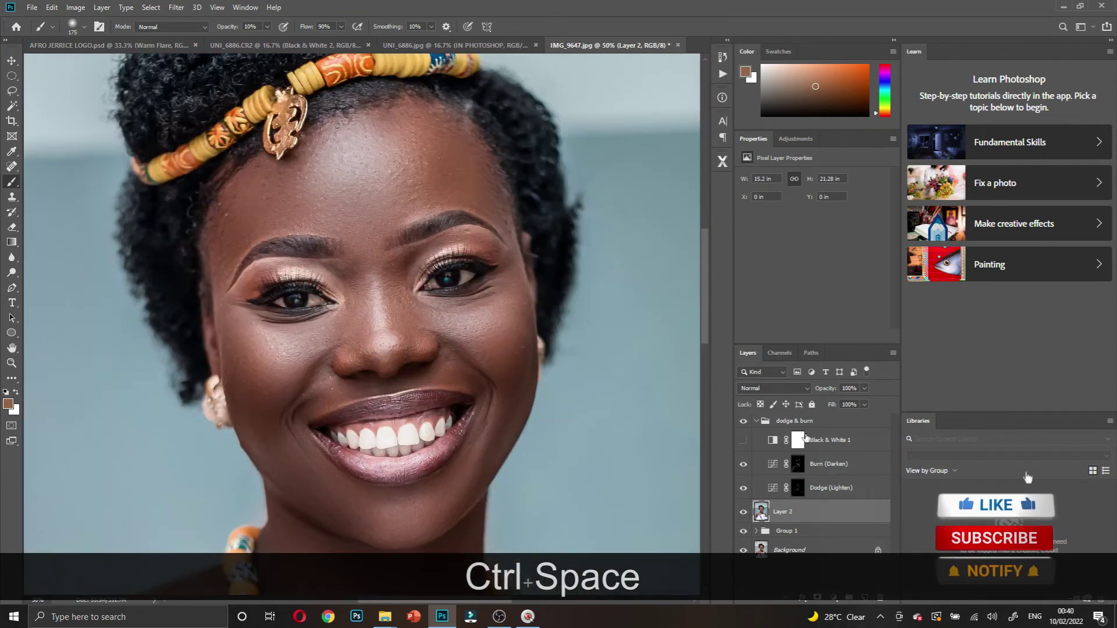
click(757, 421)
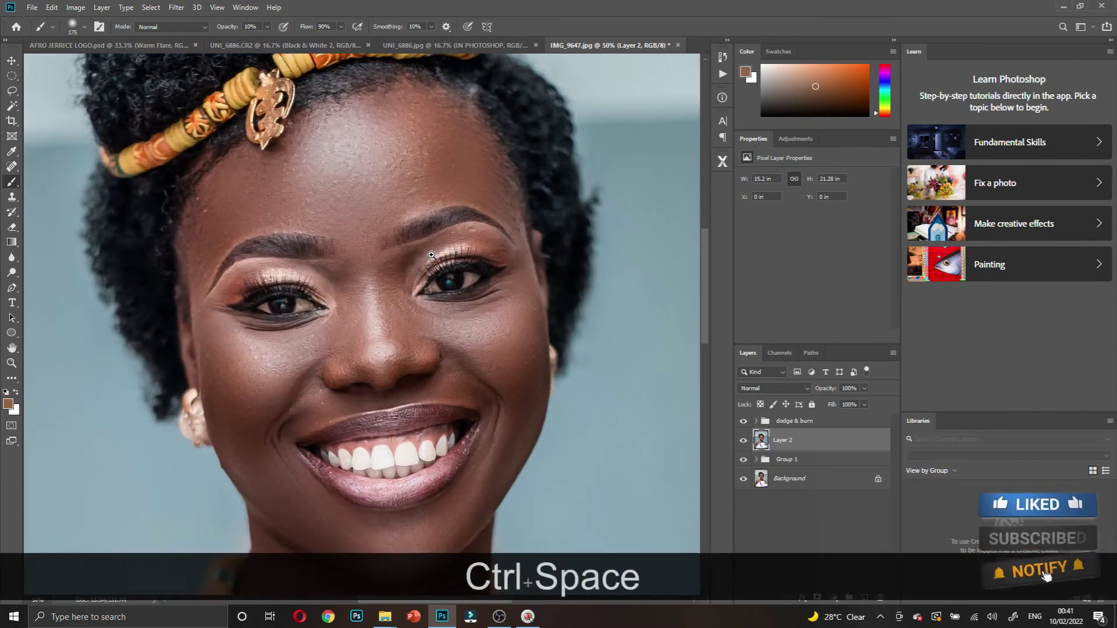
- Run the Pro Workflow X Enhance Eyes action, continuing past its alert and dismissing its instructions
ctrl+space+click(444, 266)
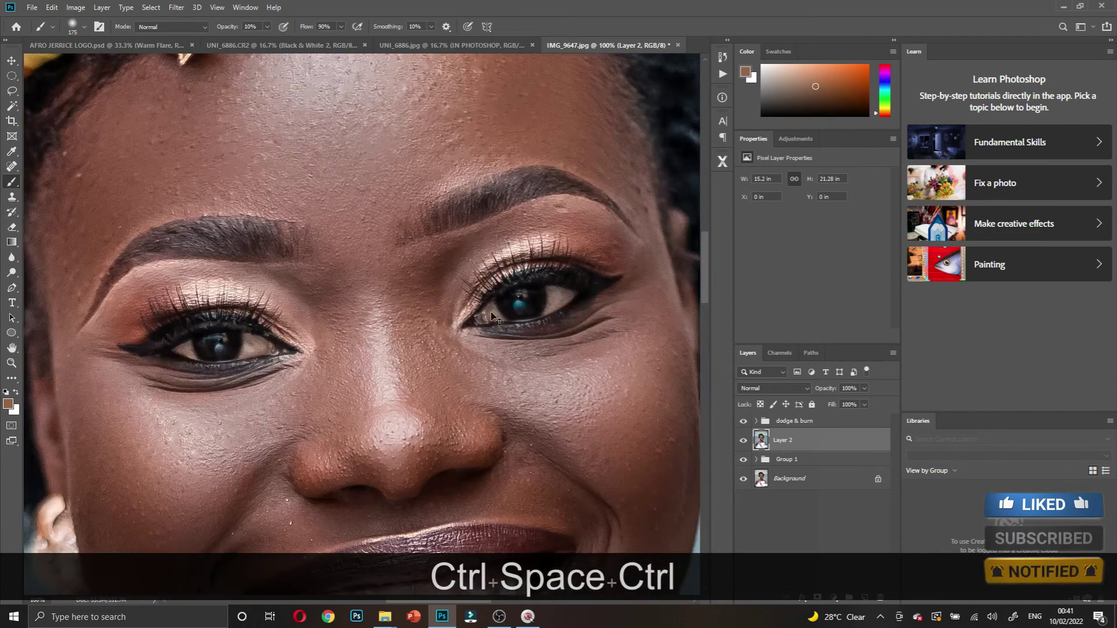
click(722, 161)
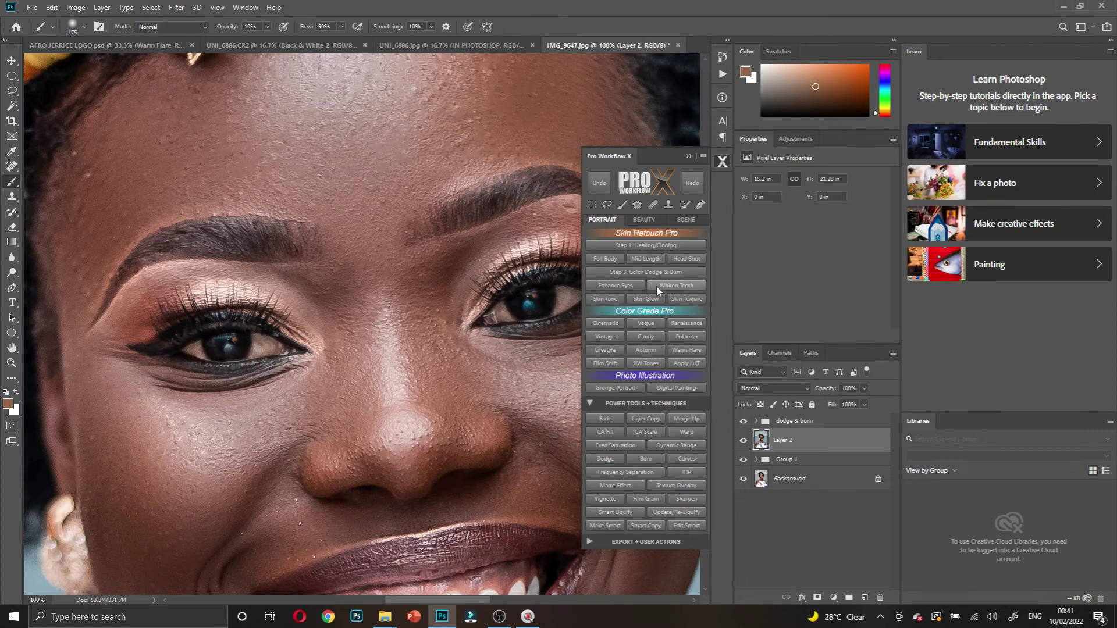
click(622, 288)
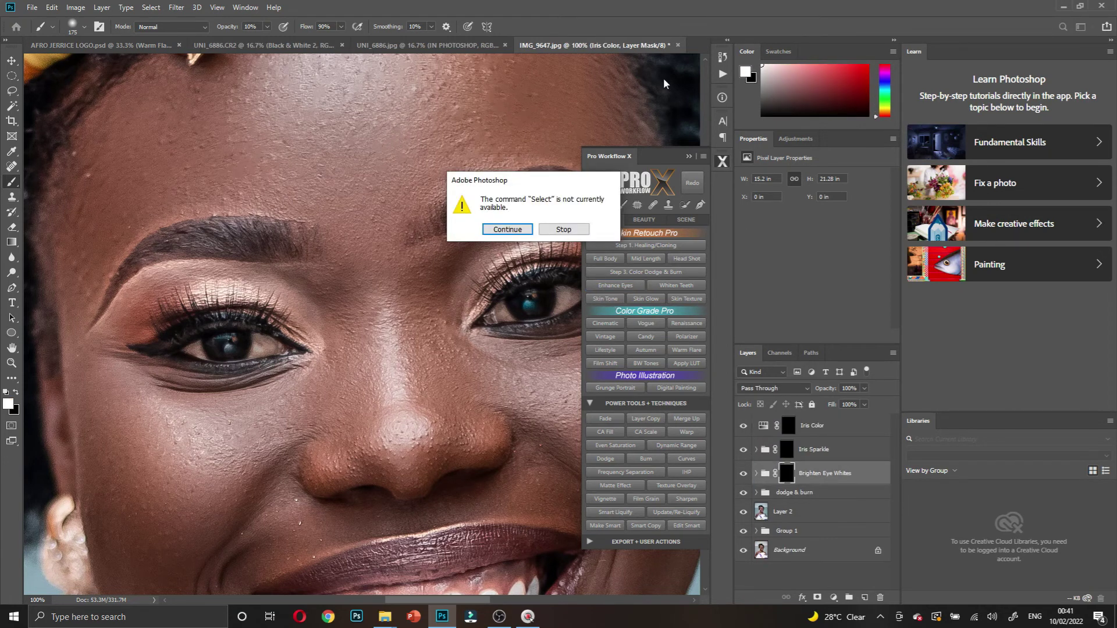
click(515, 228)
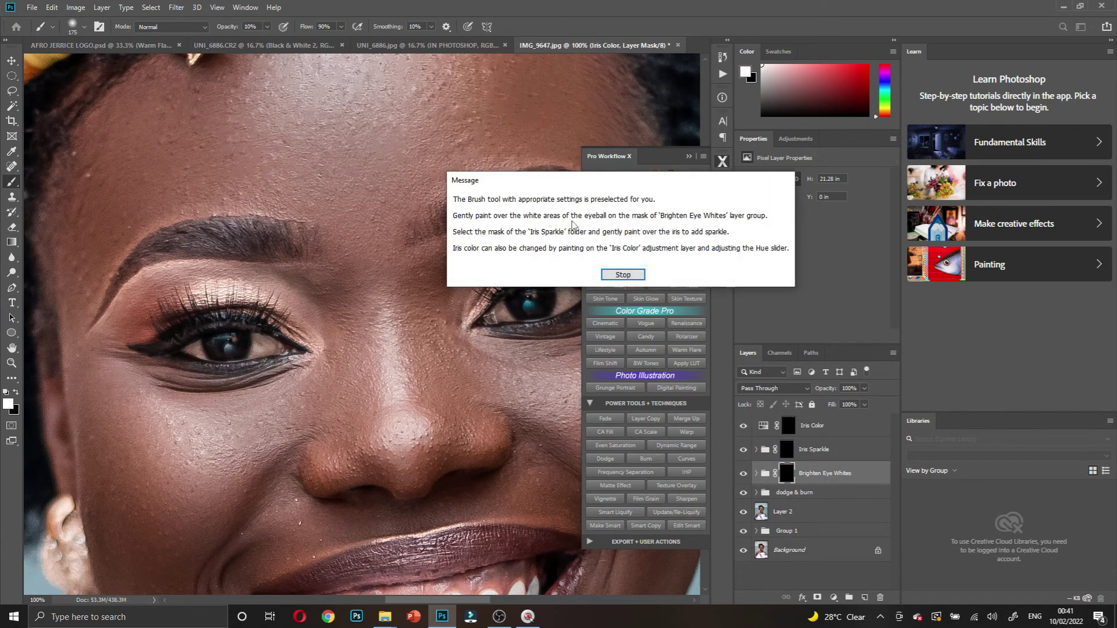
click(621, 274)
click(689, 157)
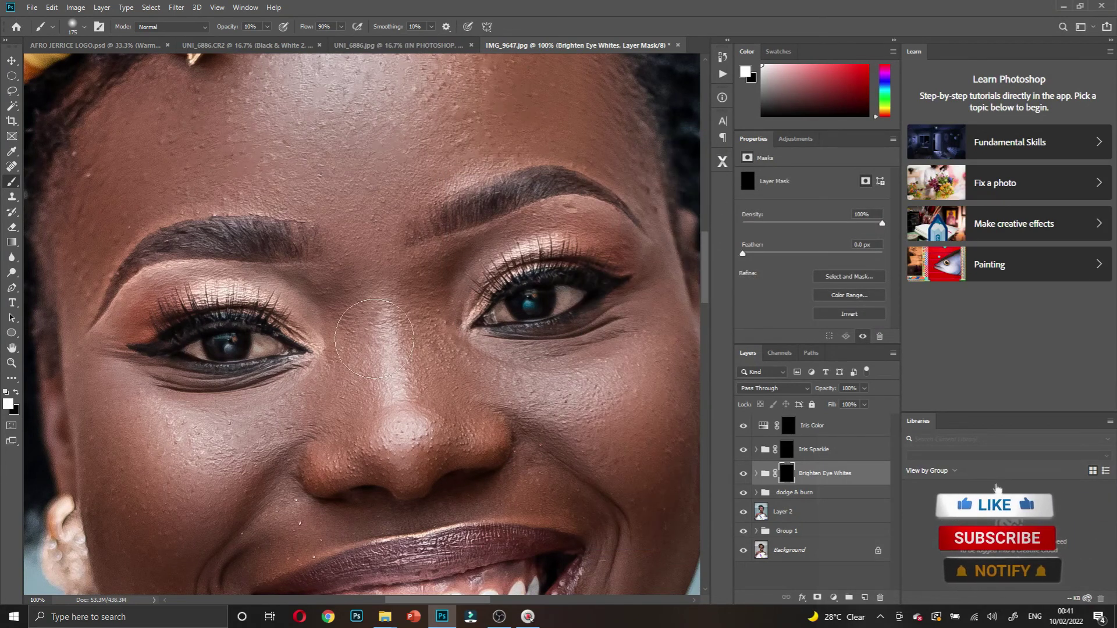
- Paint white at 100% opacity on the Brighten Eye Whites mask over the eye on the image's left, and restore its iris with black
ctrl+click(227, 343)
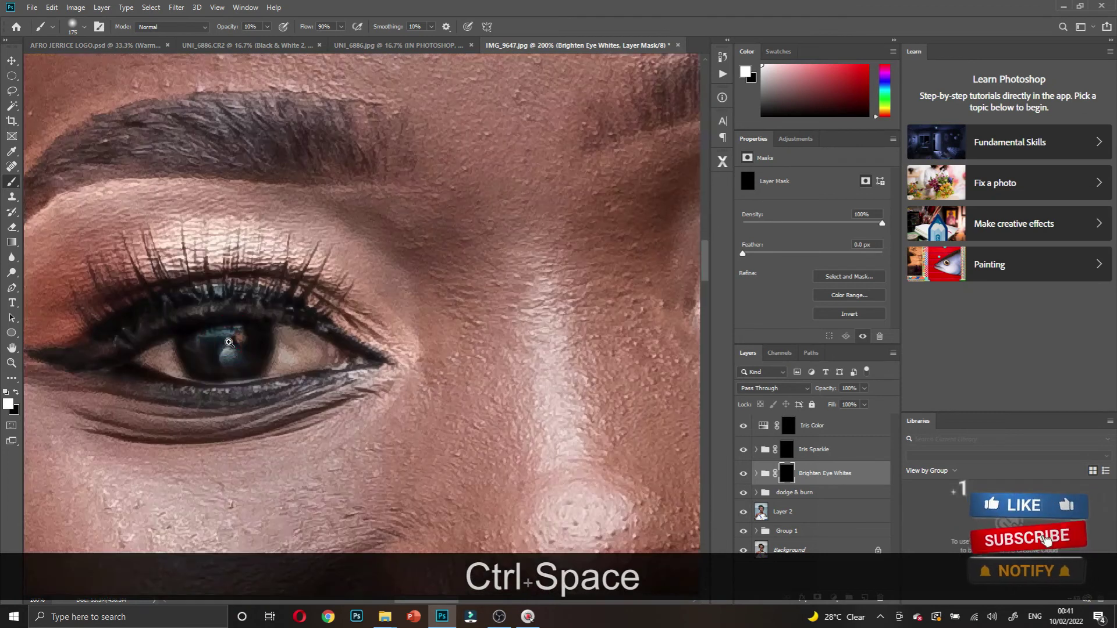
drag(220, 344, 339, 339)
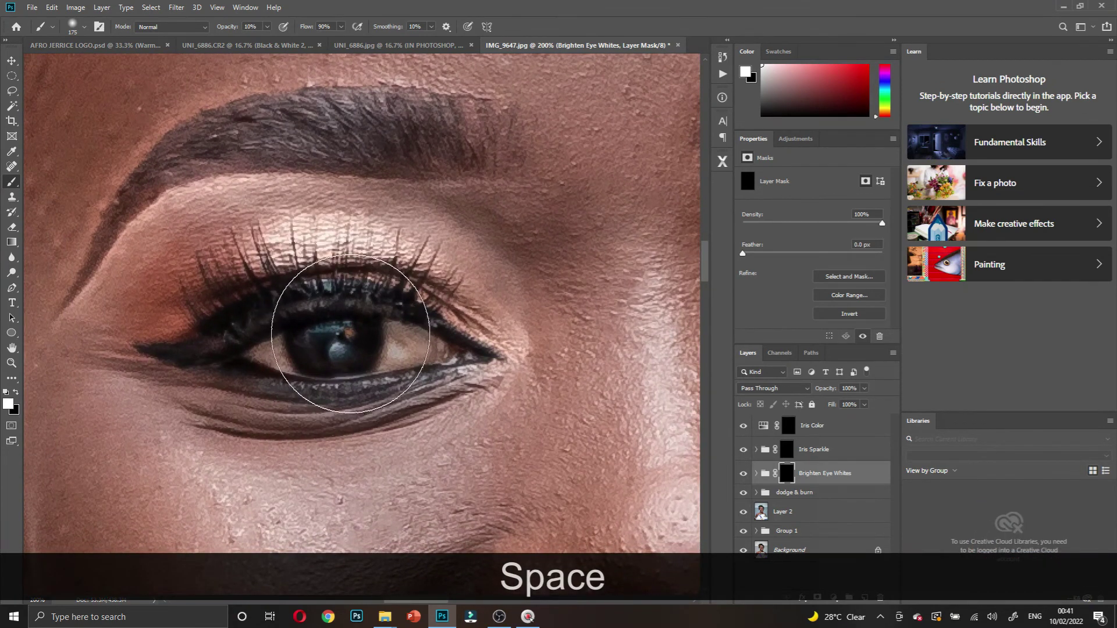
key(bracketleft)
key(bracketleft)
key(bracketleft)
key(bracketleft)
key(bracketleft)
key(bracketleft)
key(bracketleft)
key(bracketleft)
key(bracketleft)
key(bracketleft)
key(bracketleft)
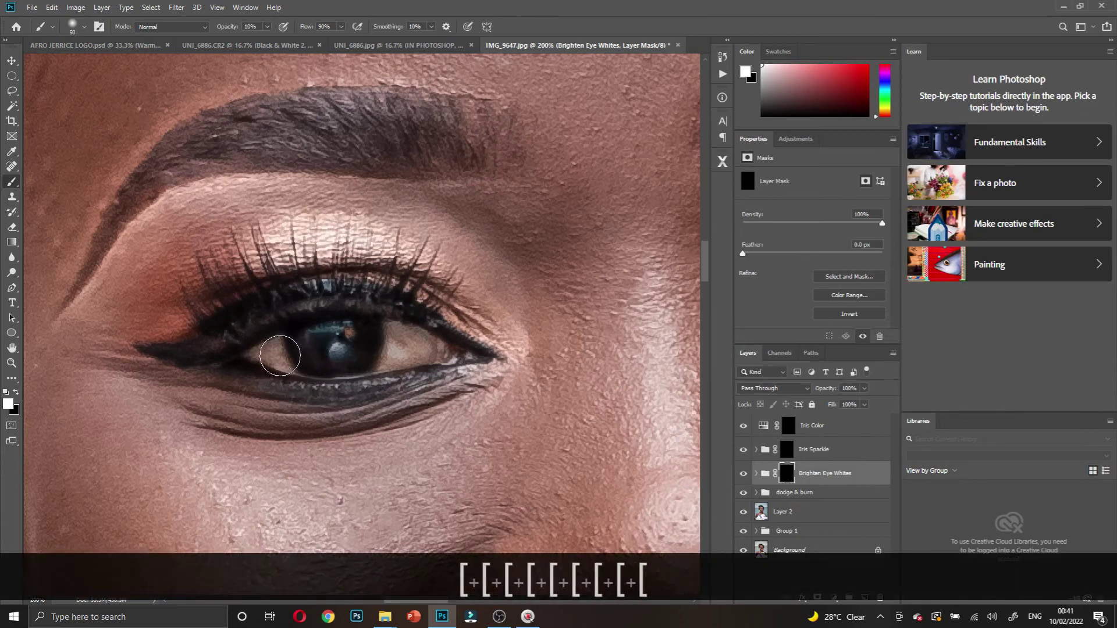
key(bracketleft)
key(bracketleft)
key(bracketleft)
key(bracketleft)
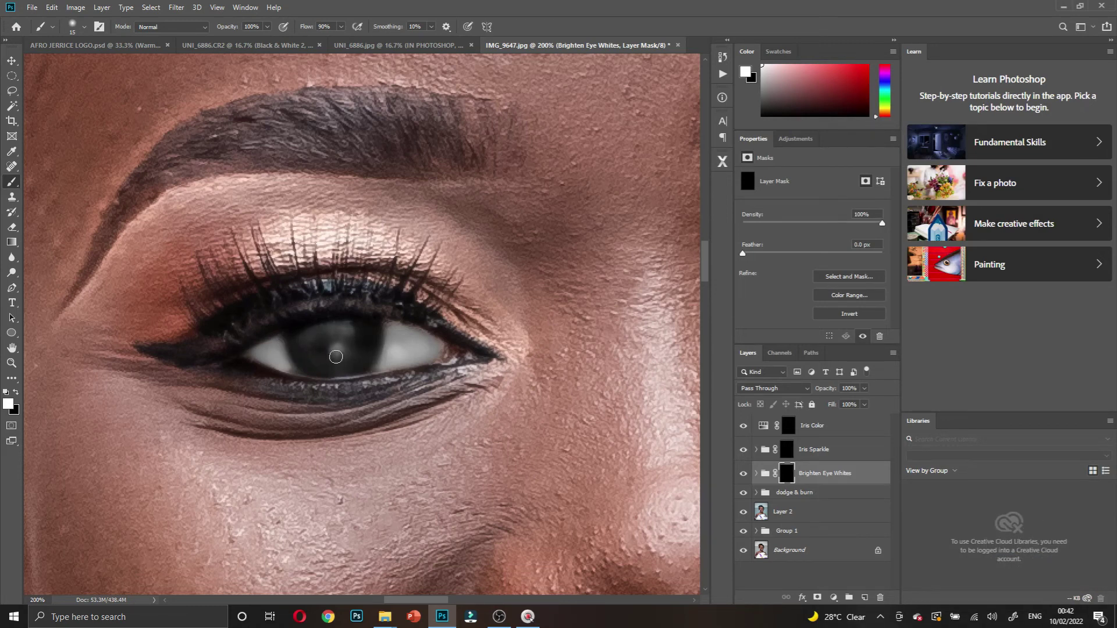
key(x)
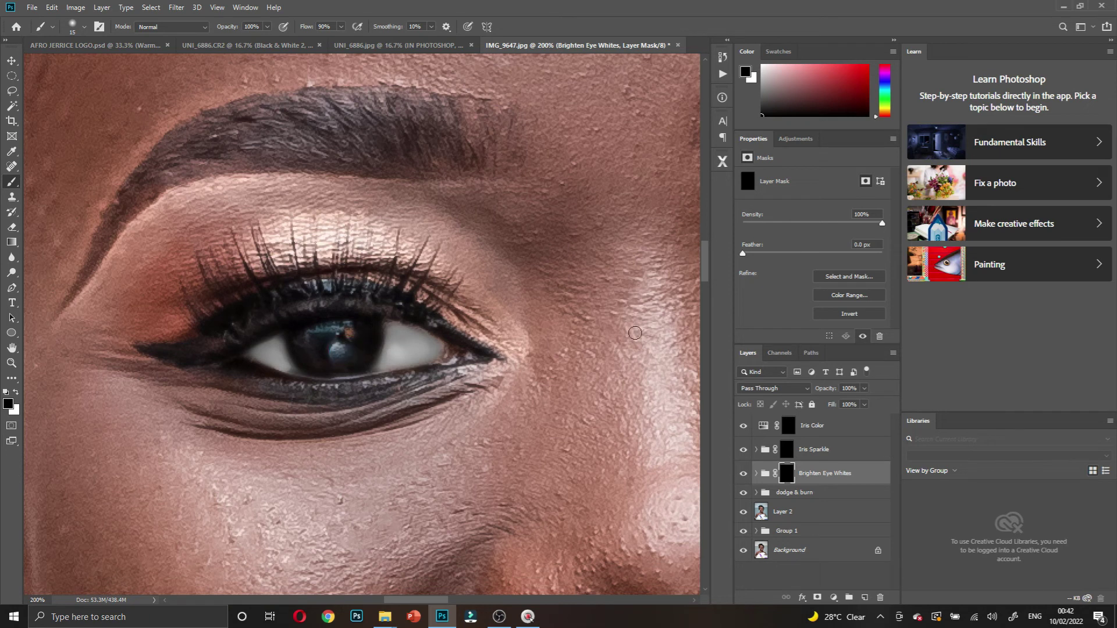
- Select the Iris Sparkle and Iris Color masks in turn, checking the eye with each one hidden and shown
click(783, 451)
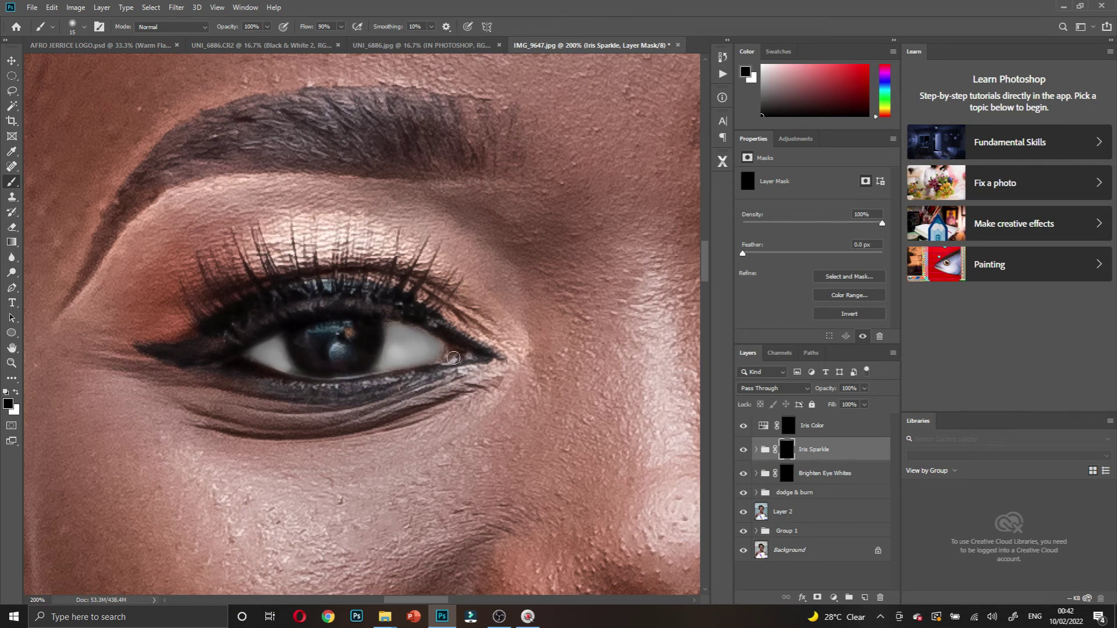
click(744, 450)
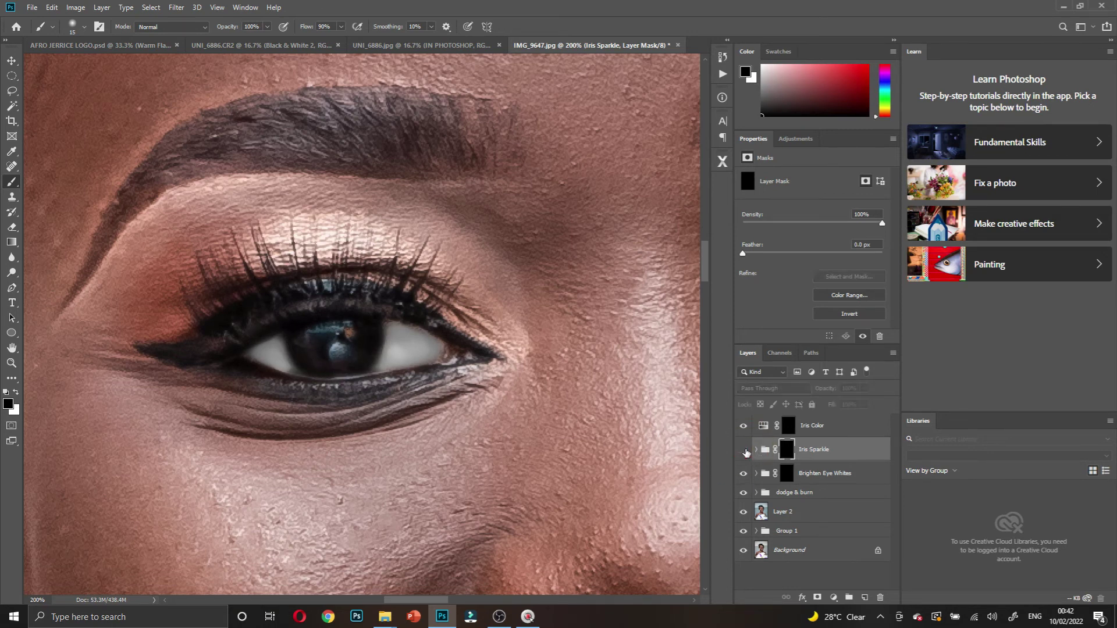
click(744, 450)
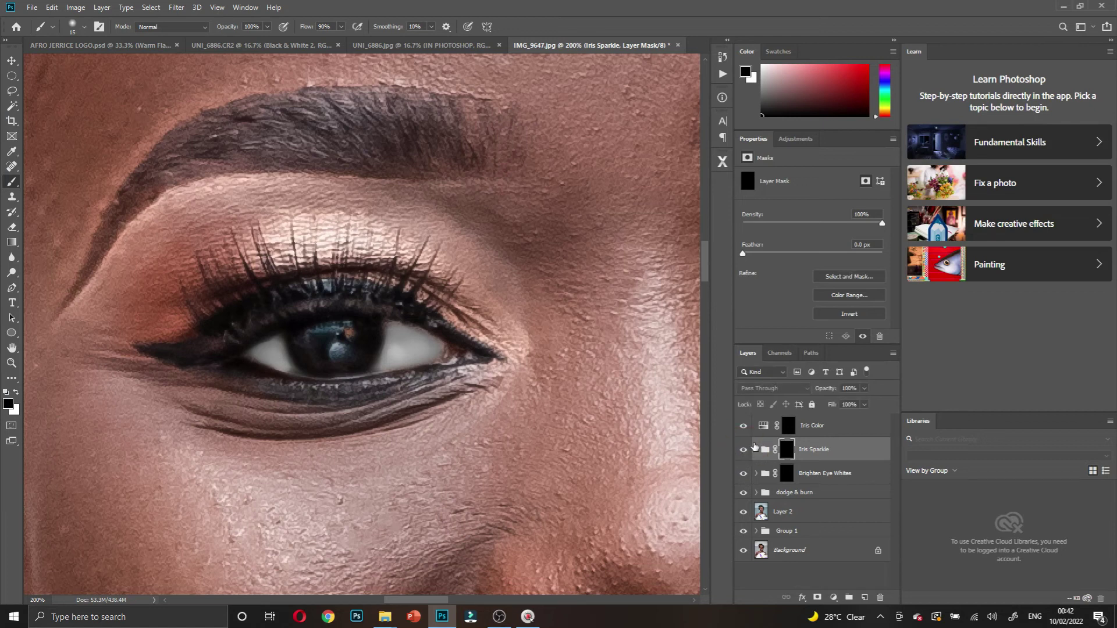
click(790, 427)
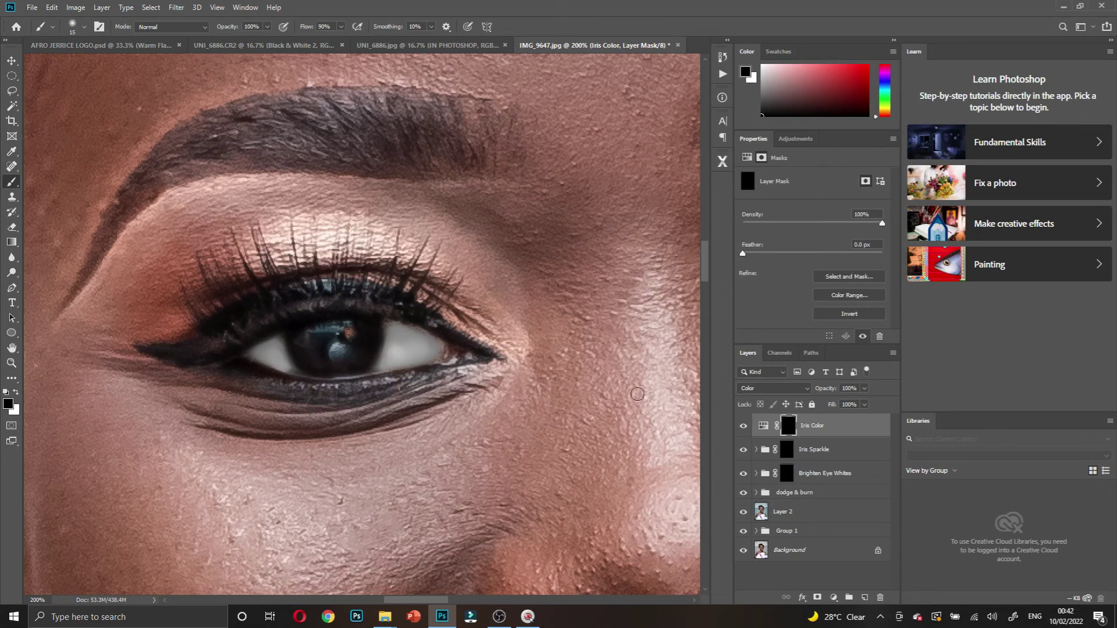
click(743, 426)
click(743, 426)
- Brighten the whites of the eye on the image's right by painting white on the Brighten Eye Whites mask with a small brush
ctrl+alt+click(366, 347)
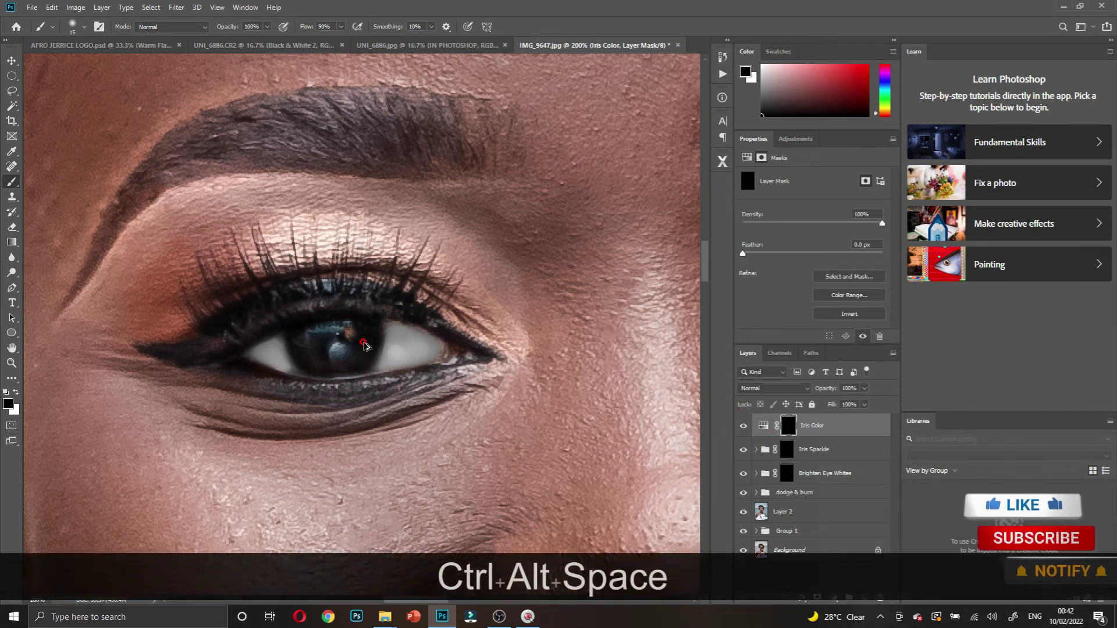
ctrl+alt+click(367, 350)
ctrl+alt+click(367, 351)
scroll(458, 358, right, 2)
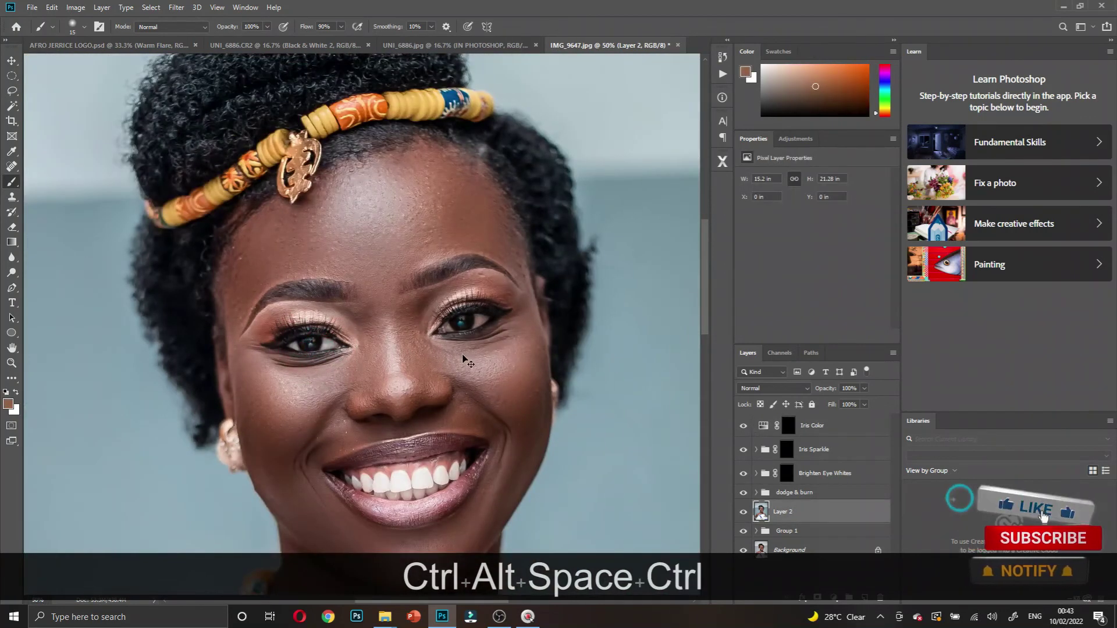
ctrl+click(435, 327)
ctrl+click(435, 327)
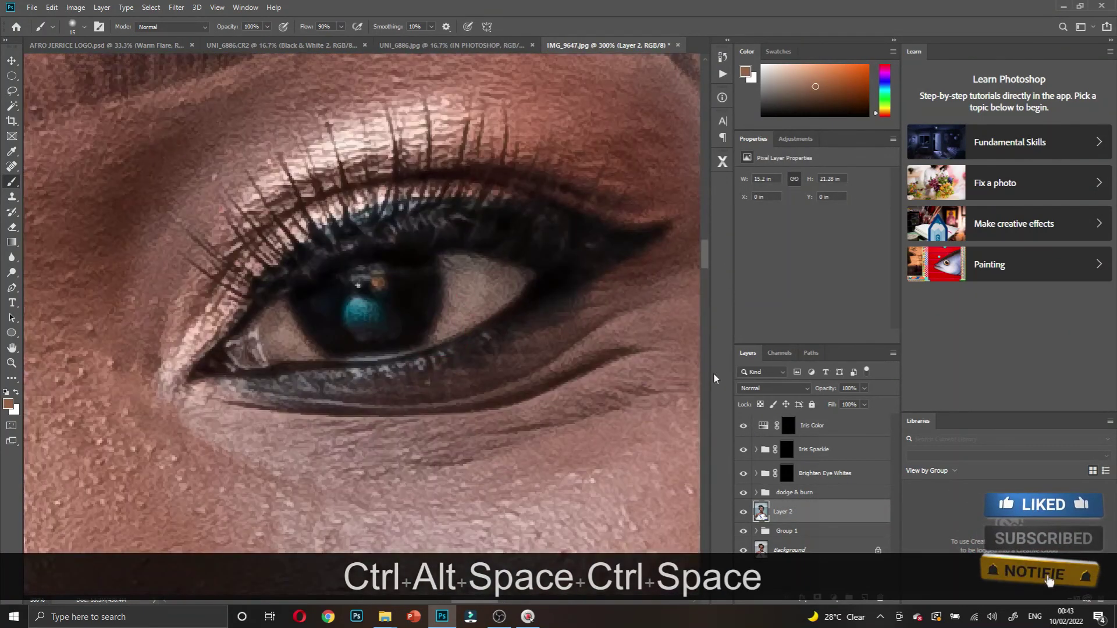
click(783, 473)
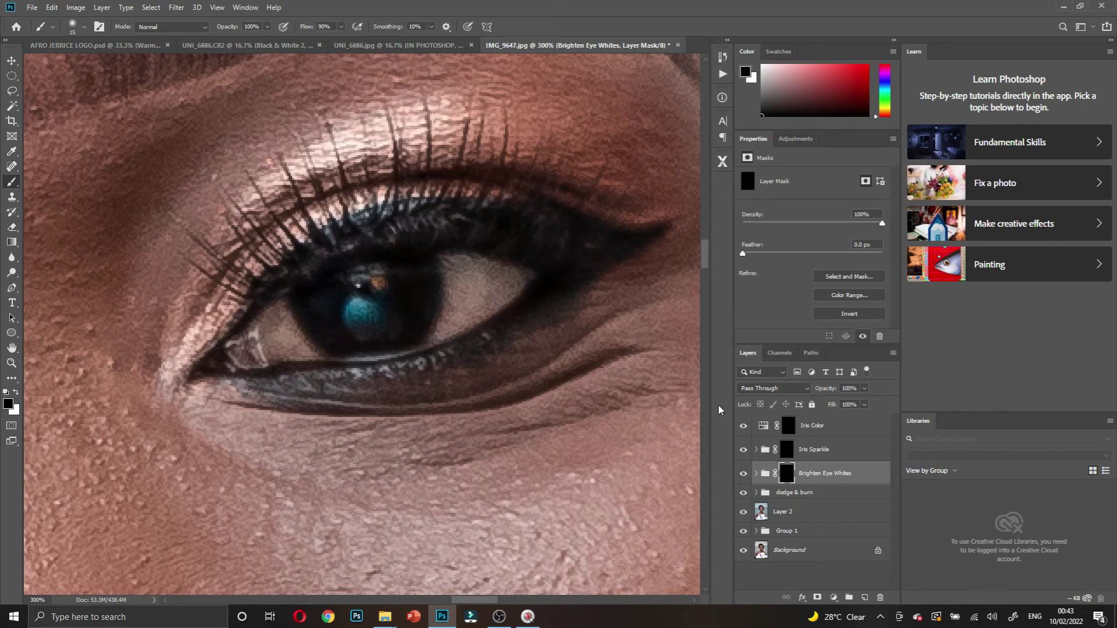
key(x)
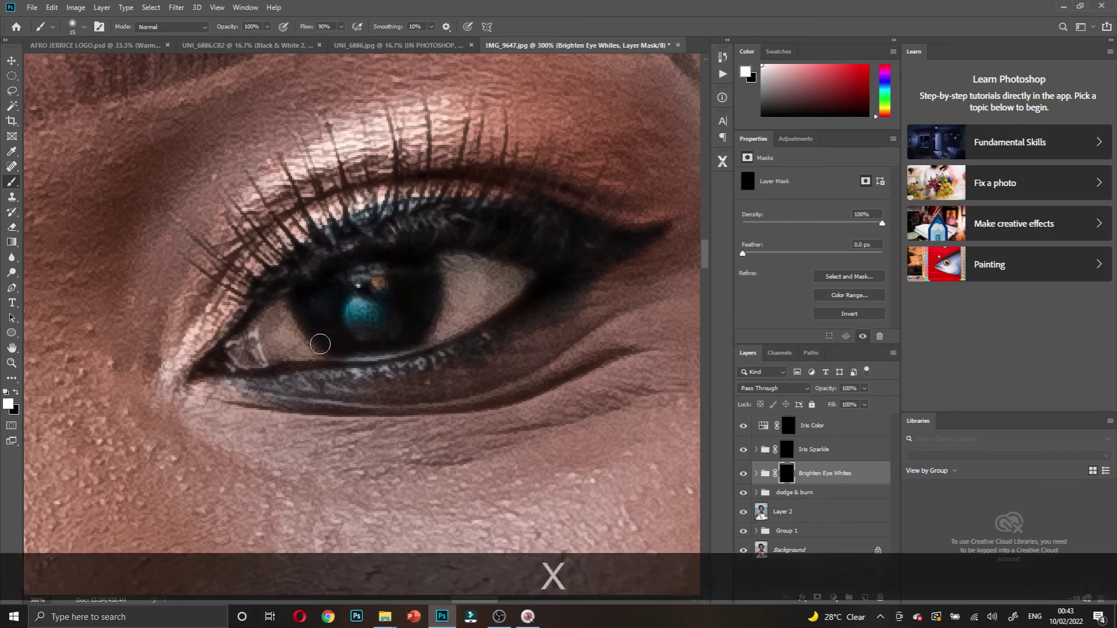
mouse_move(466, 271)
mouse_down()
mouse_move(502, 280)
mouse_move(457, 316)
mouse_move(466, 266)
mouse_move(517, 278)
mouse_move(435, 336)
mouse_move(452, 272)
mouse_up()
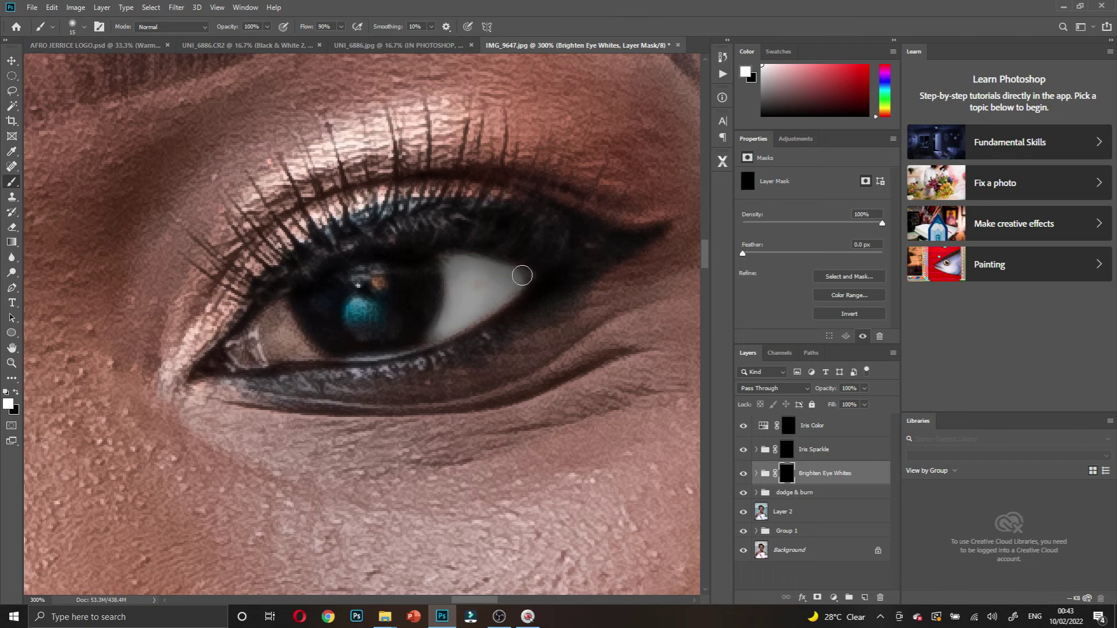
mouse_move(277, 318)
mouse_down()
mouse_move(301, 353)
mouse_move(286, 322)
mouse_move(314, 354)
mouse_move(262, 329)
mouse_move(283, 350)
mouse_up()
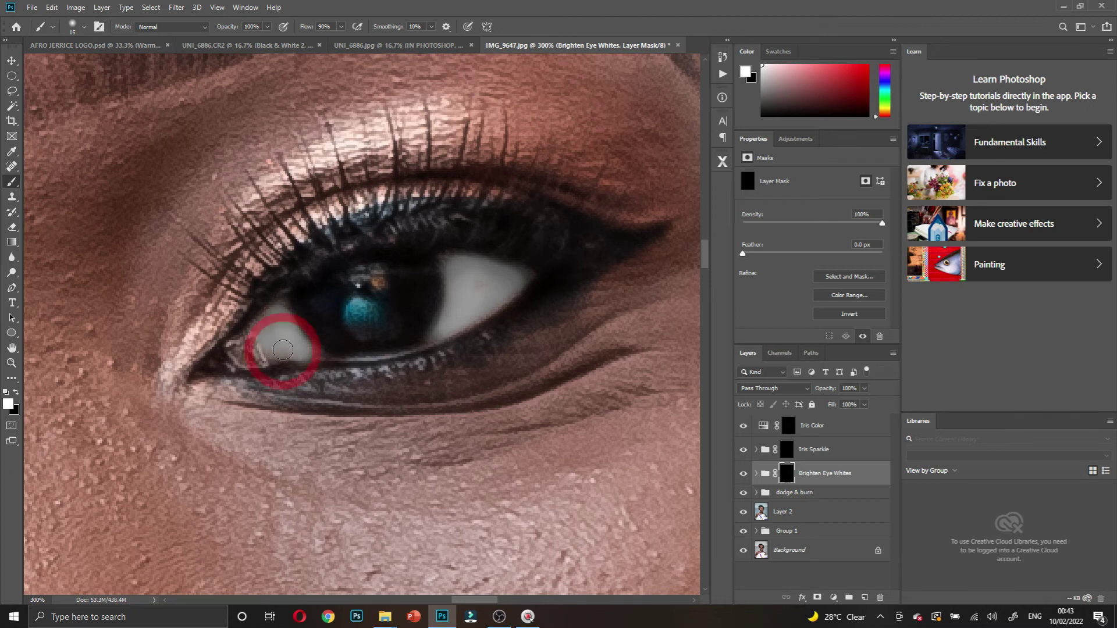
key(bracketleft)
key(bracketleft)
key(bracketleft)
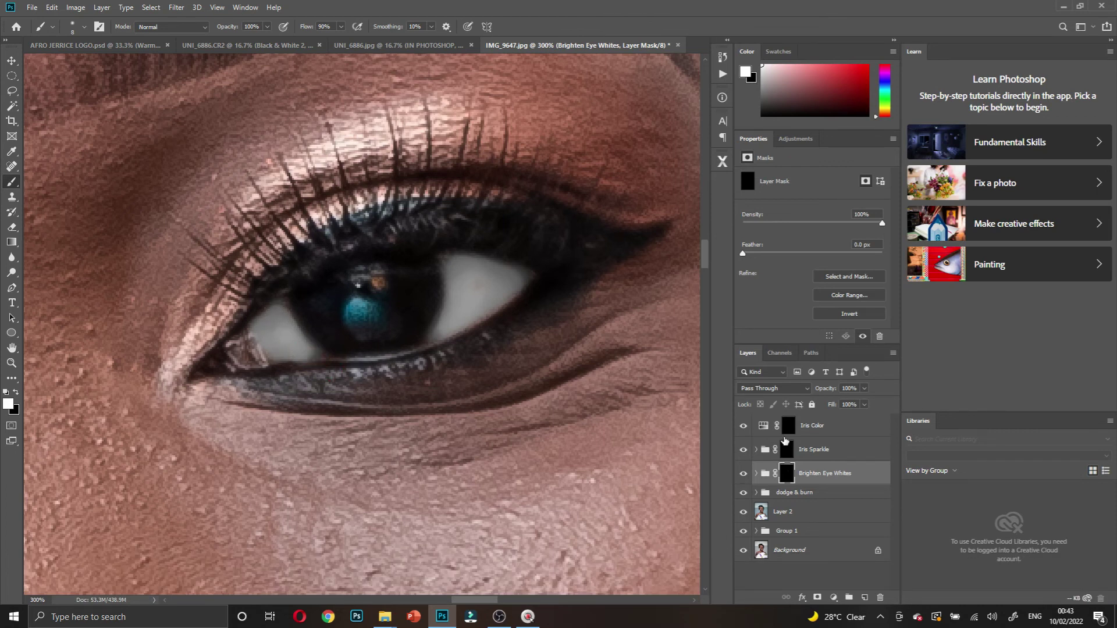
- Paint white with a size 25 brush over the iris of the eye on the image's right, on the Iris Sparkle and Iris Color masks
click(786, 449)
key(])
key(])
key(])
key(])
mouse_move(406, 307)
mouse_down()
mouse_move(389, 279)
mouse_move(317, 304)
mouse_move(332, 329)
mouse_move(387, 305)
mouse_move(403, 279)
mouse_move(416, 305)
mouse_move(421, 277)
mouse_move(333, 311)
mouse_move(372, 326)
mouse_move(391, 315)
mouse_move(358, 324)
mouse_move(321, 312)
mouse_move(352, 319)
mouse_move(395, 285)
mouse_up()
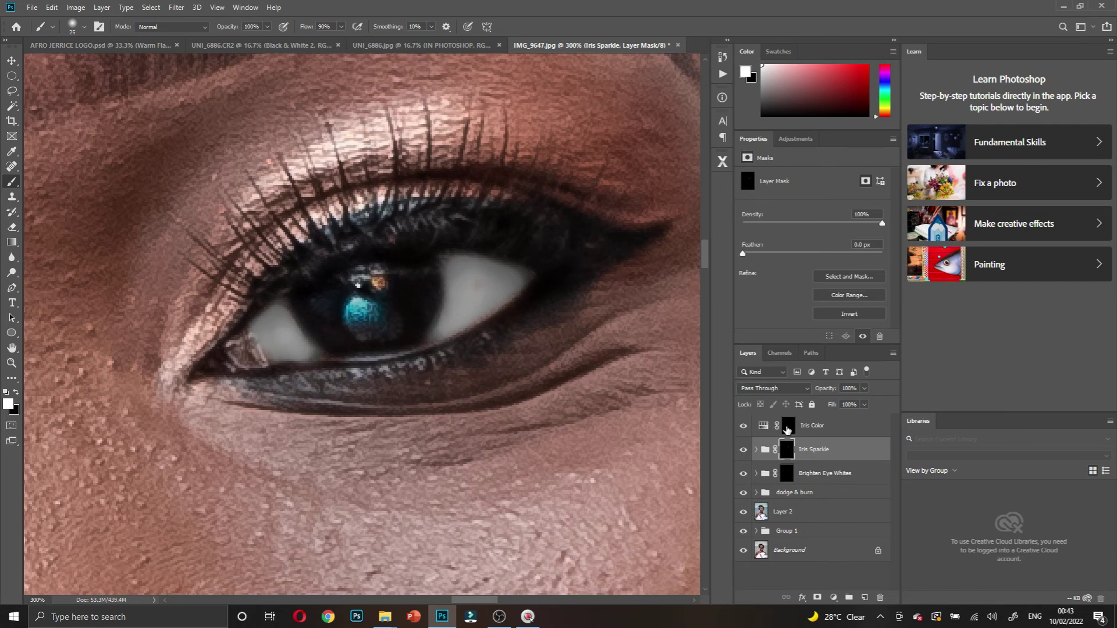
click(787, 429)
mouse_move(411, 329)
mouse_down()
mouse_move(354, 315)
mouse_move(395, 307)
mouse_move(408, 281)
mouse_move(314, 304)
mouse_move(416, 278)
mouse_move(417, 309)
mouse_move(357, 324)
mouse_move(312, 292)
mouse_move(388, 318)
mouse_move(420, 287)
mouse_move(282, 294)
mouse_move(344, 295)
mouse_up()
- Paint white over the iris of the eye on the image's left, on the Iris Sparkle and Iris Color masks
key(space)
click(786, 451)
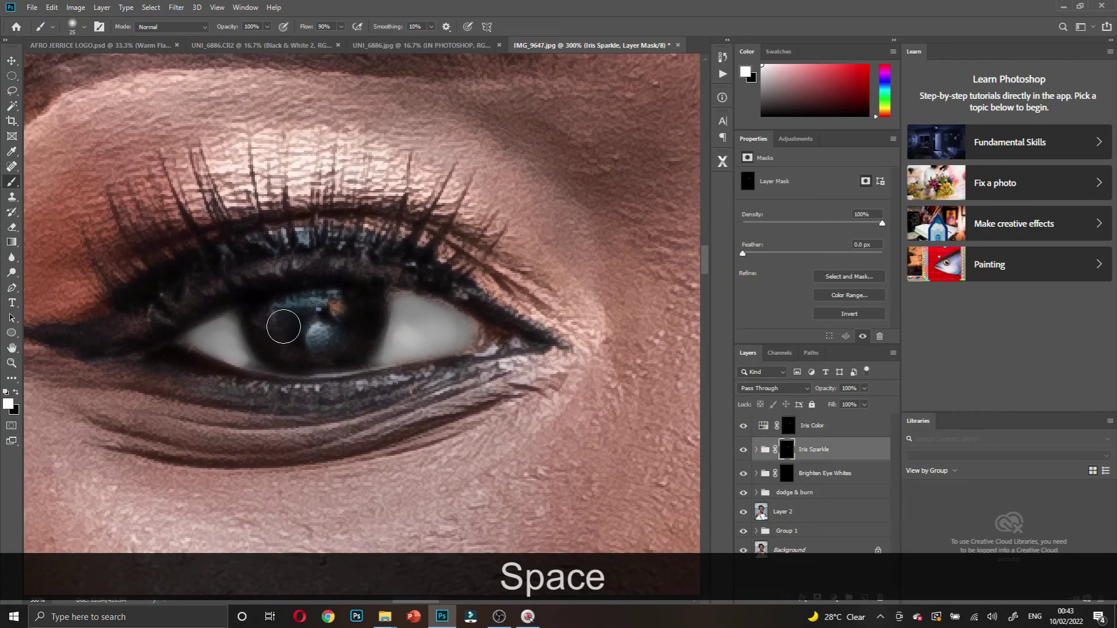
mouse_move(325, 327)
mouse_down()
mouse_move(279, 317)
mouse_move(347, 304)
mouse_move(298, 322)
mouse_move(335, 334)
mouse_move(284, 321)
mouse_move(344, 309)
mouse_move(328, 342)
mouse_move(224, 323)
mouse_up()
click(787, 426)
- Run the Pro Workflow X Whiten Teeth action, dismissing its messages, with the teeth in close-up
key(ctrl+alt+super)
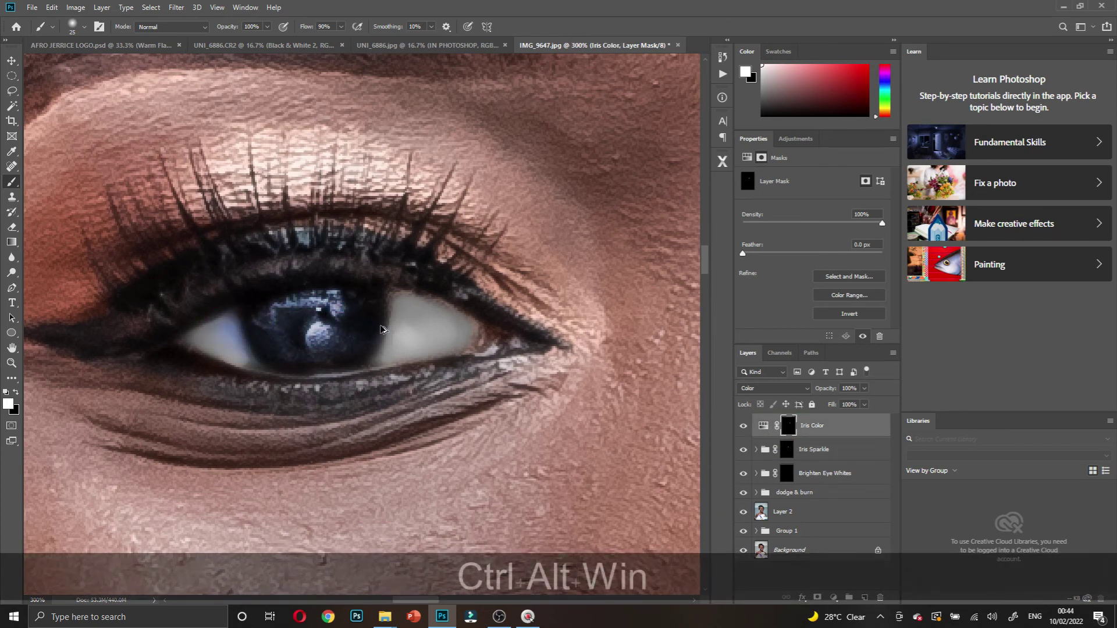
ctrl+alt+click(359, 318)
ctrl+alt+click(359, 317)
ctrl+alt+click(359, 317)
ctrl+alt+click(360, 318)
ctrl+alt+click(359, 318)
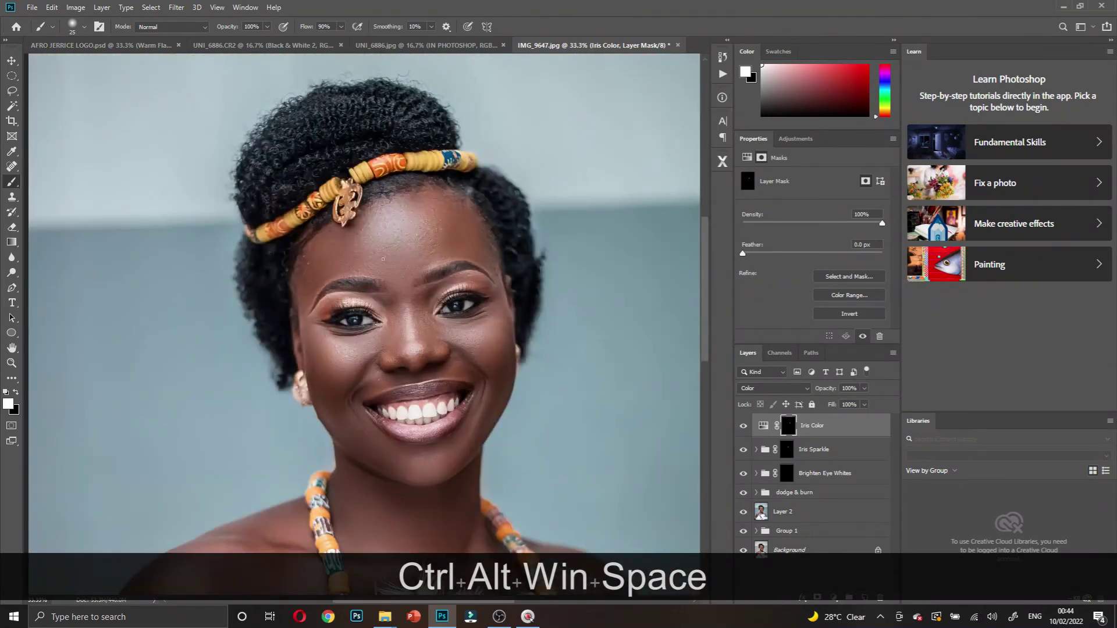
scroll(383, 259, down, 2)
ctrl+click(400, 321)
ctrl+click(400, 321)
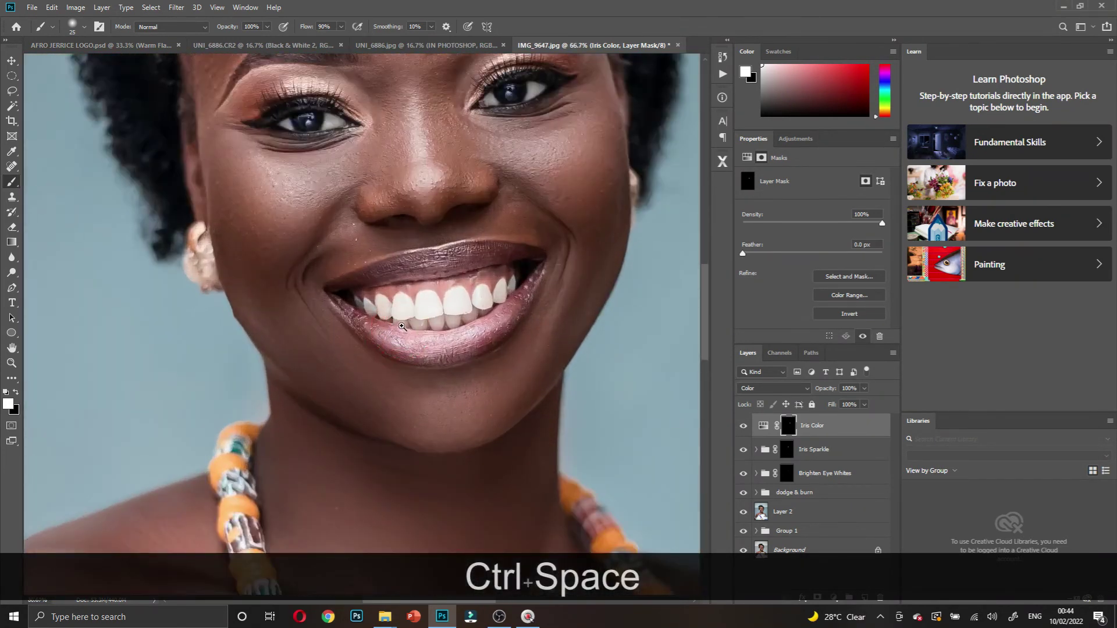
ctrl+click(402, 326)
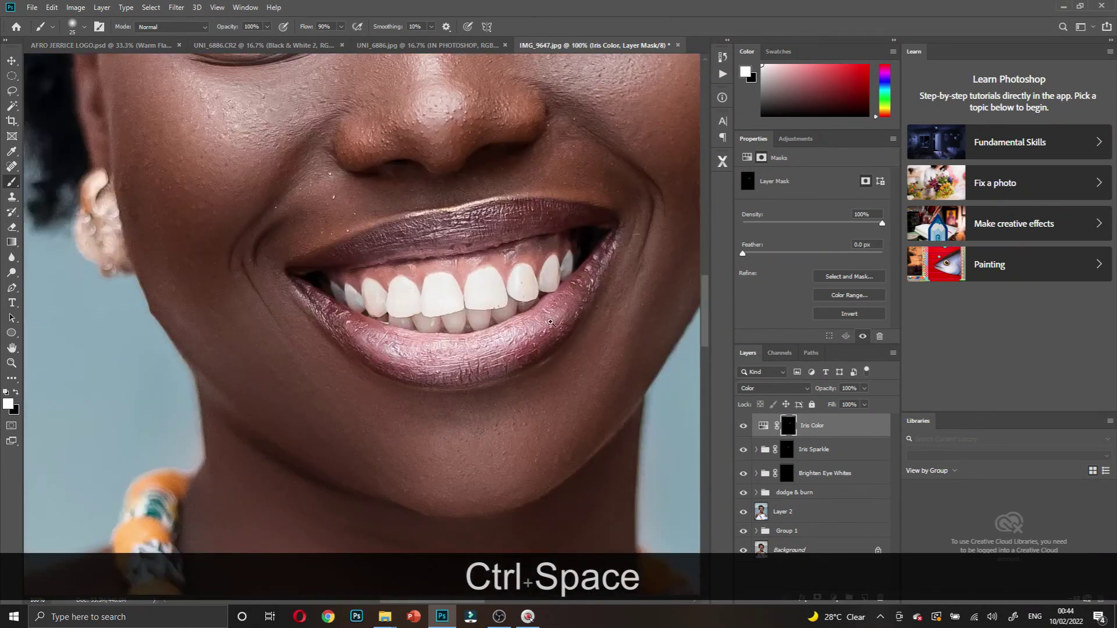
click(724, 162)
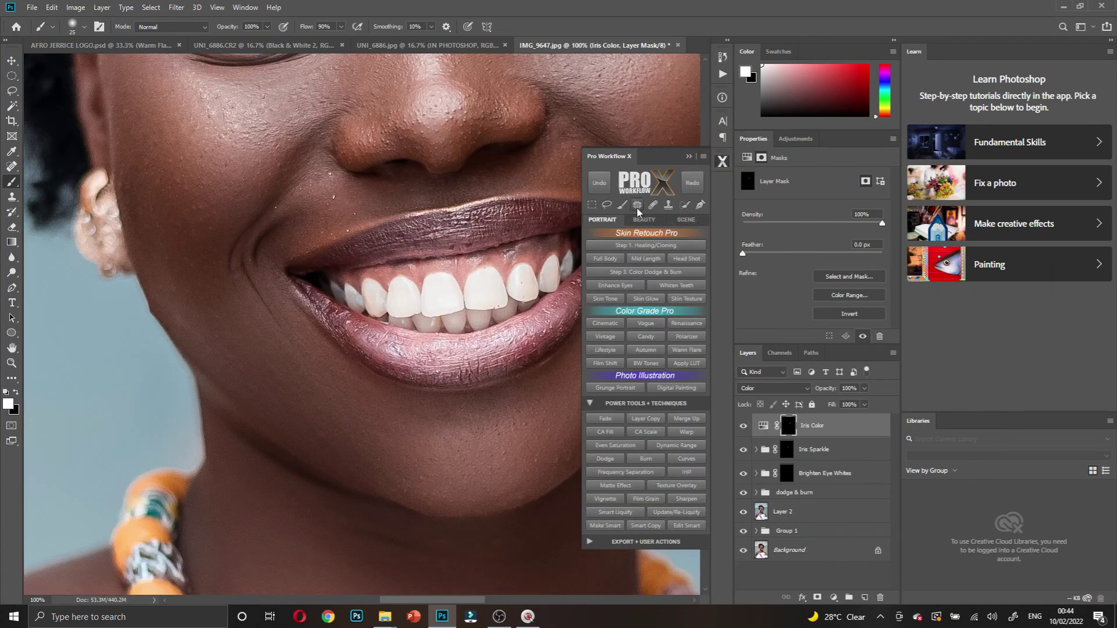
click(667, 287)
click(529, 230)
click(575, 247)
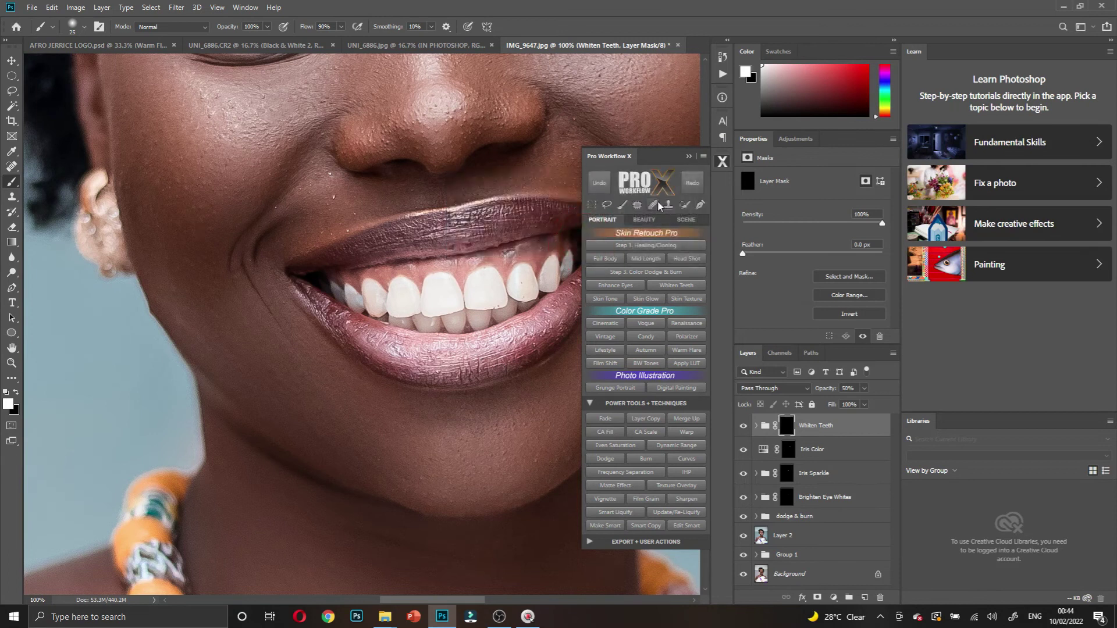
click(689, 156)
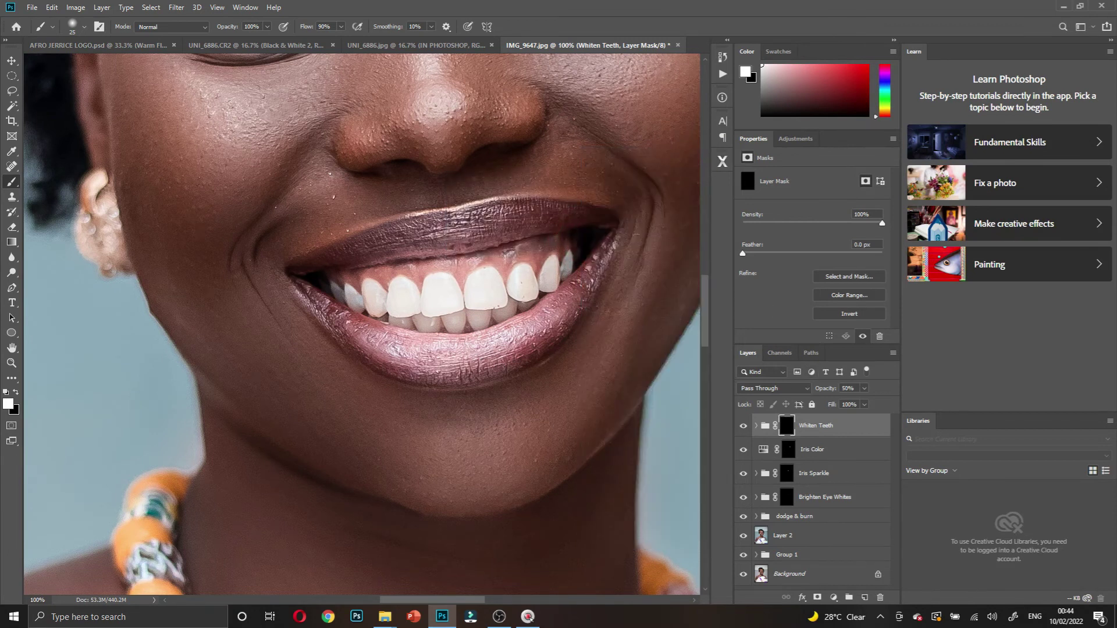
ctrl+click(458, 305)
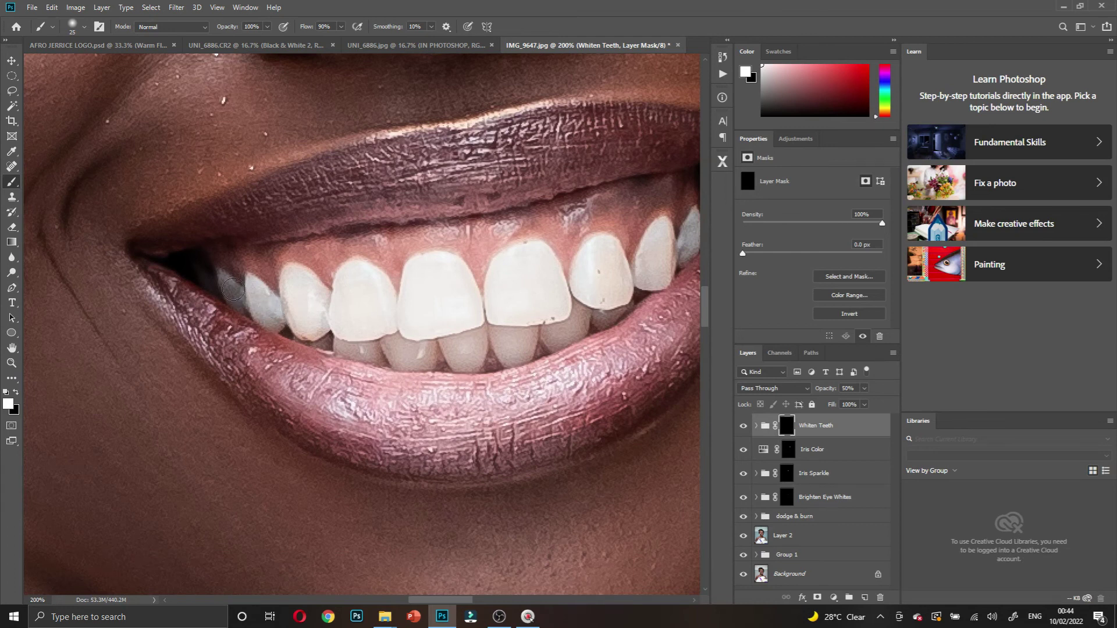
- Paint white over the upper and lower teeth on the Whiten Teeth mask with the size 25 brush
mouse_move(273, 316)
mouse_down()
mouse_move(287, 291)
mouse_move(315, 334)
mouse_move(379, 353)
mouse_move(363, 327)
mouse_move(375, 303)
mouse_move(355, 296)
mouse_move(337, 313)
mouse_move(381, 330)
mouse_move(410, 354)
mouse_move(403, 362)
mouse_move(473, 358)
mouse_move(577, 315)
mouse_move(579, 283)
mouse_move(616, 290)
mouse_move(600, 317)
mouse_move(600, 254)
mouse_move(624, 279)
mouse_move(680, 237)
mouse_move(650, 228)
mouse_move(630, 258)
mouse_move(647, 224)
mouse_move(602, 277)
mouse_move(608, 244)
mouse_move(585, 287)
mouse_move(566, 283)
mouse_move(554, 249)
mouse_move(535, 277)
mouse_move(560, 258)
mouse_move(545, 296)
mouse_up()
scroll(678, 237, right, 2)
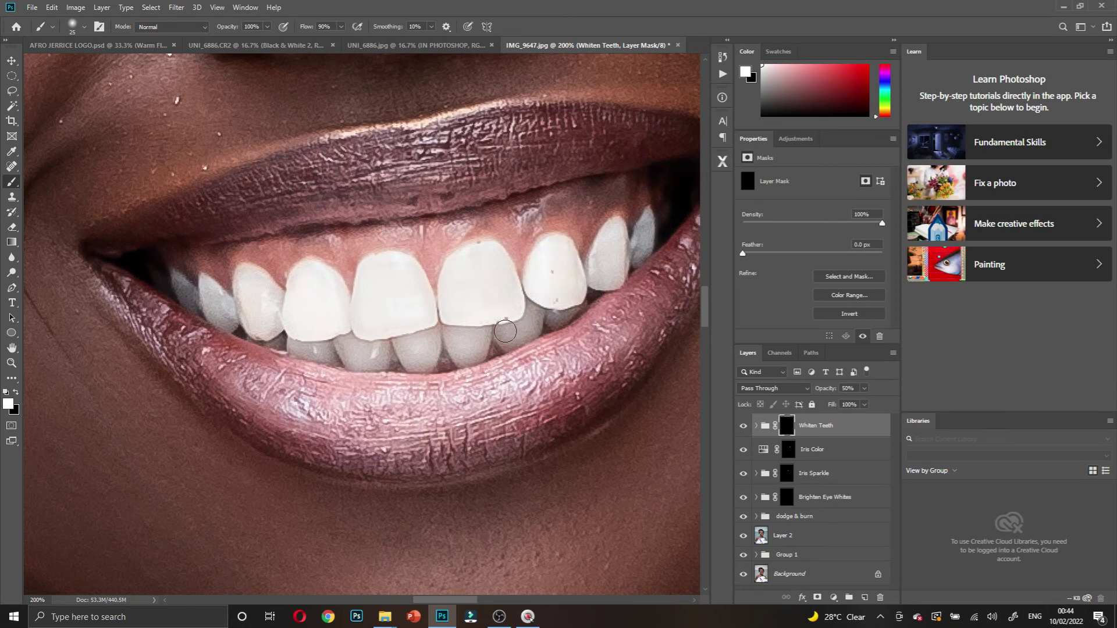
mouse_move(464, 332)
mouse_down()
mouse_move(361, 306)
mouse_move(352, 342)
mouse_move(300, 310)
mouse_move(296, 280)
mouse_move(281, 304)
mouse_move(250, 298)
mouse_move(242, 313)
mouse_move(238, 301)
mouse_move(237, 319)
mouse_move(198, 297)
mouse_move(253, 276)
mouse_move(272, 299)
mouse_move(249, 281)
mouse_move(293, 299)
mouse_move(301, 270)
mouse_move(352, 307)
mouse_move(379, 266)
mouse_move(437, 296)
mouse_move(481, 251)
mouse_move(561, 279)
mouse_up()
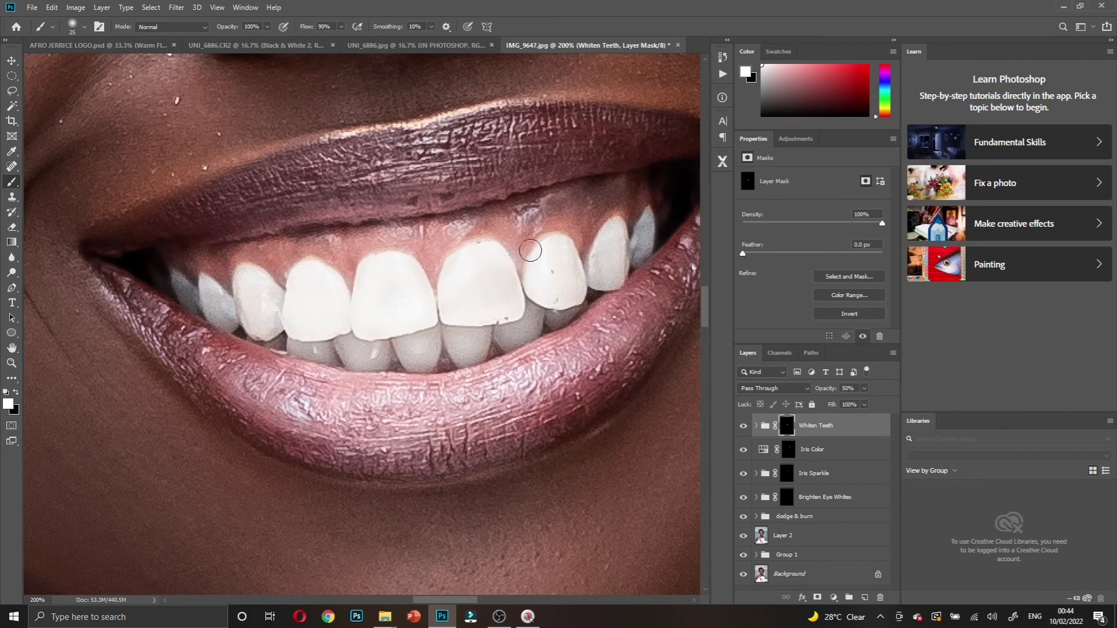
key(x)
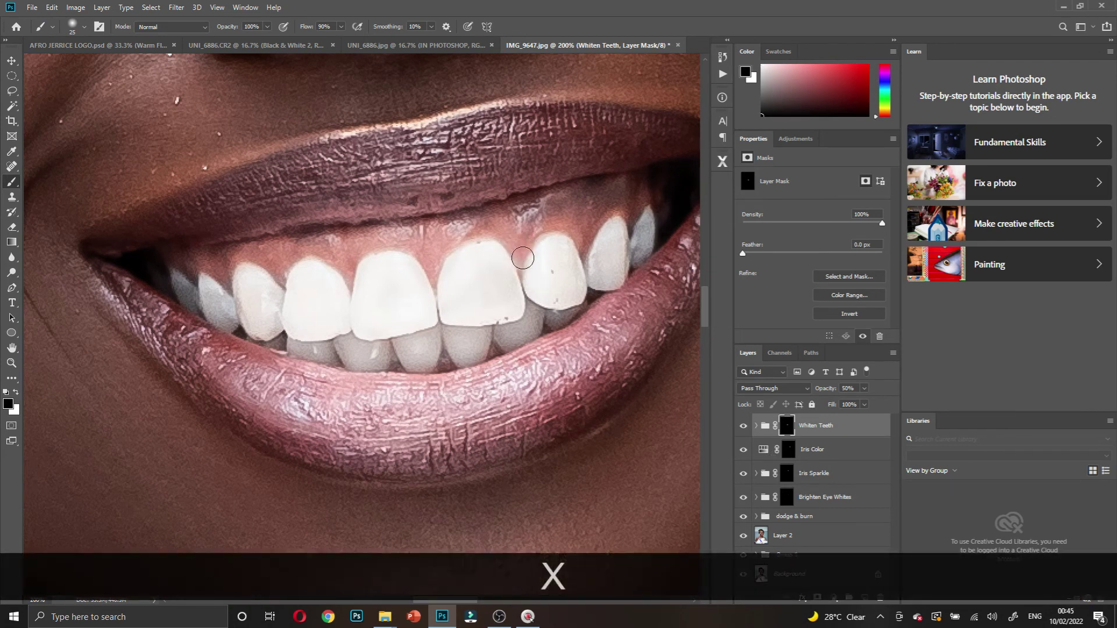
key(x)
key(x)
- Compare the portrait with and without the Whiten Teeth group, both in close-up and with the whole face in view
click(742, 427)
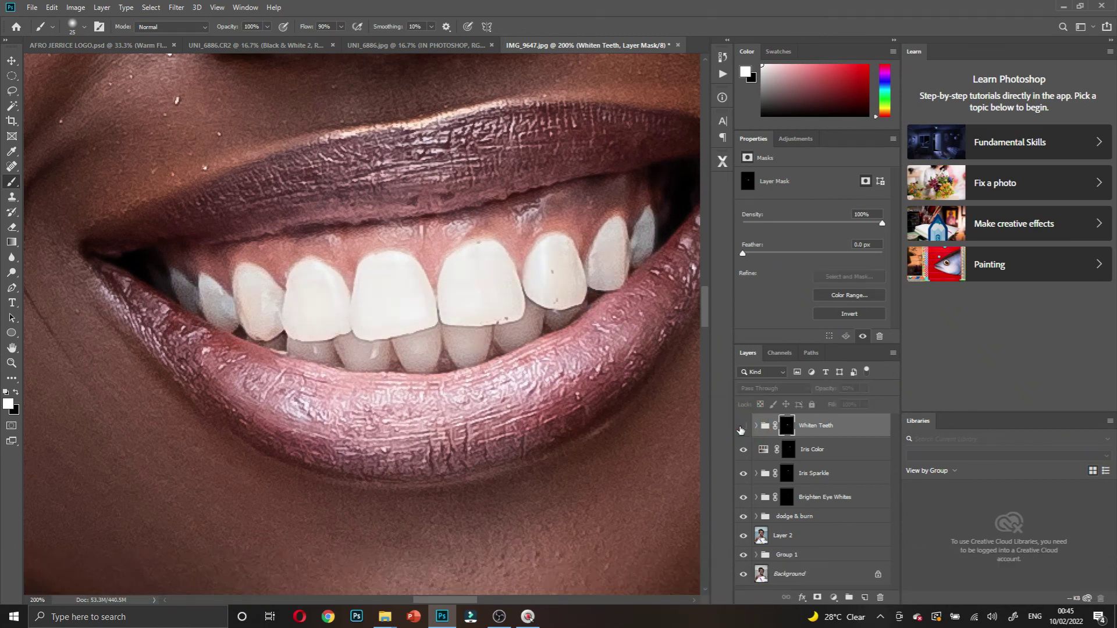
click(742, 426)
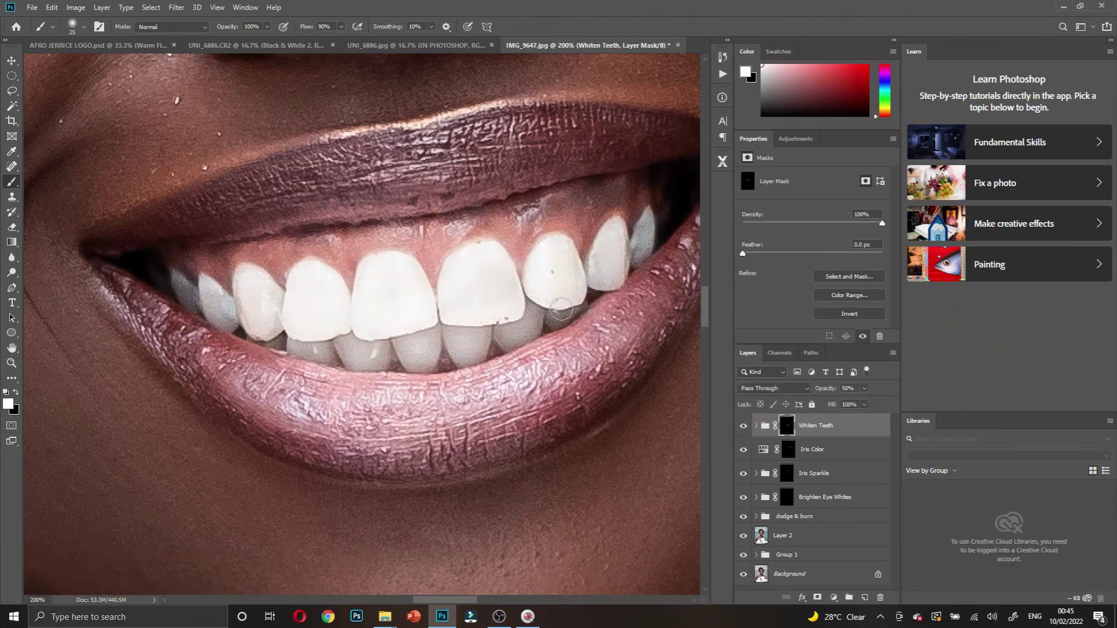
ctrl+alt+click(527, 317)
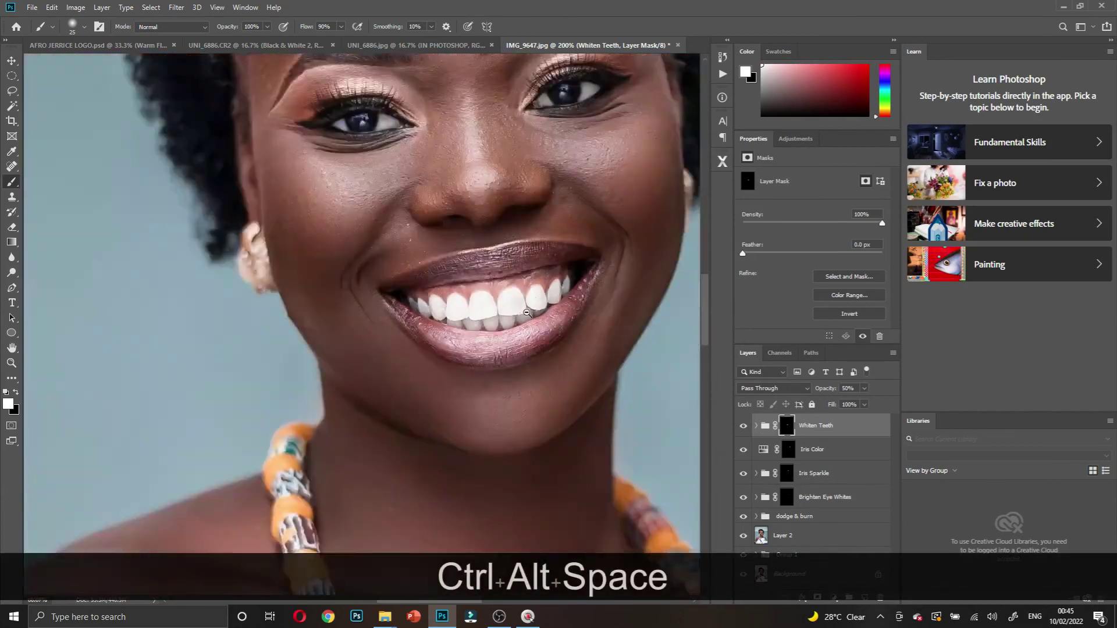
ctrl+alt+click(528, 316)
ctrl+alt+click(524, 315)
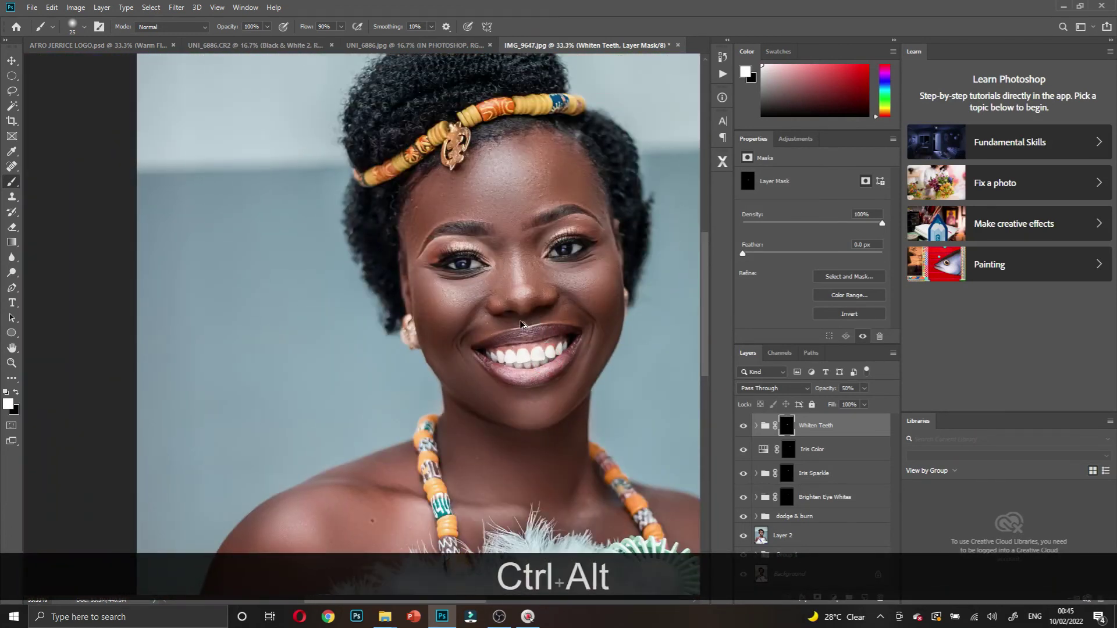
ctrl+alt+click(519, 311)
ctrl+alt+click(519, 311)
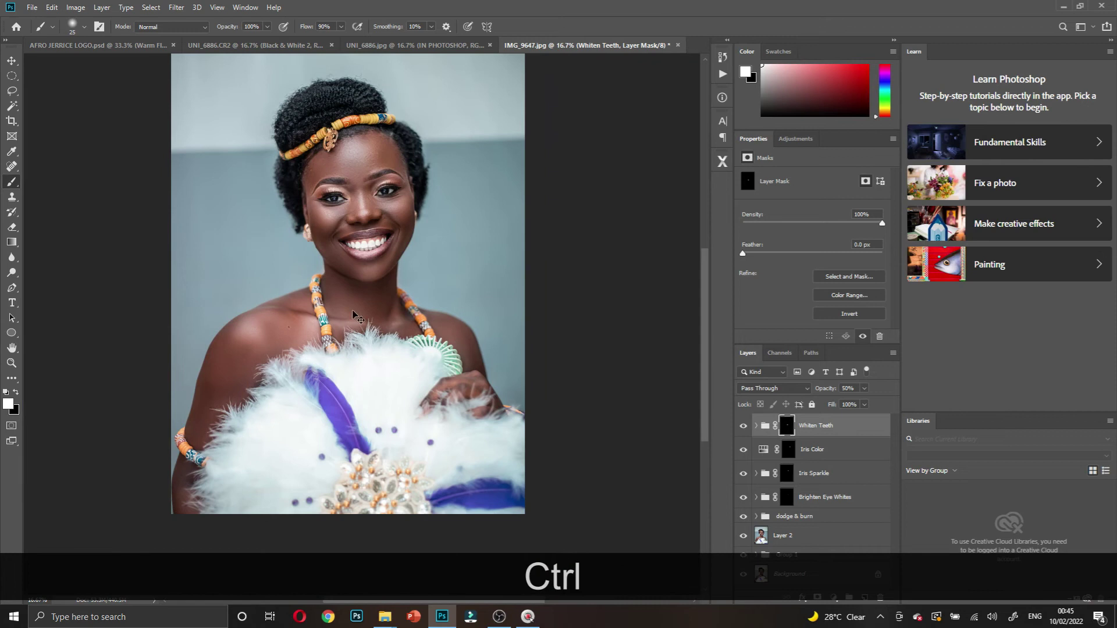
ctrl+click(354, 308)
drag(354, 307, 426, 347)
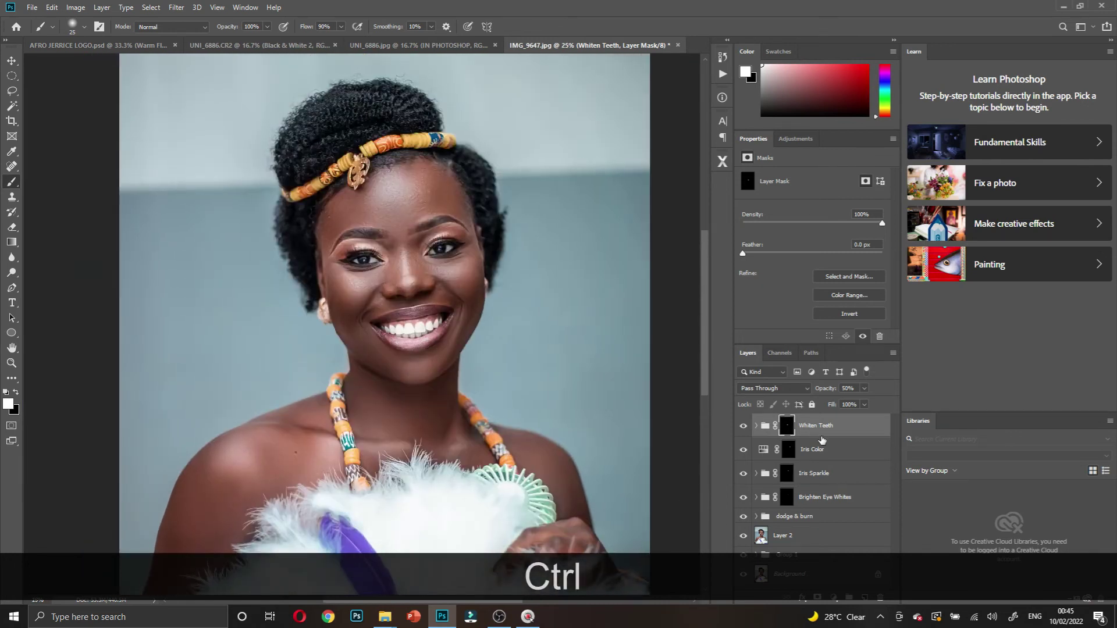
click(745, 428)
click(745, 428)
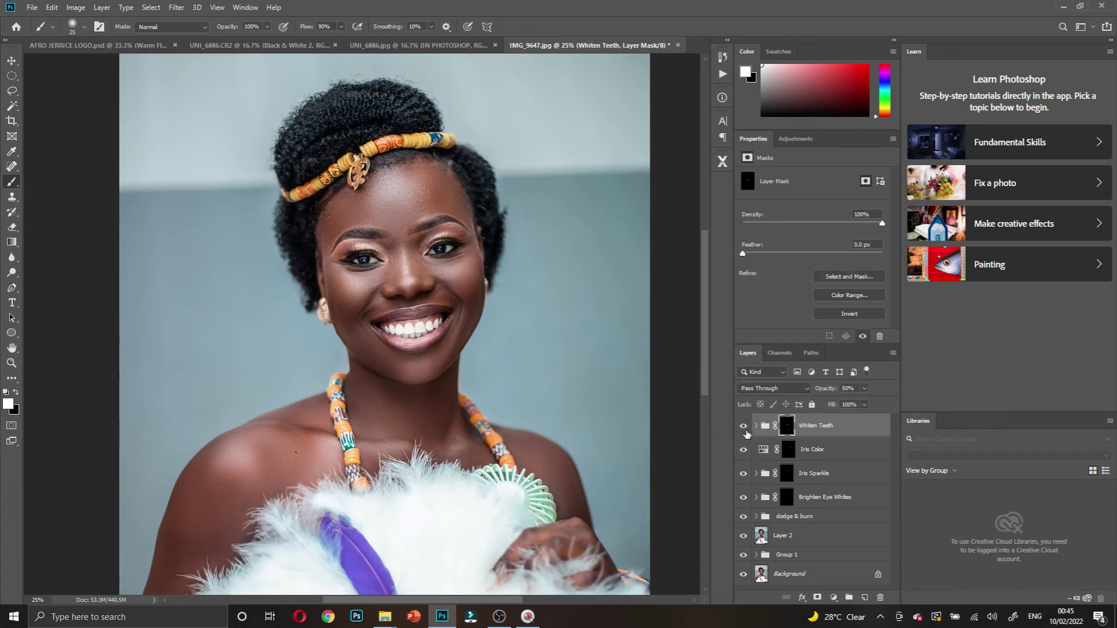
- Group the Whiten Teeth, Iris Color, Iris Sparkle and Brighten Eye Whites layers and check the group's combined before and after
shift+click(819, 501)
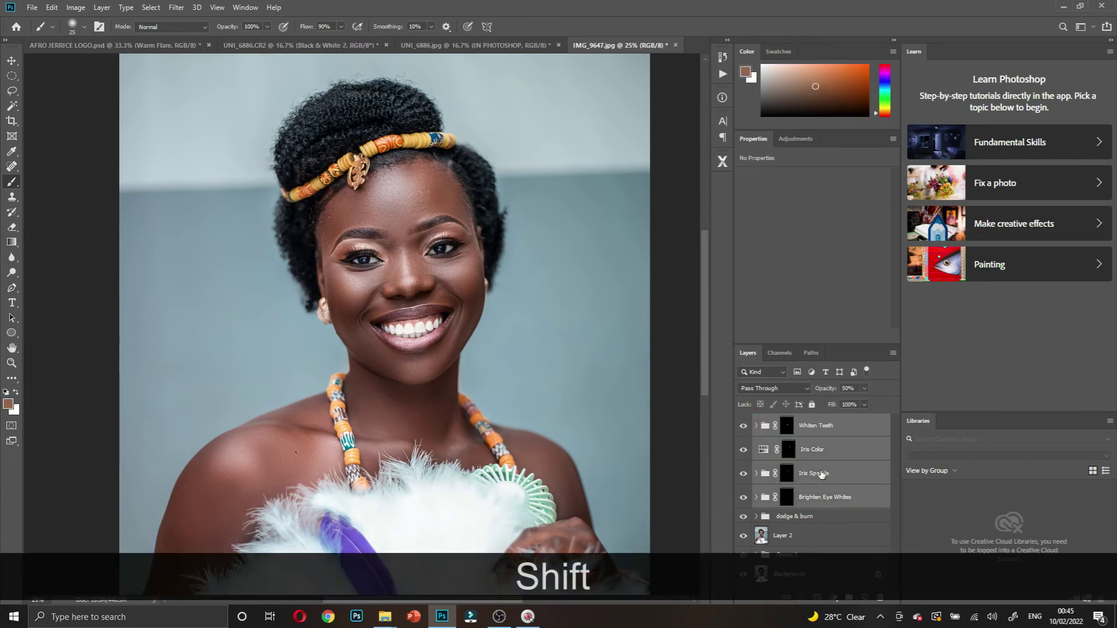
key(ctrl+g)
click(745, 423)
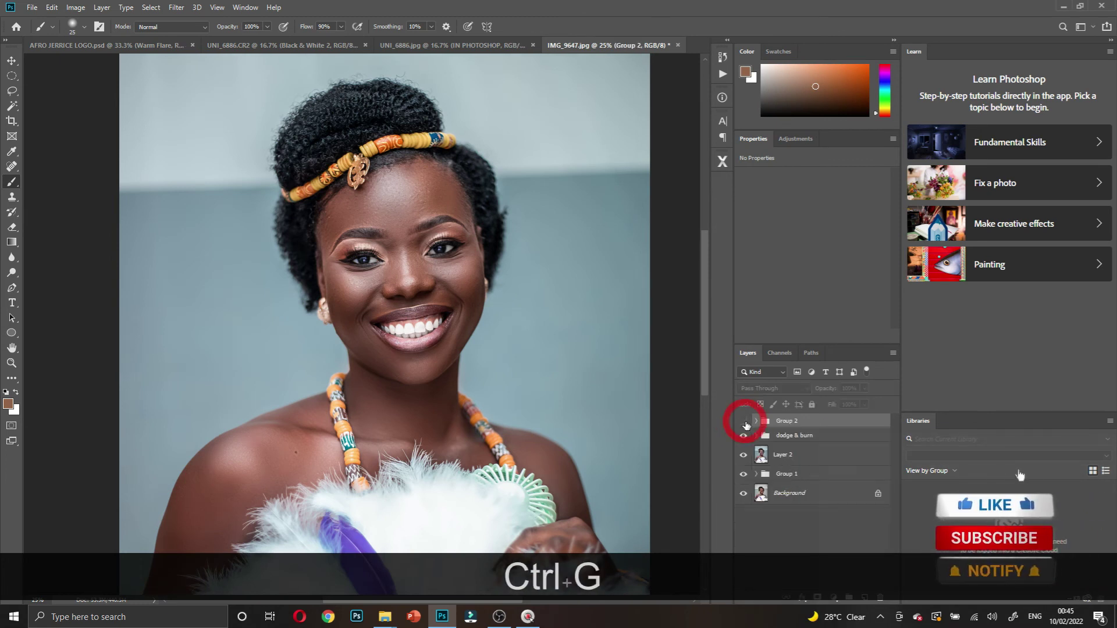
click(745, 423)
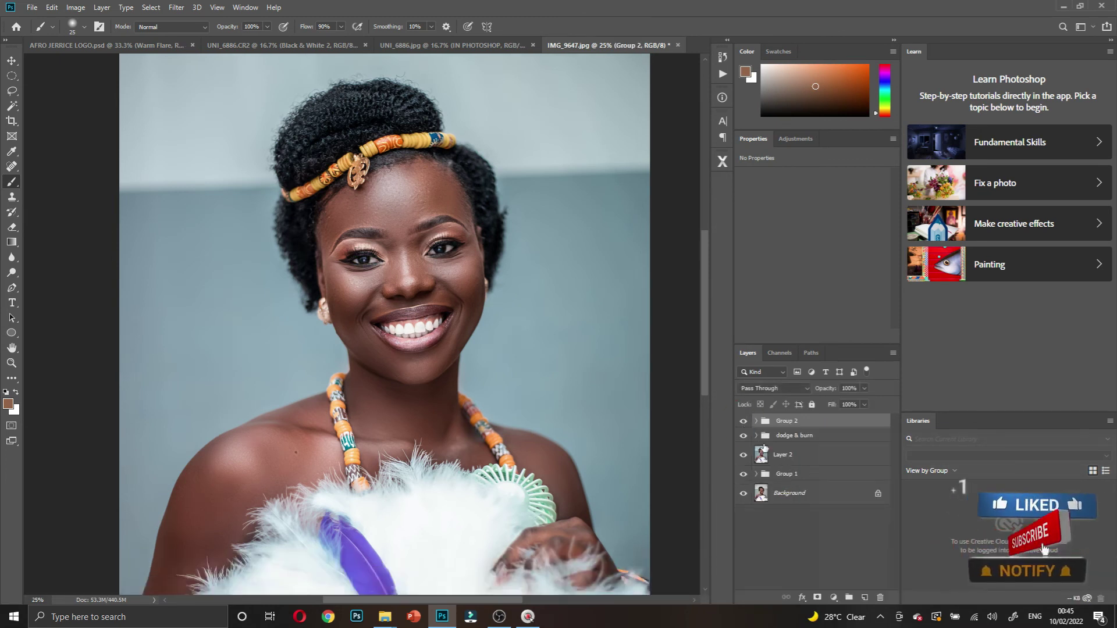
- Add a Selective Color adjustment layer above the groups and set Black to +6% for the Blacks
click(834, 598)
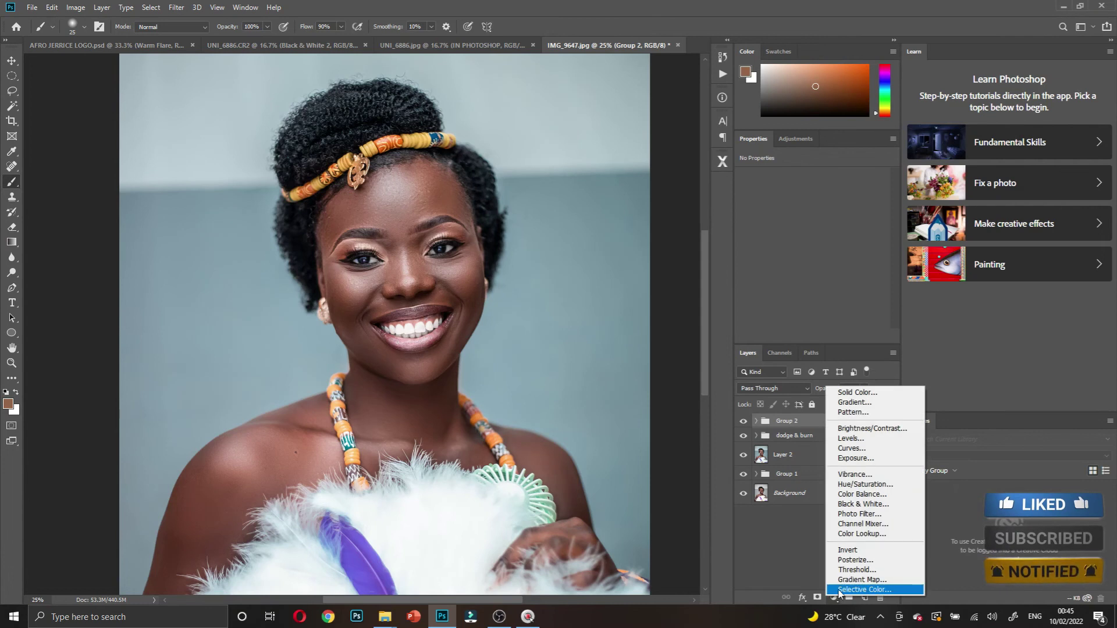
click(865, 589)
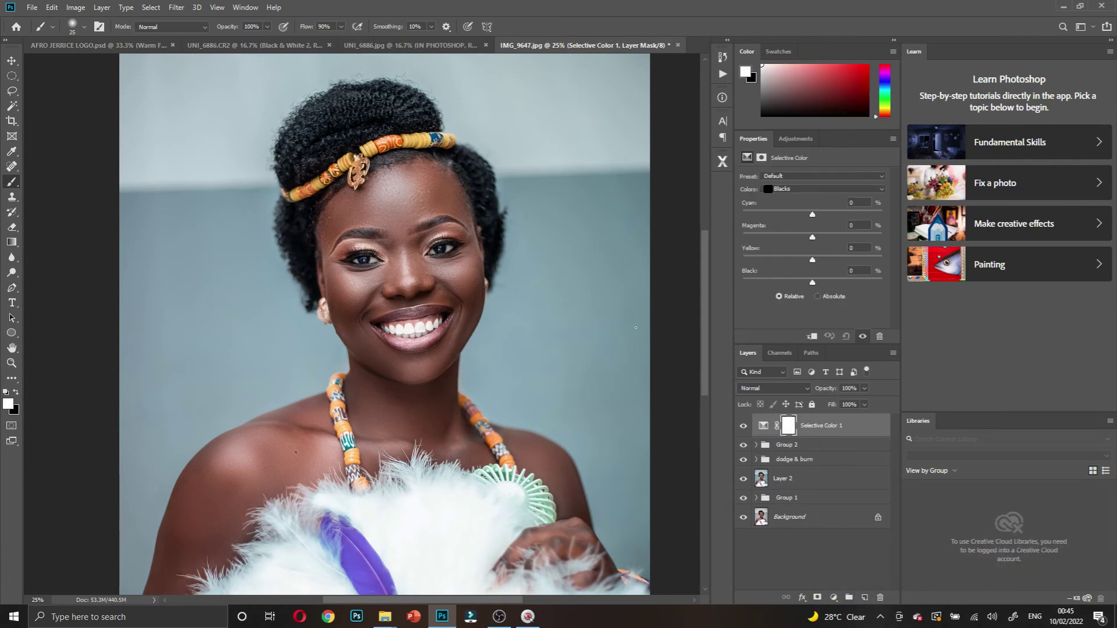
drag(813, 283, 816, 288)
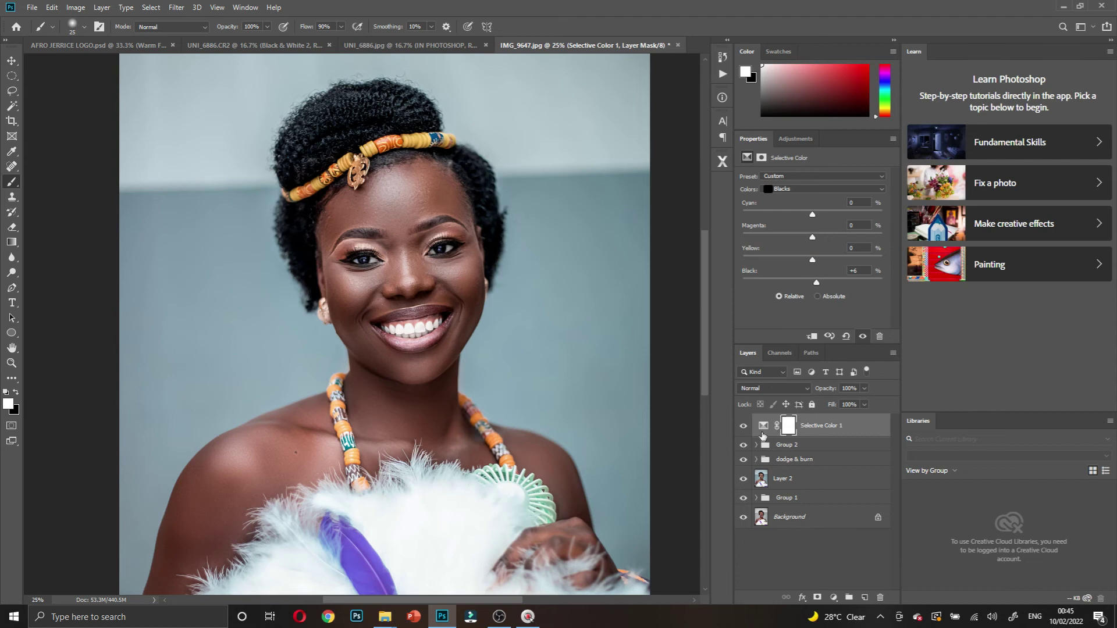
ctrl+alt+click(487, 410)
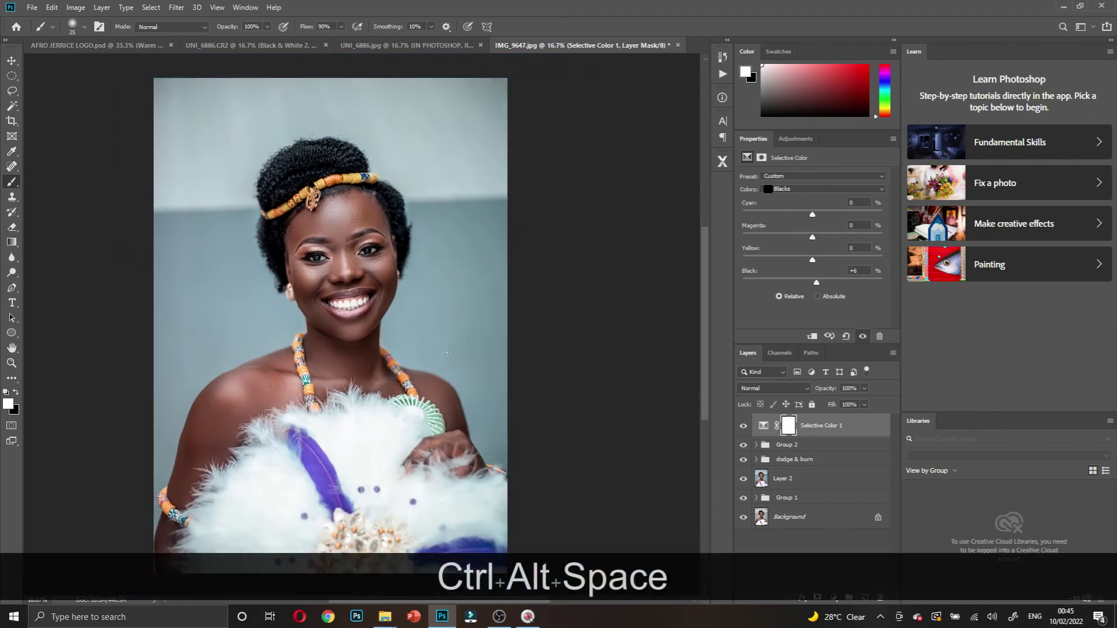
- Stamp the visible layers into a new top layer and apply the Camera Raw Filter with Whites -24 and Highlights +3
shift+click(801, 499)
key(ctrl+shift+alt+e)
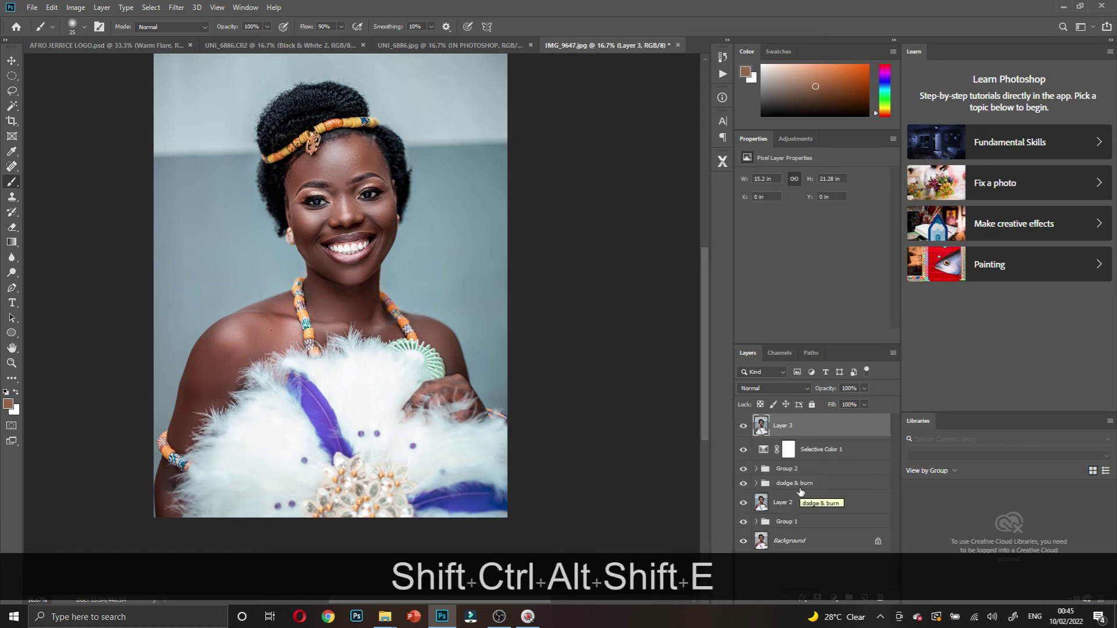
click(177, 8)
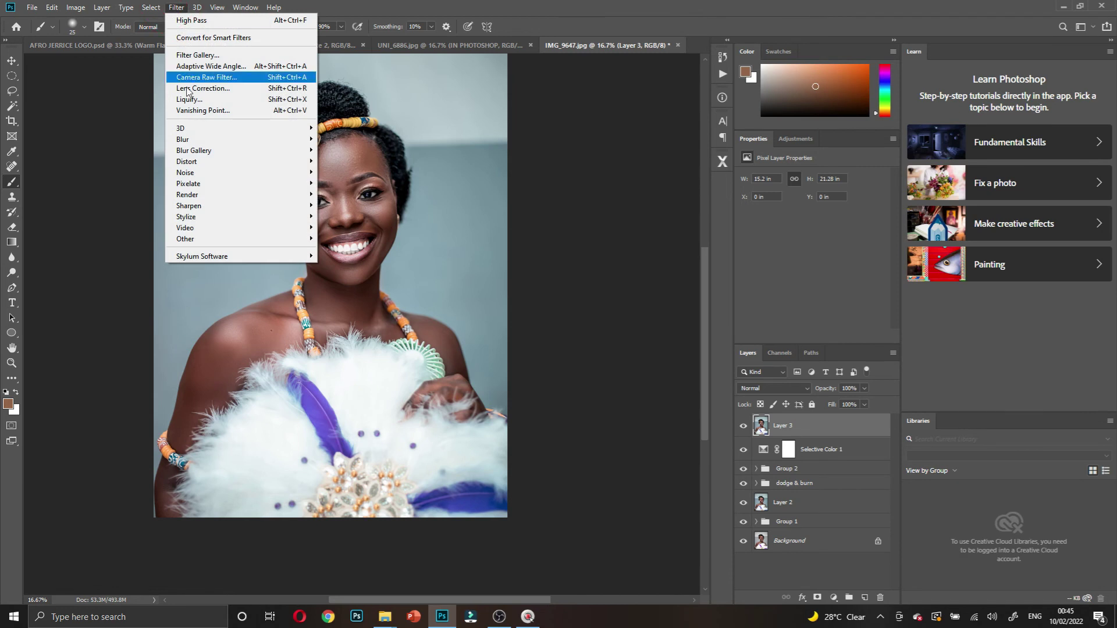
click(189, 78)
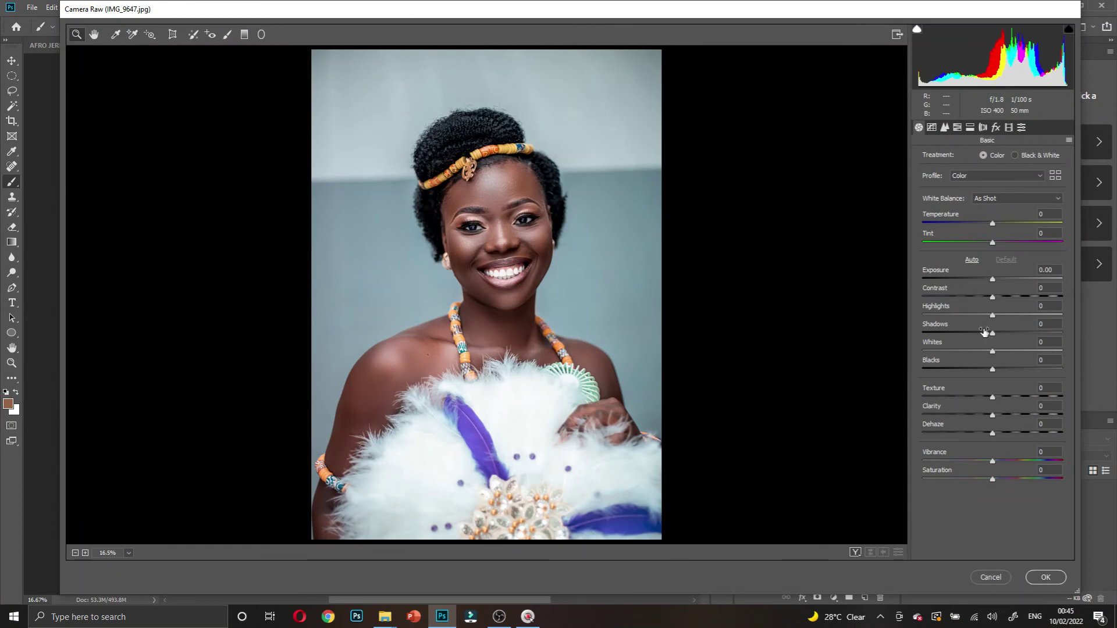
drag(989, 351, 977, 355)
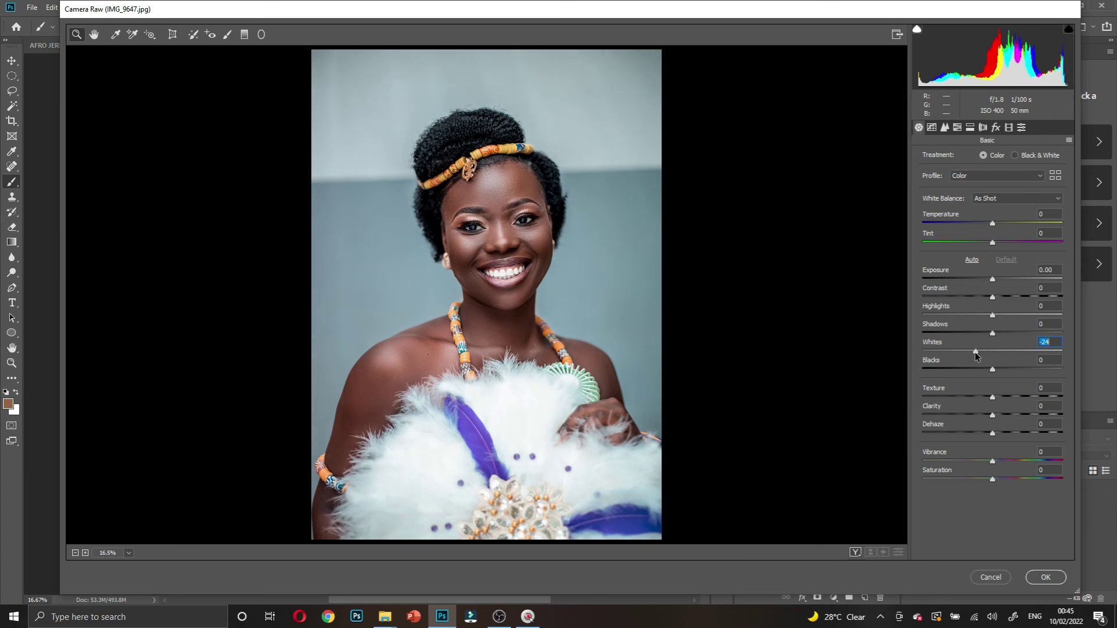
mouse_move(993, 317)
mouse_down()
mouse_move(971, 327)
mouse_move(995, 318)
mouse_up()
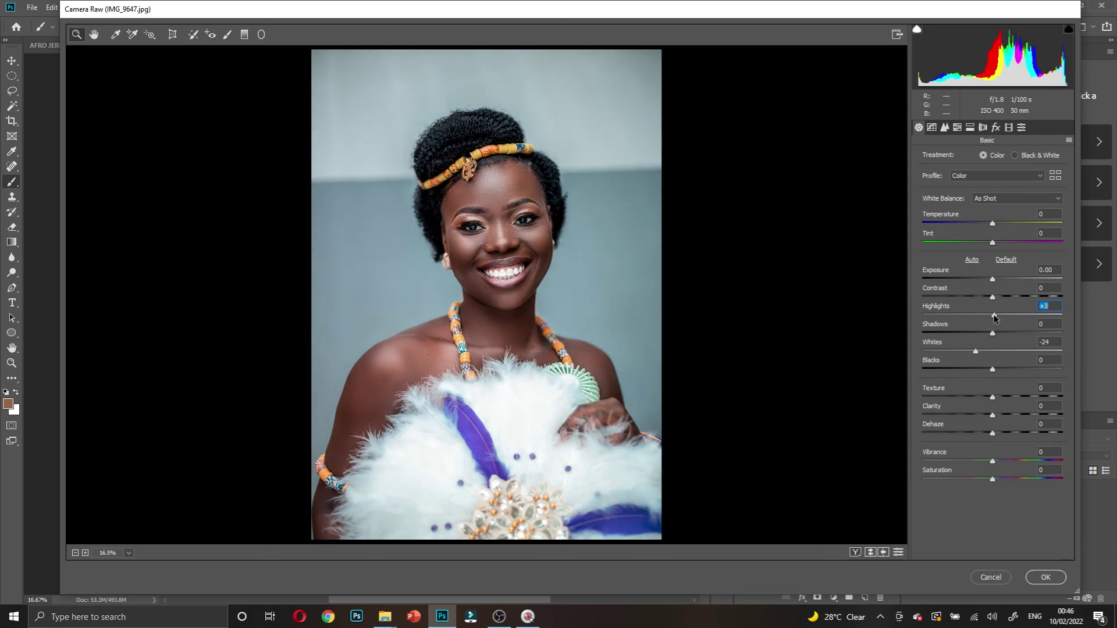
click(1045, 582)
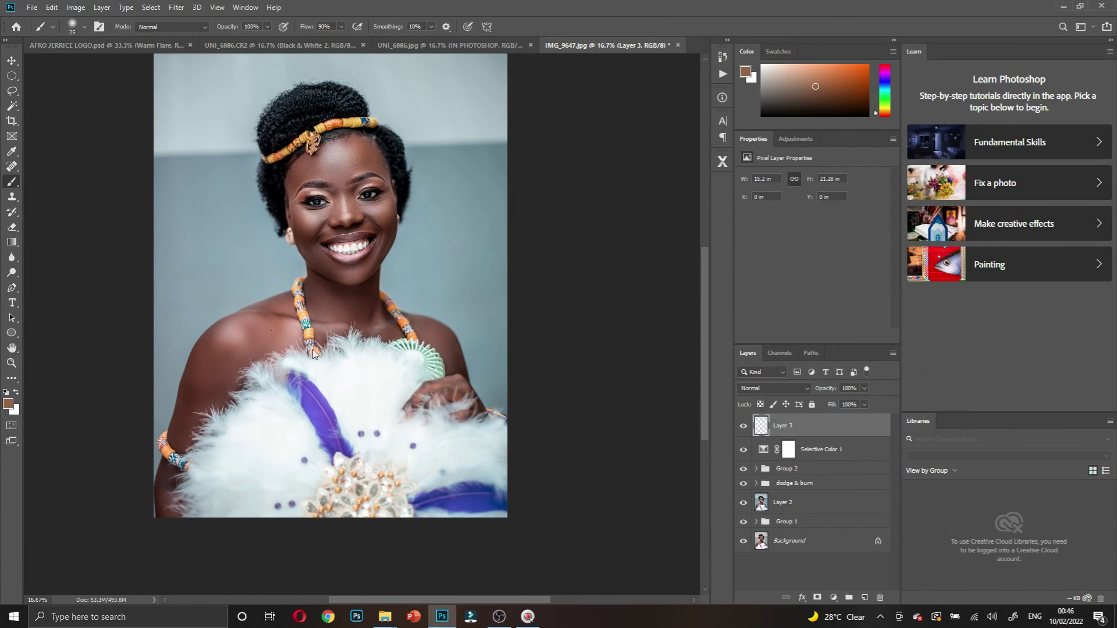
- Group all layers above Background and compare the face before and after the retouching by hiding and reshowing the group
scroll(315, 352, up, 2)
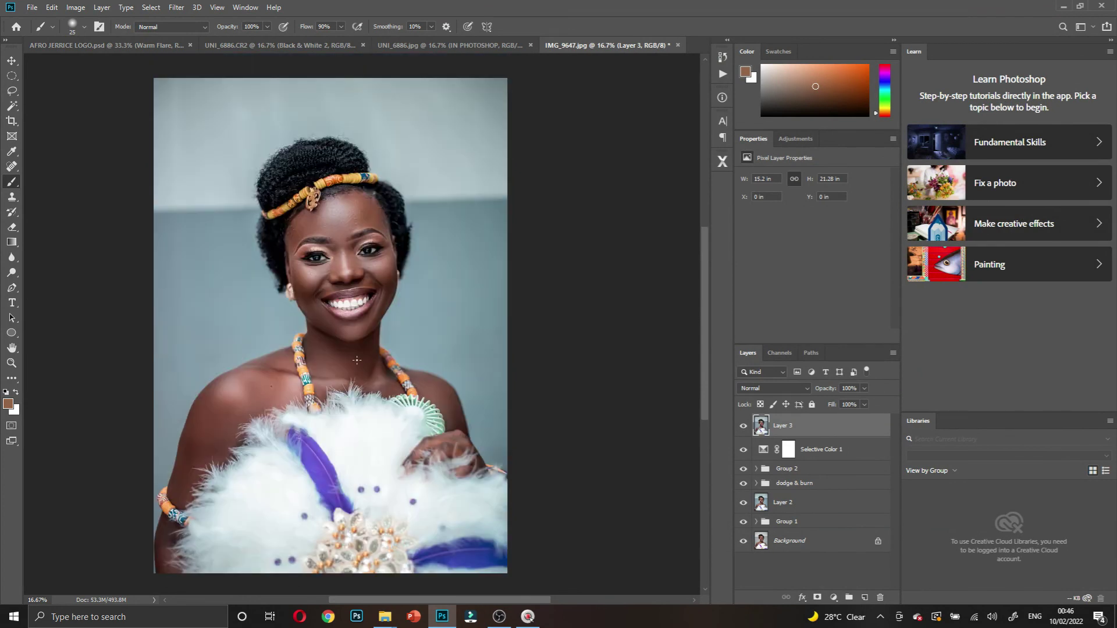
scroll(352, 365, left, 2)
ctrl+click(384, 305)
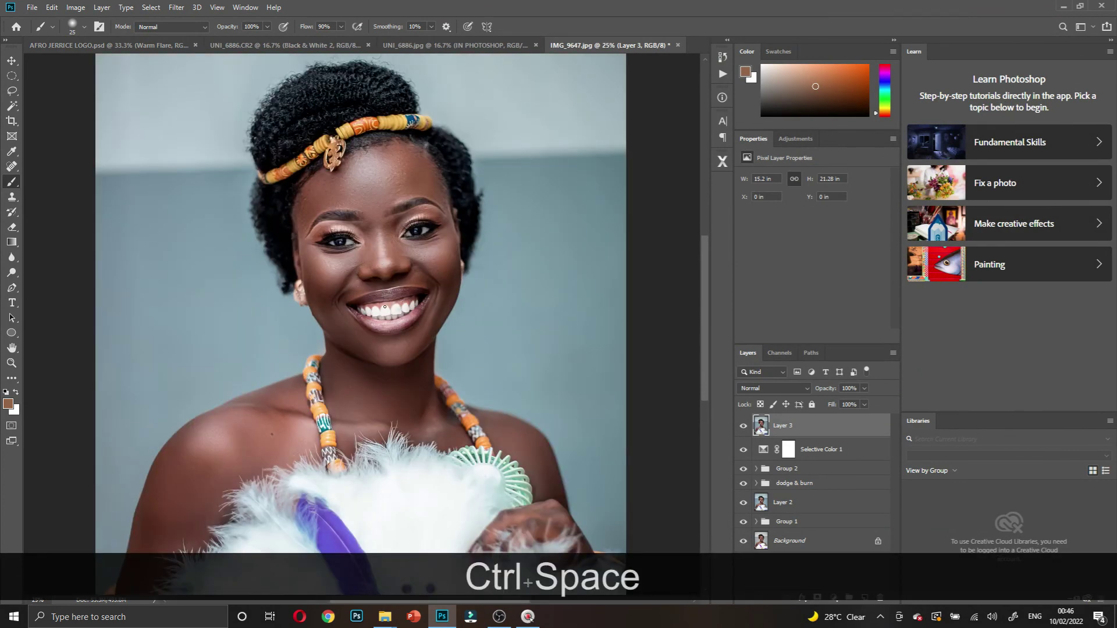
ctrl+click(384, 306)
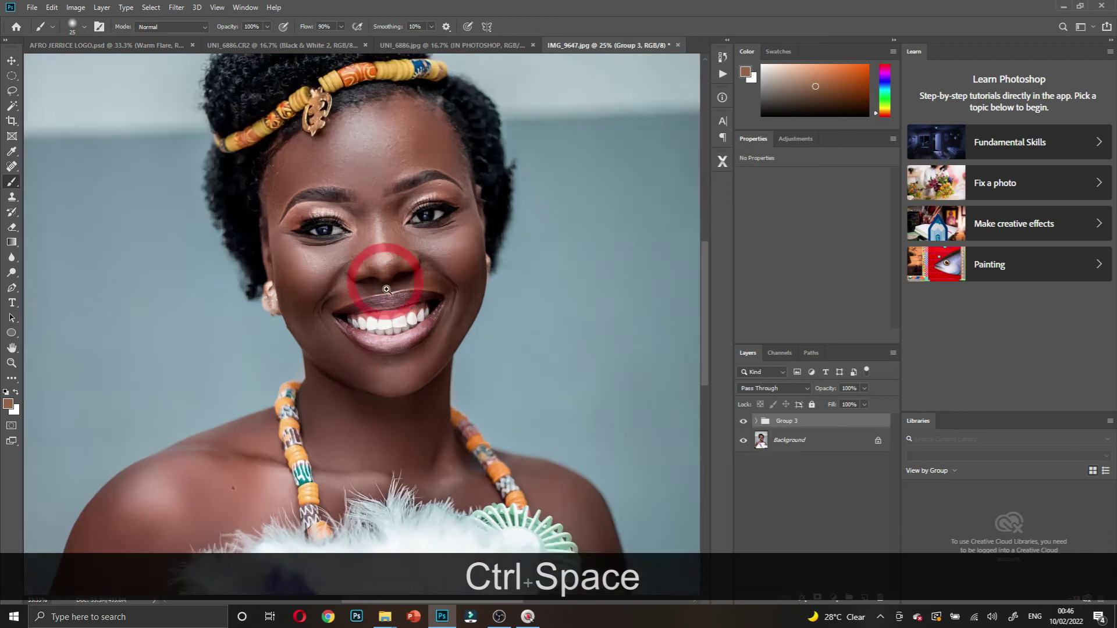
ctrl+click(374, 287)
ctrl+click(387, 287)
scroll(434, 333, up, 2)
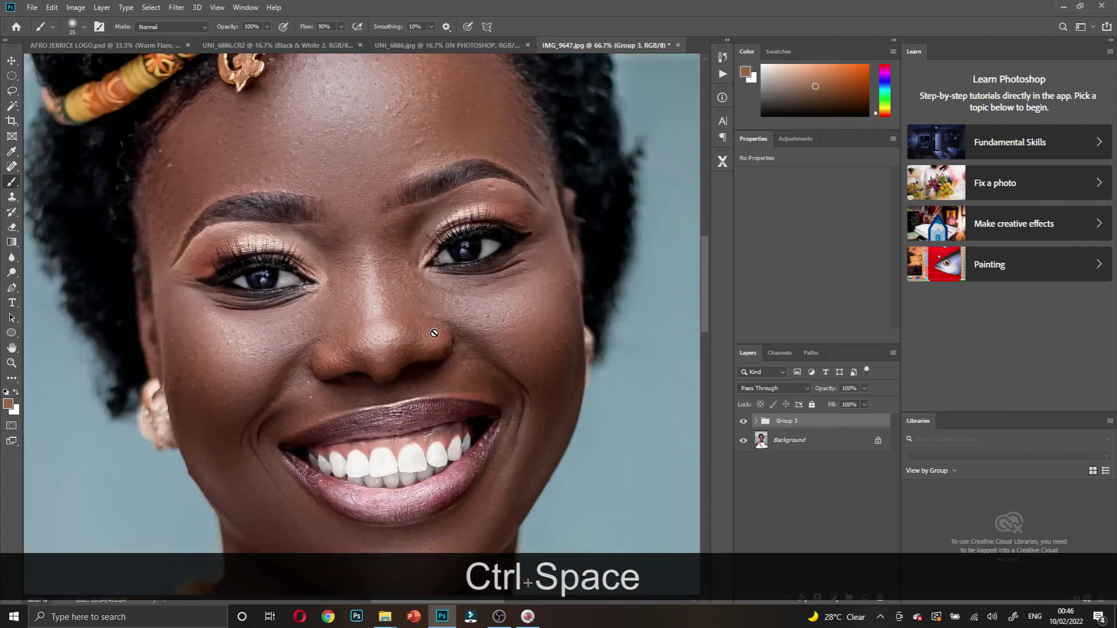
scroll(434, 332, up, 1)
click(744, 422)
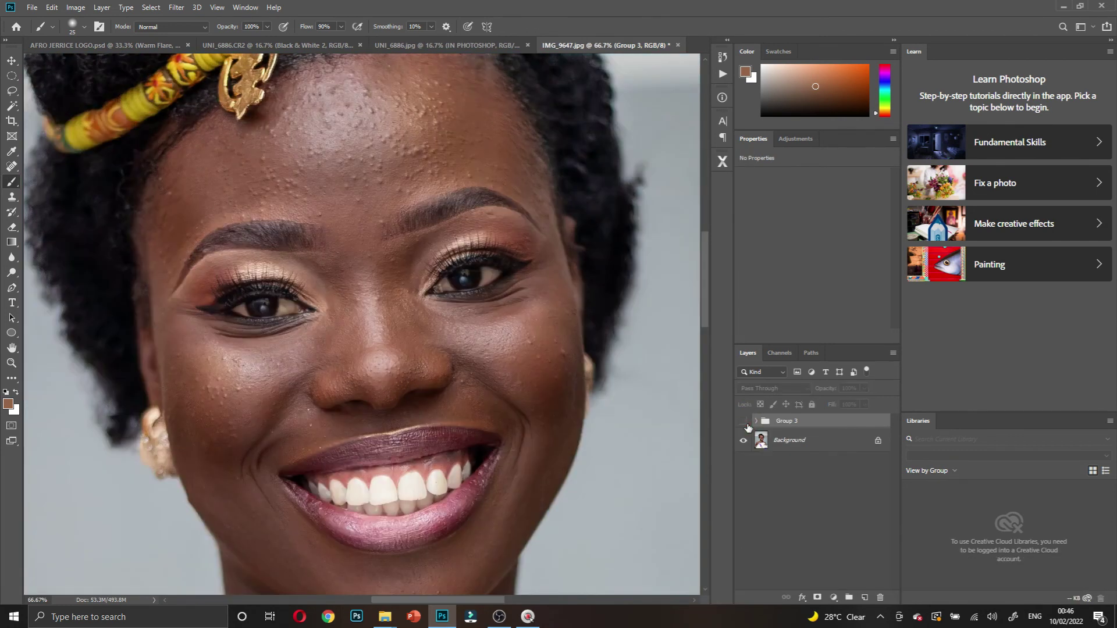
click(744, 422)
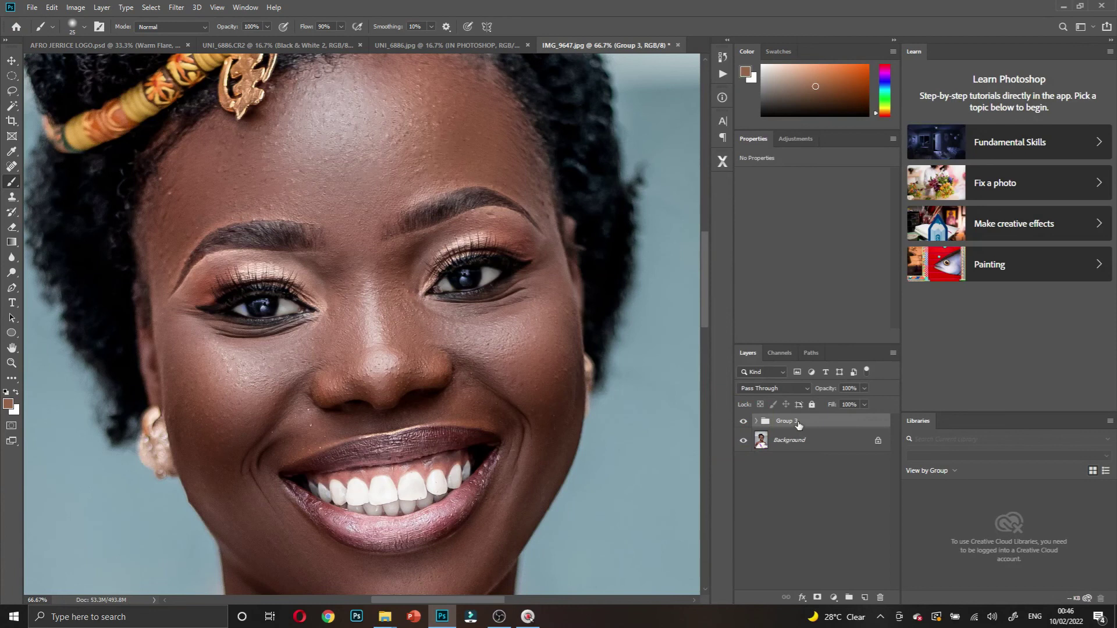
- Stamp the visible layers into a new top layer and apply the High Pass filter with a radius of 1.9 pixels
key(ctrl+alt+shift+e)
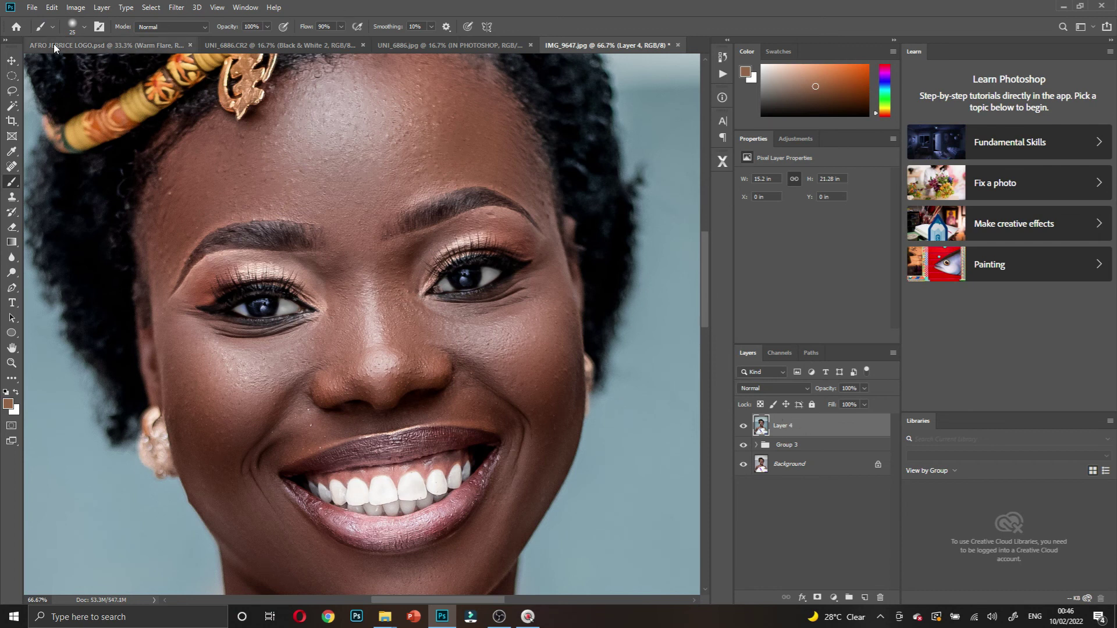
click(180, 7)
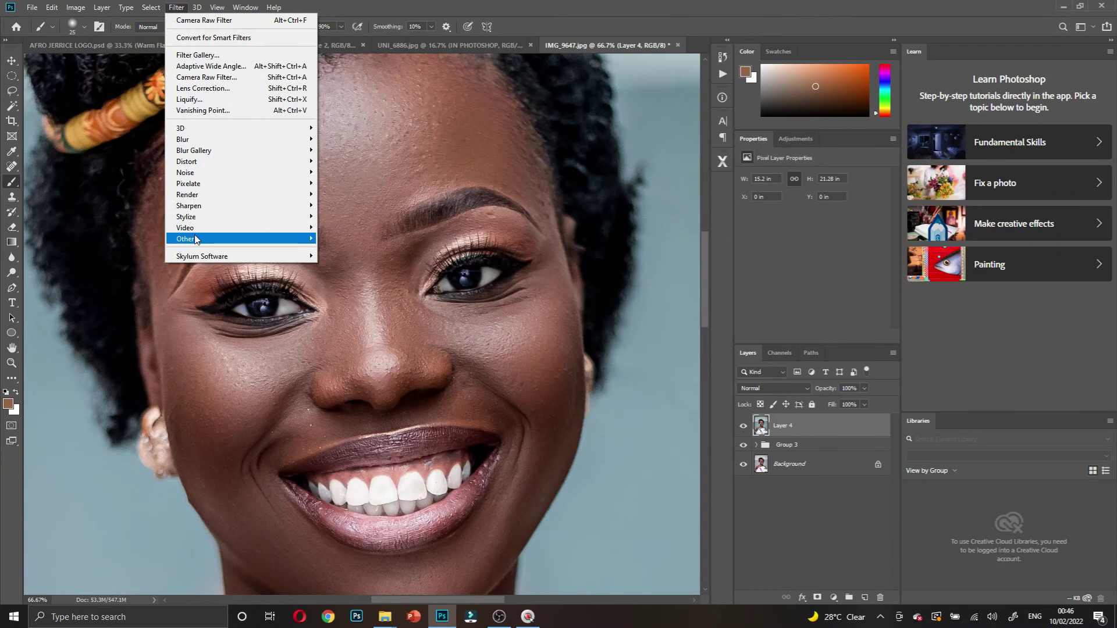
mouse_move(203, 239)
key(q)
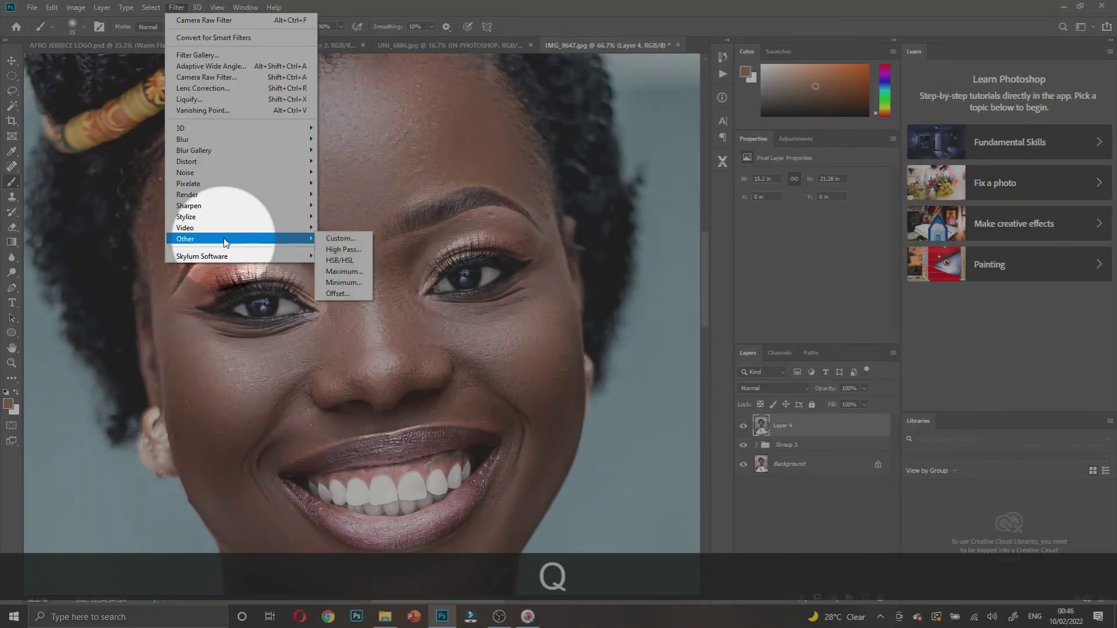
click(343, 249)
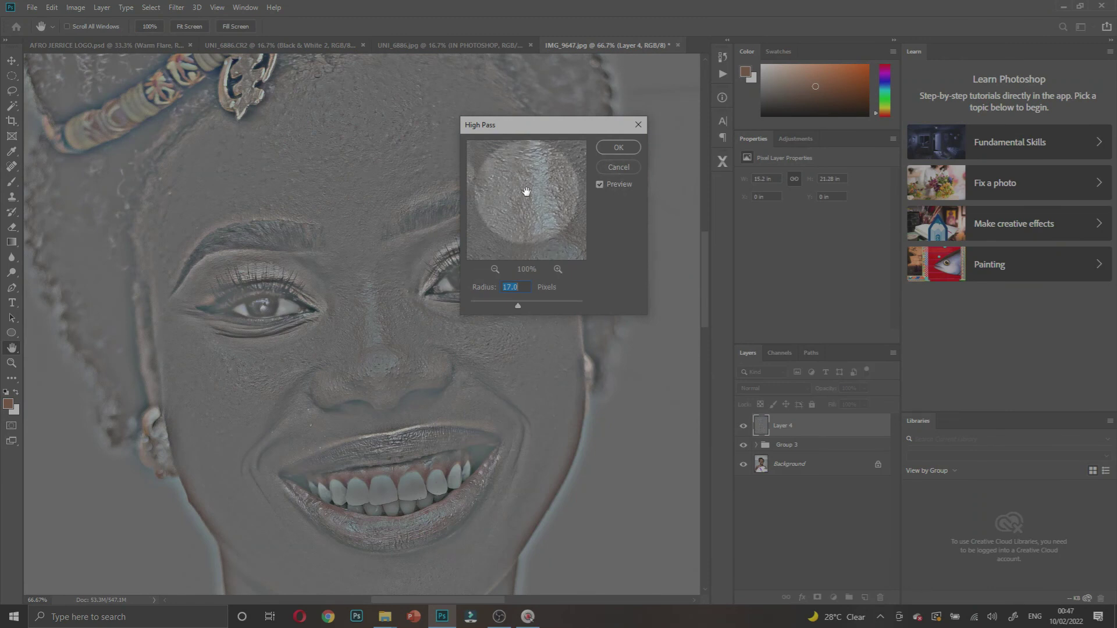
key(q)
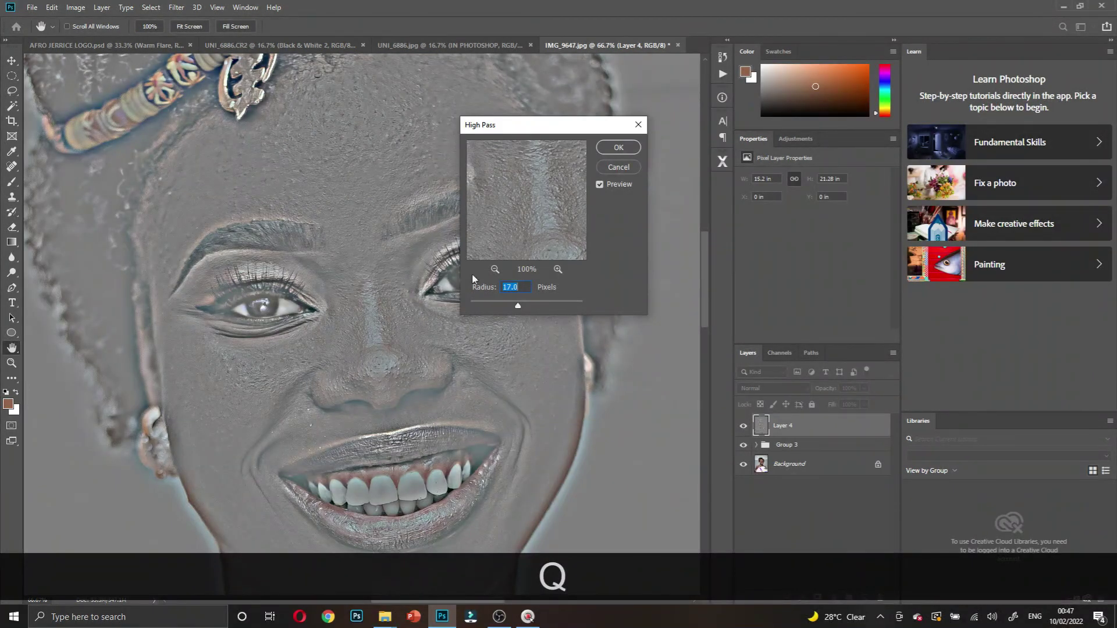
drag(518, 305, 513, 306)
click(505, 313)
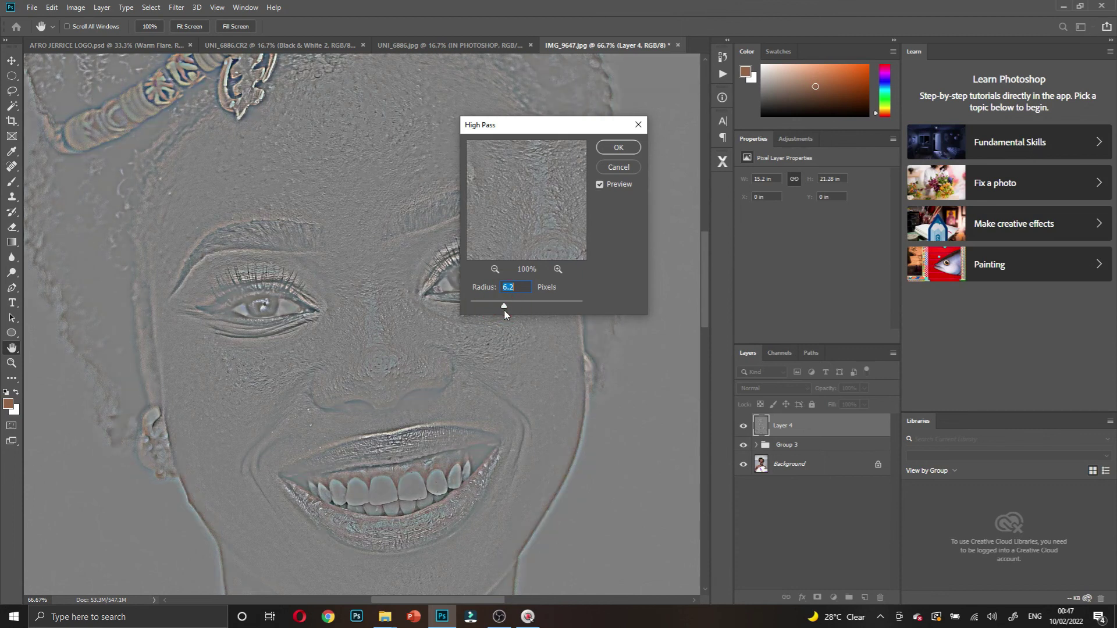
drag(495, 308, 494, 306)
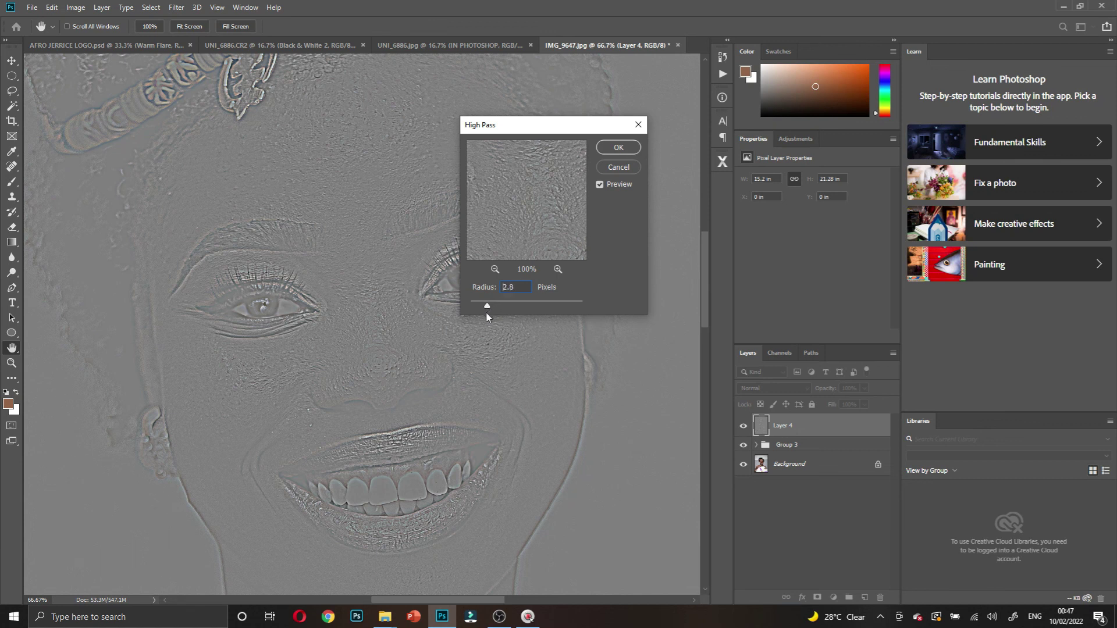
drag(486, 314, 485, 315)
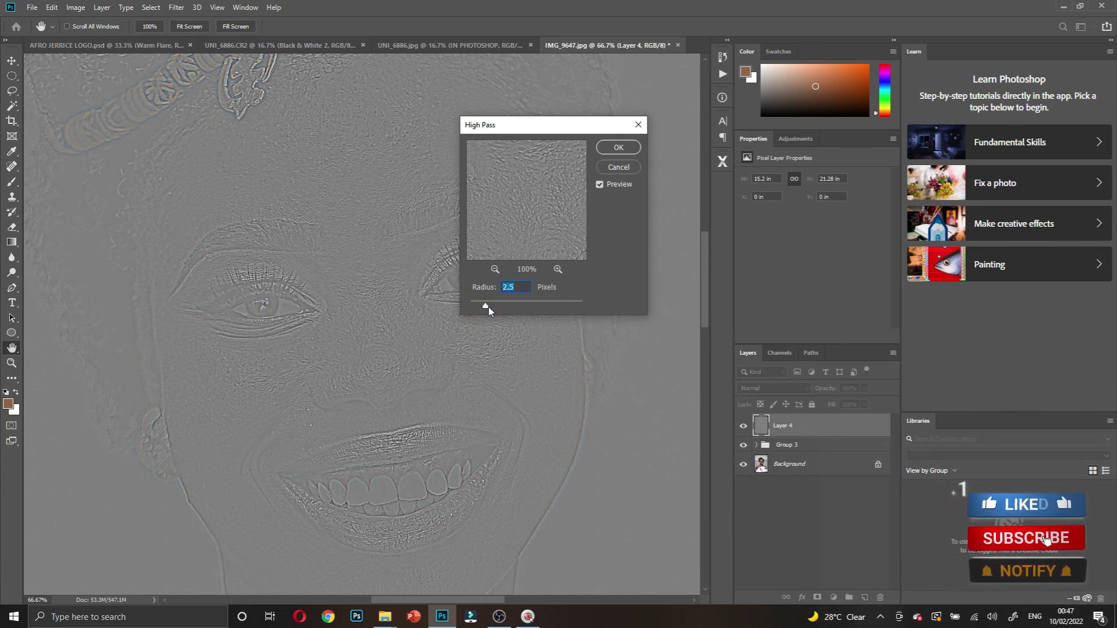
drag(488, 308, 481, 309)
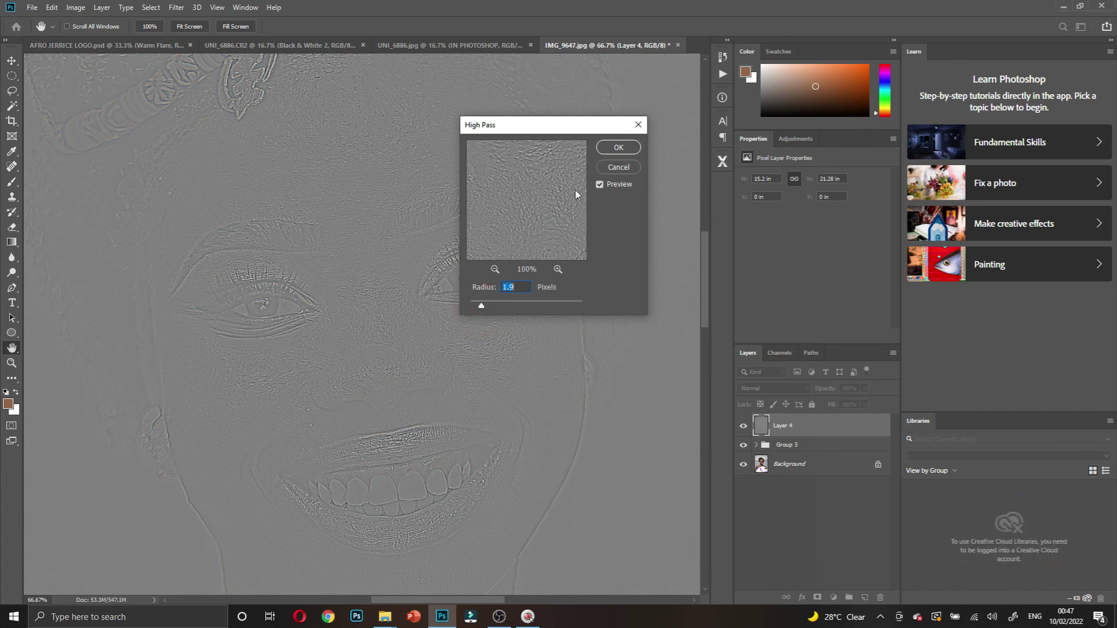
click(607, 149)
key(b)
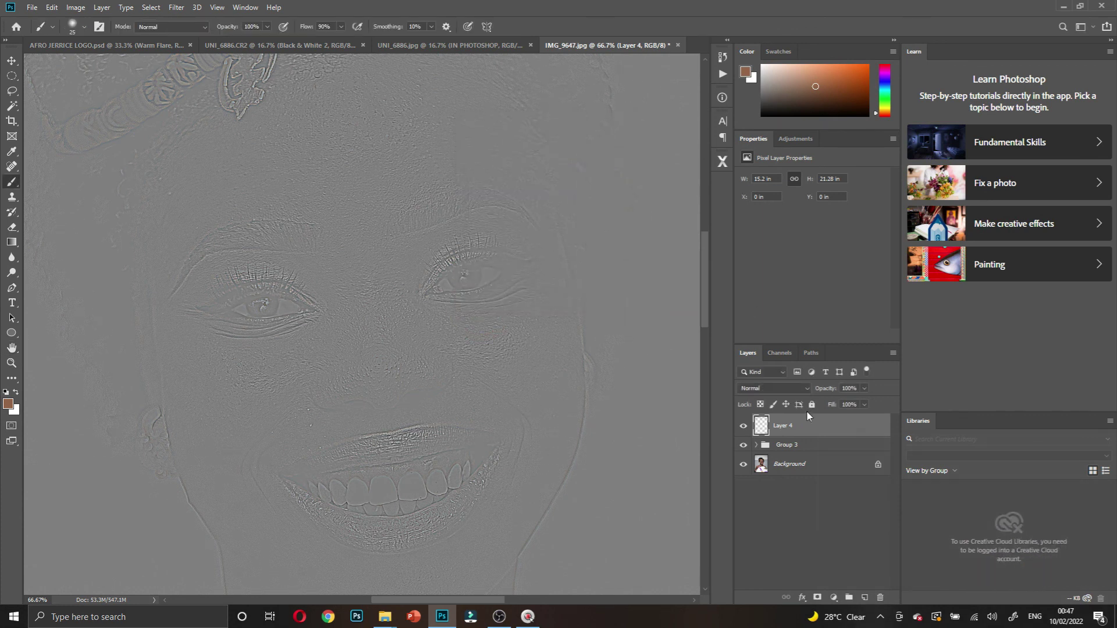
- Set the High Pass layer's blend mode to Soft Light and compare the face with the layer hidden and shown
click(778, 388)
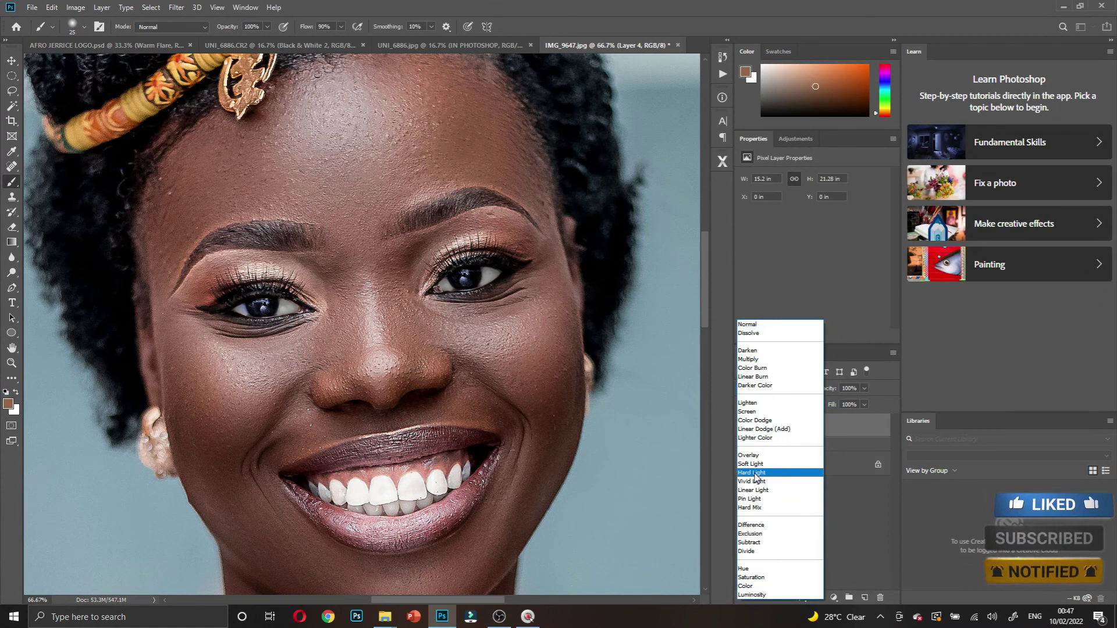
click(754, 474)
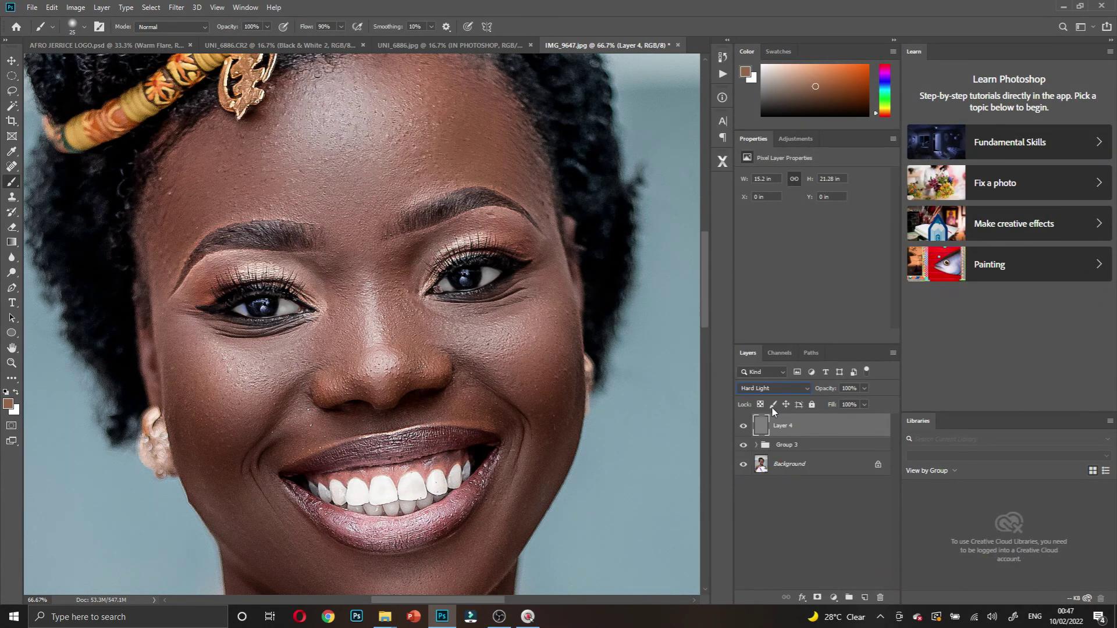
click(774, 388)
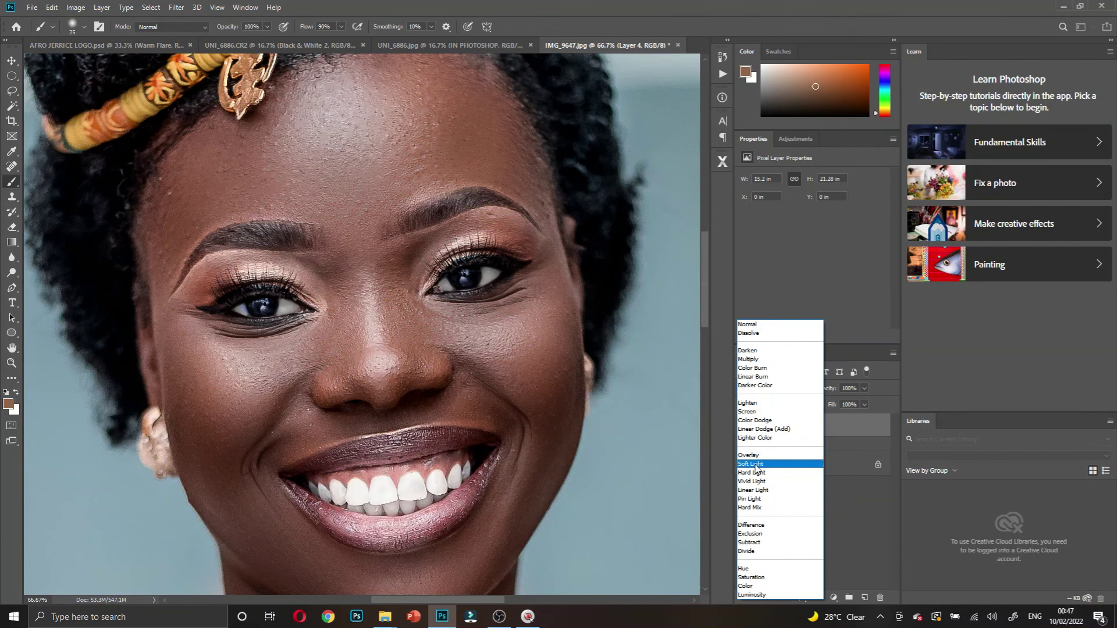
click(757, 464)
click(744, 427)
click(743, 427)
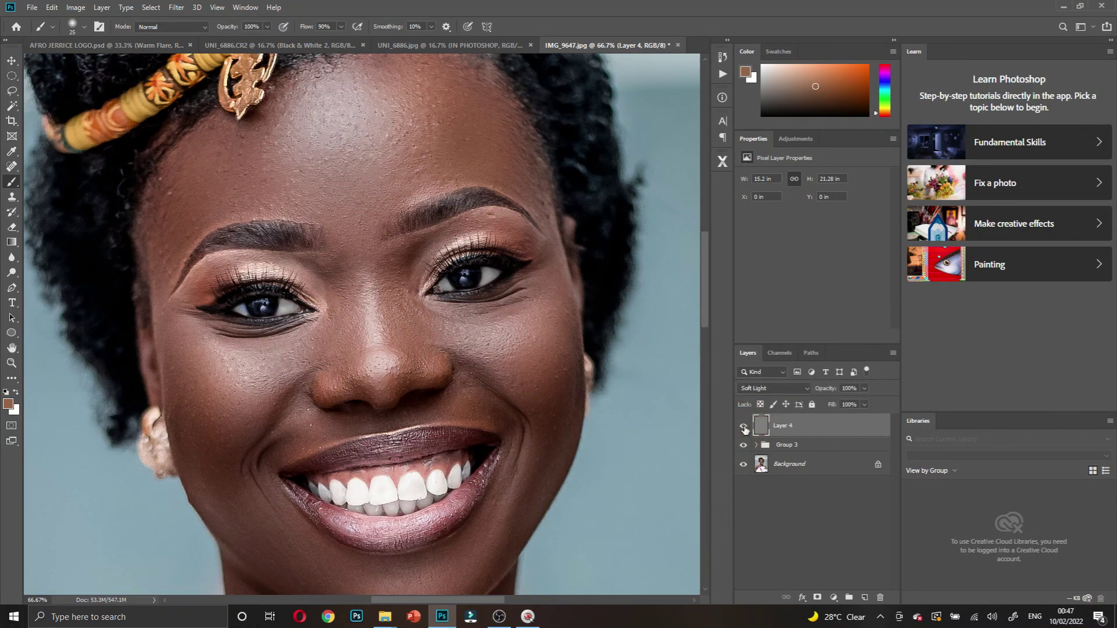
click(744, 428)
- Add a Hue/Saturation adjustment layer on top, raise its Saturation slightly and invert its mask to black
key(ctrl+alt+space)
ctrl+alt+click(386, 326)
ctrl+alt+click(381, 327)
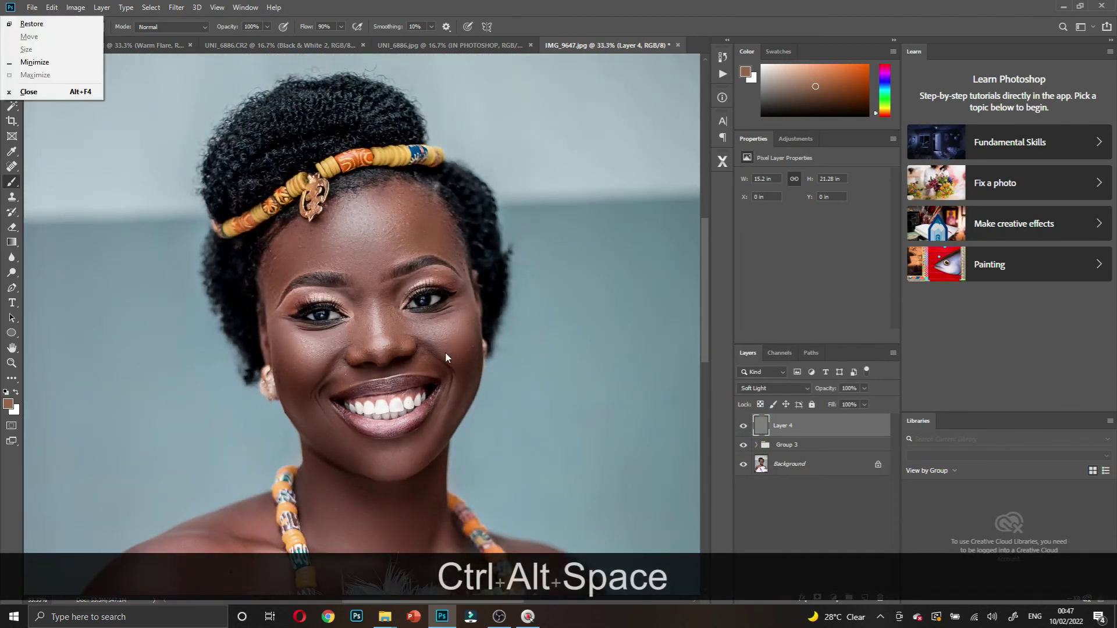
key(ctrl+space)
ctrl+click(410, 336)
key(ctrl+space)
ctrl+click(379, 319)
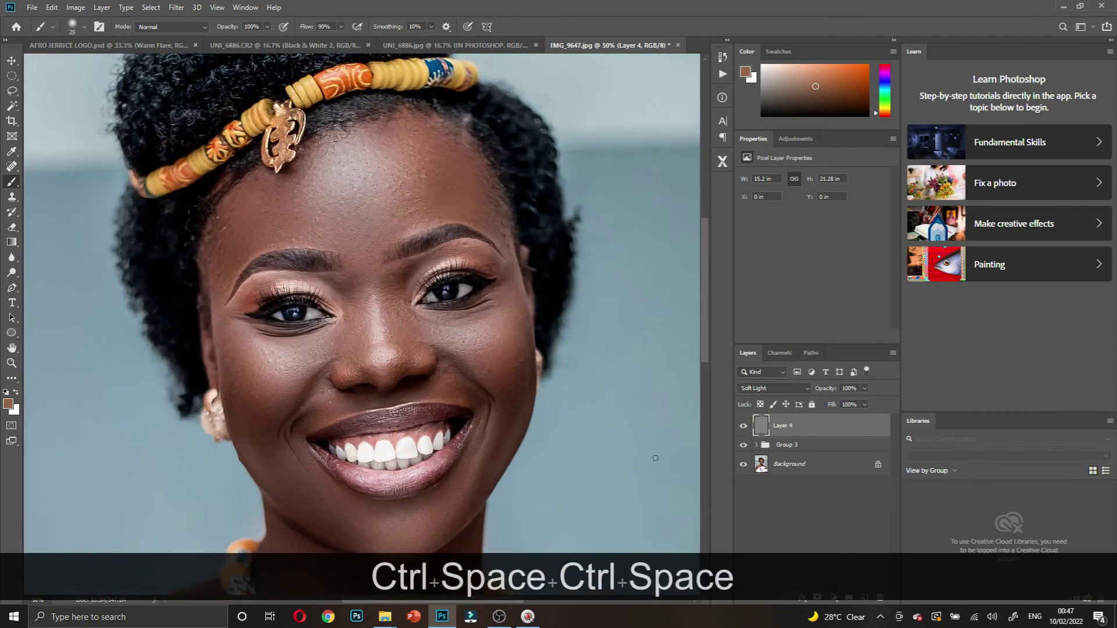
click(834, 598)
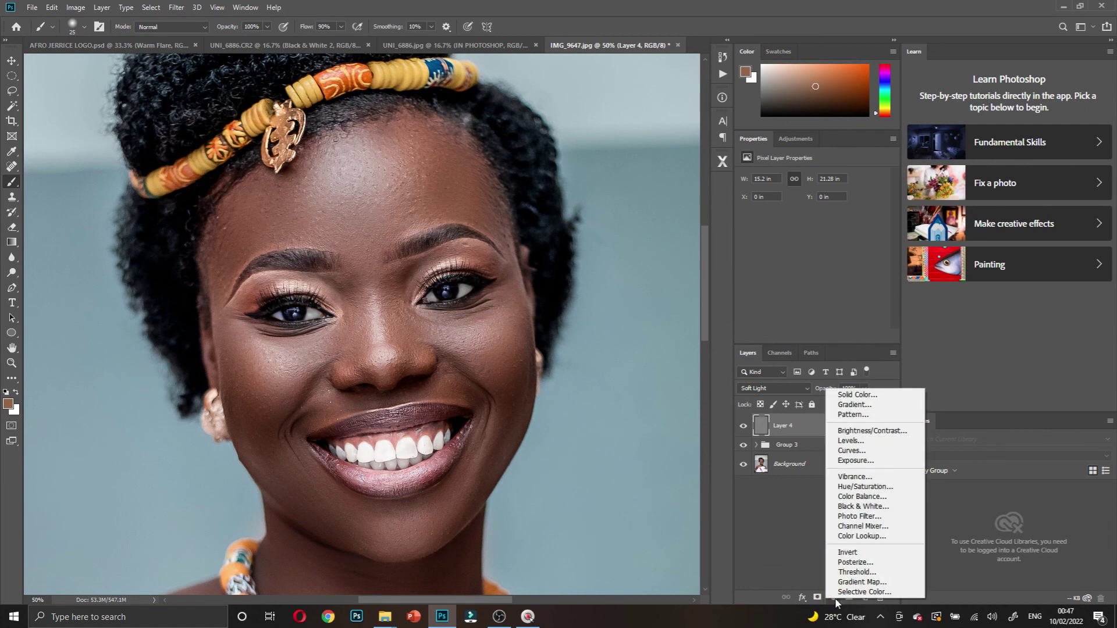
click(851, 488)
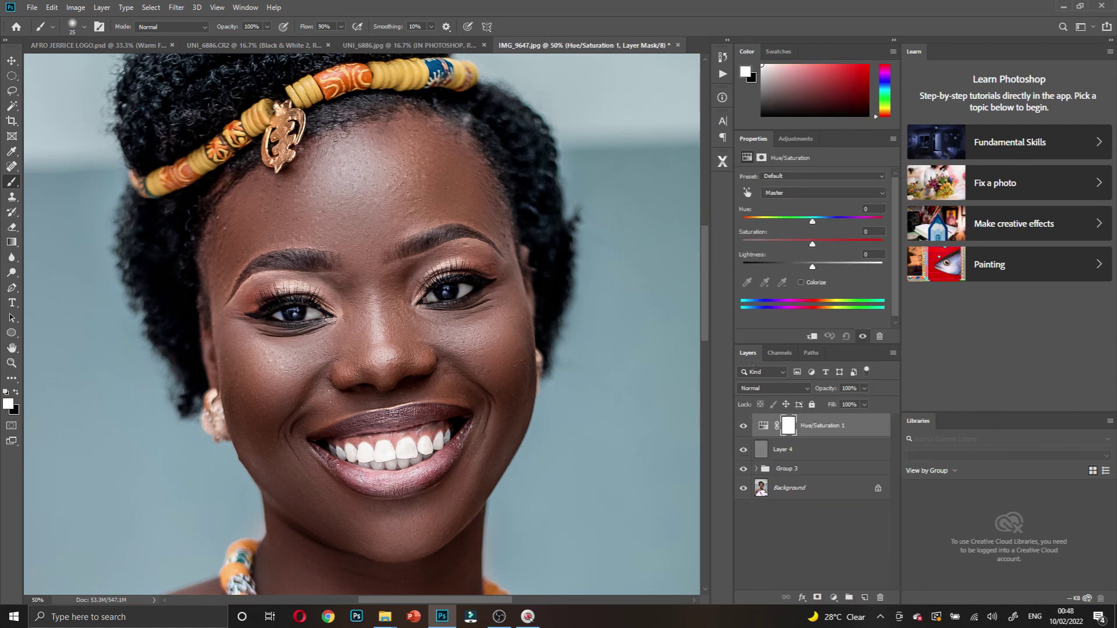
drag(812, 244, 815, 244)
click(790, 427)
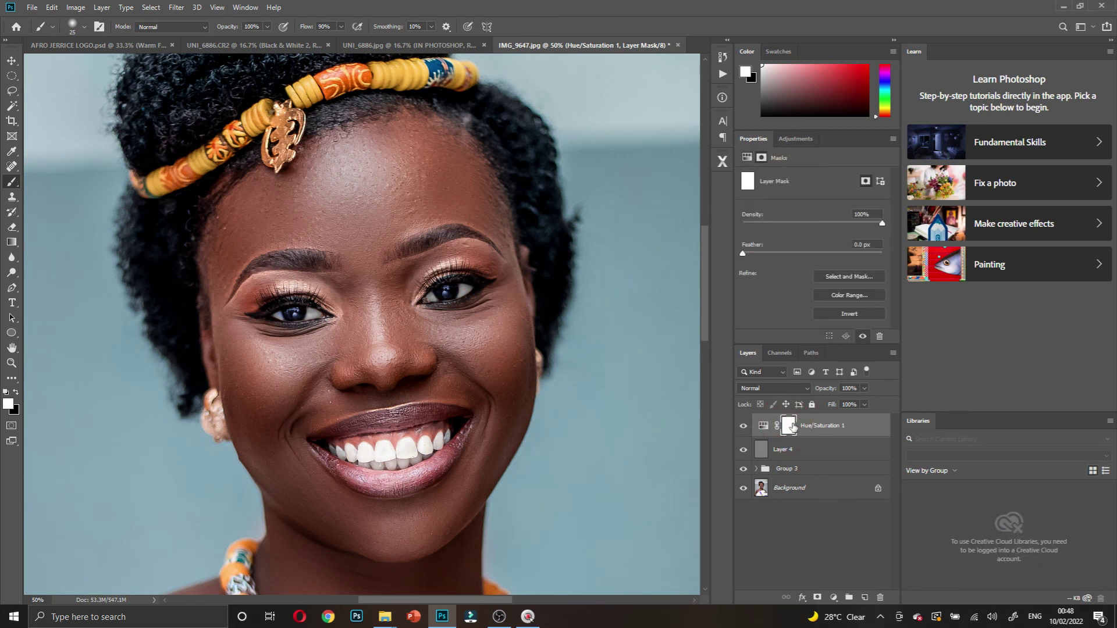
key(ctrl+i)
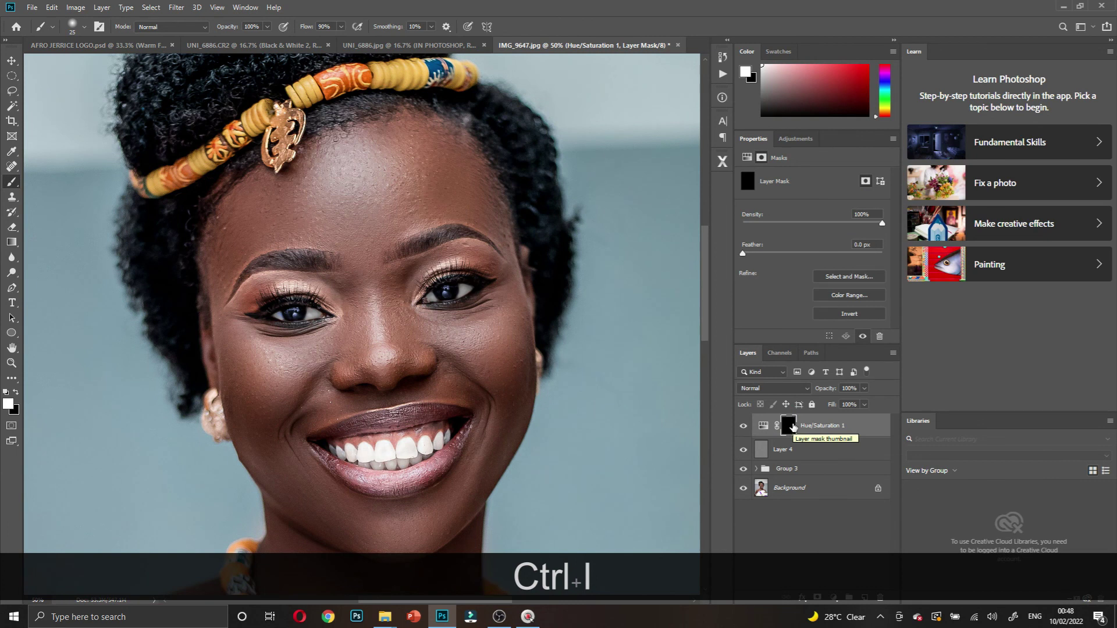
- Paint white on the Hue/Saturation mask over the eyeshadow of both eyelids with a size 80 brush
ctrl+click(444, 255)
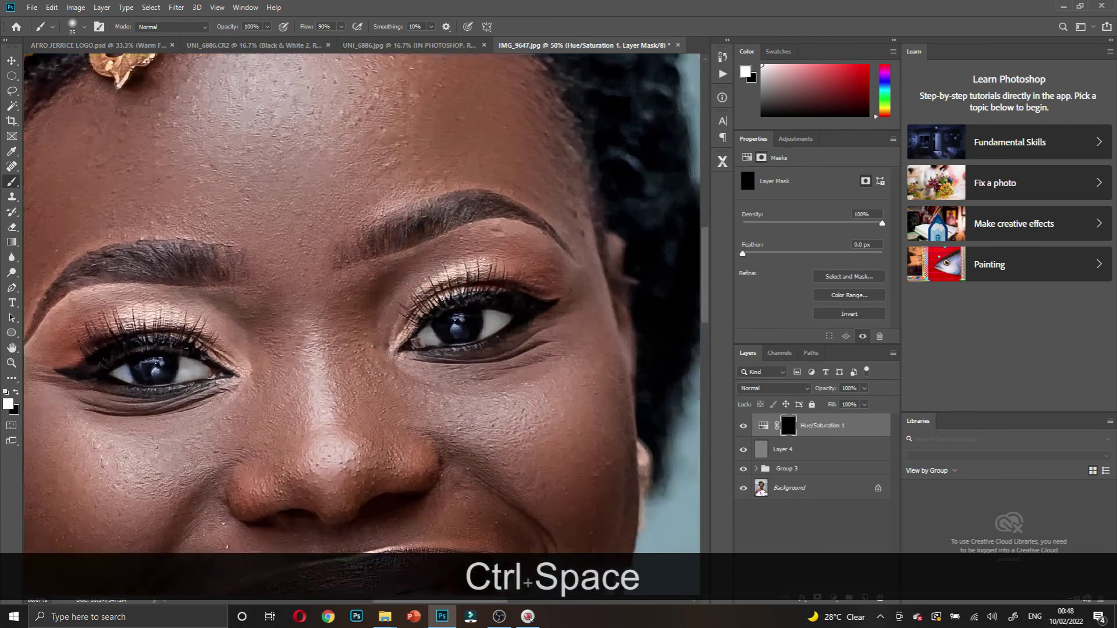
key(bracketright)
key(bracketright)
key(bracketright)
key(bracketright)
key(bracketright)
key(bracketright)
key(bracketright)
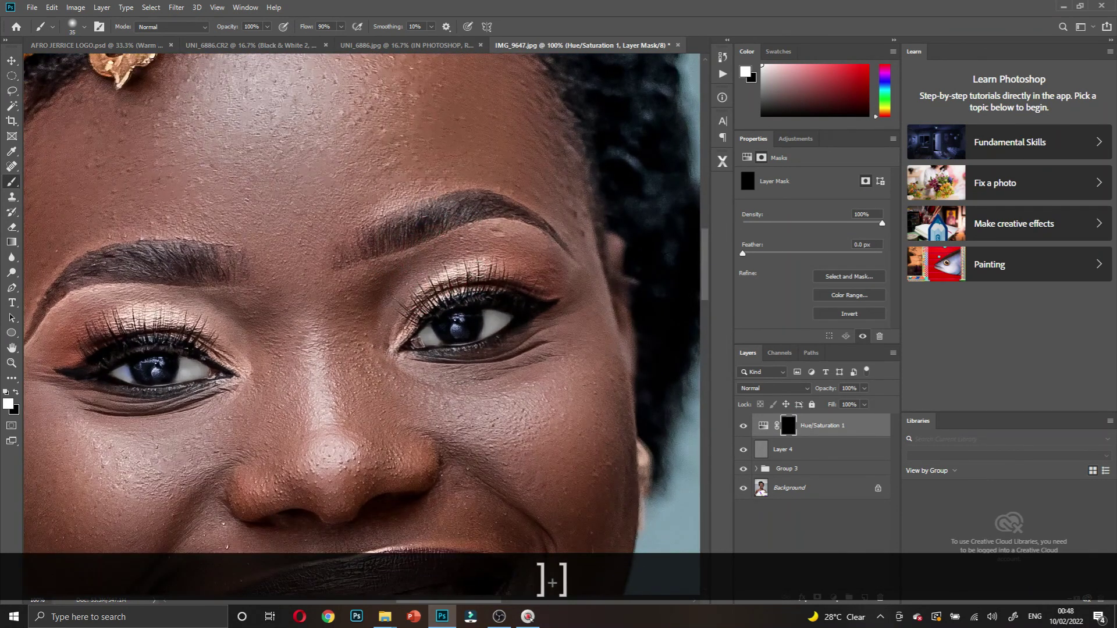
mouse_move(530, 270)
mouse_down()
mouse_move(461, 268)
mouse_move(408, 299)
mouse_move(393, 325)
mouse_move(423, 282)
mouse_move(467, 261)
mouse_move(533, 274)
mouse_move(519, 256)
mouse_move(465, 253)
mouse_move(431, 266)
mouse_move(402, 302)
mouse_move(401, 291)
mouse_move(469, 256)
mouse_move(512, 260)
mouse_move(387, 299)
mouse_up()
mouse_move(217, 338)
mouse_down()
mouse_move(184, 326)
mouse_move(56, 359)
mouse_move(60, 330)
mouse_move(123, 317)
mouse_move(227, 356)
mouse_move(179, 311)
mouse_up()
click(110, 314)
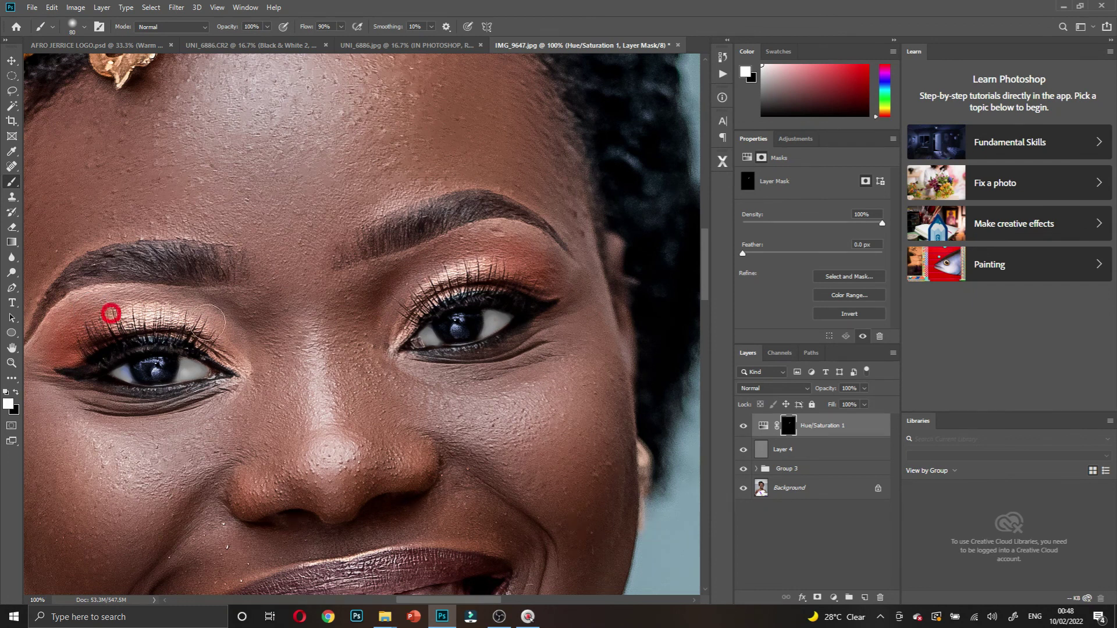
- Paint white on the Hue/Saturation mask over the upper and lower lips to intensify their color
ctrl+alt+click(292, 426)
ctrl+alt+click(292, 425)
key(alt+space)
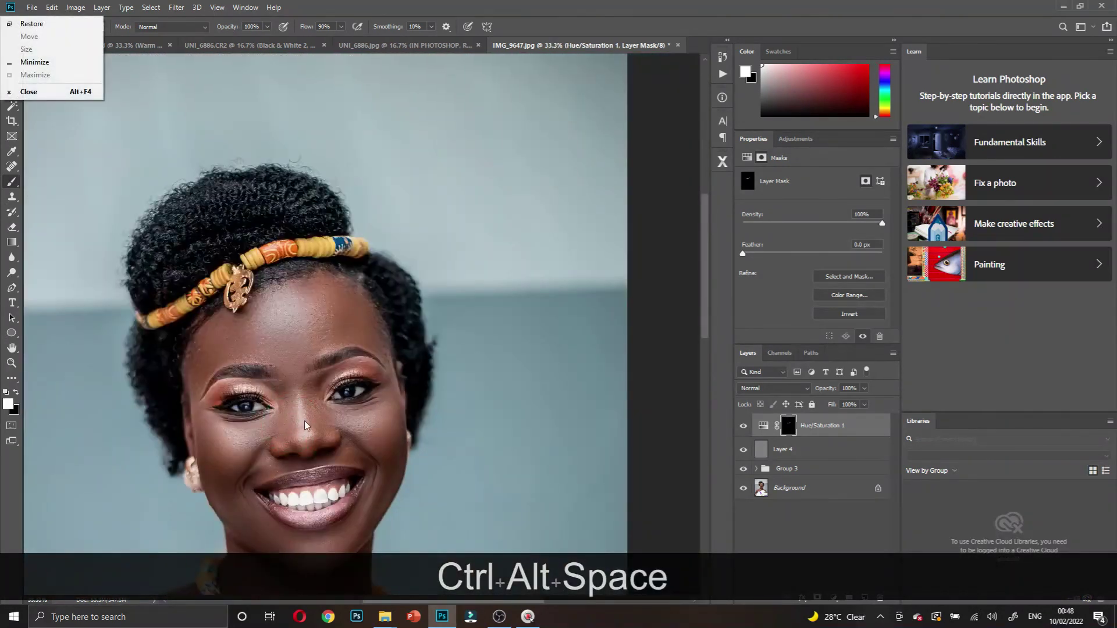
ctrl+click(307, 463)
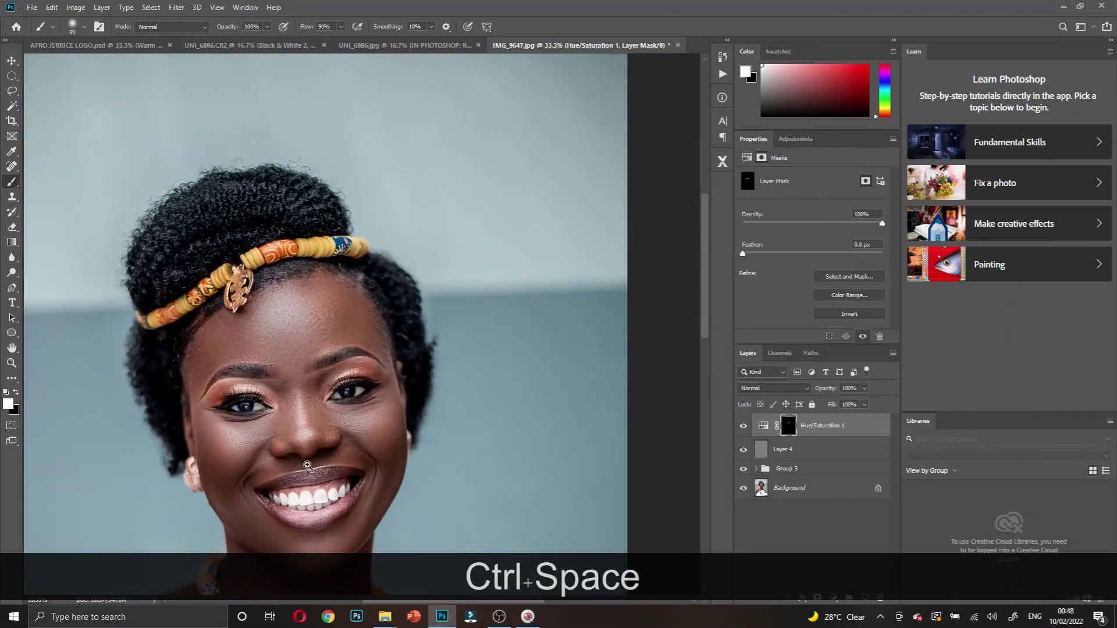
ctrl+click(308, 470)
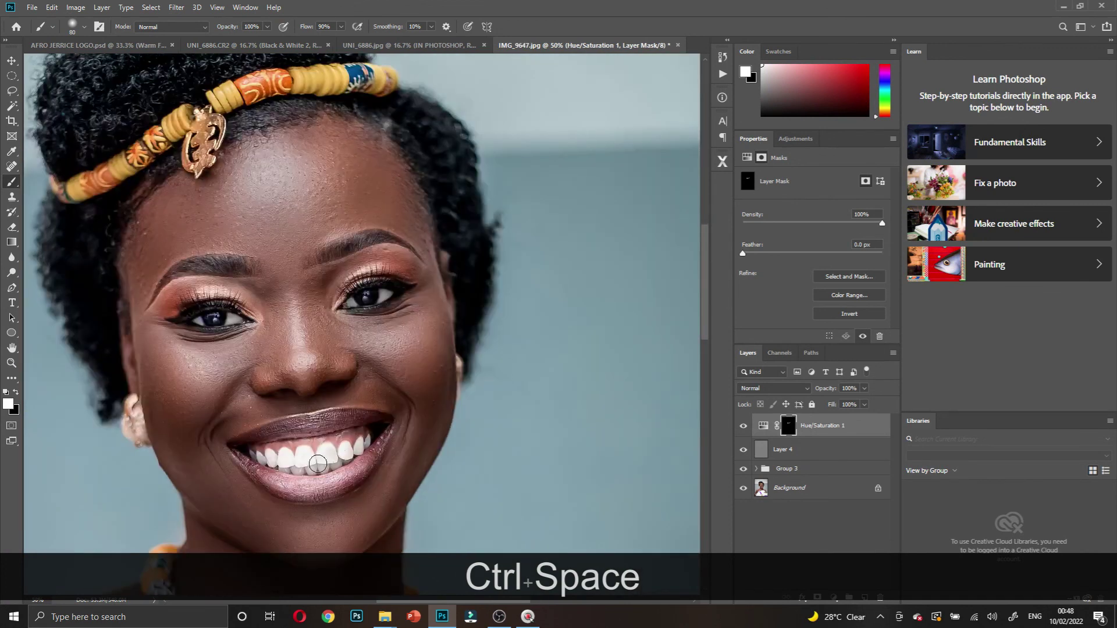
ctrl+click(318, 464)
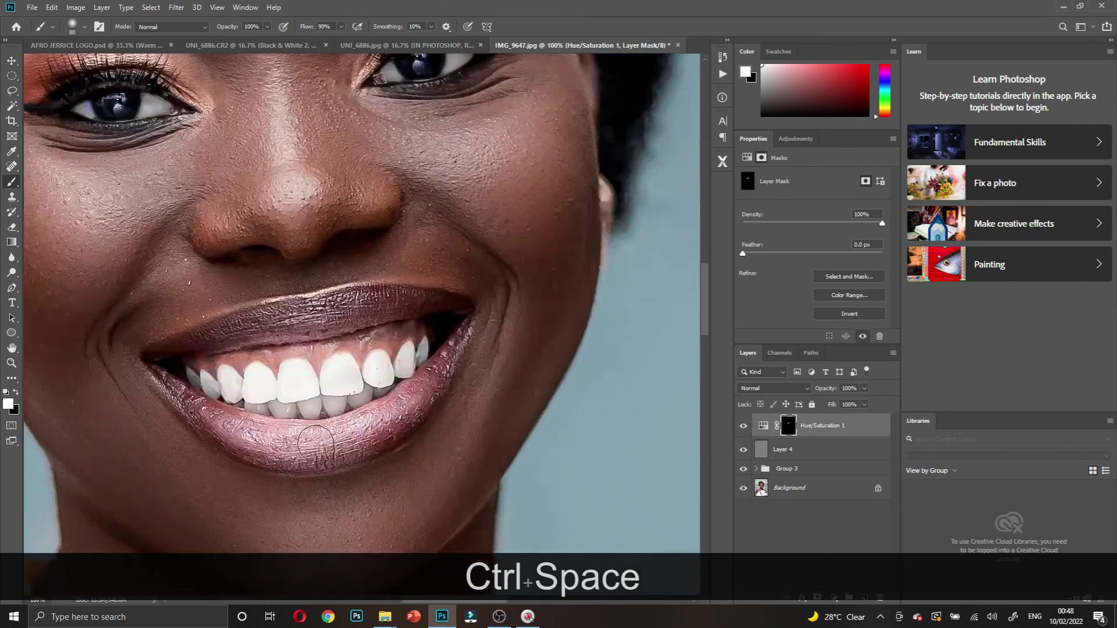
ctrl+click(279, 434)
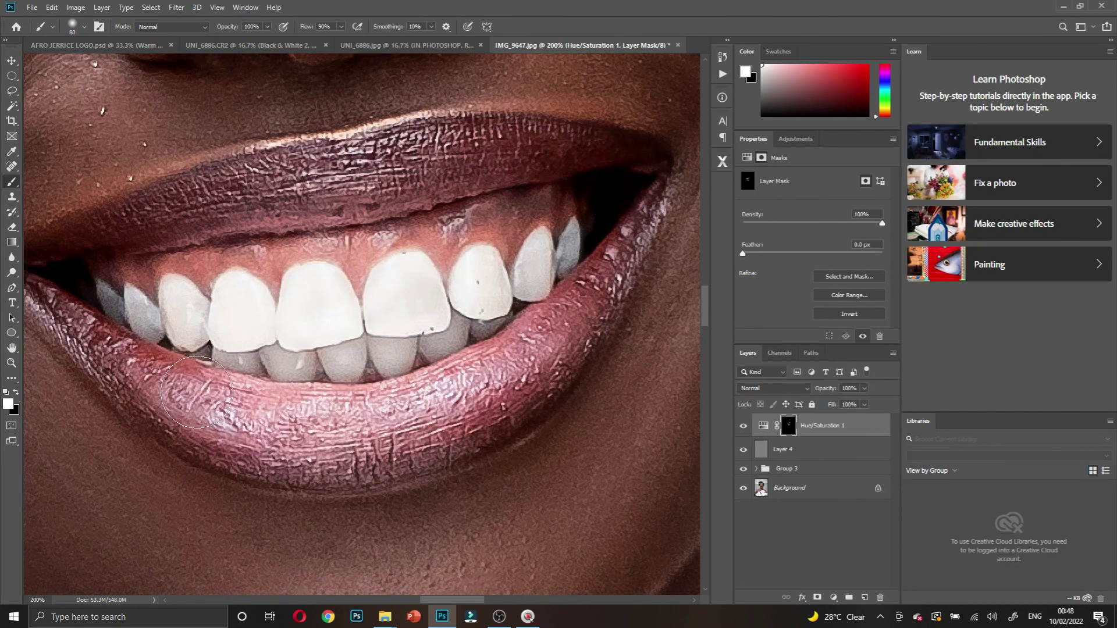
- Compare the portrait before and after the eyeshadow and lip saturation by hiding and reshowing the Hue/Saturation layer
key(ctrl+alt+space)
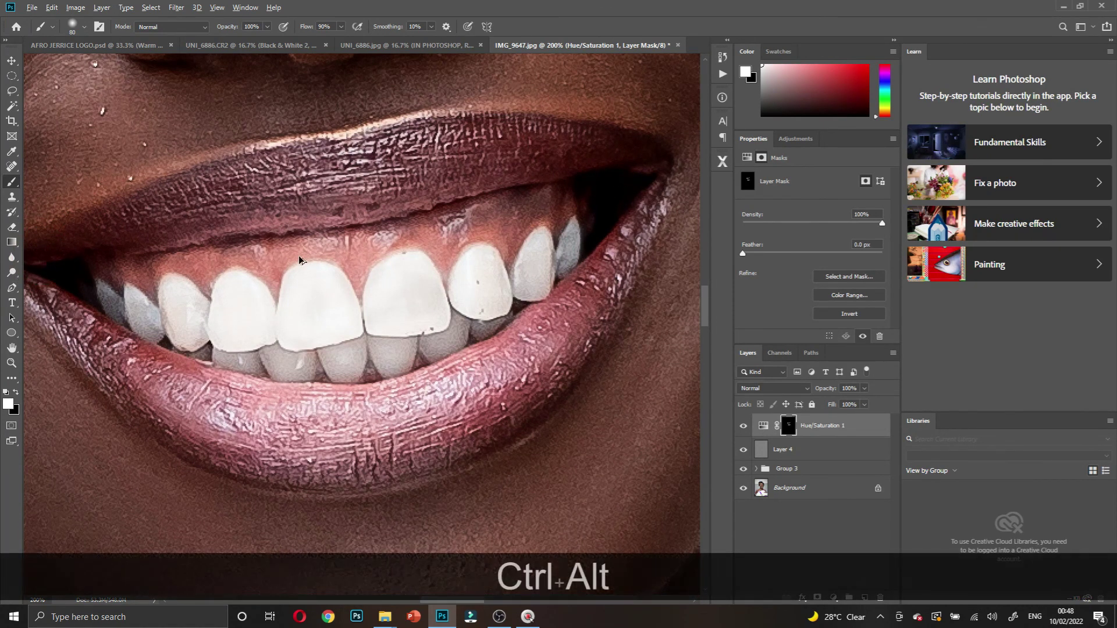
ctrl+alt+click(401, 248)
ctrl+alt+click(402, 254)
ctrl+alt+click(402, 258)
ctrl+alt+click(402, 260)
ctrl+alt+click(400, 260)
key(alt+space)
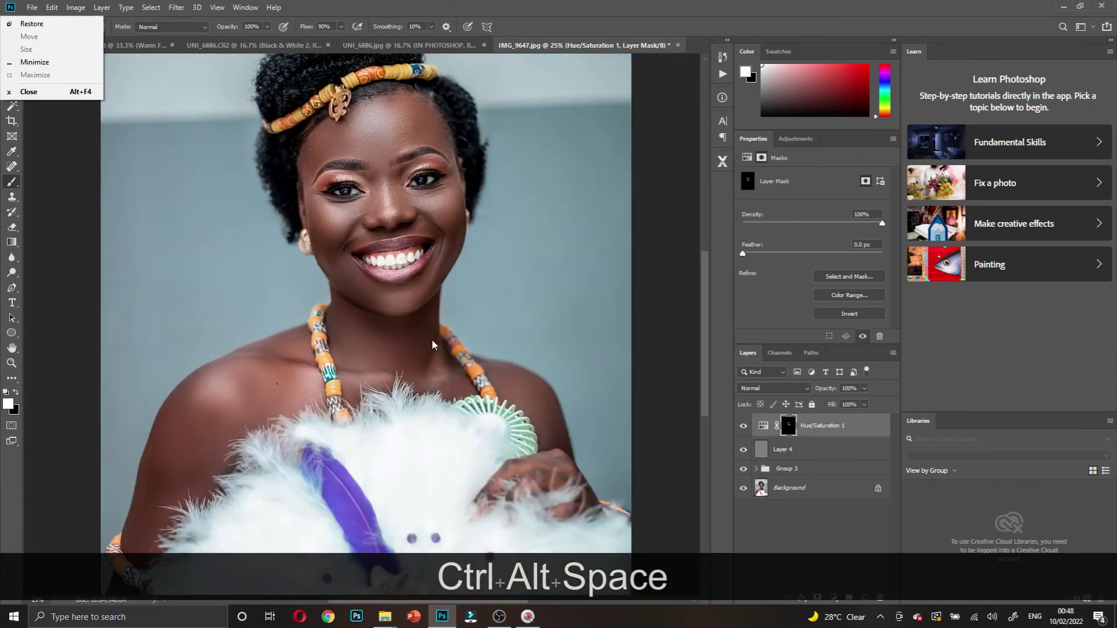
click(743, 426)
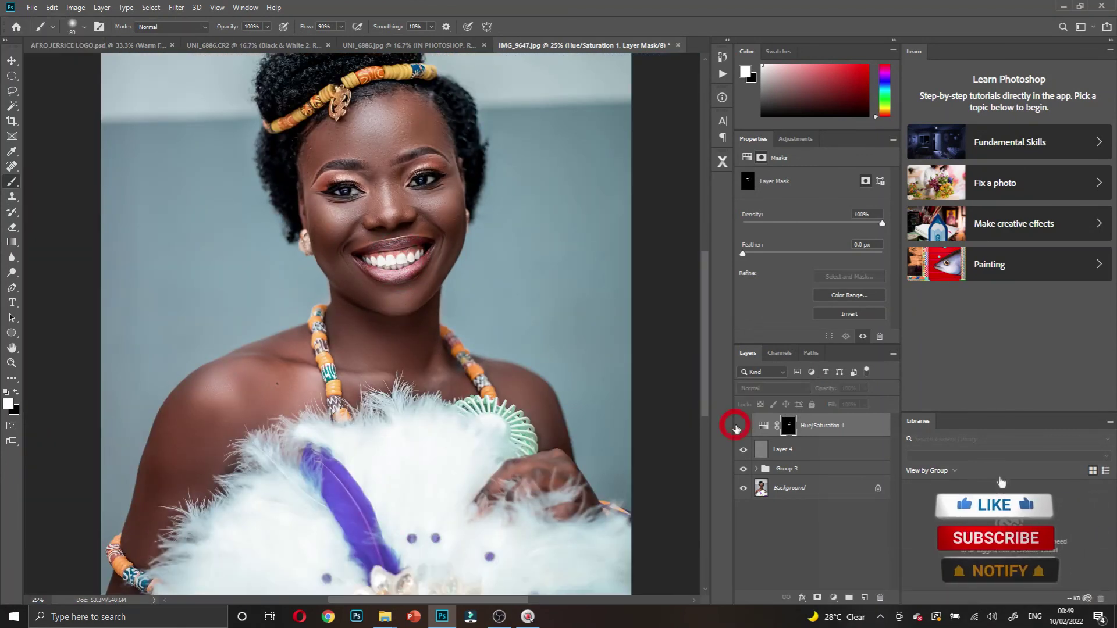
click(743, 427)
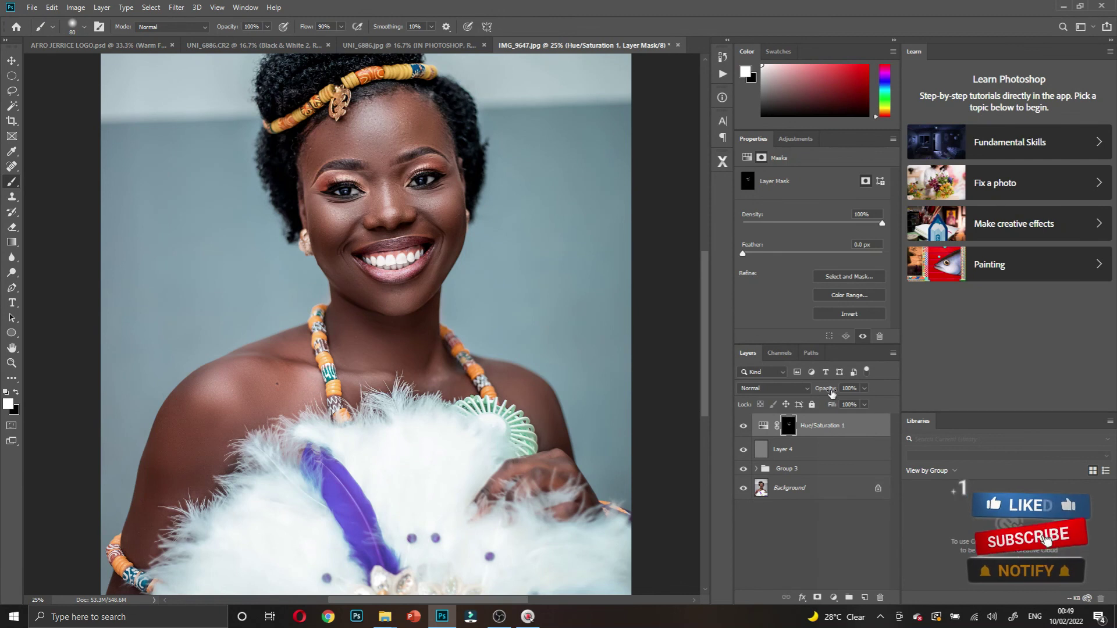
- Reduce the Hue/Saturation layer's opacity to 43% and check the face with the layer hidden and shown
drag(828, 389, 802, 405)
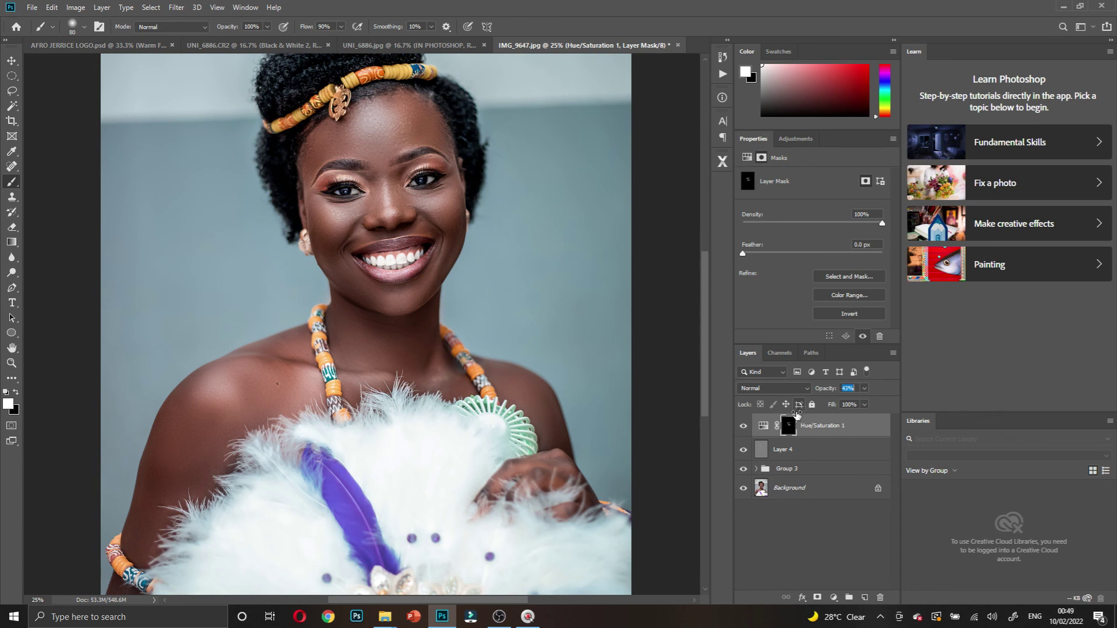
click(760, 355)
click(743, 429)
click(743, 429)
scroll(407, 341, up, 3)
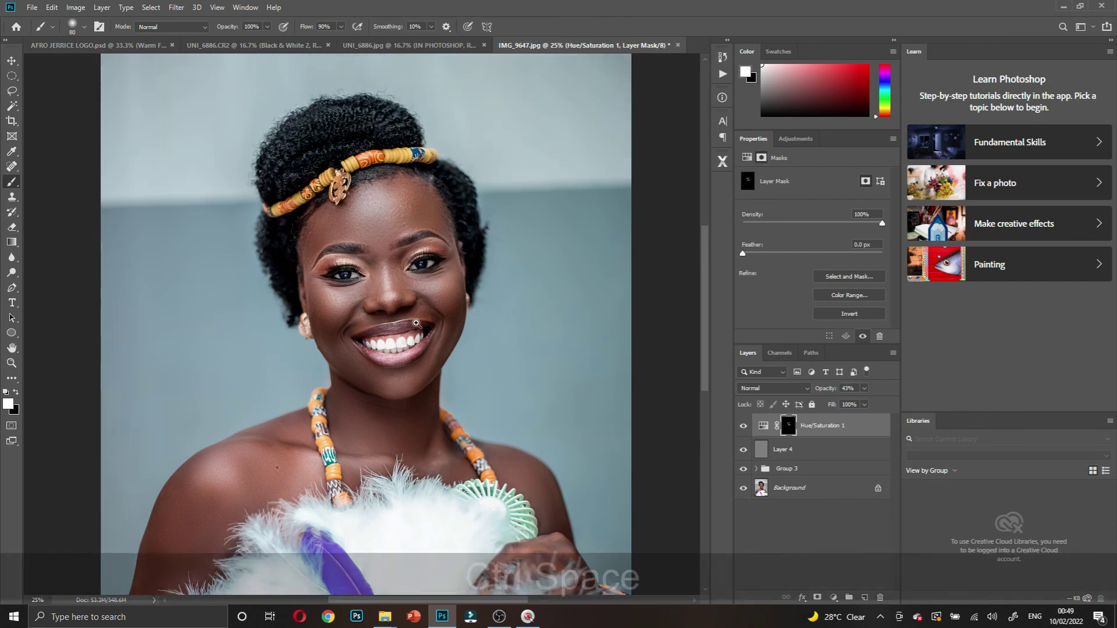
ctrl+click(445, 377)
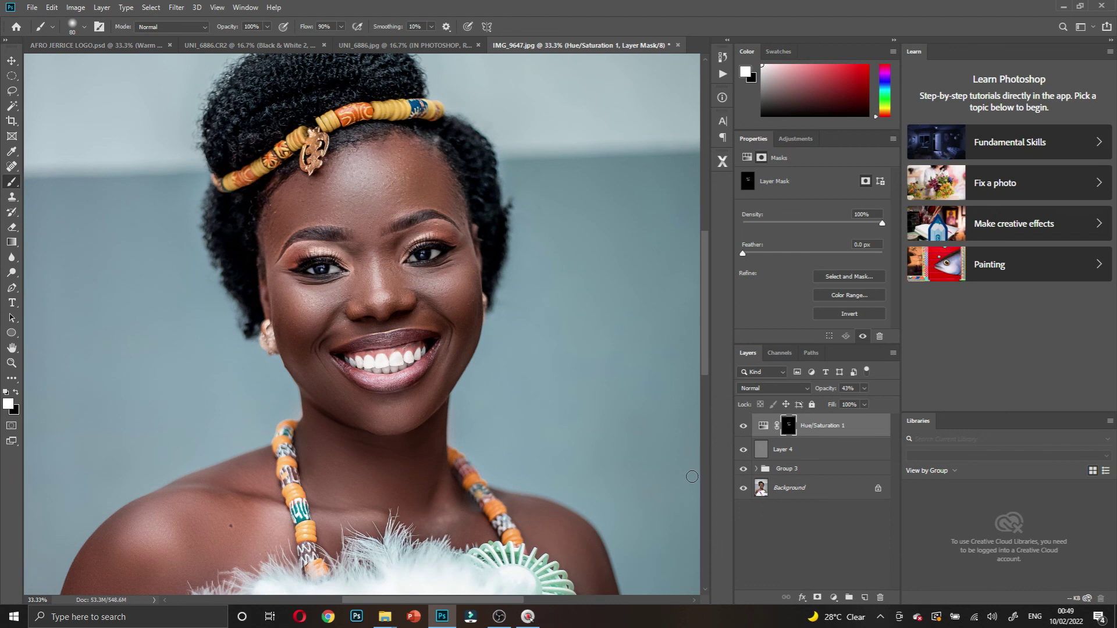
- Group the Hue/Saturation 1 layer, Layer 4 and Group 3 together above the Background
ctrl+click(416, 422)
drag(423, 413, 429, 445)
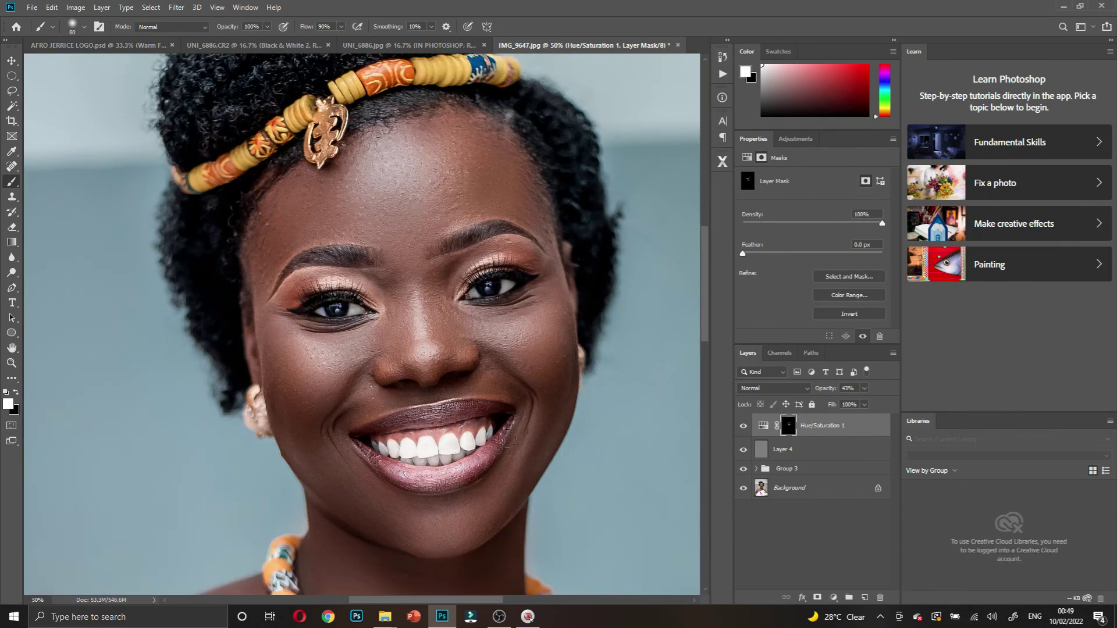
shift+click(806, 474)
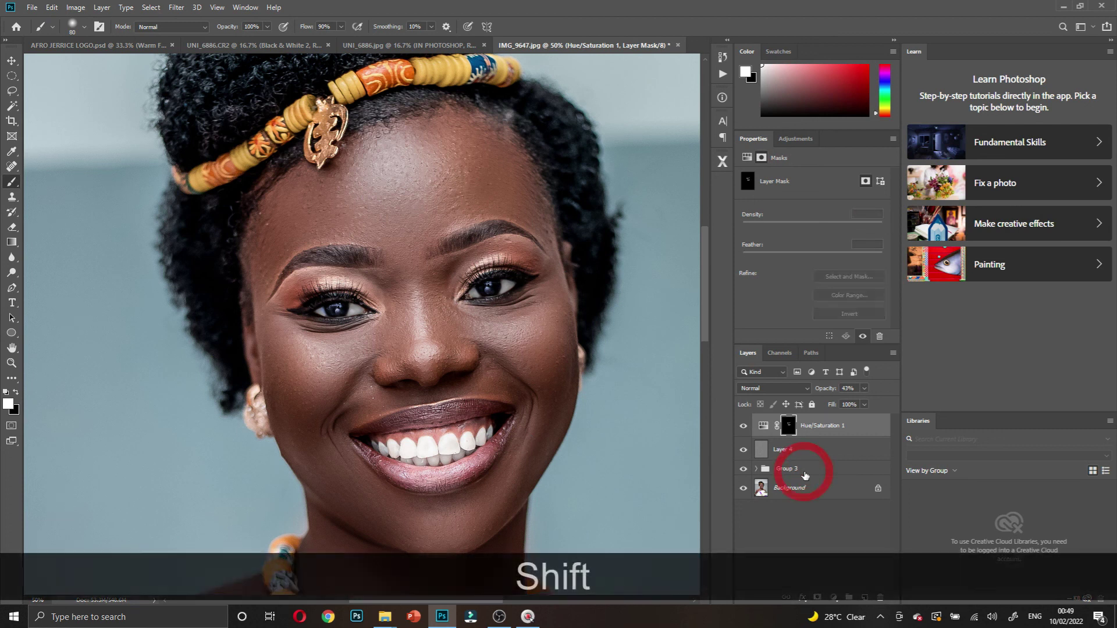
key(ctrl+shift+g)
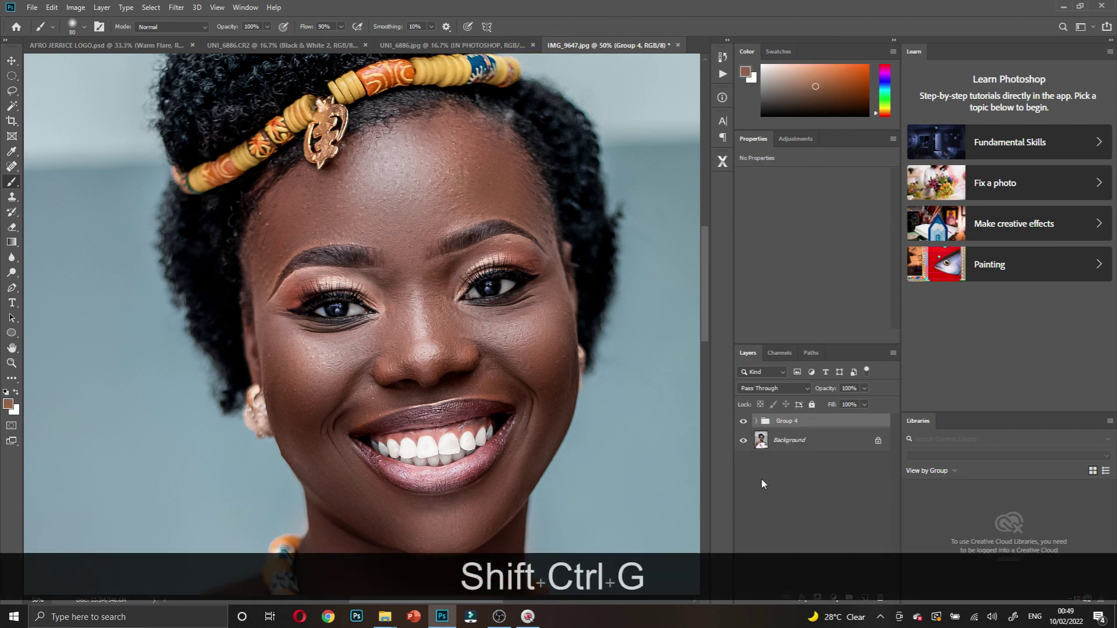
- Compare the portrait before and after the whole retouch by repeatedly hiding and reshowing the new group
click(742, 421)
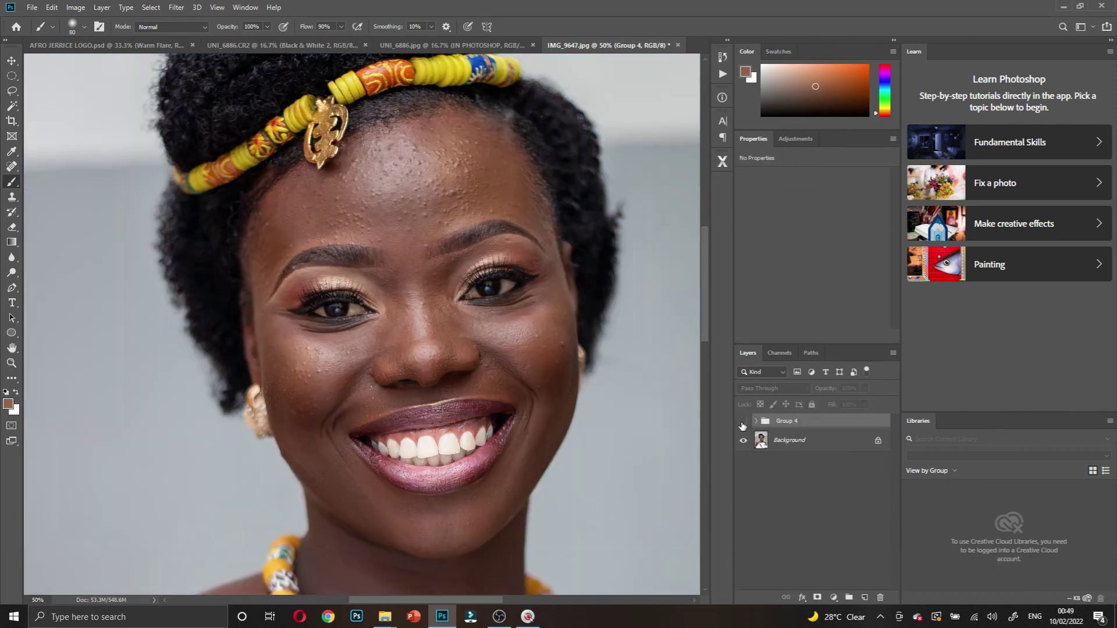
click(744, 423)
click(742, 423)
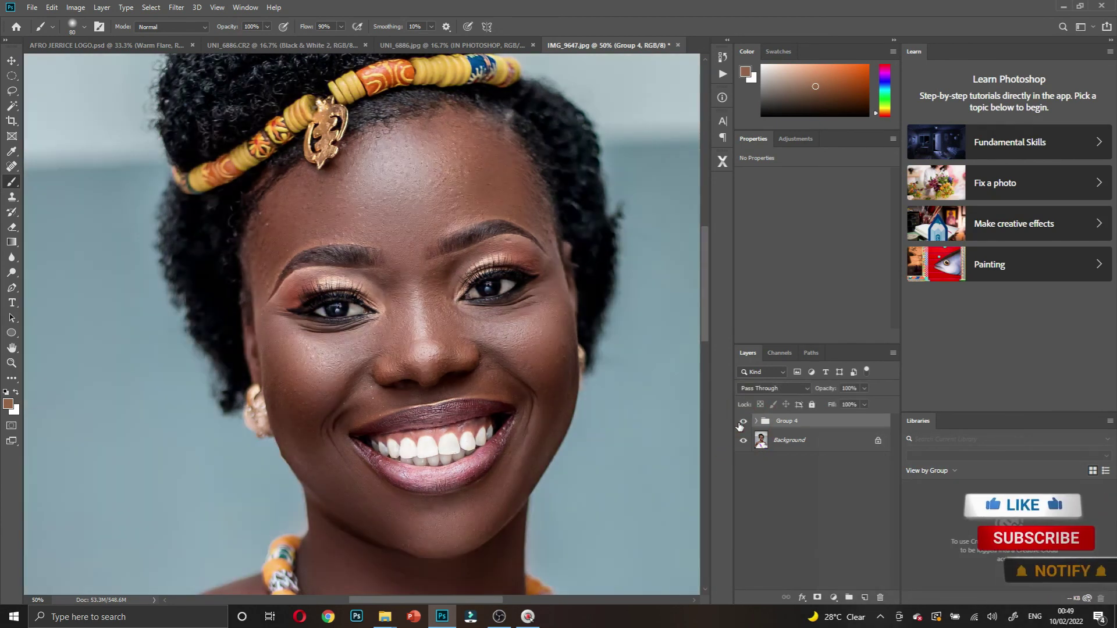
click(740, 426)
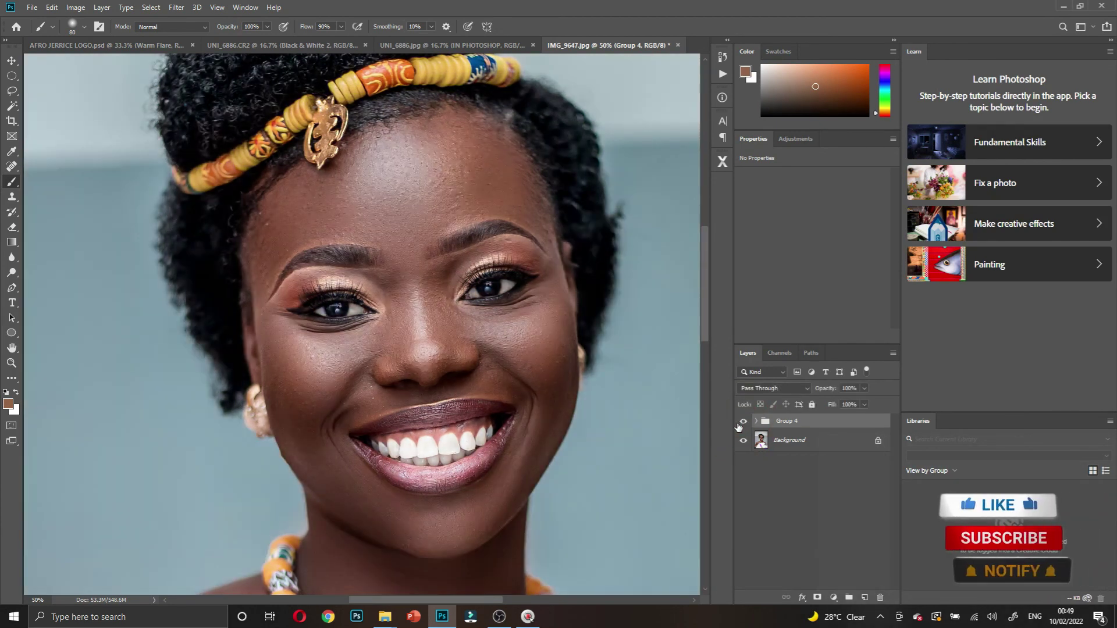
click(738, 427)
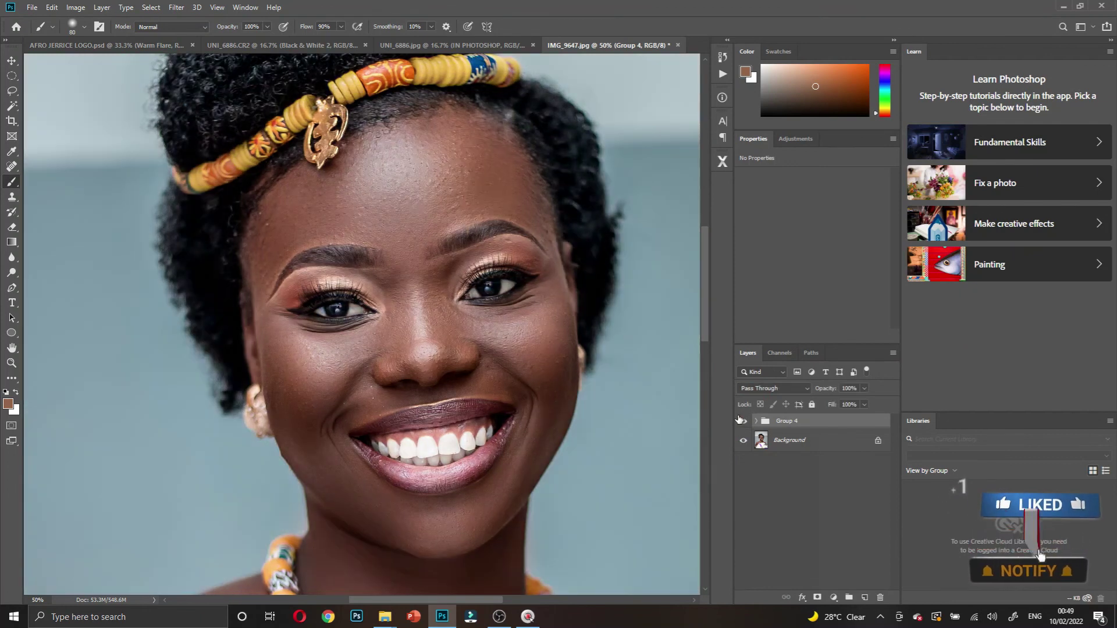
click(740, 423)
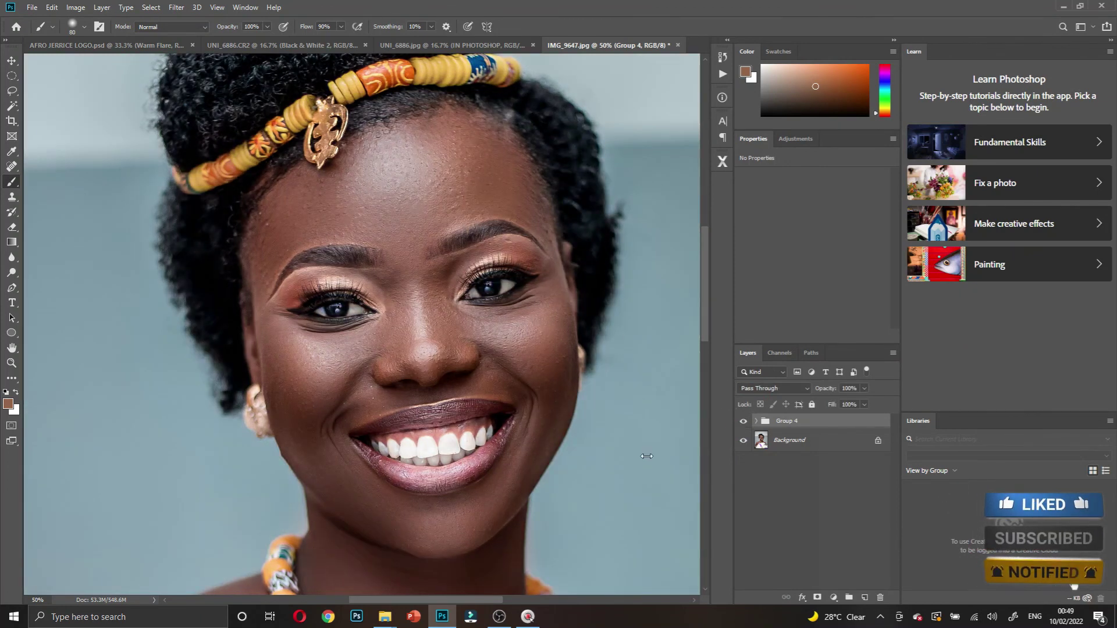